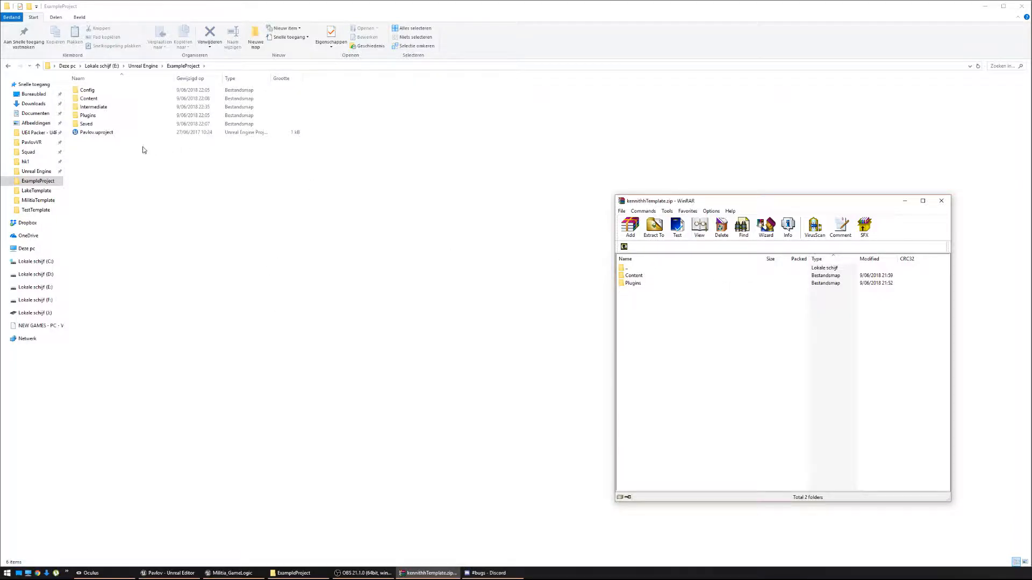
Browse the archive's Plugins and Content folders to check what they contain.
{"action": "left_click_drag", "start_coordinate": [634, 292], "coordinate": [636, 278]}
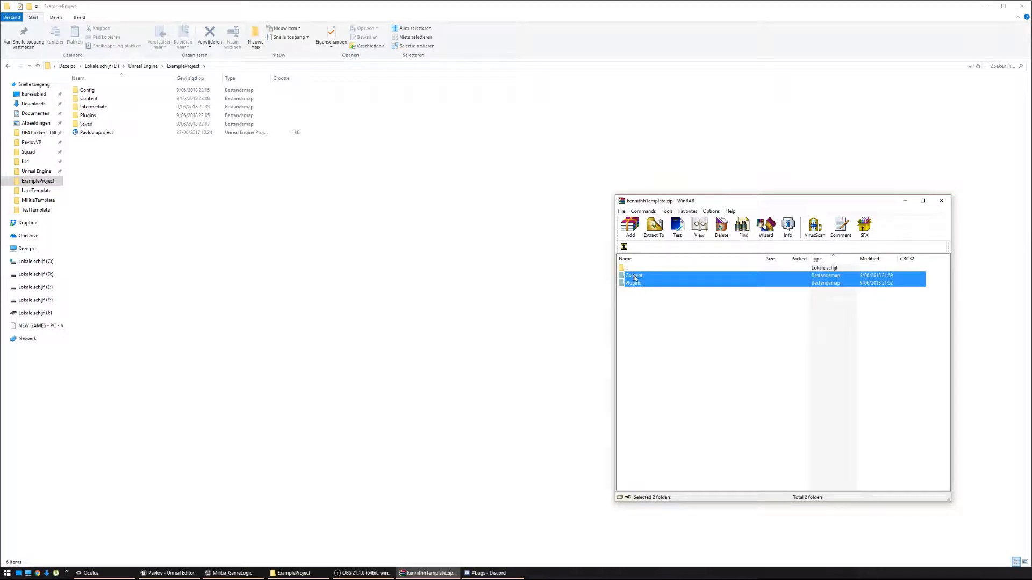
{"action": "double_click", "coordinate": [645, 283]}
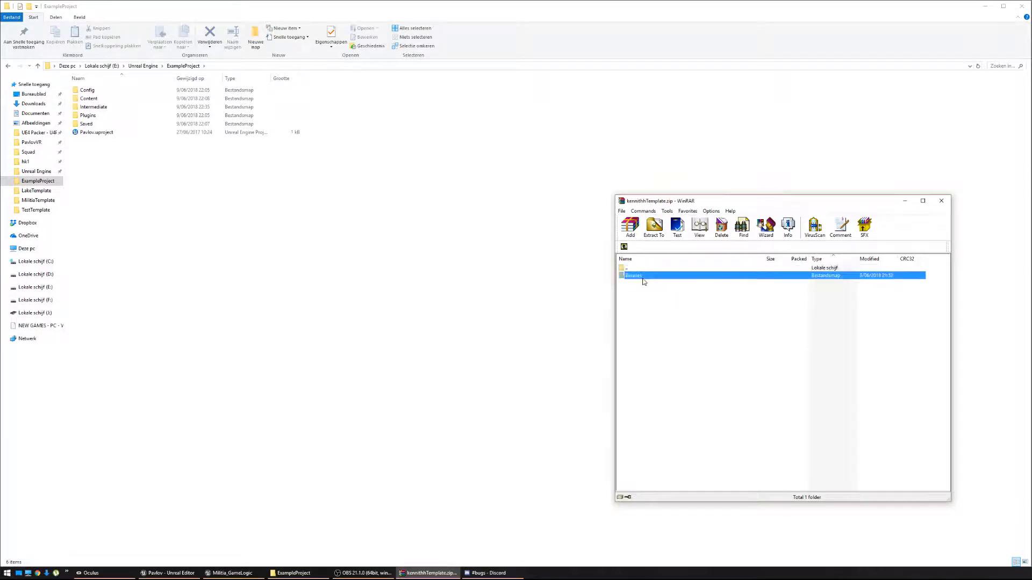
{"action": "double_click", "coordinate": [631, 277]}
{"action": "key", "text": "BackSpace"}
{"action": "double_click", "coordinate": [660, 277]}
{"action": "double_click", "coordinate": [668, 277]}
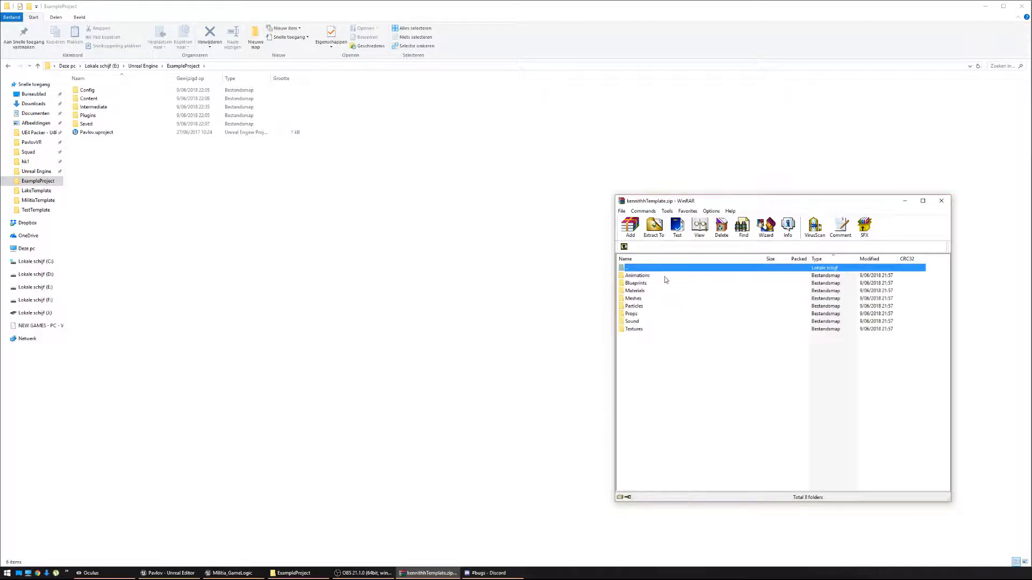
{"action": "key", "text": "BackSpace"}
{"action": "key", "text": "BackSpace"}
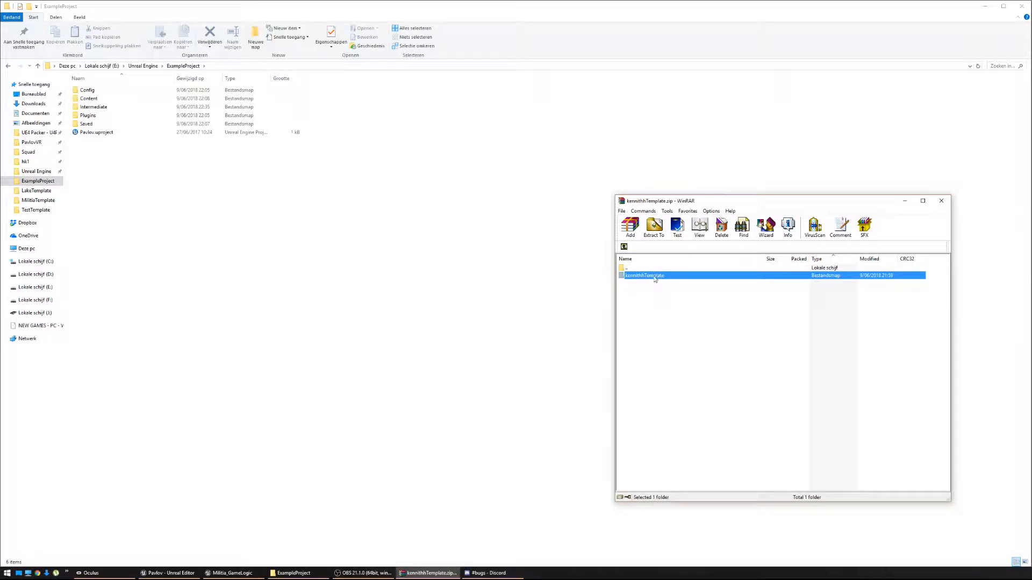
Extract Content and Plugins into ExampleProject, replacing existing files, then launch Pavlov.uproject.
{"action": "double_click", "coordinate": [639, 278]}
{"action": "left_click", "coordinate": [639, 282]}
{"action": "key", "text": "ctrl+a"}
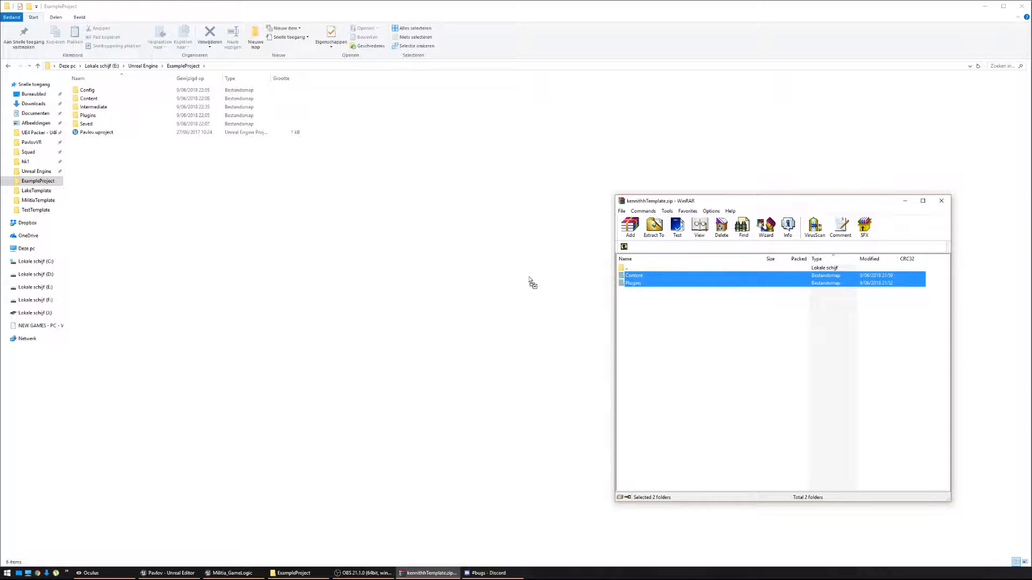
{"action": "left_click_drag", "start_coordinate": [280, 242], "coordinate": [344, 237]}
{"action": "left_click", "coordinate": [522, 294]}
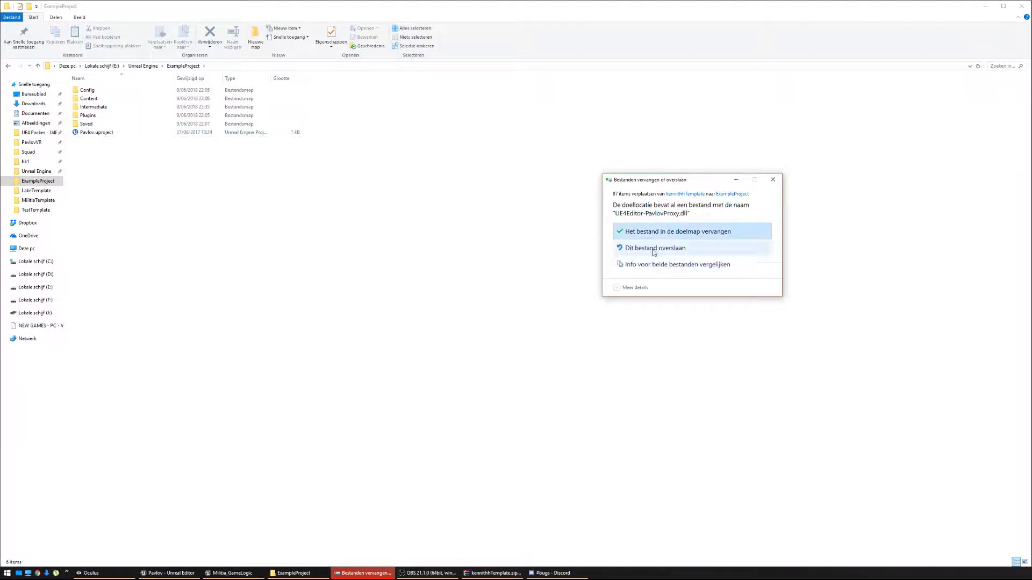
{"action": "left_click", "coordinate": [651, 231]}
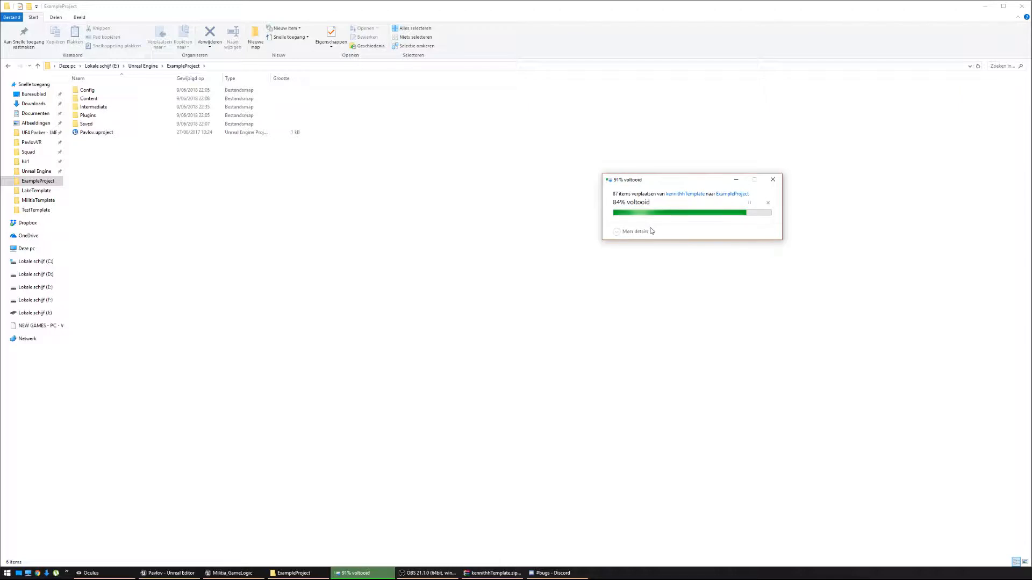
{"action": "double_click", "coordinate": [84, 134]}
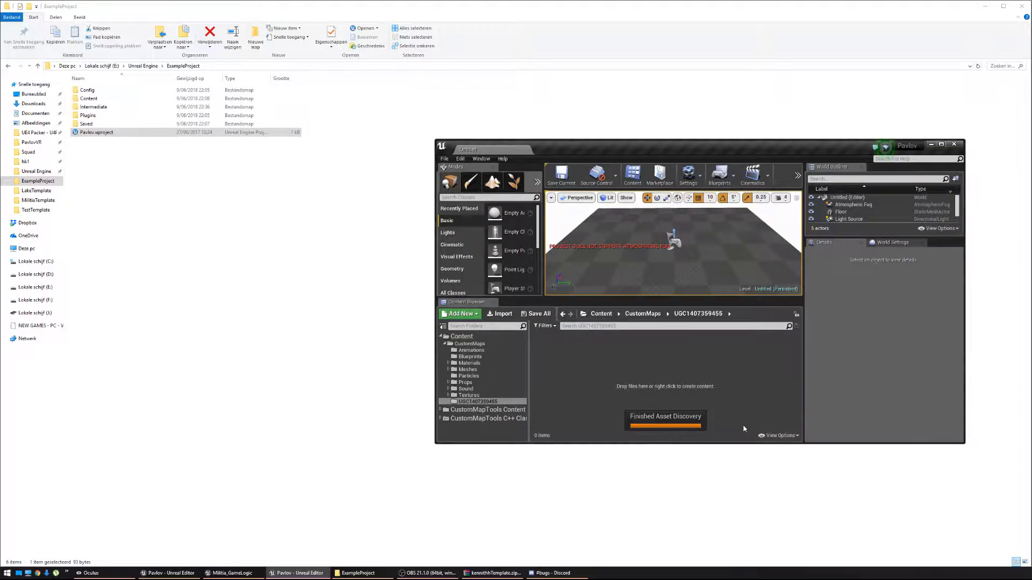
Maximize the Pavlov Unreal Editor window so it fills the screen.
{"action": "left_click_drag", "start_coordinate": [701, 149], "coordinate": [135, 1]}
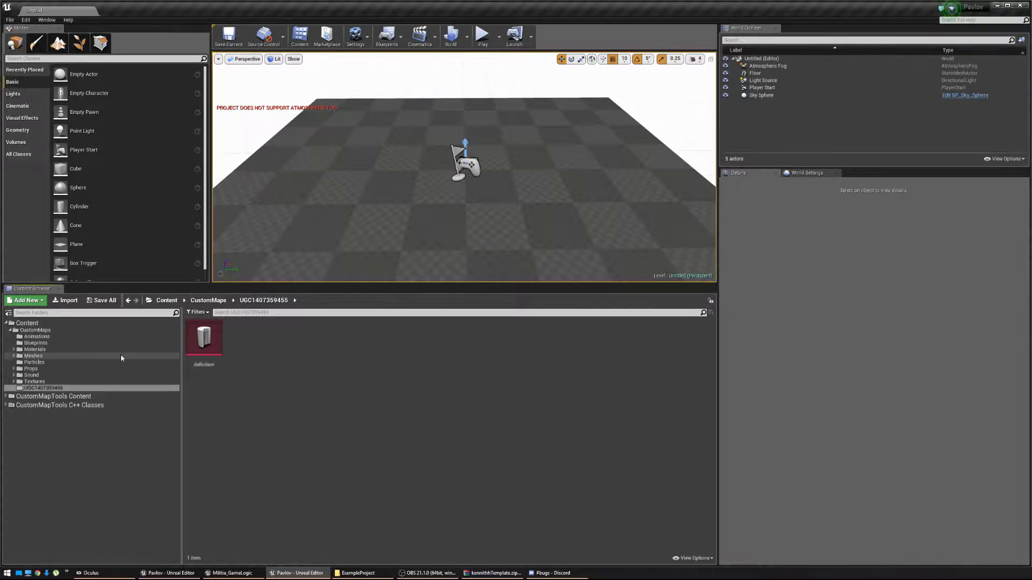
Browse the CustomMaps folders to list the four blueprints in Blueprints.
{"action": "left_click", "coordinate": [53, 382]}
{"action": "left_click", "coordinate": [42, 337], "text": "shift"}
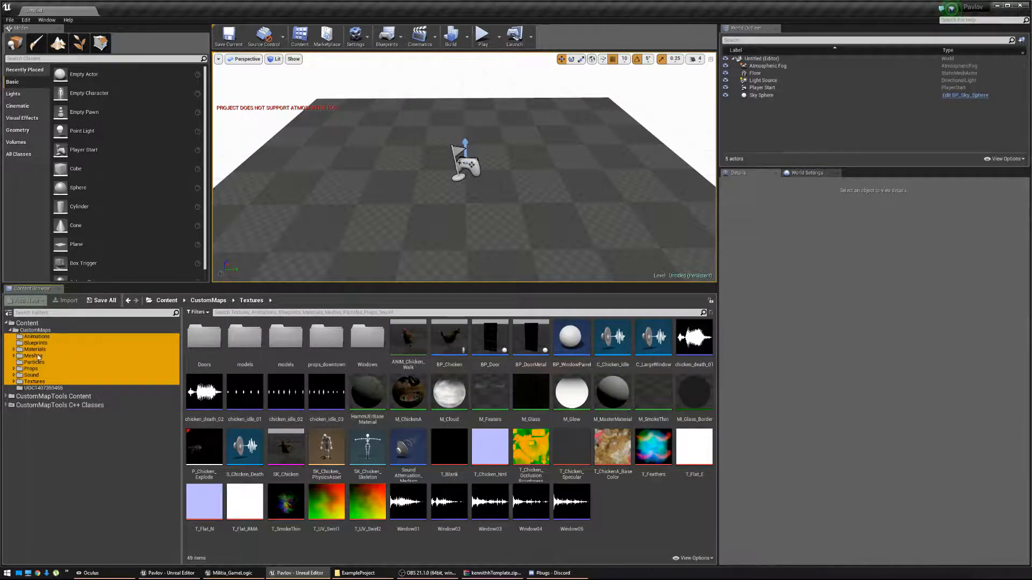
{"action": "left_click", "coordinate": [43, 388]}
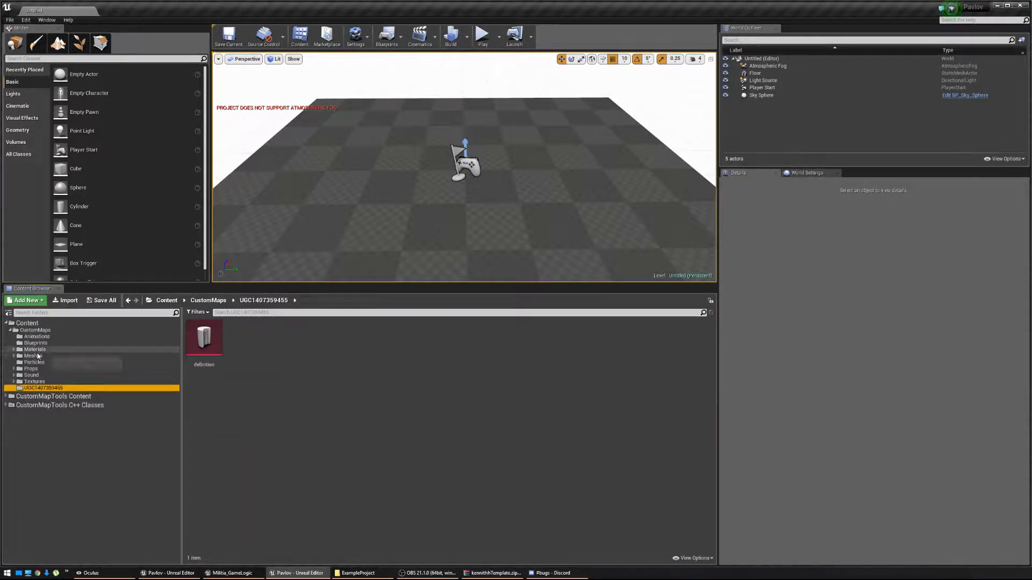
{"action": "left_click", "coordinate": [36, 343]}
Open BP_Chicken to view its untextured model, then inspect M_ChickenA's top Texture Sample node.
{"action": "double_click", "coordinate": [213, 346]}
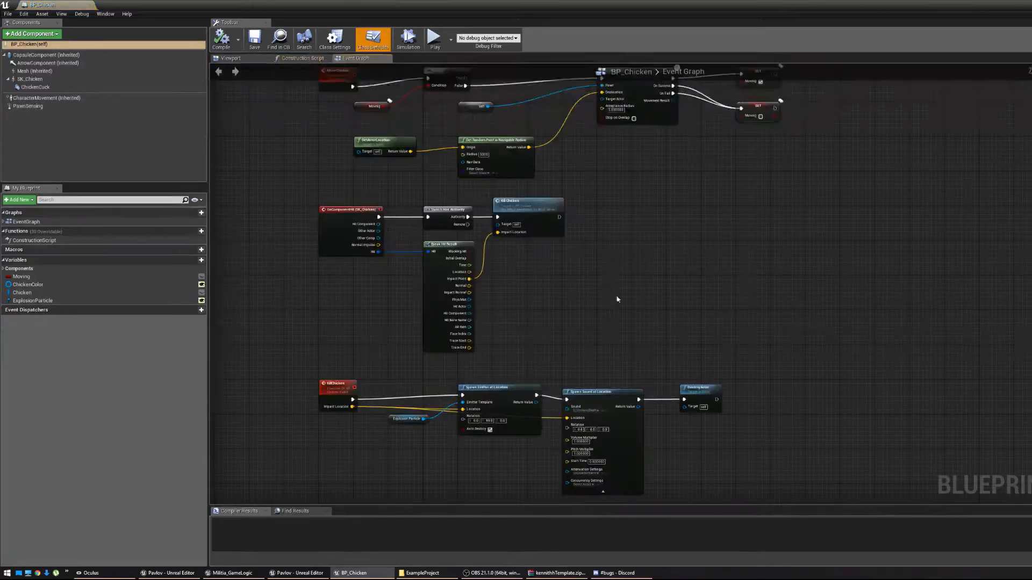
{"action": "left_click", "coordinate": [254, 59]}
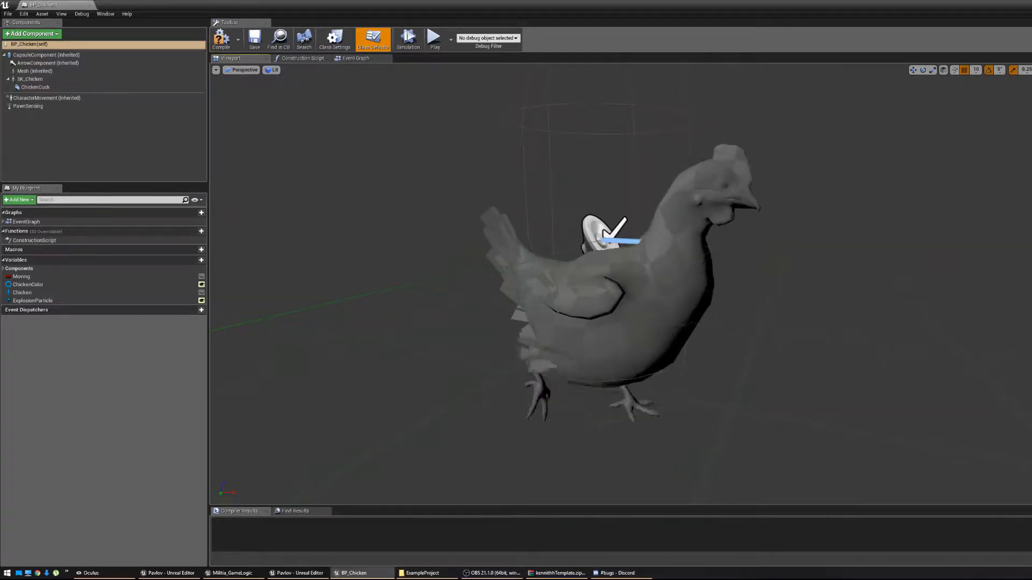
{"action": "scroll", "coordinate": [621, 284], "scroll_direction": "down", "scroll_amount": 5}
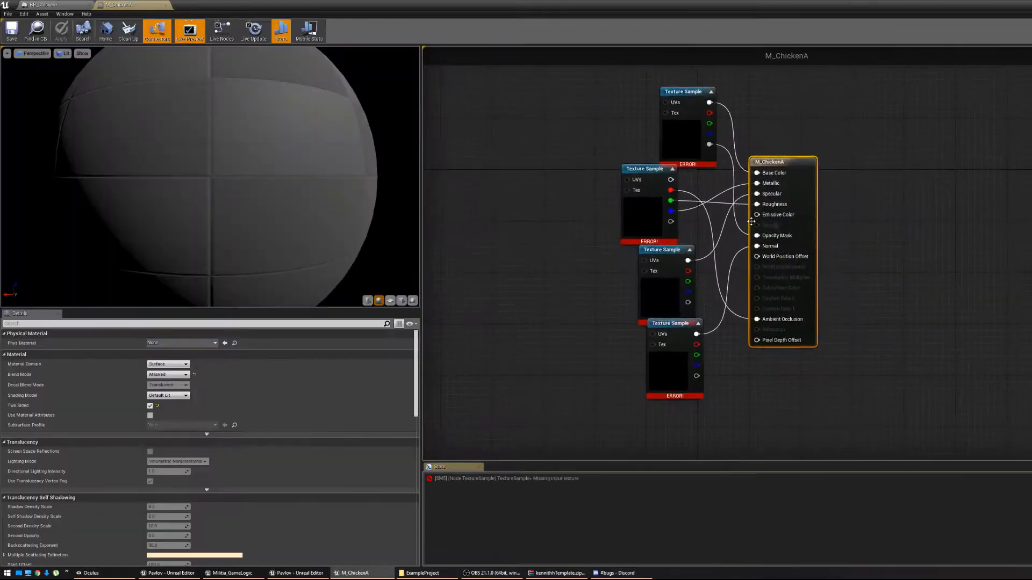
{"action": "left_click", "coordinate": [682, 92]}
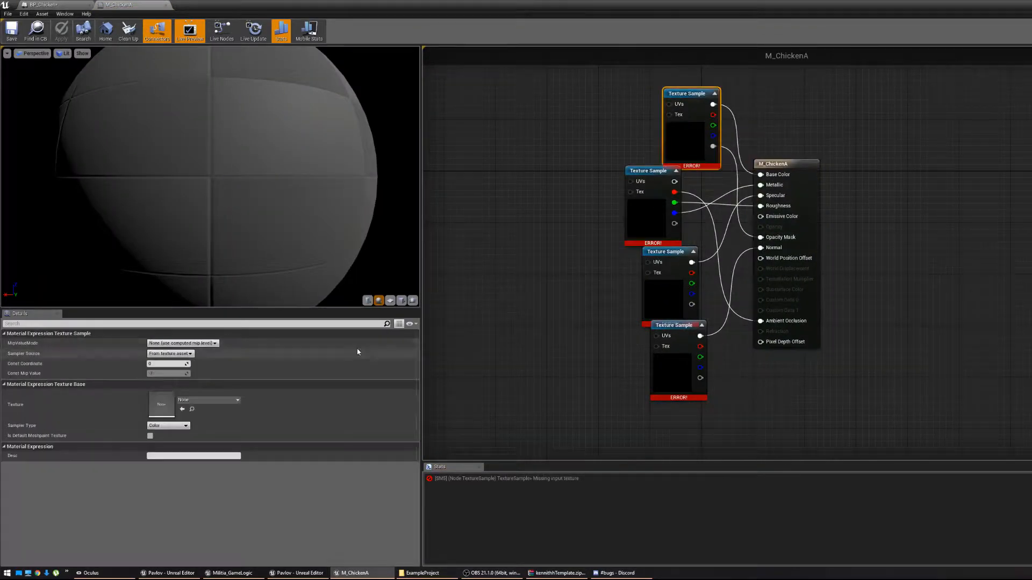
Assign T_ChickenA_BaseColor and T_Chicken_OcclusionRoughnessMetallic to the top two Texture Sample nodes.
{"action": "left_click", "coordinate": [199, 401]}
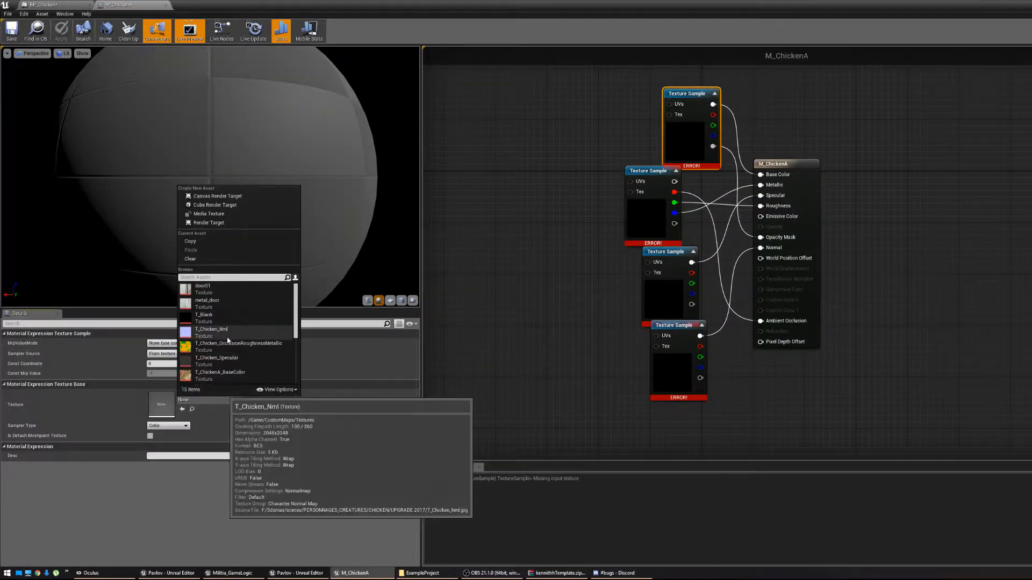
{"action": "left_click", "coordinate": [239, 378]}
{"action": "left_click", "coordinate": [652, 214]}
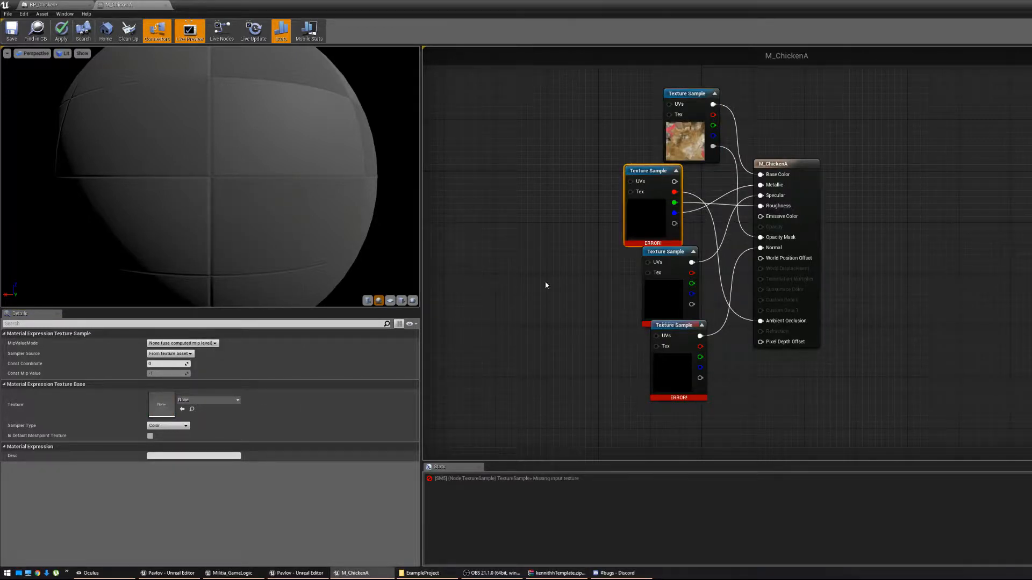
{"action": "left_click", "coordinate": [208, 400]}
{"action": "left_click", "coordinate": [241, 377]}
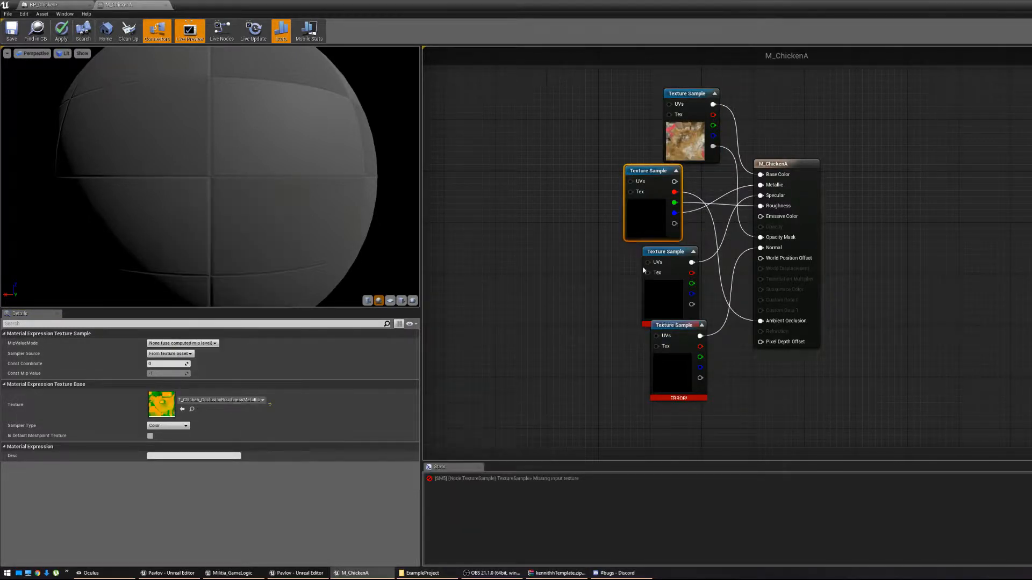
Assign T_Chicken_Specular and T_Chicken_Nml to the last two nodes, then save and close M_ChickenA.
{"action": "left_click", "coordinate": [680, 290]}
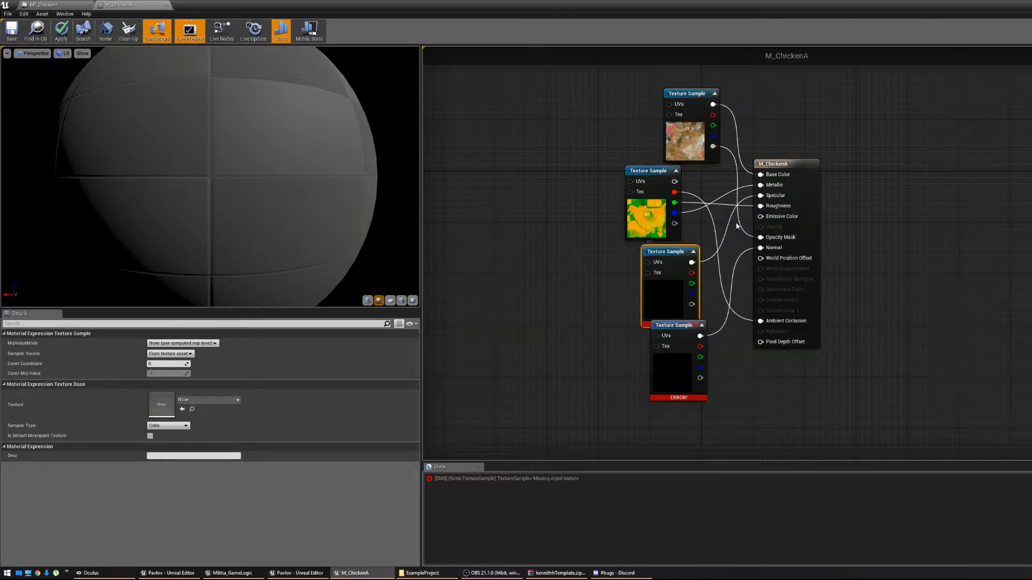
{"action": "left_click", "coordinate": [209, 400]}
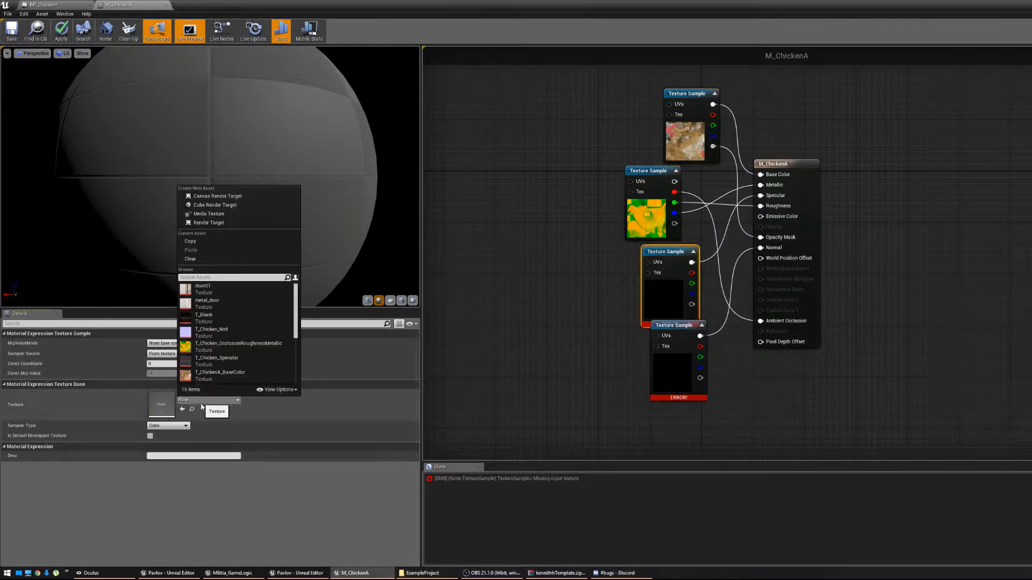
{"action": "left_click", "coordinate": [232, 356]}
{"action": "left_click", "coordinate": [658, 353]}
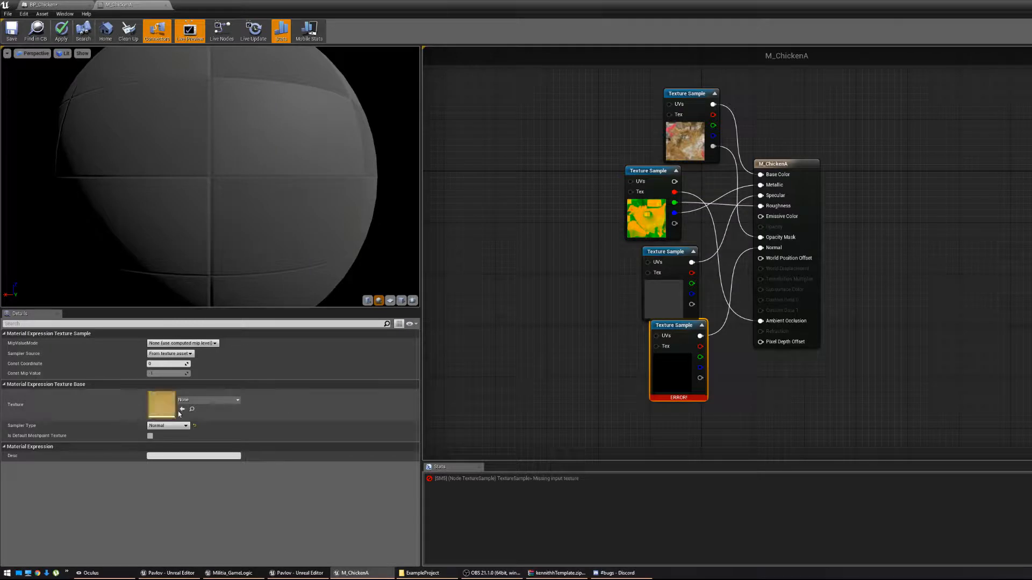
{"action": "left_click", "coordinate": [209, 400]}
{"action": "left_click", "coordinate": [221, 334]}
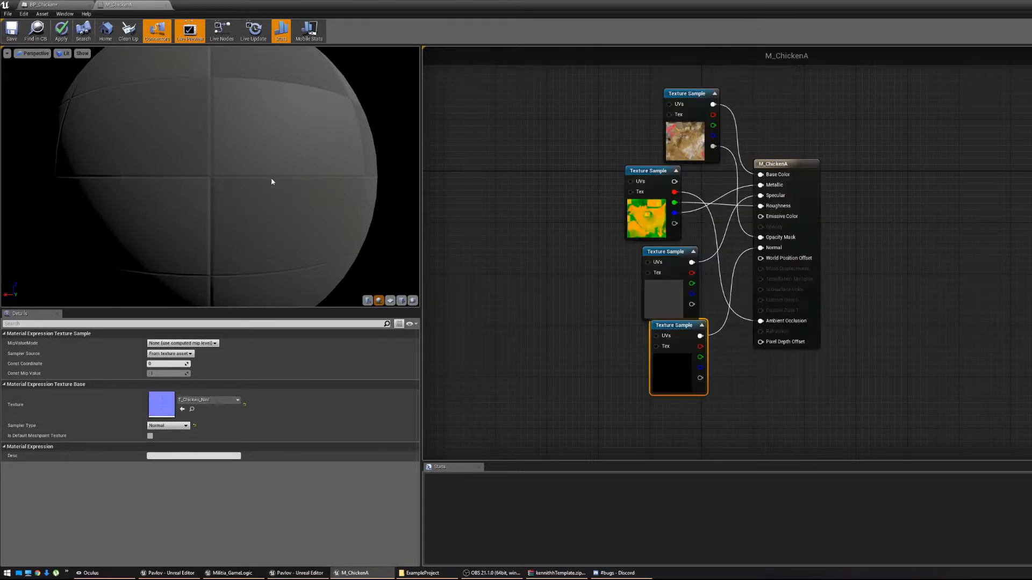
{"action": "left_click", "coordinate": [10, 32]}
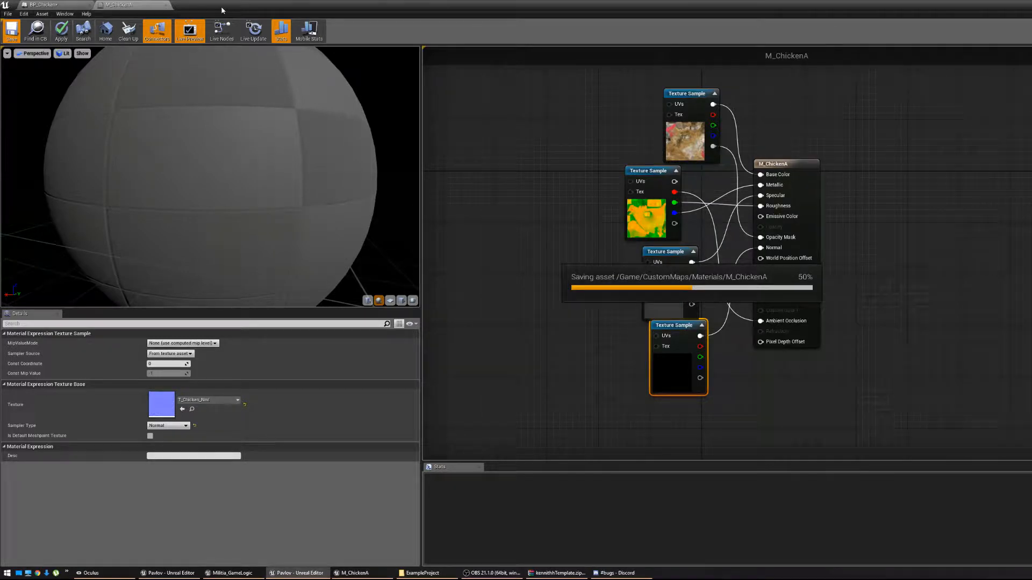
{"action": "left_click", "coordinate": [166, 5]}
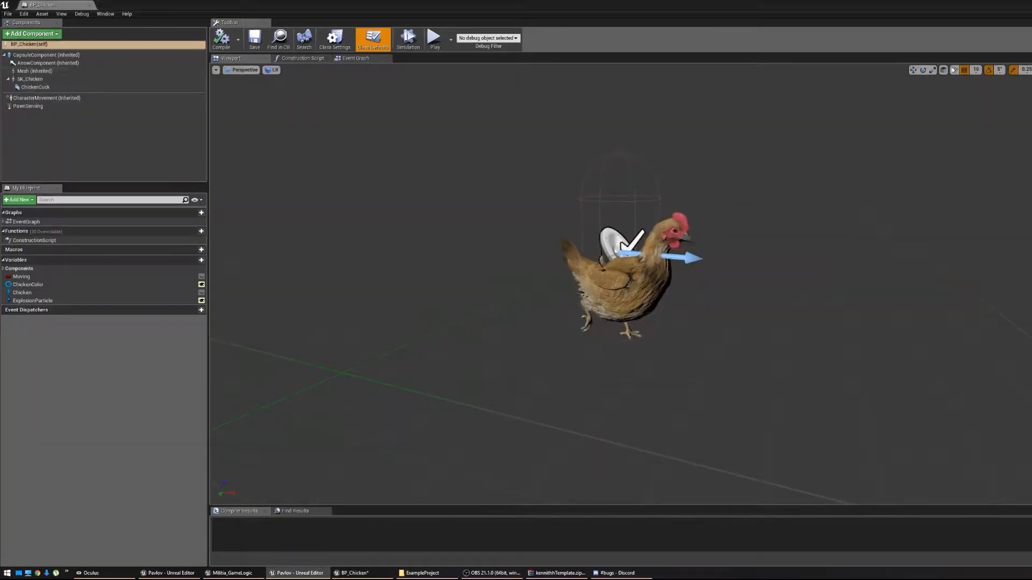
Close BP_Chicken and list all 49 assets from Animations through Textures together.
{"action": "left_click", "coordinate": [90, 5]}
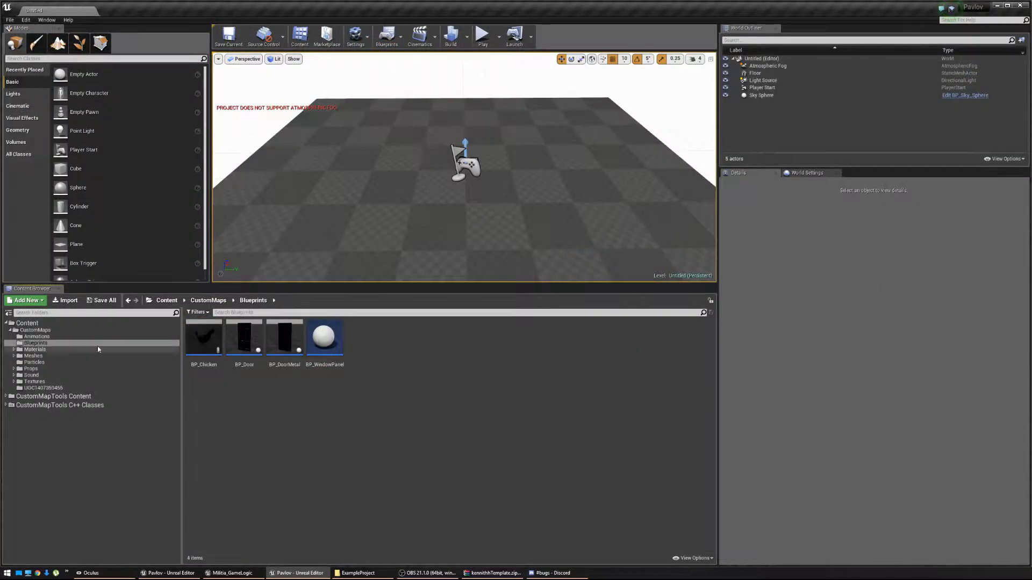
{"action": "left_click", "coordinate": [36, 336]}
{"action": "left_click", "coordinate": [37, 381], "text": "shift"}
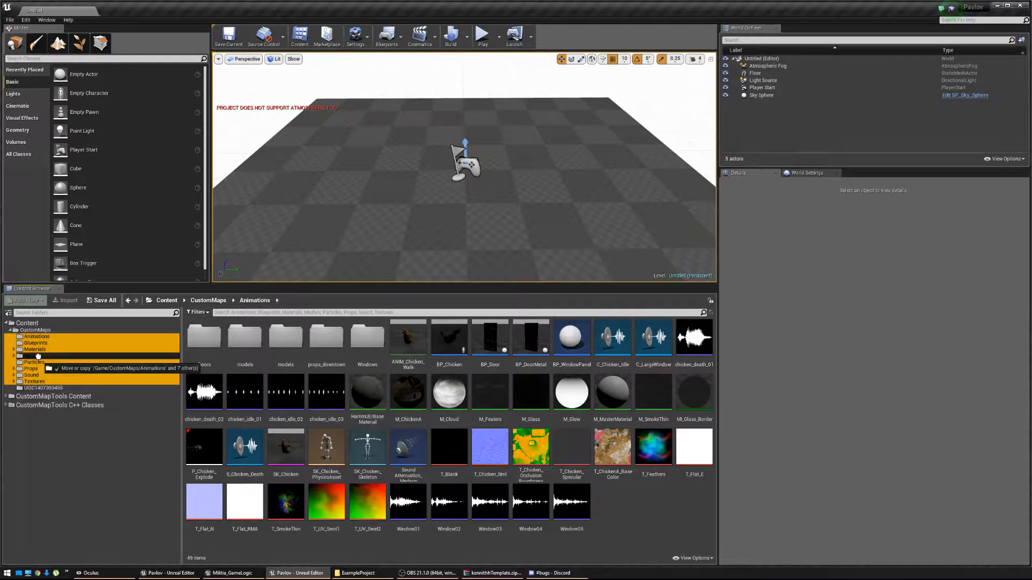
{"action": "left_click", "coordinate": [9, 317]}
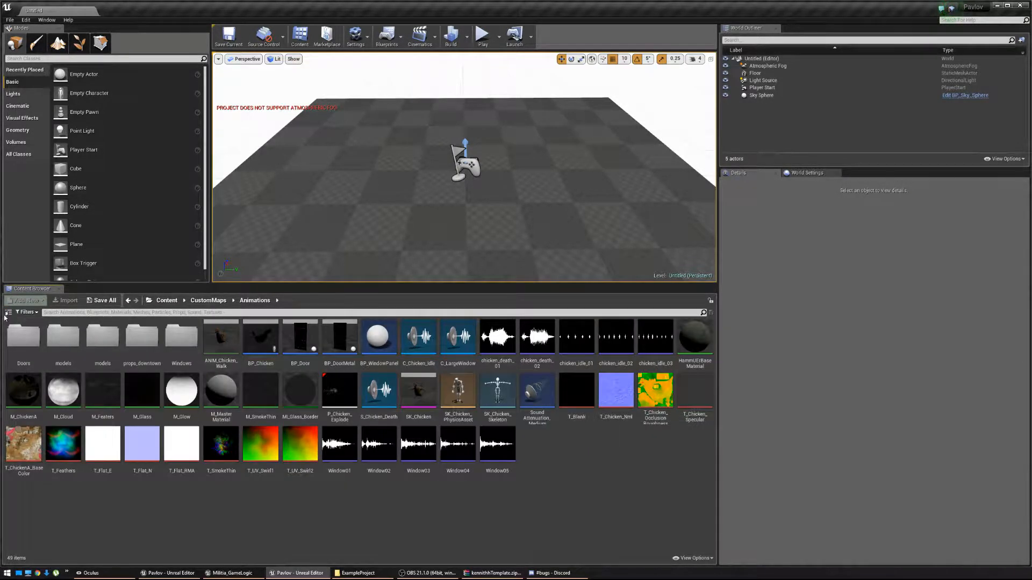
{"action": "left_click", "coordinate": [9, 313]}
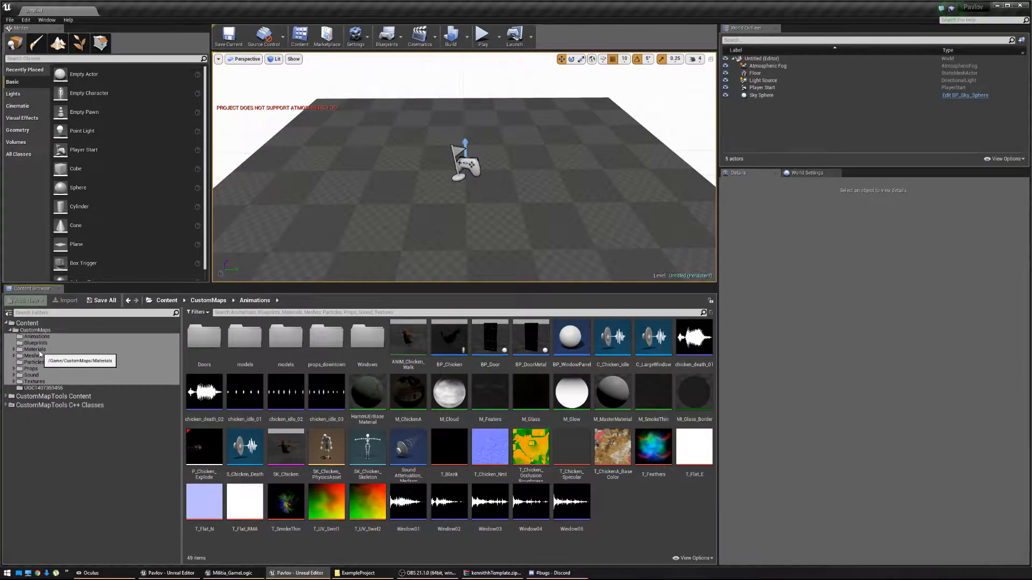
{"action": "left_click_drag", "start_coordinate": [41, 349], "coordinate": [48, 388]}
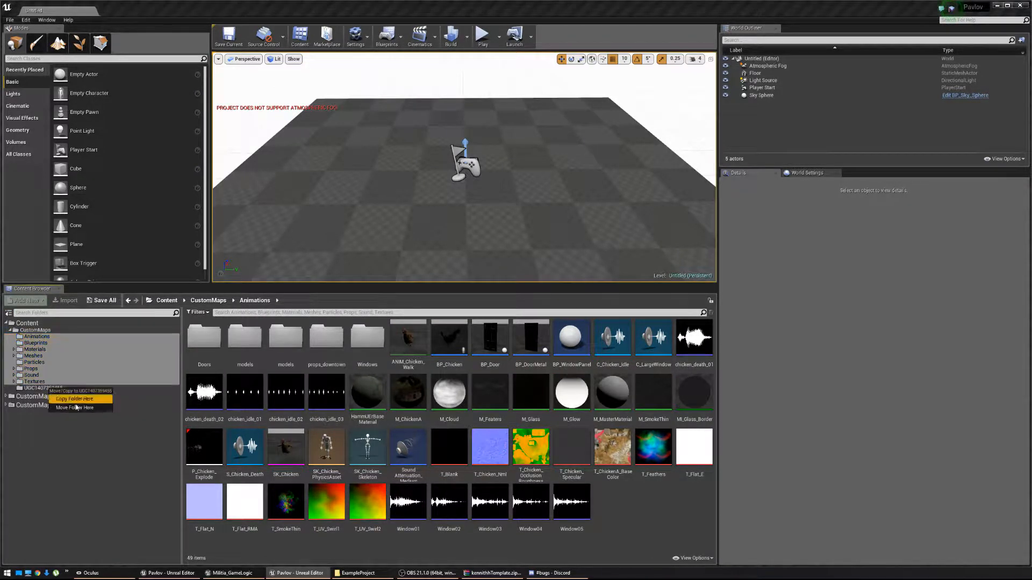
{"action": "left_click", "coordinate": [70, 397]}
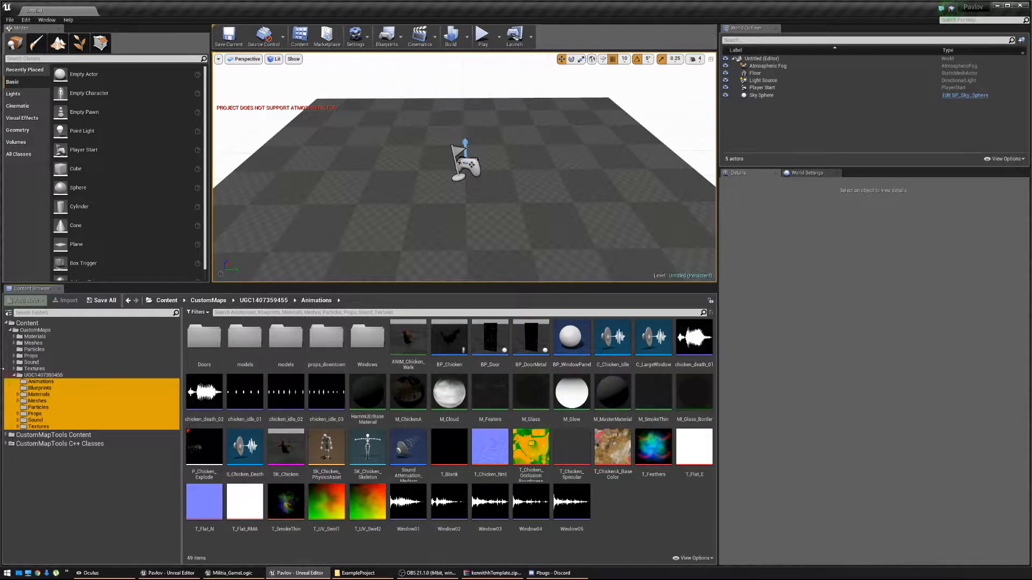
{"action": "left_click", "coordinate": [28, 323]}
{"action": "right_click", "coordinate": [32, 325]}
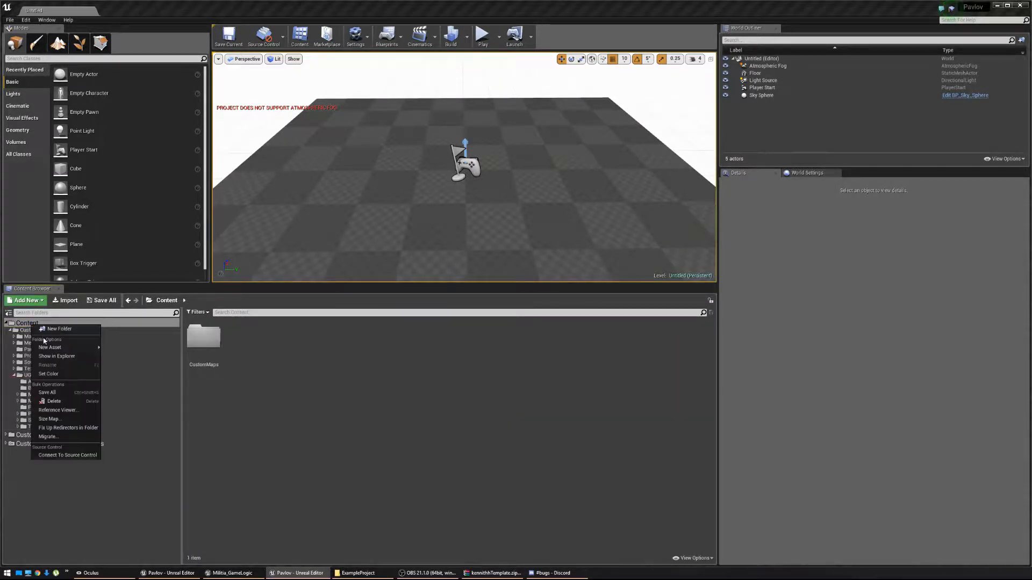
{"action": "left_click", "coordinate": [65, 428]}
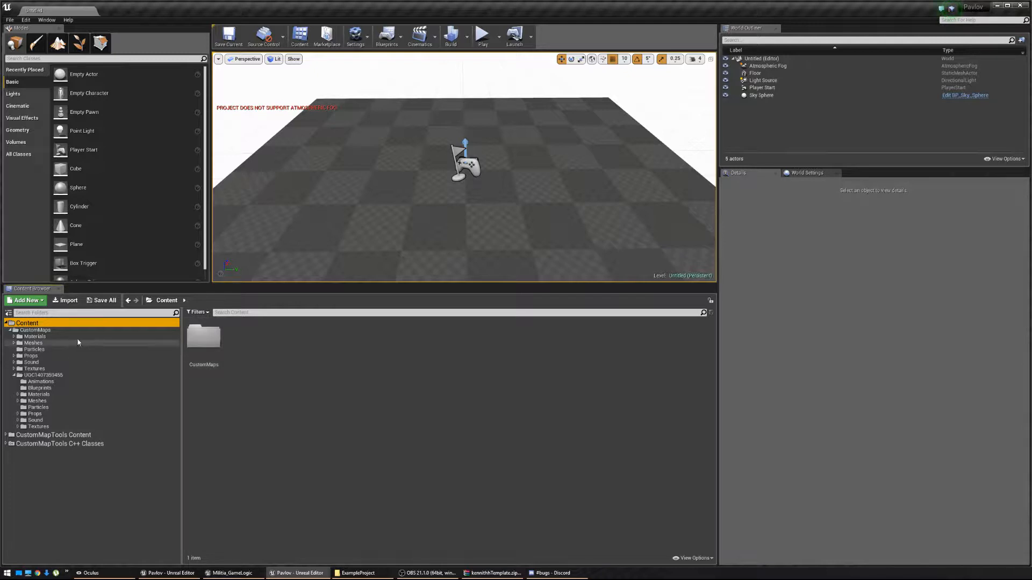
{"action": "left_click", "coordinate": [14, 376]}
{"action": "left_click", "coordinate": [34, 369]}
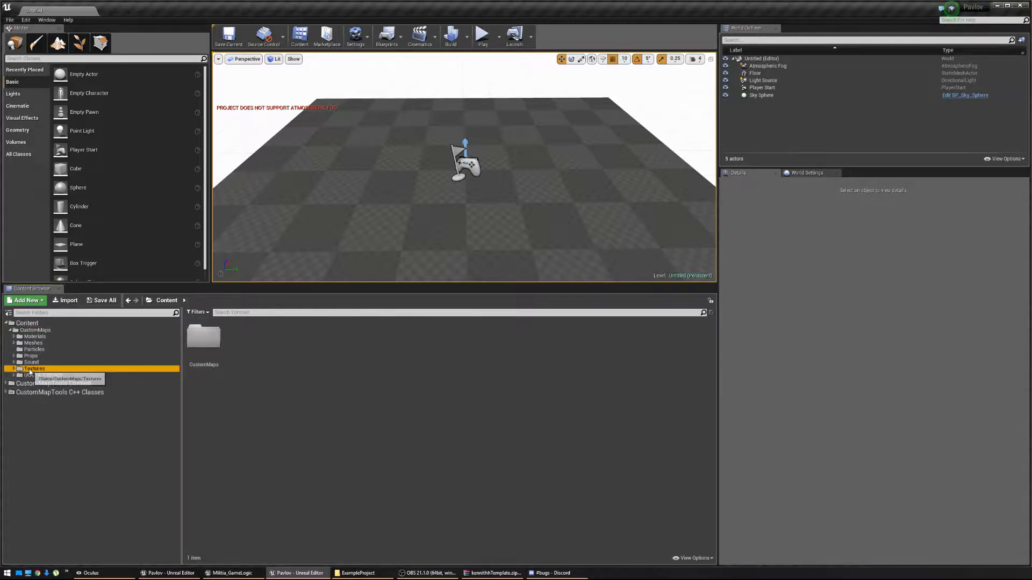
{"action": "left_click", "coordinate": [37, 337], "text": "shift"}
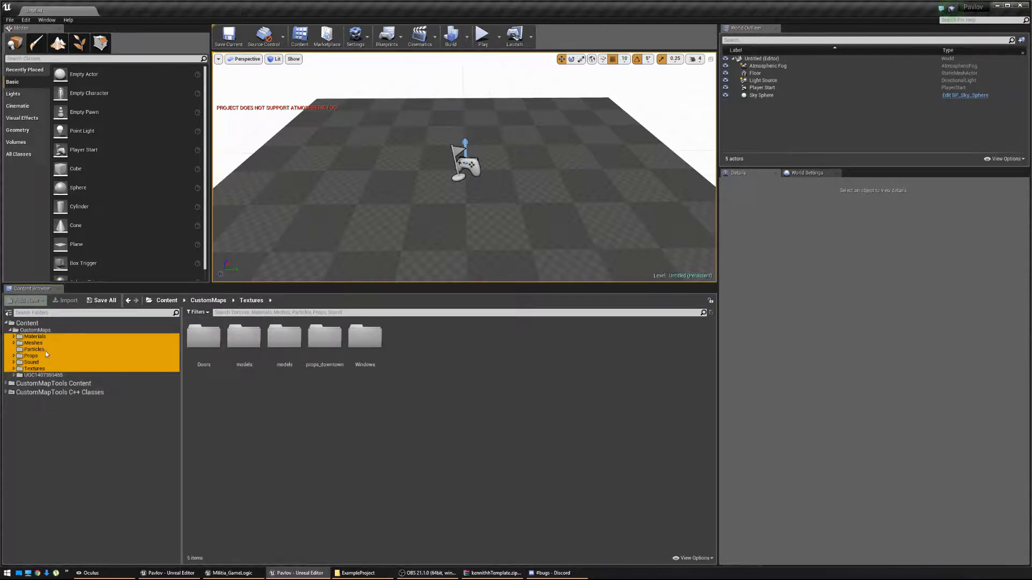
{"action": "key", "text": "Delete"}
{"action": "left_click", "coordinate": [75, 372]}
{"action": "left_click", "coordinate": [14, 375]}
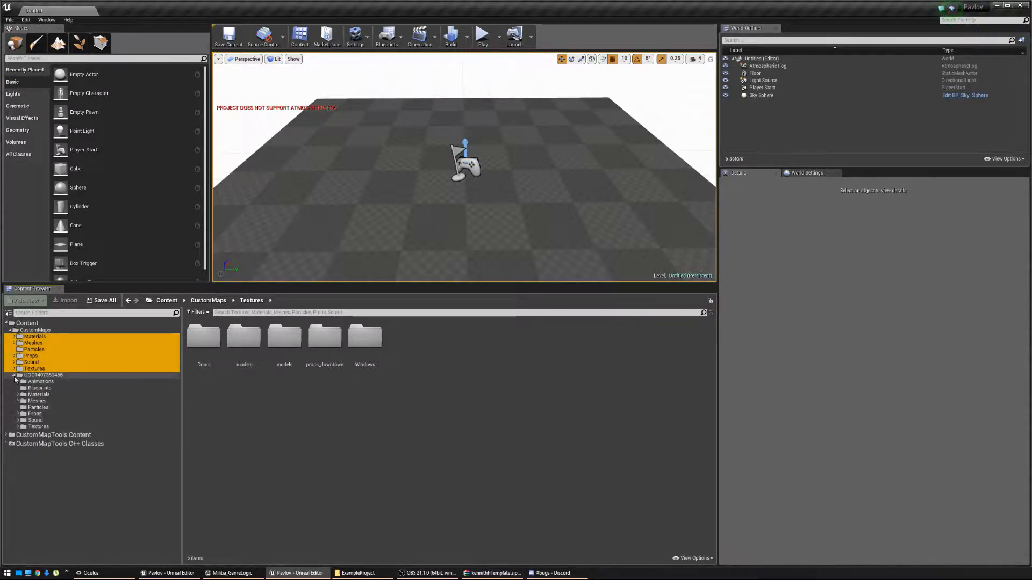
{"action": "left_click", "coordinate": [14, 376]}
{"action": "key", "text": "Delete"}
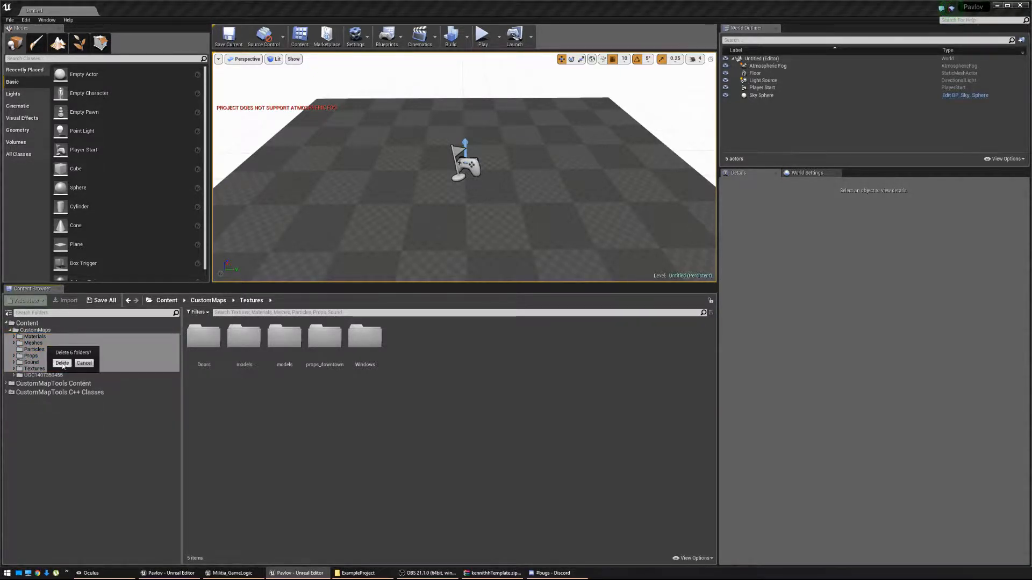
{"action": "left_click", "coordinate": [62, 367]}
{"action": "left_click", "coordinate": [65, 337]}
{"action": "double_click", "coordinate": [67, 339]}
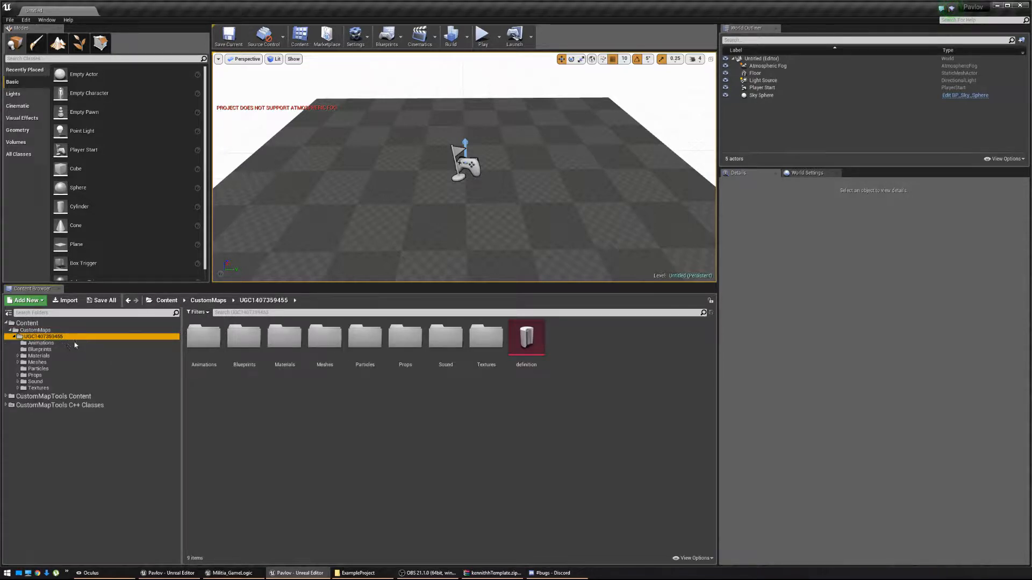
{"action": "left_click", "coordinate": [350, 411]}
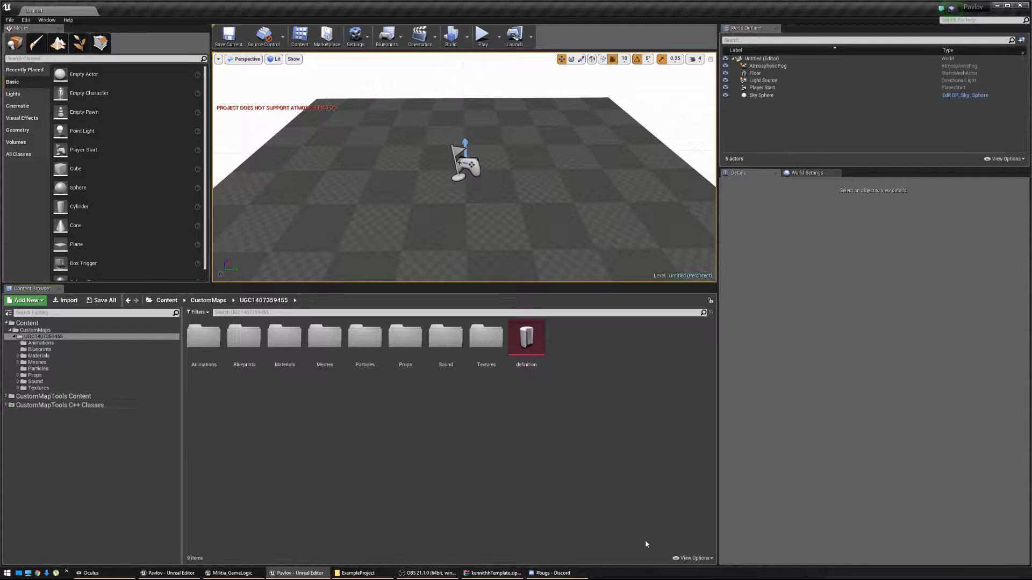
Expand CustomMapTools C++ Classes > PavlovProxy > Public and select Pavlov_GameLogic.
{"action": "left_click", "coordinate": [694, 558]}
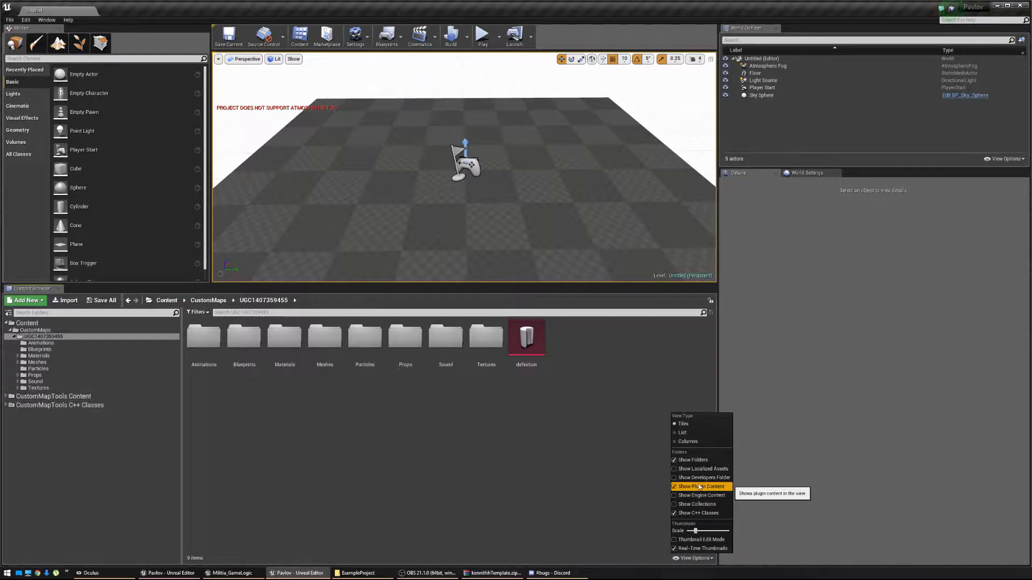
{"action": "left_click", "coordinate": [135, 421]}
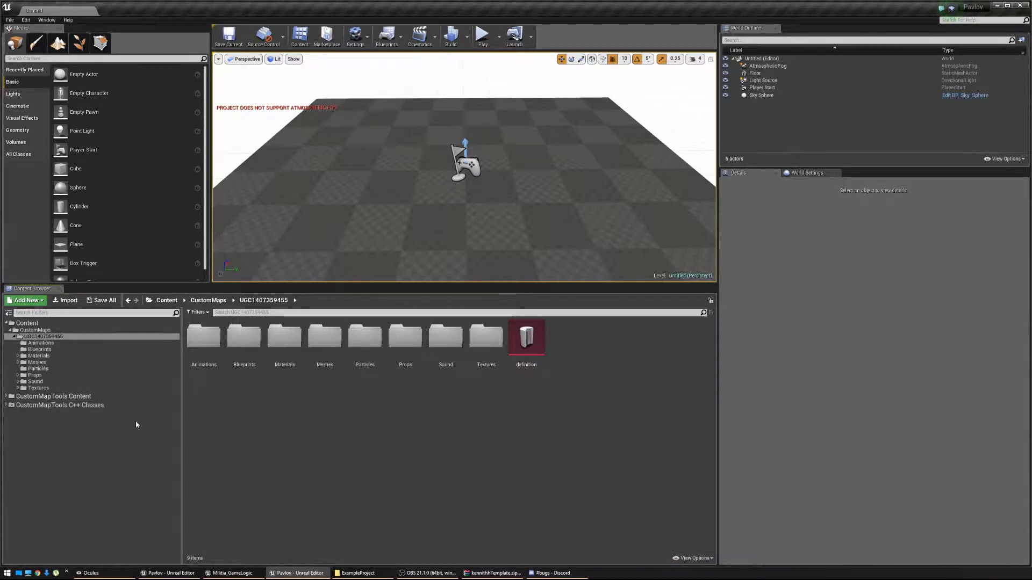
{"action": "double_click", "coordinate": [80, 406]}
{"action": "double_click", "coordinate": [49, 413]}
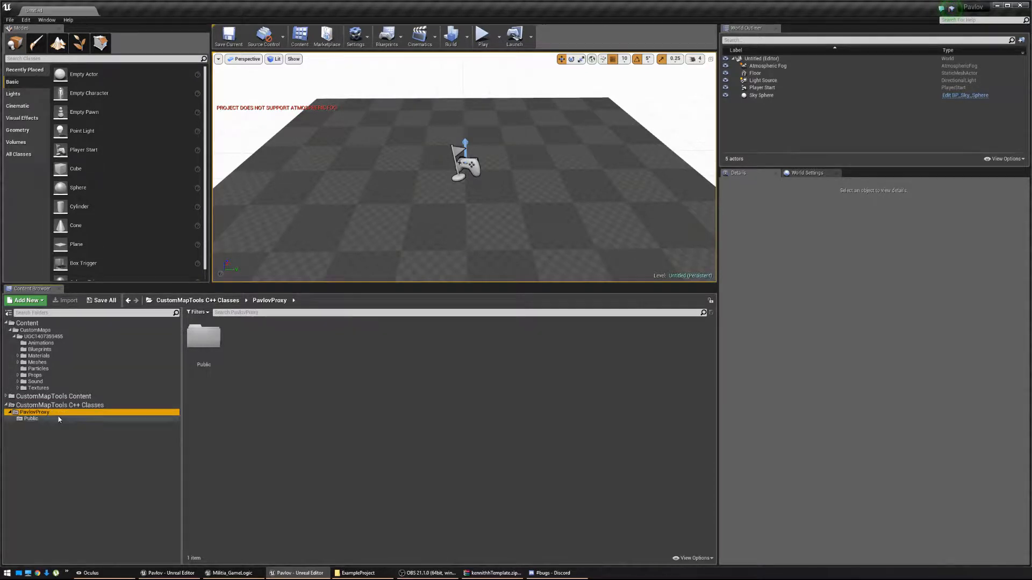
{"action": "left_click", "coordinate": [76, 418]}
{"action": "left_click", "coordinate": [325, 339]}
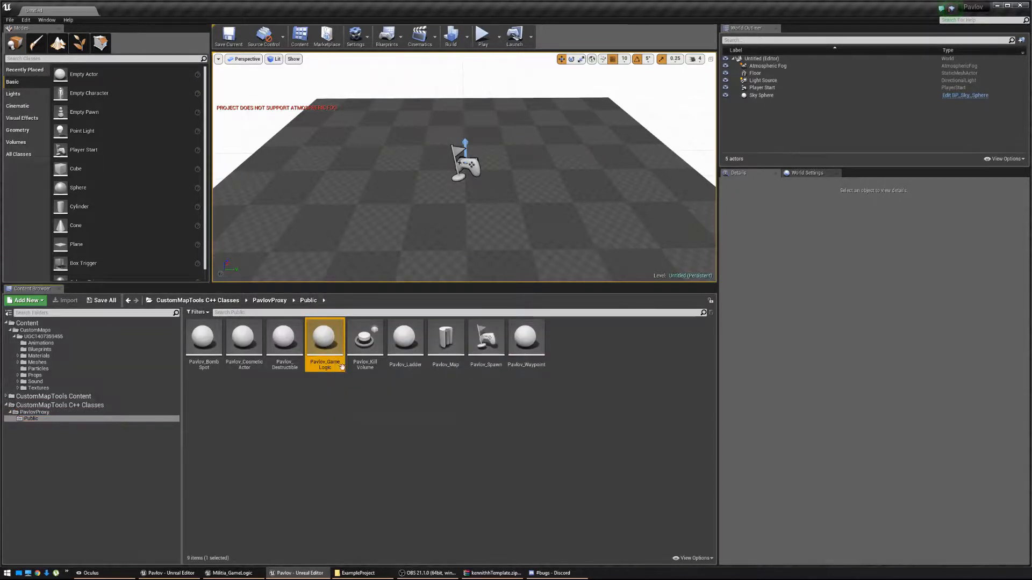
{"action": "right_click", "coordinate": [328, 343]}
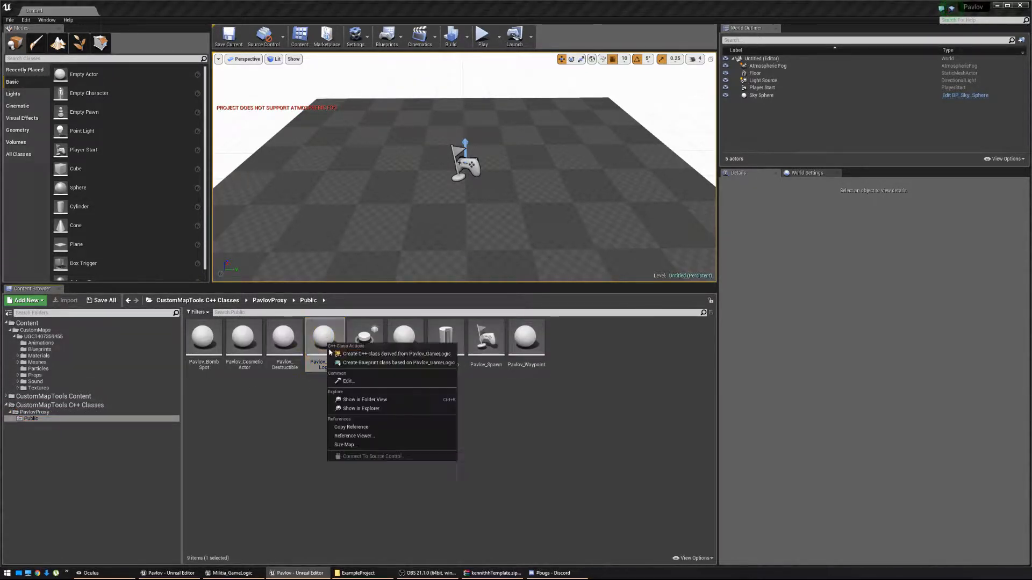
{"action": "left_click", "coordinate": [370, 365]}
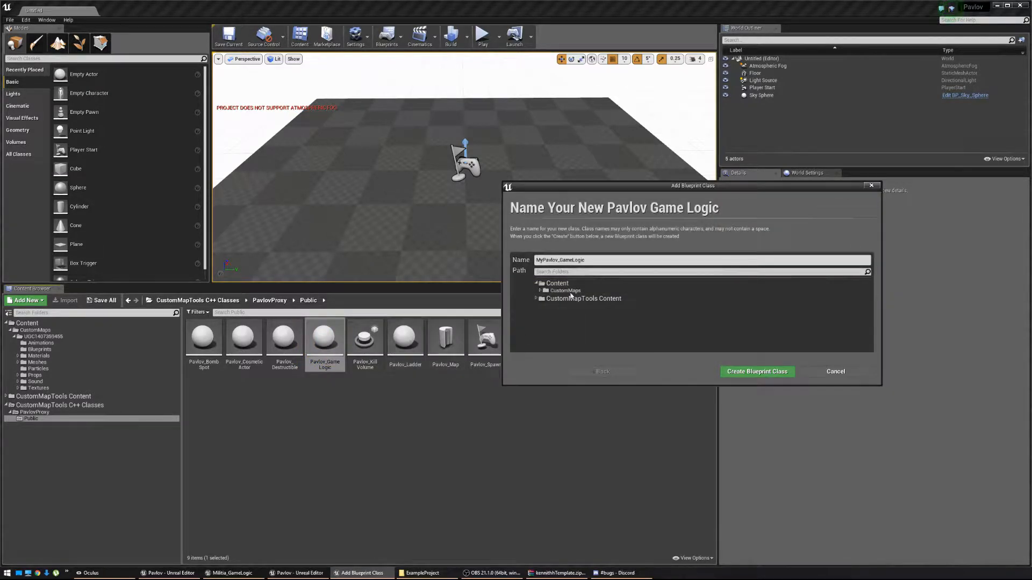
{"action": "double_click", "coordinate": [571, 291]}
{"action": "double_click", "coordinate": [574, 297]}
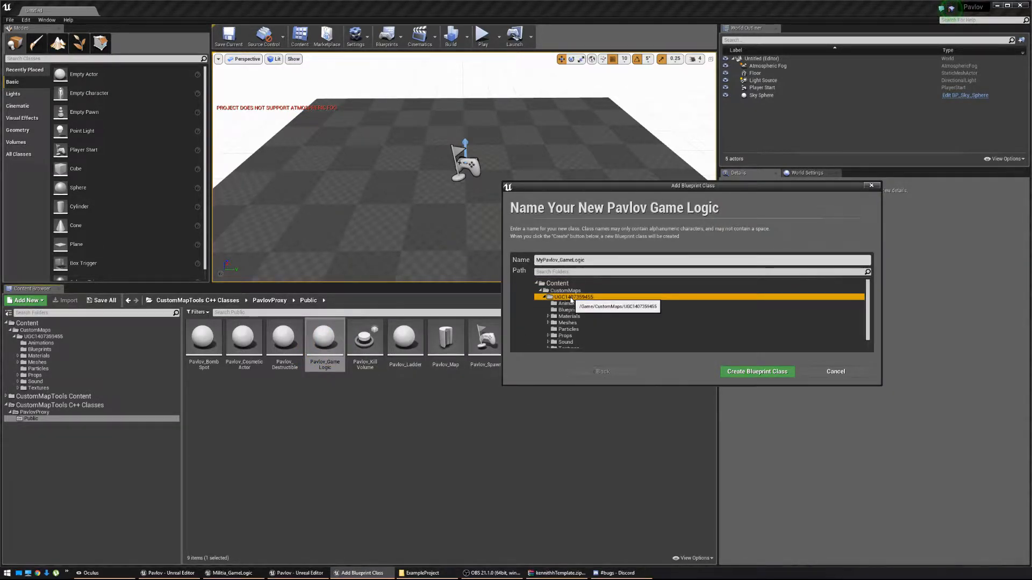
{"action": "left_click", "coordinate": [559, 260]}
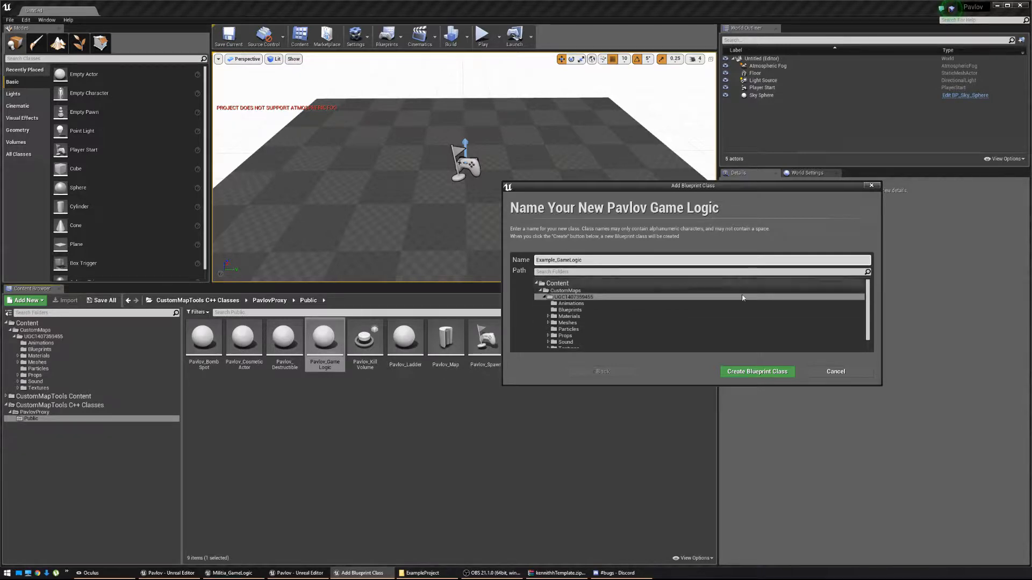
{"action": "left_click", "coordinate": [757, 371]}
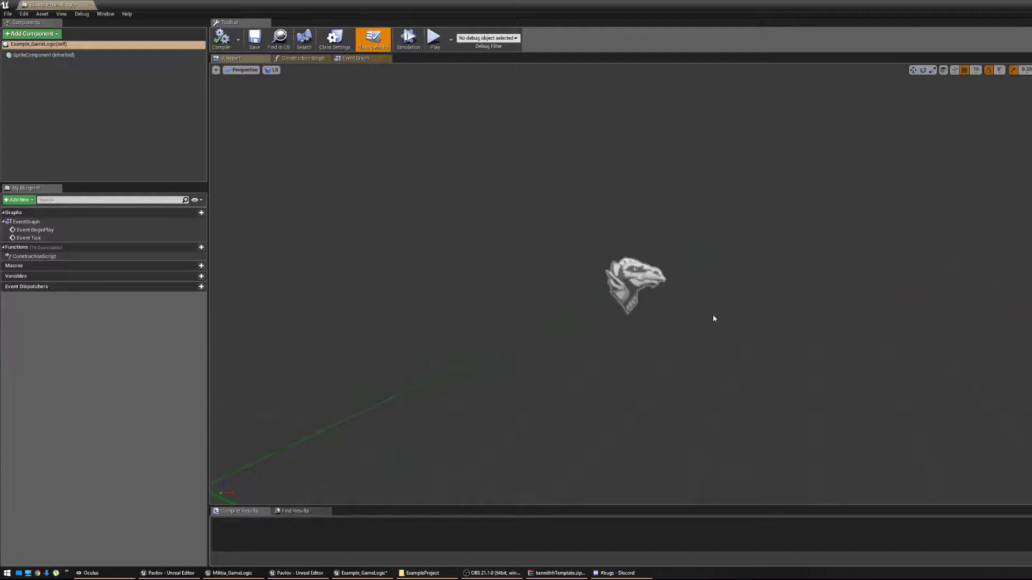
Save the new Example_GameLogic blueprint with Save All and restore its editor to full screen.
{"action": "left_click_drag", "start_coordinate": [343, 6], "coordinate": [756, 176]}
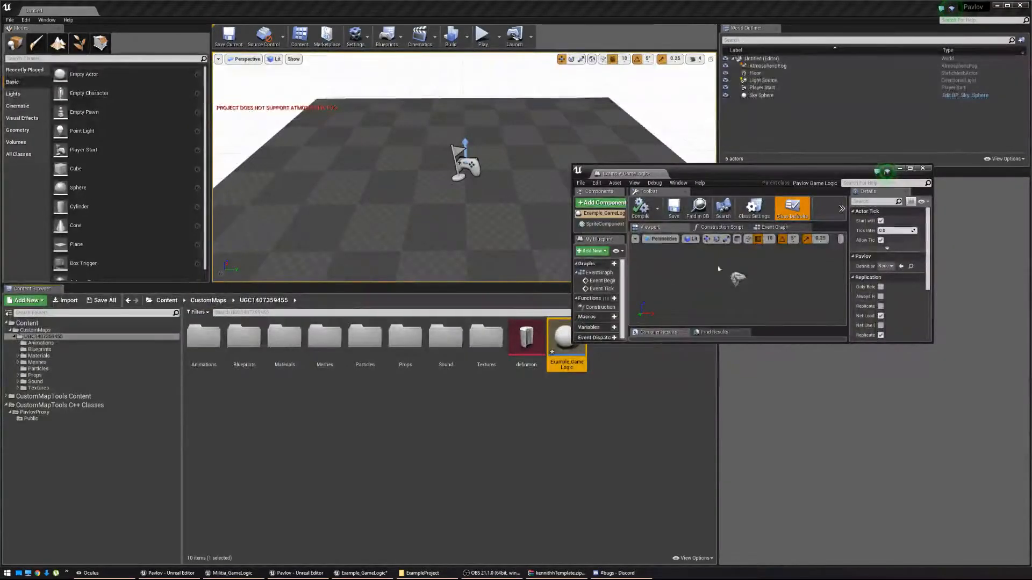
{"action": "left_click", "coordinate": [49, 337]}
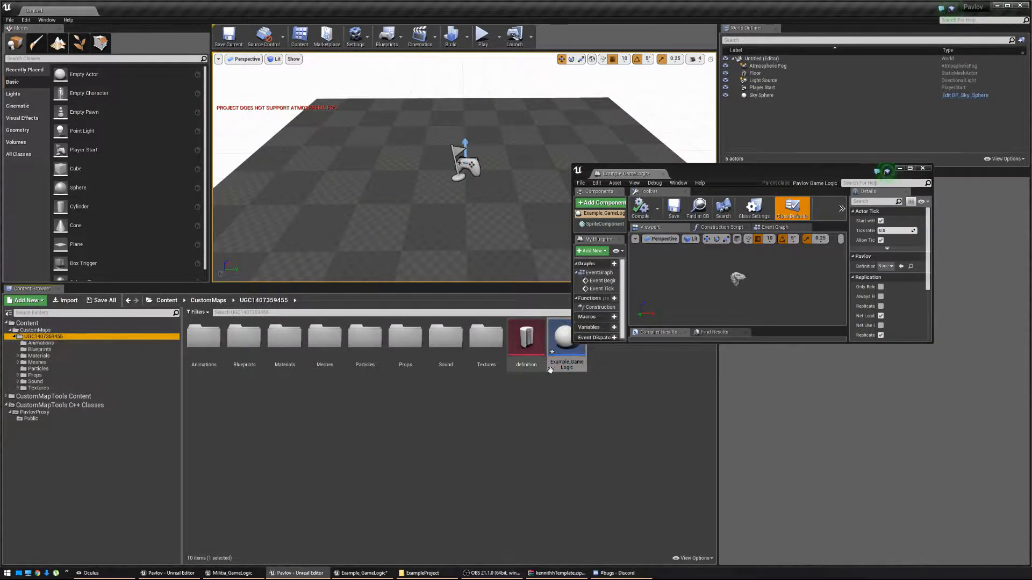
{"action": "left_click", "coordinate": [101, 300]}
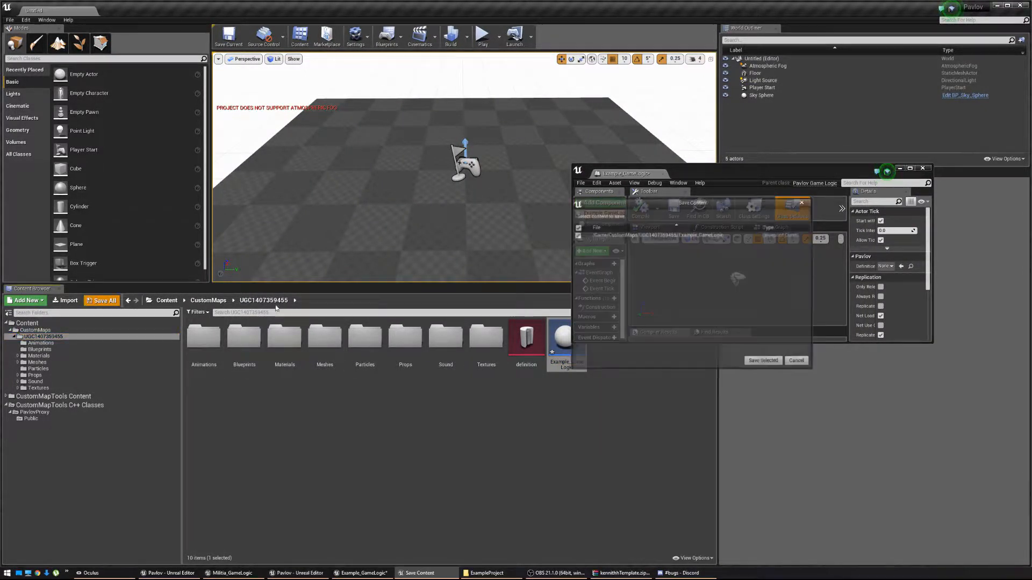
{"action": "left_click", "coordinate": [765, 363]}
{"action": "left_click_drag", "start_coordinate": [761, 174], "coordinate": [115, 1]}
{"action": "left_click", "coordinate": [472, 285]}
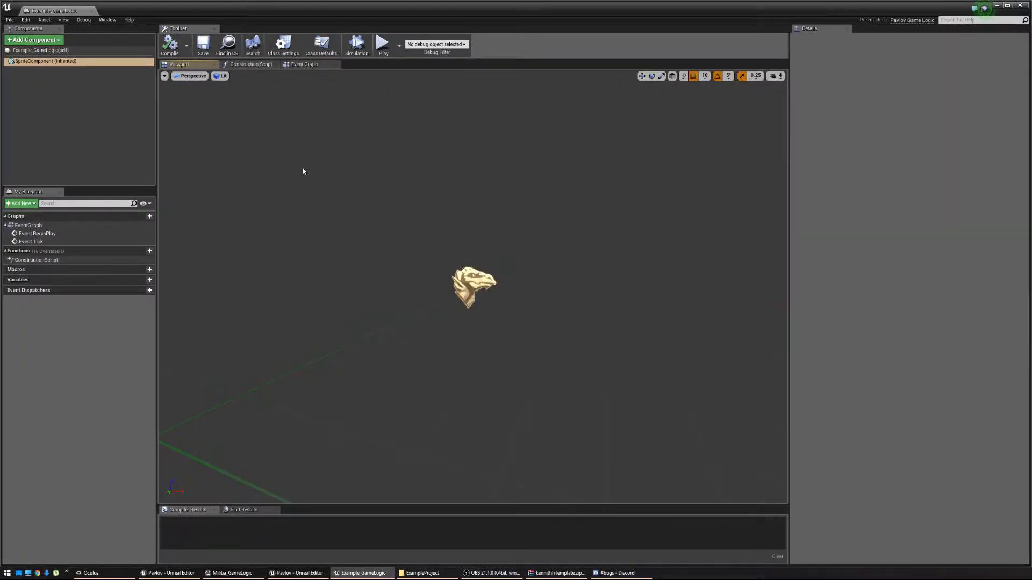
Delete the default BeginPlay and Tick event nodes from the Event Graph.
{"action": "left_click", "coordinate": [310, 65]}
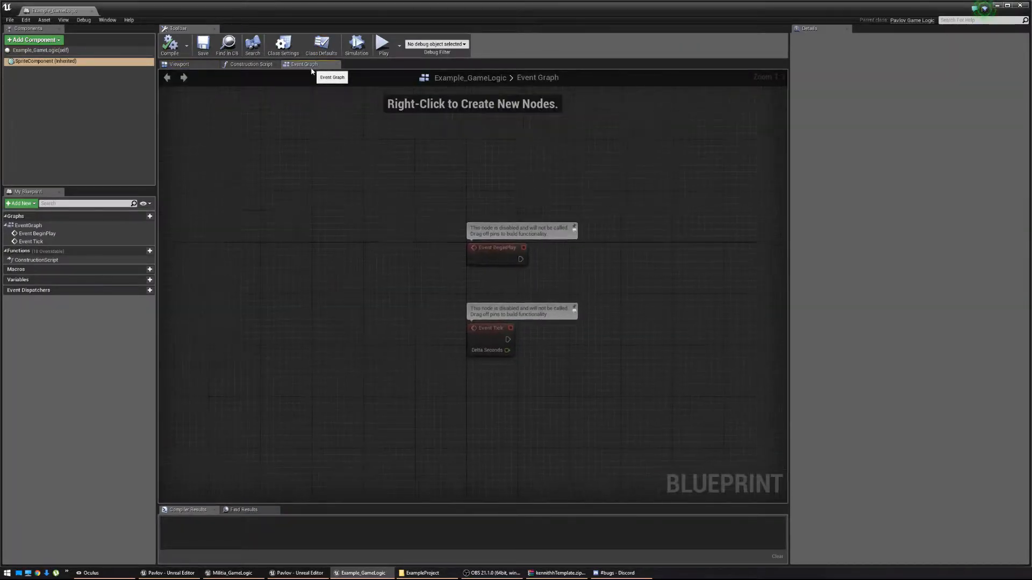
{"action": "left_click_drag", "start_coordinate": [601, 376], "coordinate": [419, 201]}
{"action": "key", "text": "Delete"}
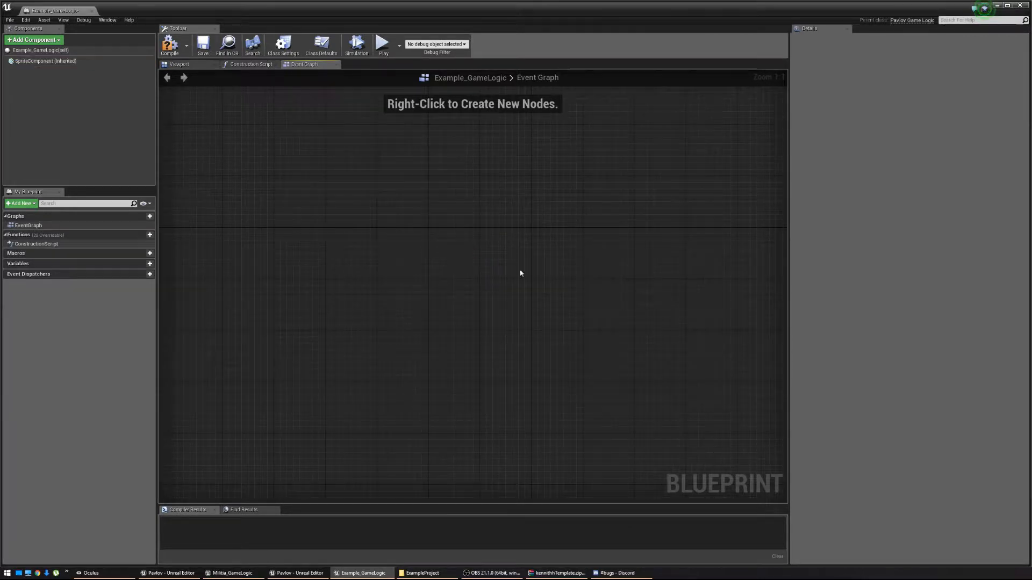
{"action": "left_click_drag", "start_coordinate": [643, 310], "coordinate": [546, 281]}
{"action": "right_click_drag", "start_coordinate": [525, 306], "coordinate": [421, 323]}
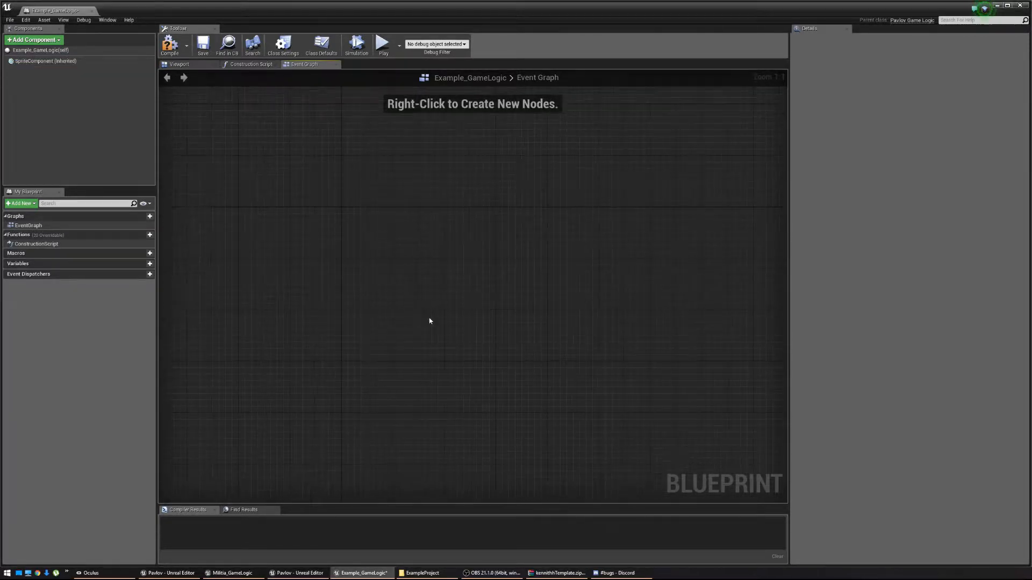
{"action": "key", "text": "alt+Tab"}
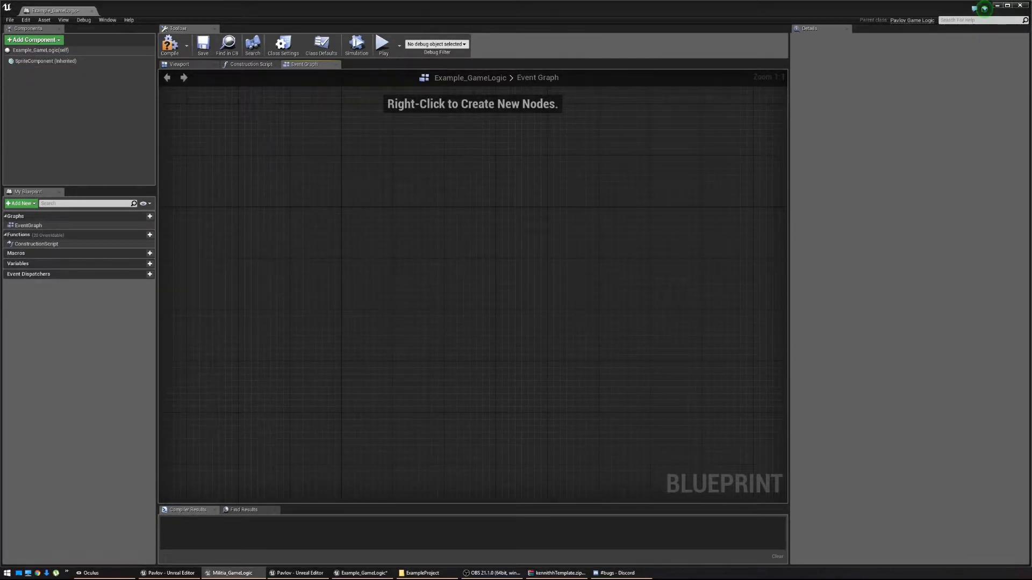
{"action": "left_click", "coordinate": [293, 217]}
Add a Custom Event node to the graph and name it SpawnDoors.
{"action": "right_click", "coordinate": [293, 216]}
{"action": "type", "text": "Cus"}
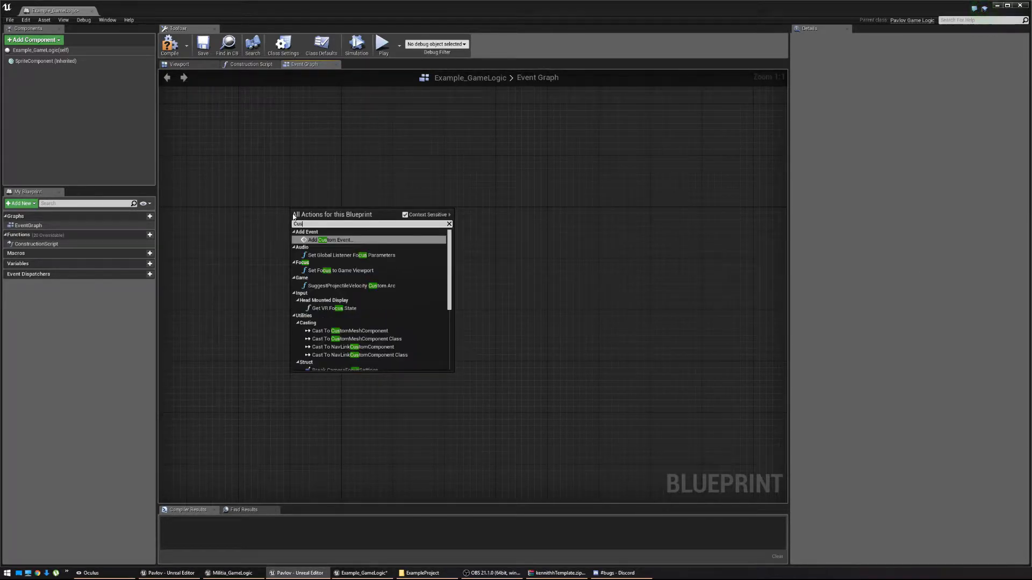
{"action": "key", "text": "Return"}
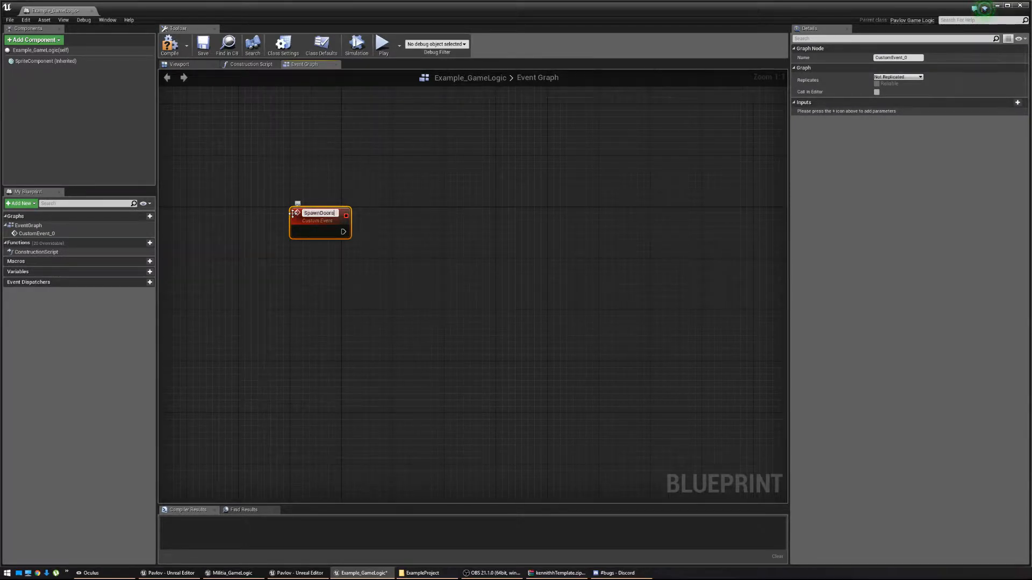
{"action": "key", "text": "Return"}
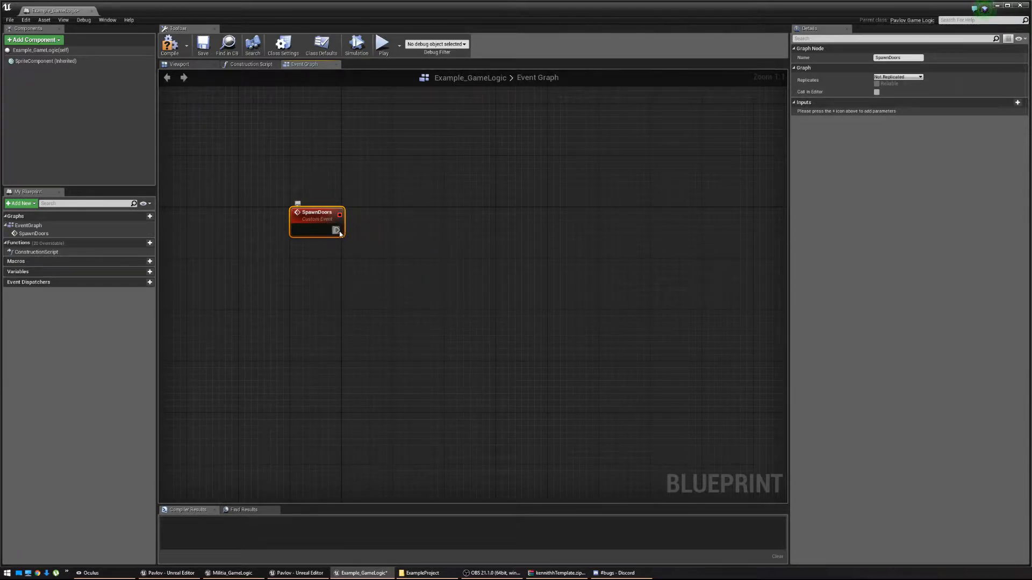
Add a Branch after SpawnDoors and promote its Condition to a new variable, bDoorSpawned?
{"action": "left_click_drag", "start_coordinate": [337, 230], "coordinate": [347, 264]}
{"action": "type", "text": "branch"}
{"action": "key", "text": "Return"}
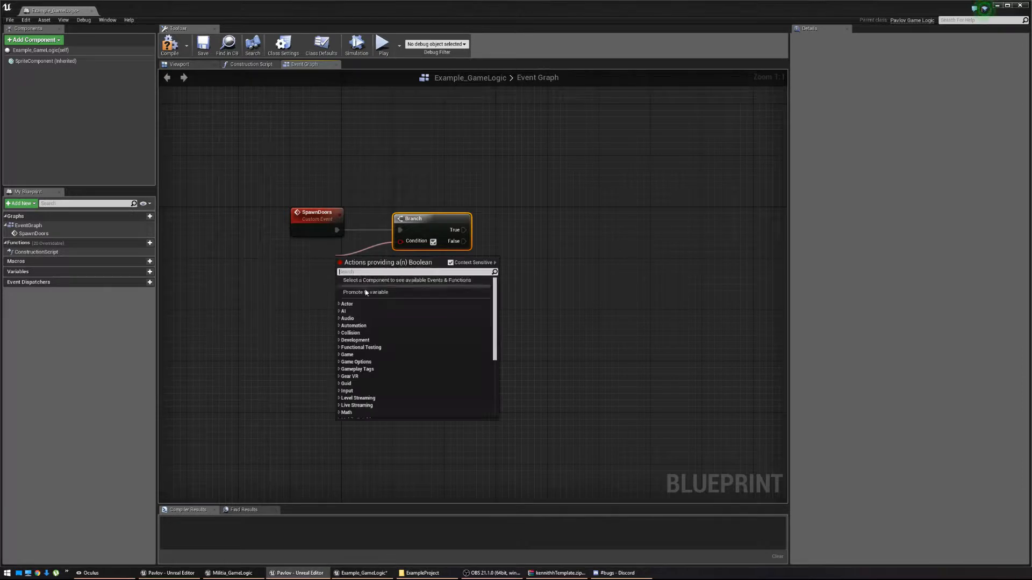
{"action": "left_click", "coordinate": [363, 283]}
{"action": "left_click_drag", "start_coordinate": [355, 221], "coordinate": [326, 265]}
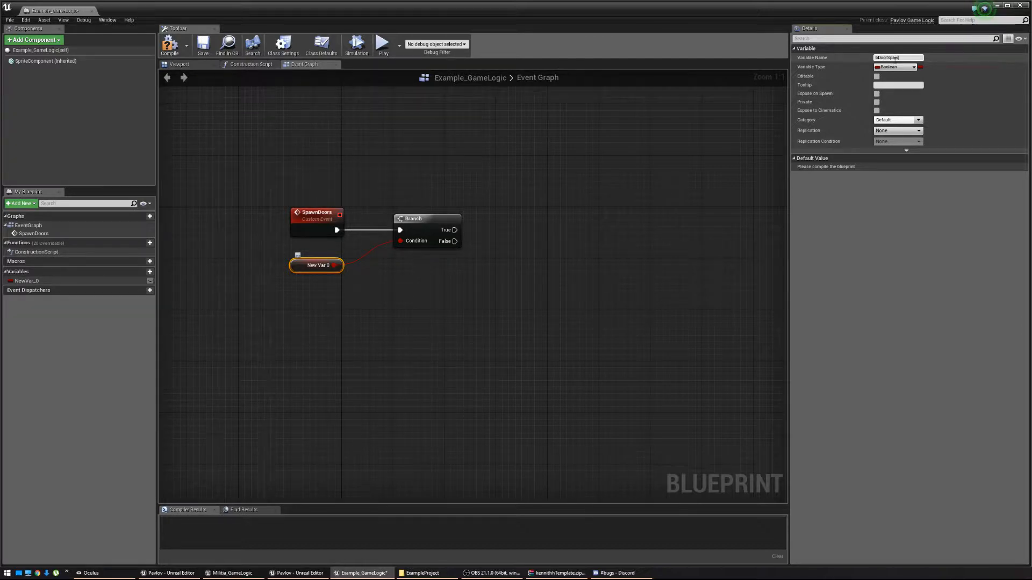
{"action": "key", "text": "Return"}
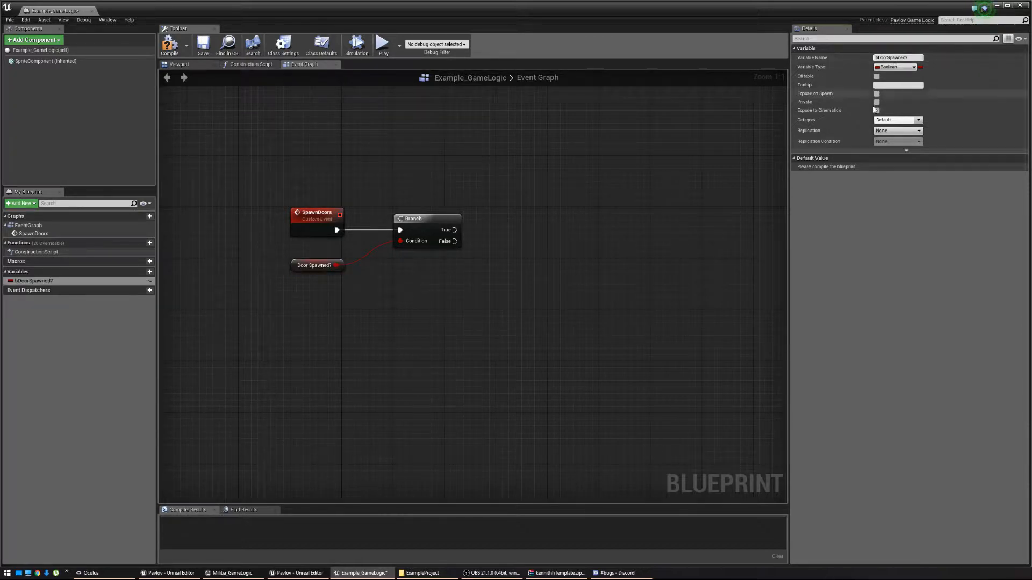
Compile the blueprint and set bDoorSpawned?'s replication to Replicated.
{"action": "left_click", "coordinate": [169, 44]}
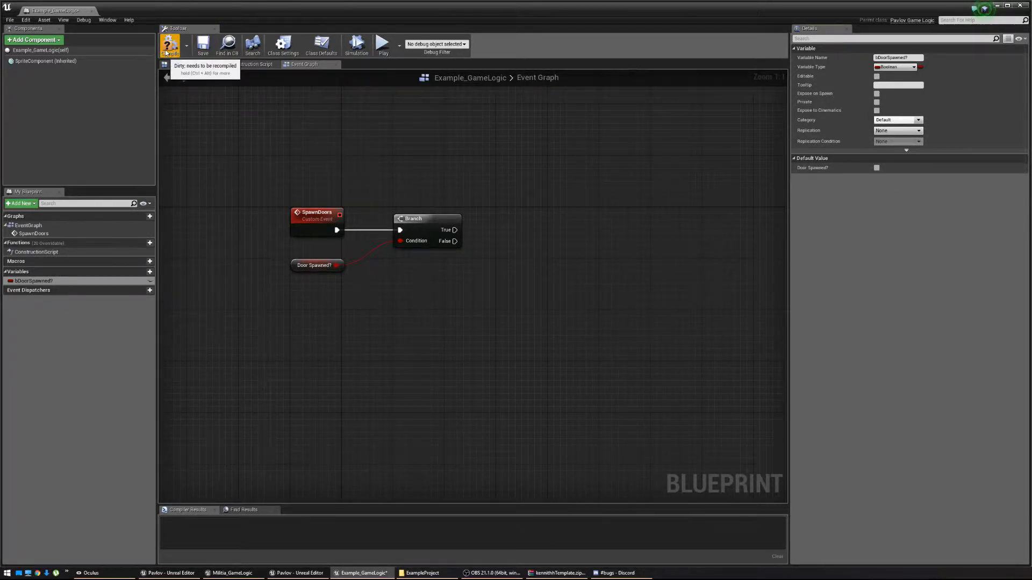
{"action": "left_click", "coordinate": [892, 131]}
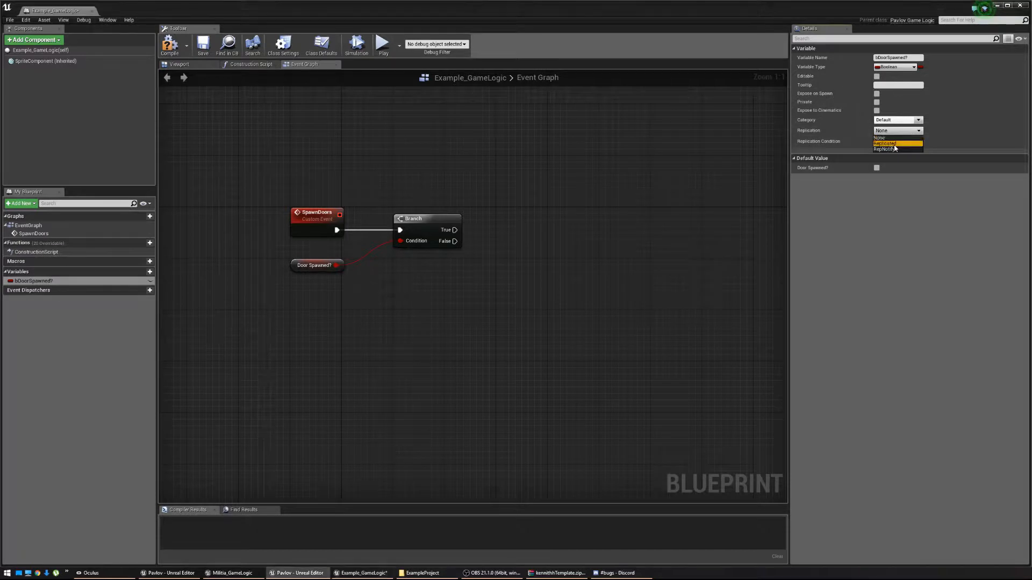
{"action": "left_click", "coordinate": [895, 145]}
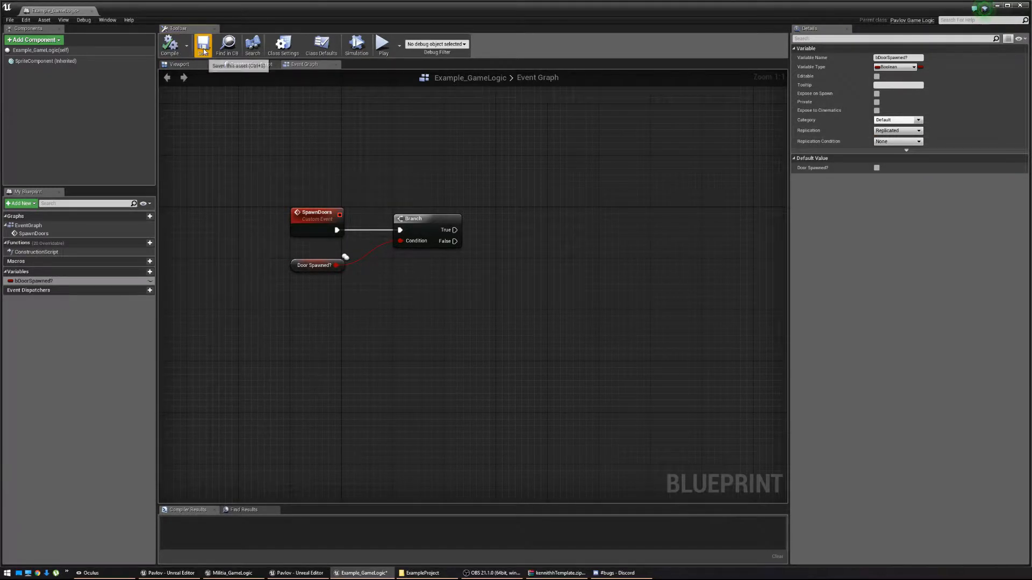
{"action": "right_click_drag", "start_coordinate": [530, 277], "coordinate": [469, 274]}
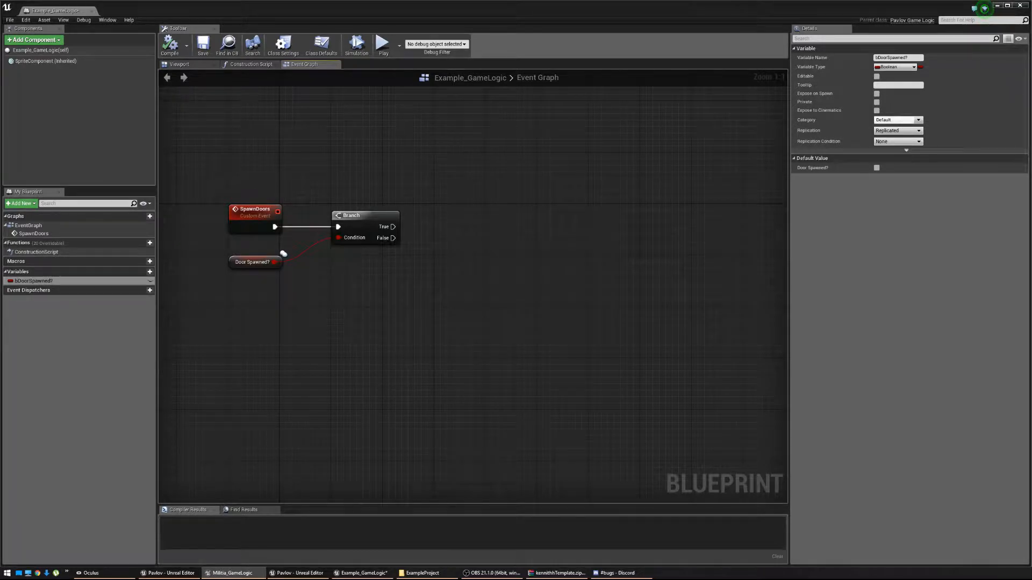
Attach a ForEachLoop to the Branch's False pin, leaving its Array input empty.
{"action": "left_click_drag", "start_coordinate": [394, 240], "coordinate": [449, 227]}
{"action": "type", "text": "For"}
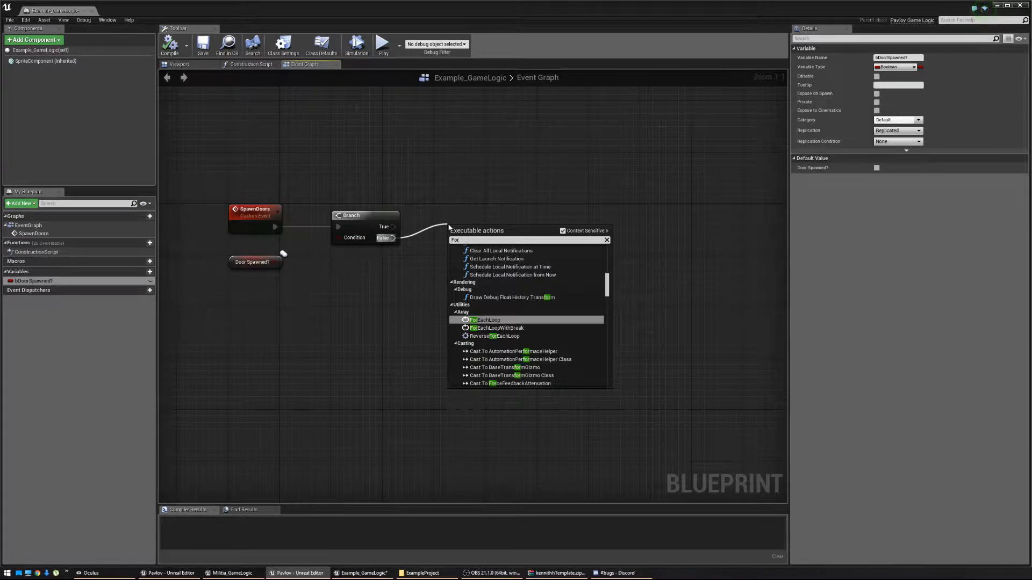
{"action": "key", "text": "Return"}
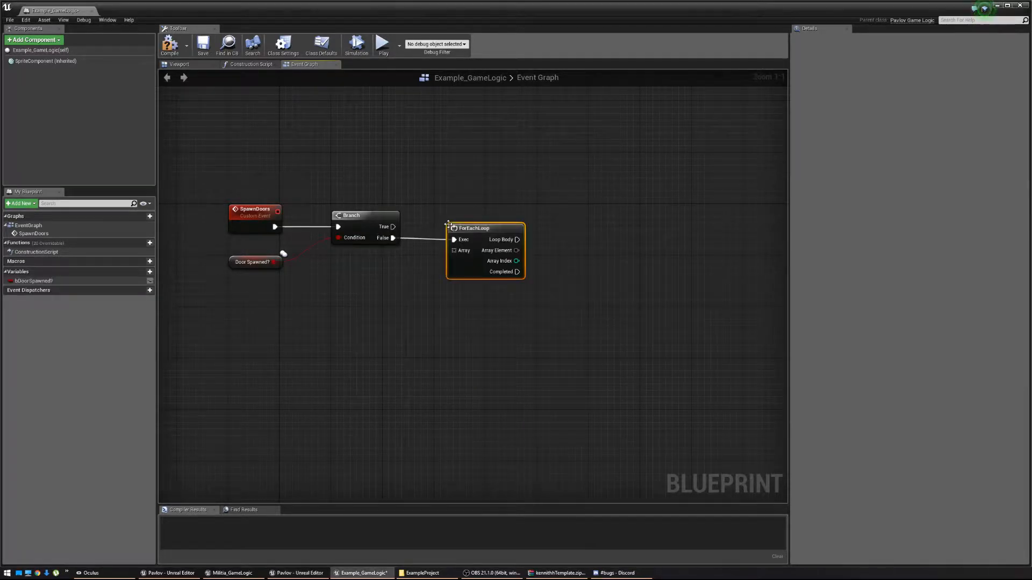
{"action": "left_click_drag", "start_coordinate": [476, 217], "coordinate": [380, 281]}
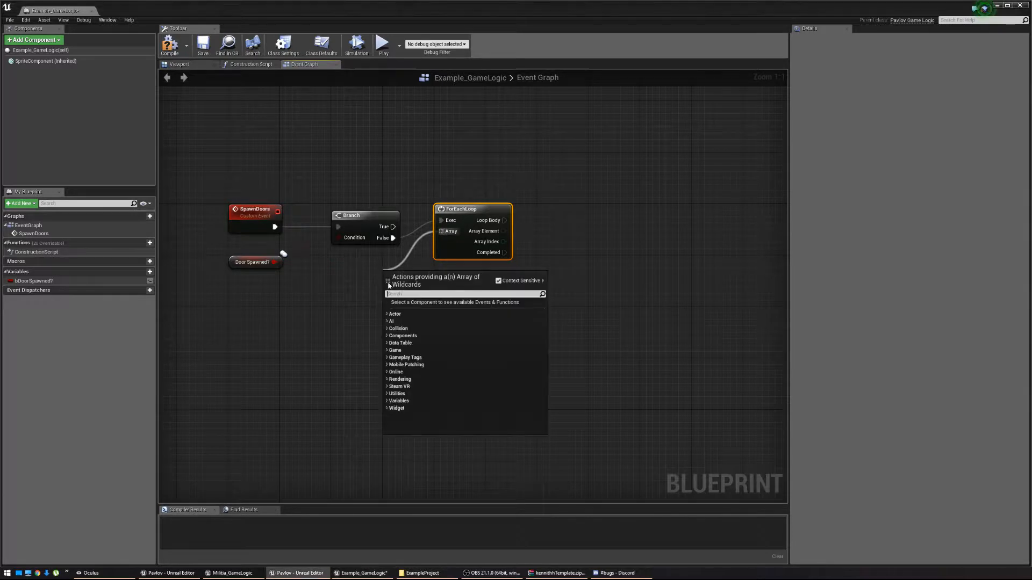
{"action": "left_click", "coordinate": [341, 271]}
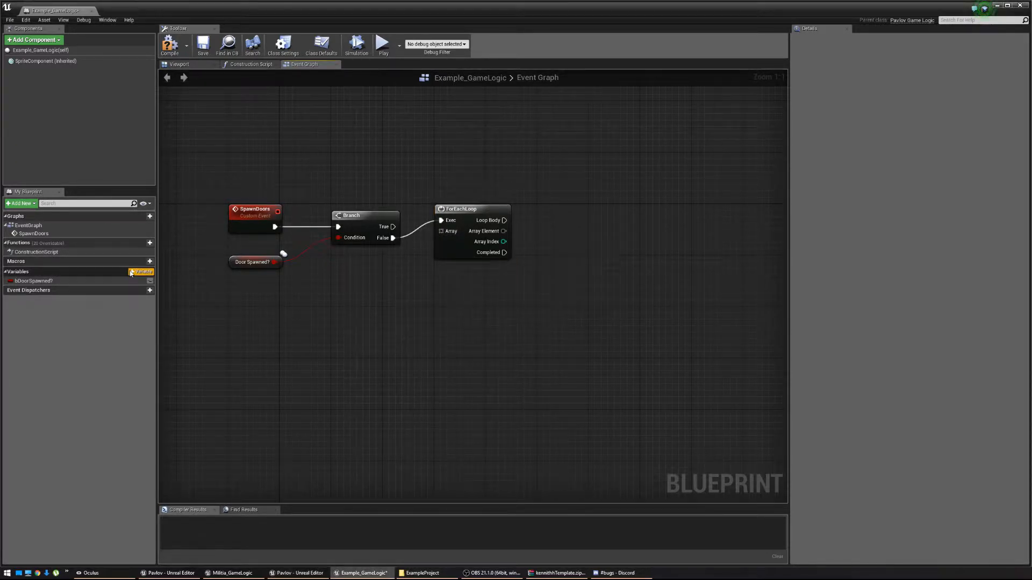
Add a new blueprint variable and name it TargetPointsDoors.
{"action": "left_click", "coordinate": [141, 271]}
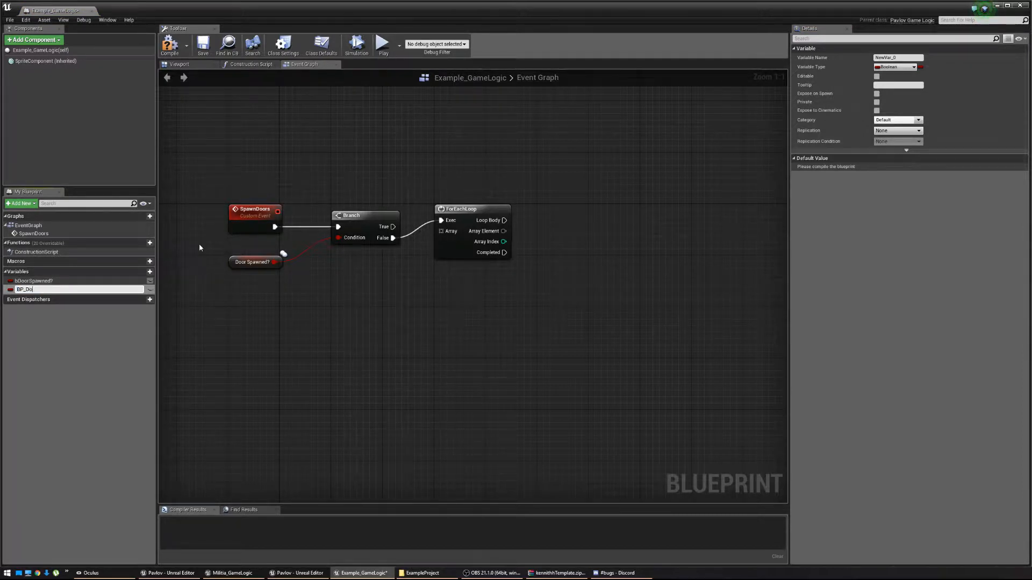
{"action": "type", "text": "BP_Doors"}
{"action": "key", "text": "Return"}
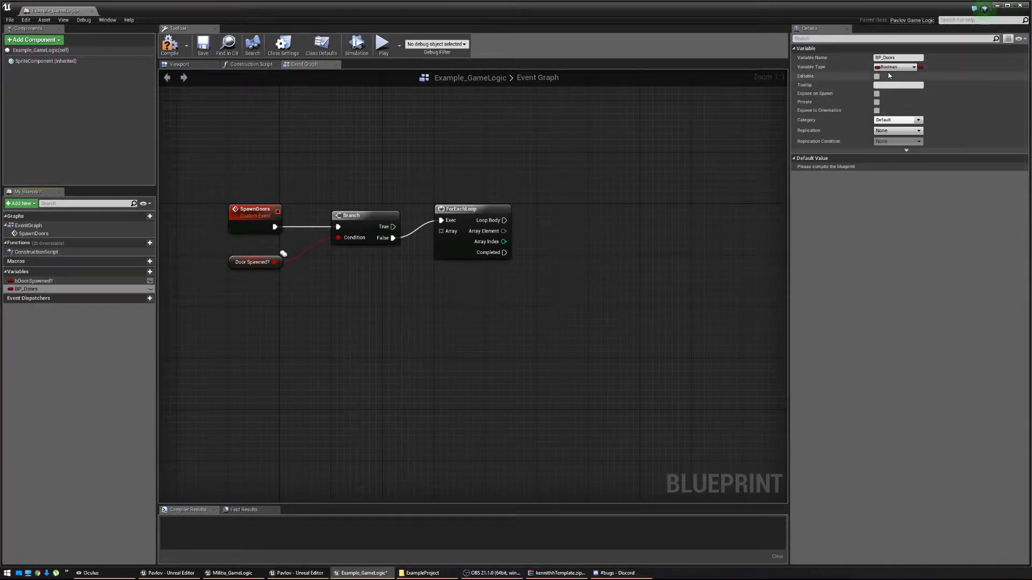
{"action": "double_click", "coordinate": [80, 290]}
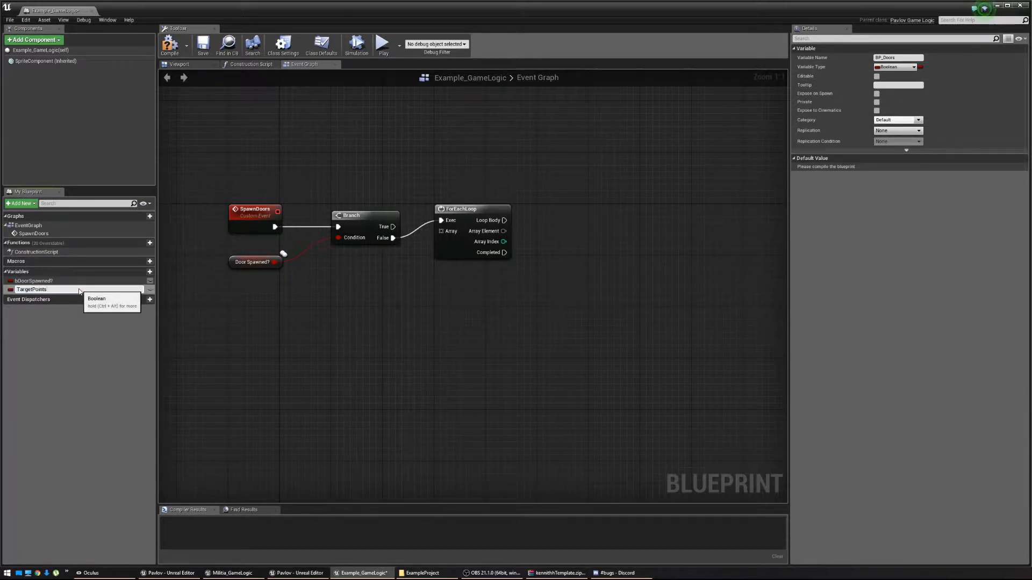
{"action": "type", "text": "TargetPointsDoors"}
{"action": "key", "text": "Return"}
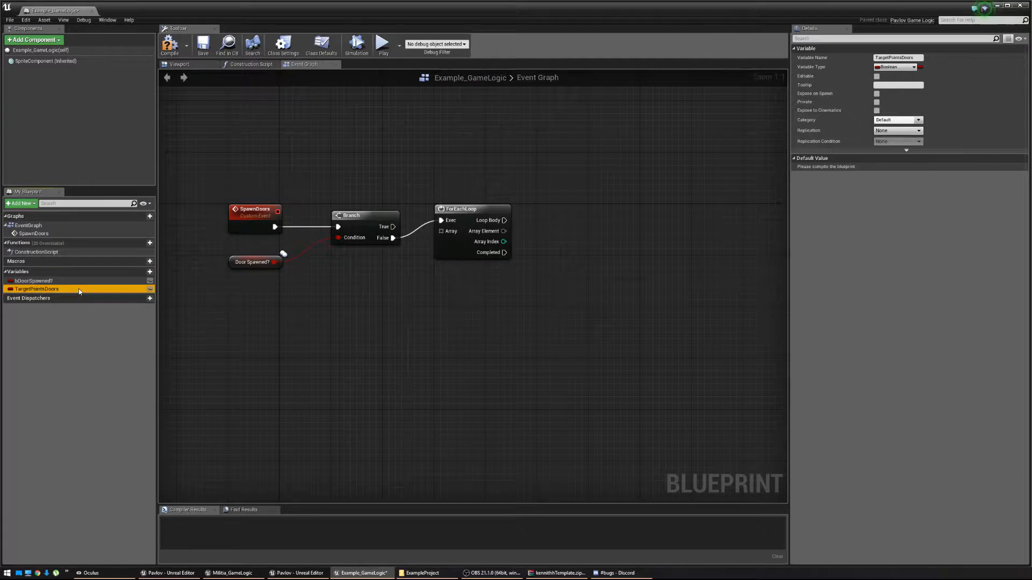
Make TargetPointsDoors an array of Target Point object references and compile.
{"action": "left_click", "coordinate": [903, 66]}
{"action": "type", "text": "T"}
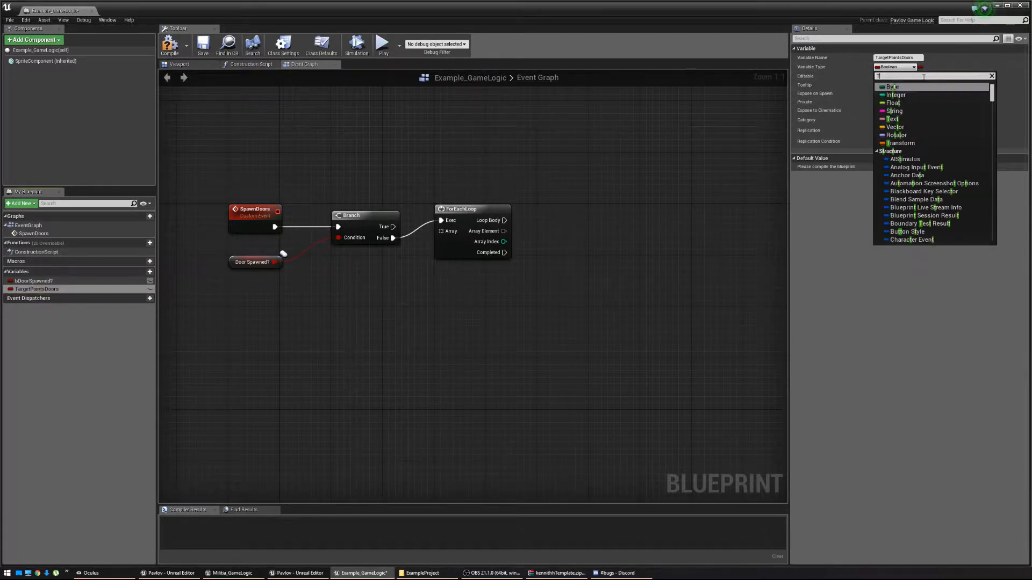
{"action": "type", "text": "arget"}
{"action": "mouse_move", "coordinate": [938, 121]}
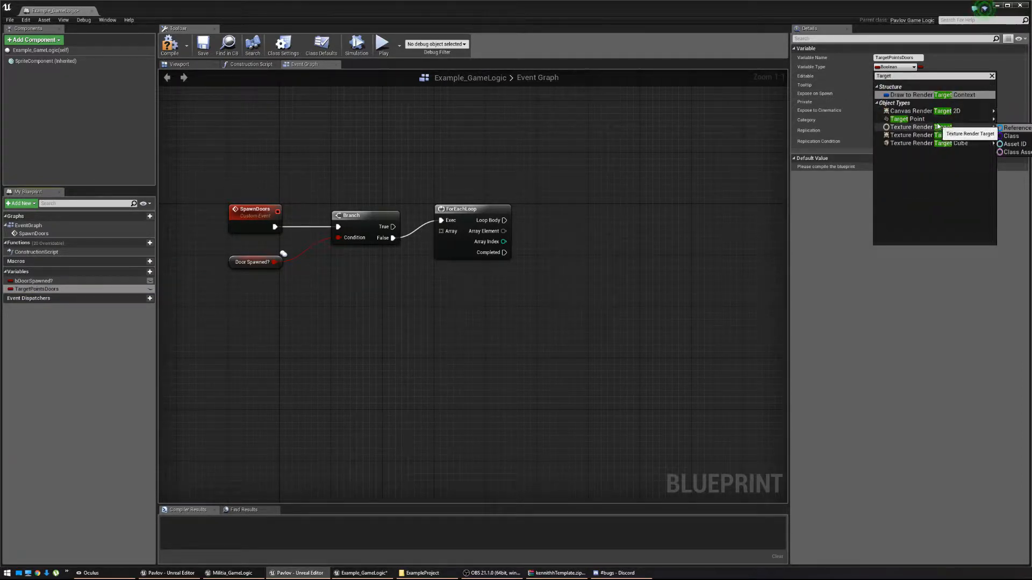
{"action": "left_click", "coordinate": [1016, 120]}
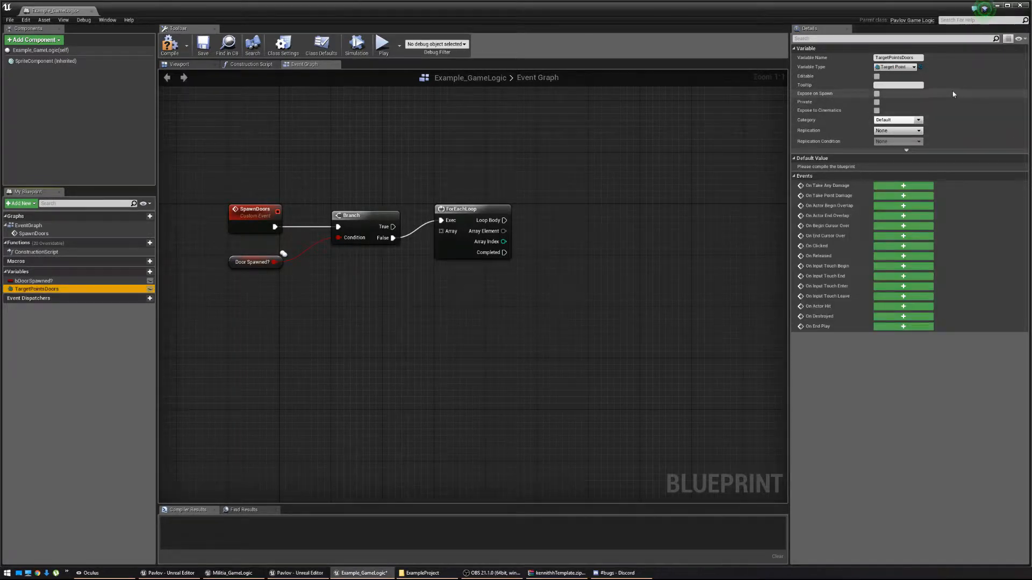
{"action": "left_click", "coordinate": [920, 67]}
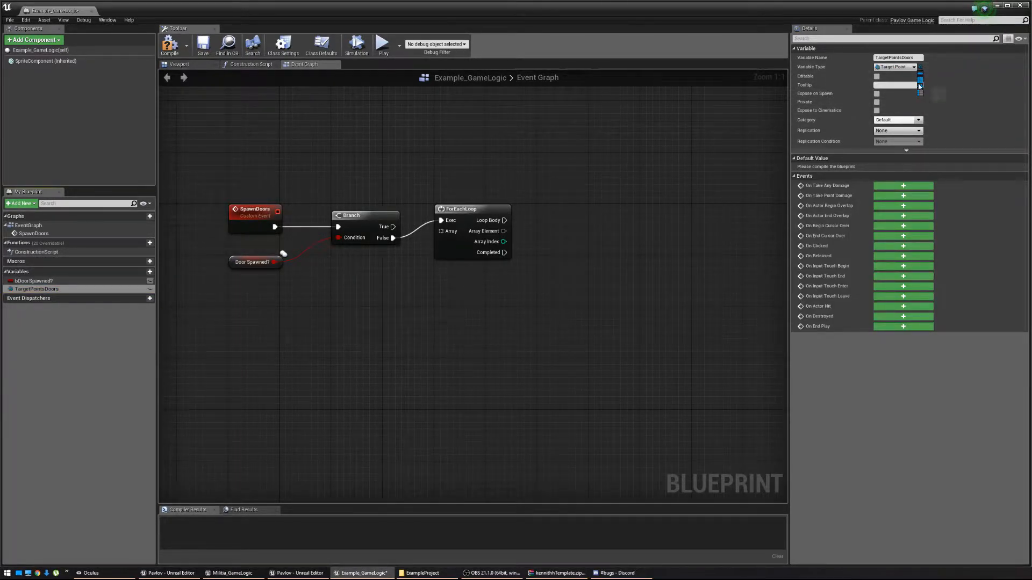
{"action": "left_click", "coordinate": [920, 84]}
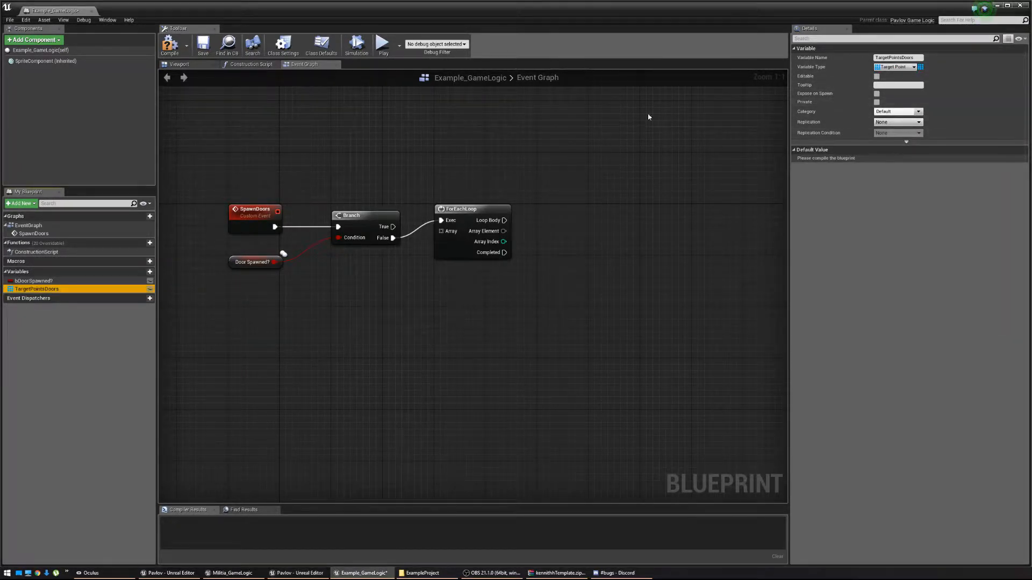
{"action": "left_click", "coordinate": [173, 50]}
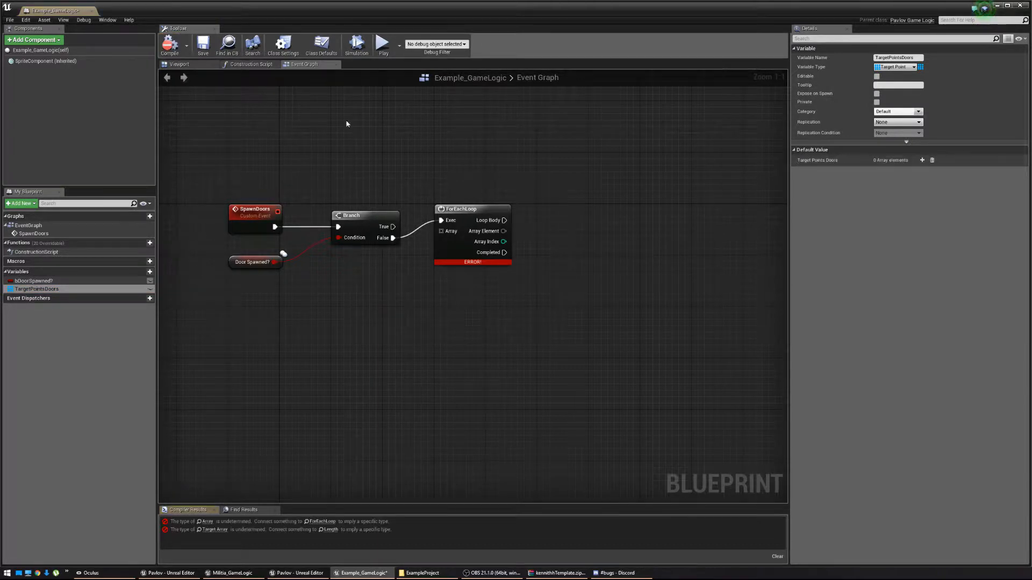
{"action": "left_click_drag", "start_coordinate": [52, 288], "coordinate": [338, 265]}
Place a TargetPointsDoors getter and wire it into the ForEachLoop's Array input.
{"action": "left_click", "coordinate": [355, 278]}
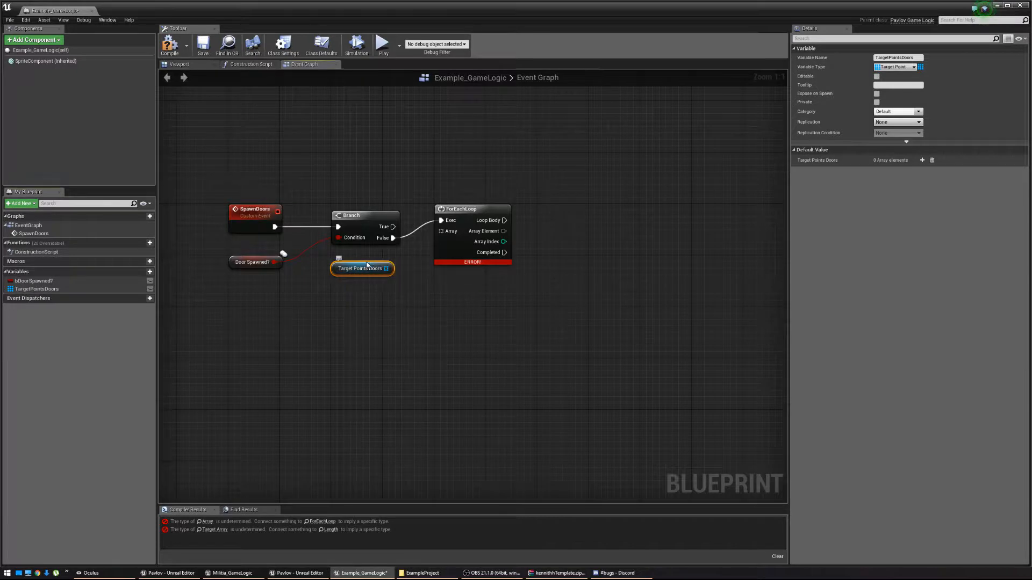
{"action": "left_click_drag", "start_coordinate": [387, 267], "coordinate": [447, 237]}
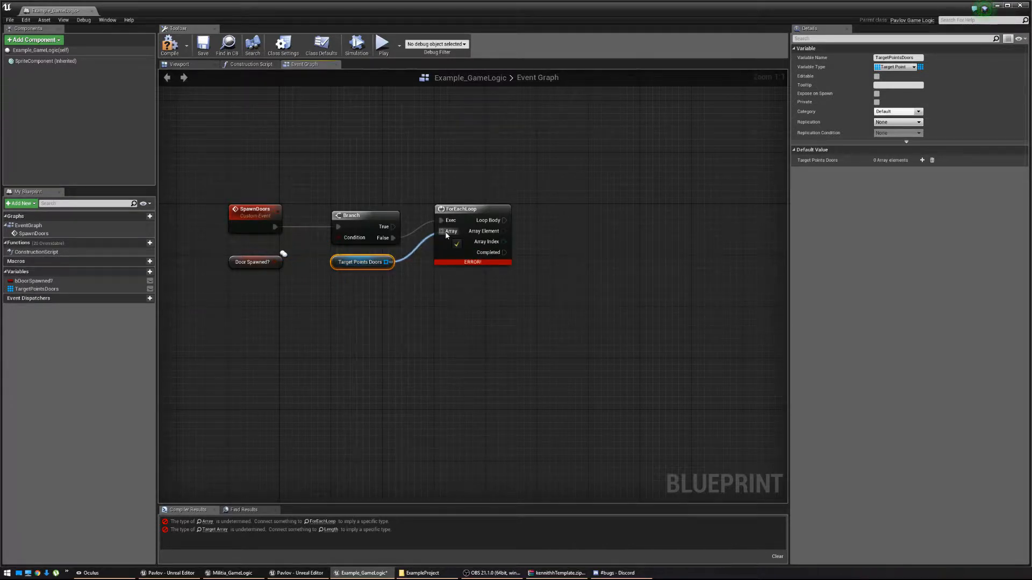
{"action": "right_click_drag", "start_coordinate": [568, 264], "coordinate": [491, 268]}
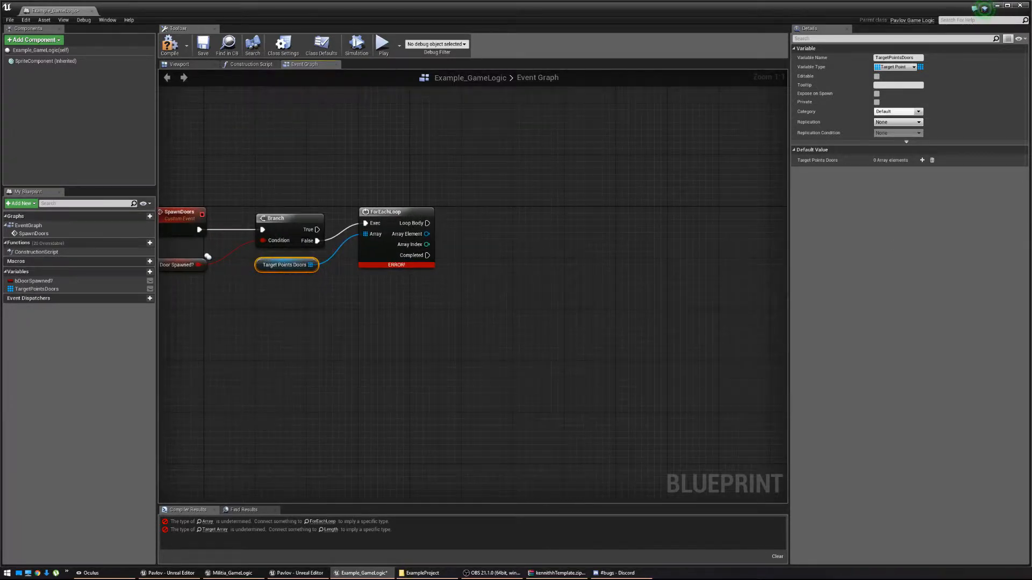
{"action": "right_click_drag", "start_coordinate": [642, 261], "coordinate": [596, 260]}
Add a Spawn Actor from Class node on the Loop Body that spawns BP_Door.
{"action": "left_click_drag", "start_coordinate": [381, 224], "coordinate": [653, 226]}
{"action": "type", "text": "Spawn"}
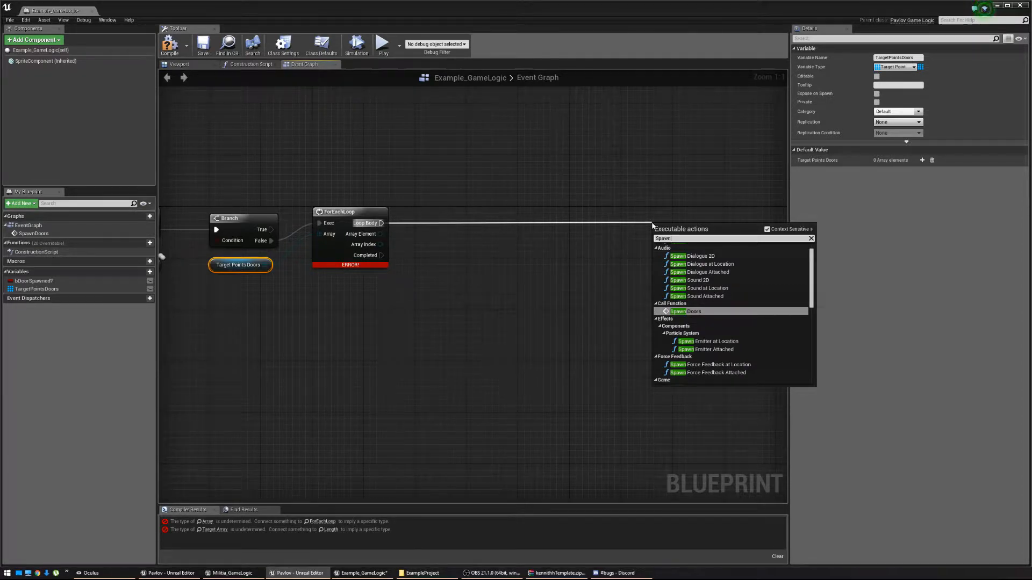
{"action": "type", "text": " Actor"}
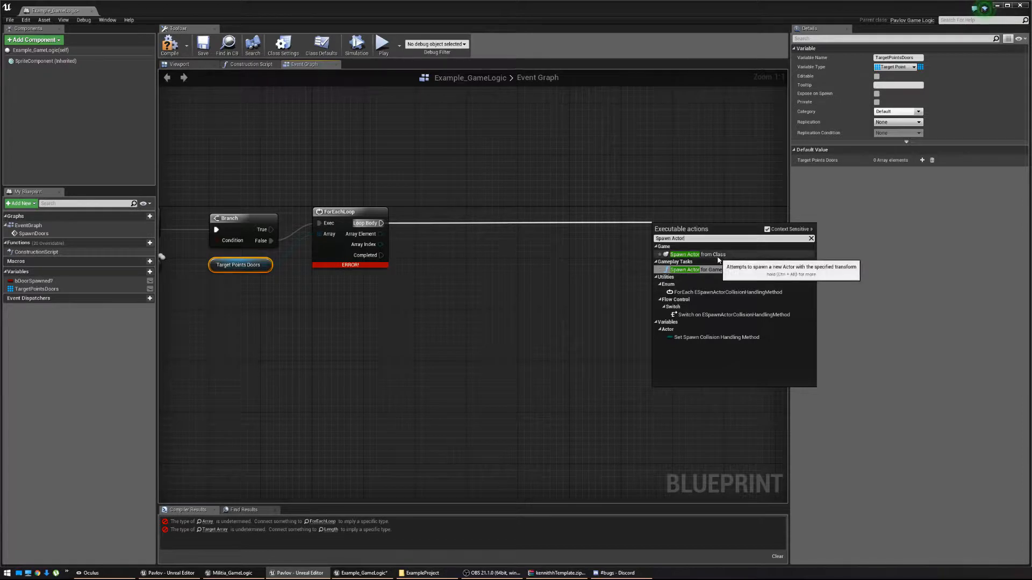
{"action": "left_click", "coordinate": [698, 255]}
{"action": "left_click_drag", "start_coordinate": [697, 231], "coordinate": [672, 219]}
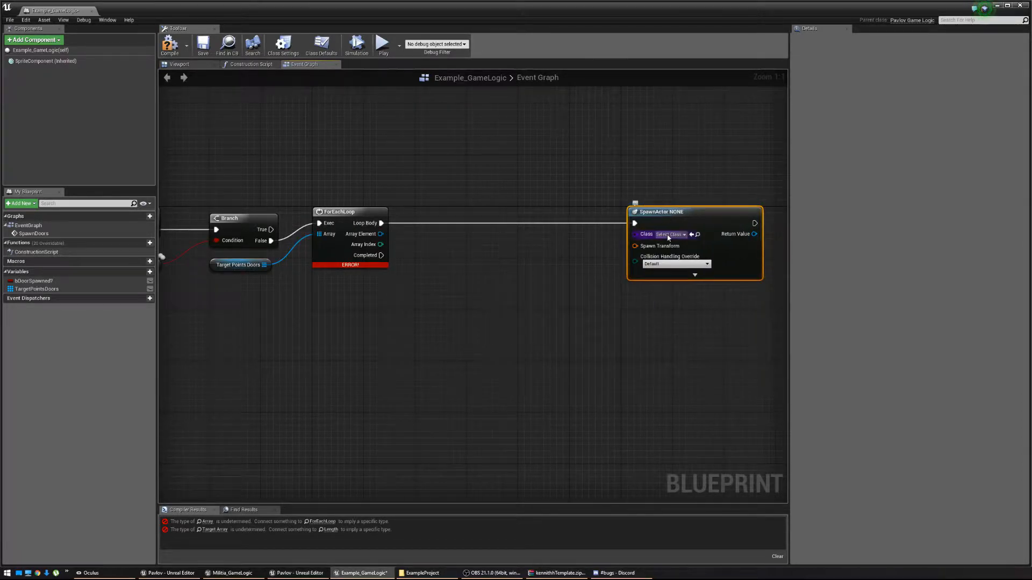
{"action": "left_click", "coordinate": [668, 235]}
{"action": "type", "text": "BP_"}
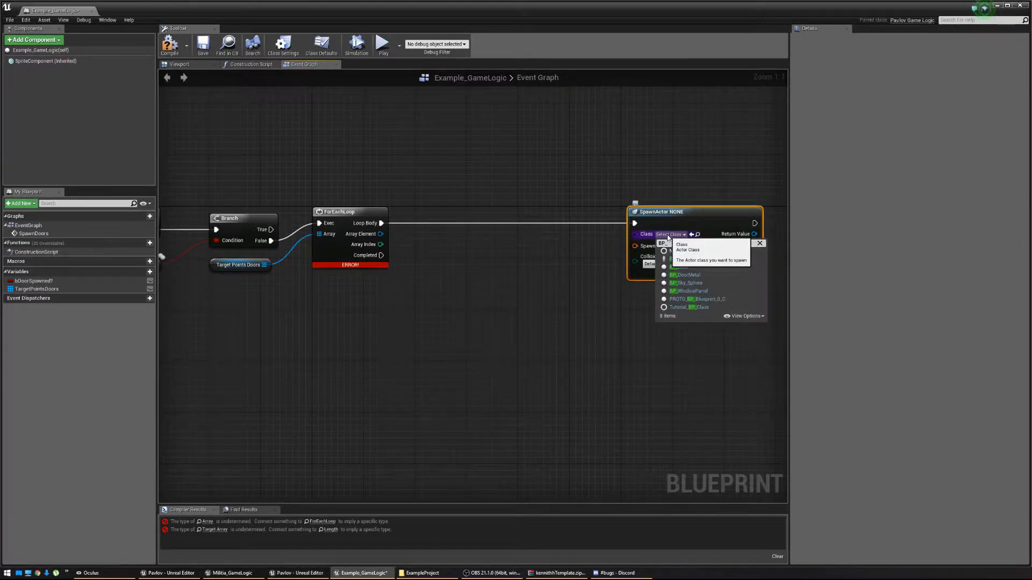
{"action": "left_click", "coordinate": [680, 267]}
{"action": "left_click_drag", "start_coordinate": [668, 225], "coordinate": [661, 225]}
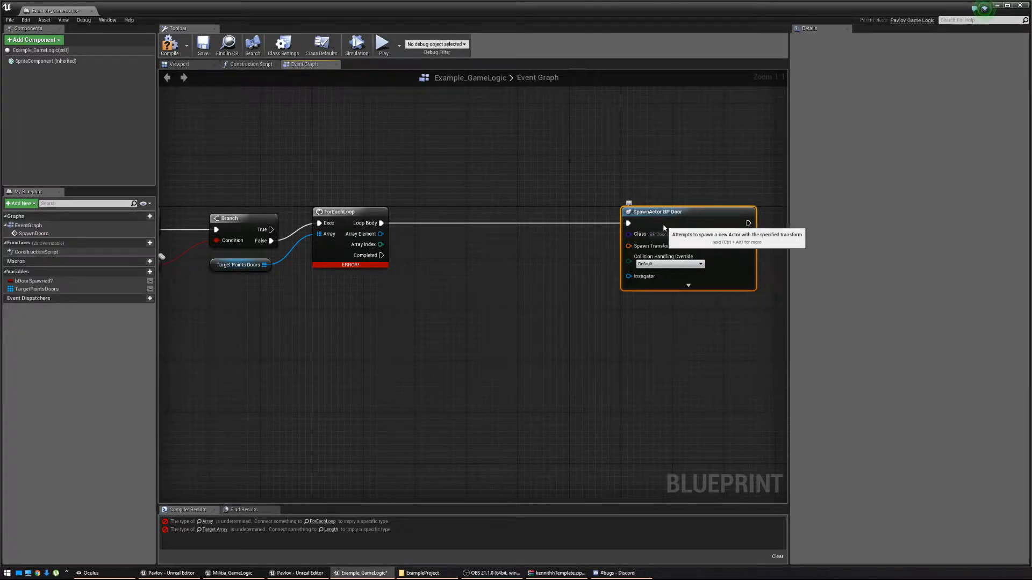
Set the spawn's Collision Handling Override to Always Spawn, Ignore Collisions.
{"action": "left_click", "coordinate": [647, 264]}
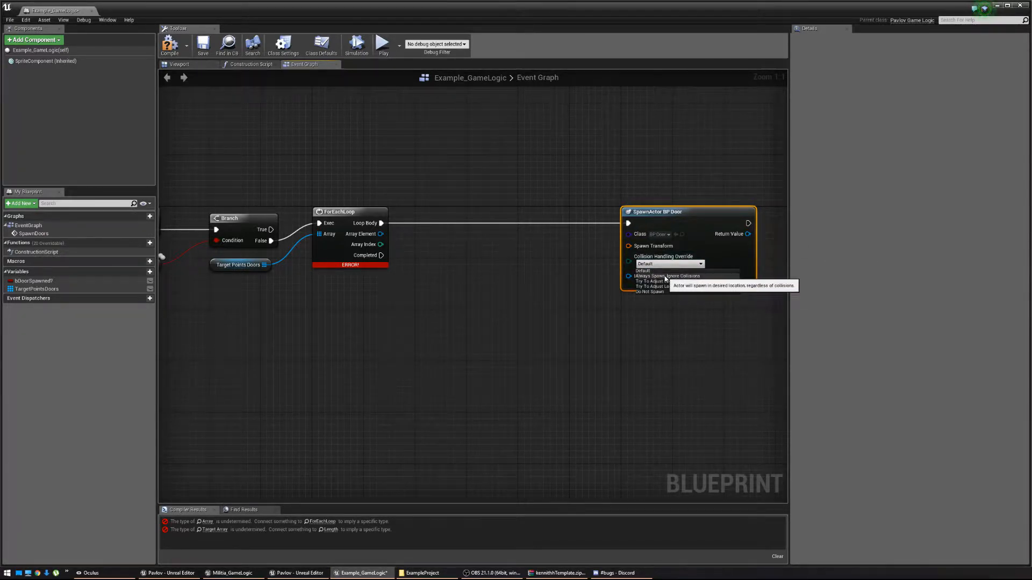
{"action": "left_click", "coordinate": [665, 277]}
{"action": "left_click", "coordinate": [682, 206]}
{"action": "left_click_drag", "start_coordinate": [682, 207], "coordinate": [733, 206]}
Feed Spawn Transform from GetActorTransform, with its Target supplied by an array GET node.
{"action": "left_click_drag", "start_coordinate": [685, 250], "coordinate": [603, 270]}
{"action": "type", "text": "Ge"}
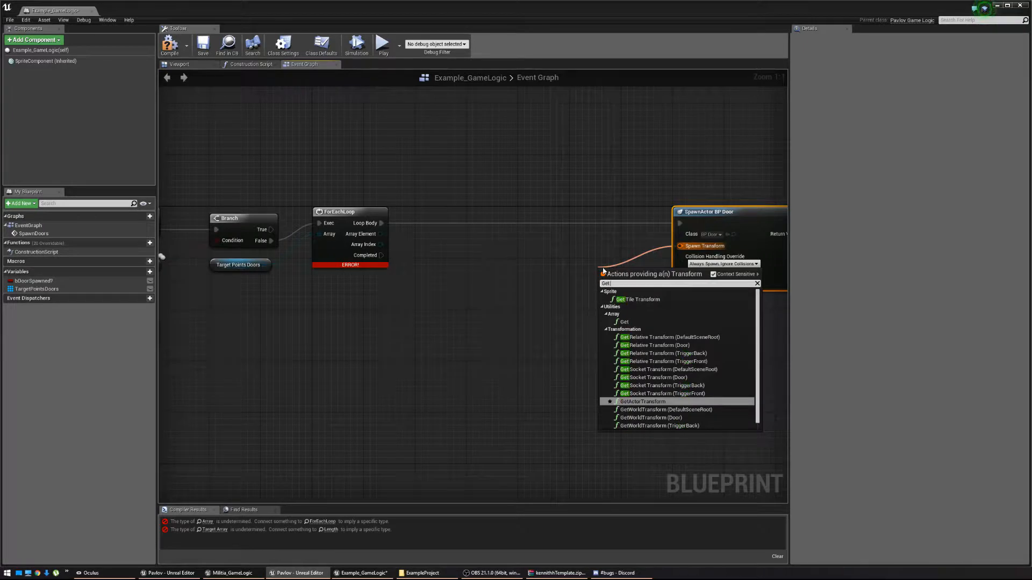
{"action": "type", "text": "t"}
{"action": "left_click", "coordinate": [643, 402]}
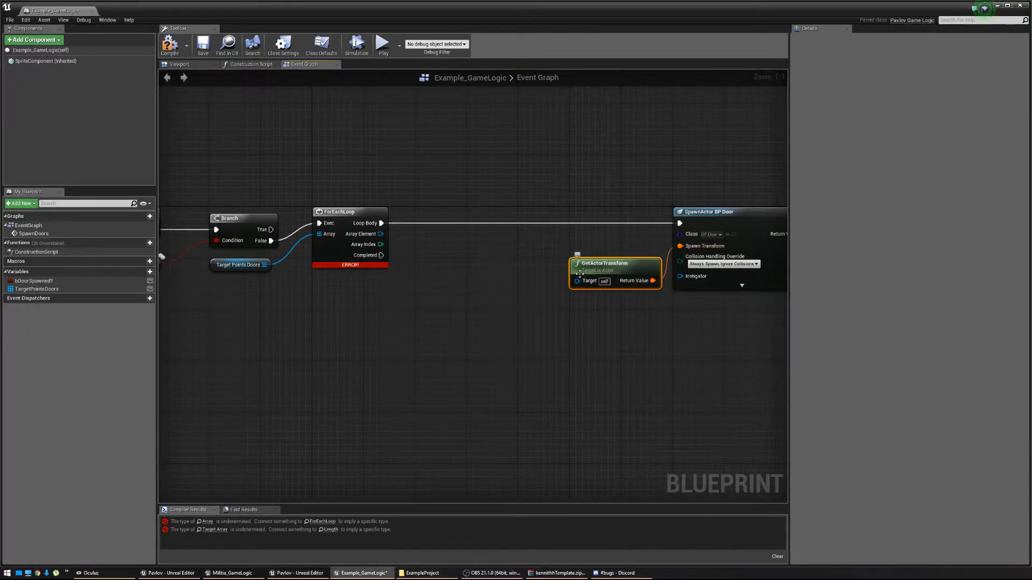
{"action": "left_click_drag", "start_coordinate": [577, 281], "coordinate": [439, 295]}
{"action": "type", "text": "Get"}
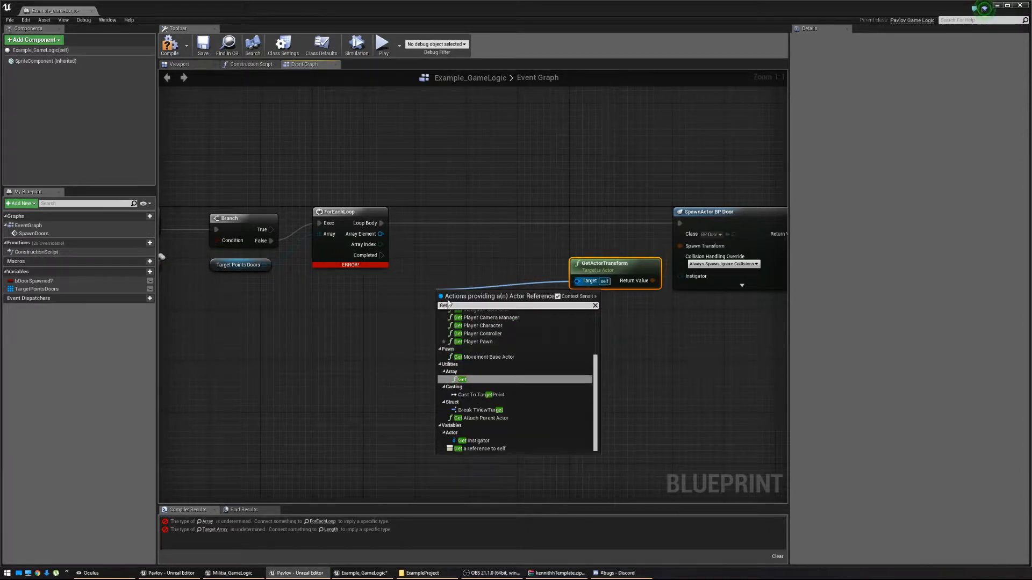
{"action": "left_click", "coordinate": [462, 379]}
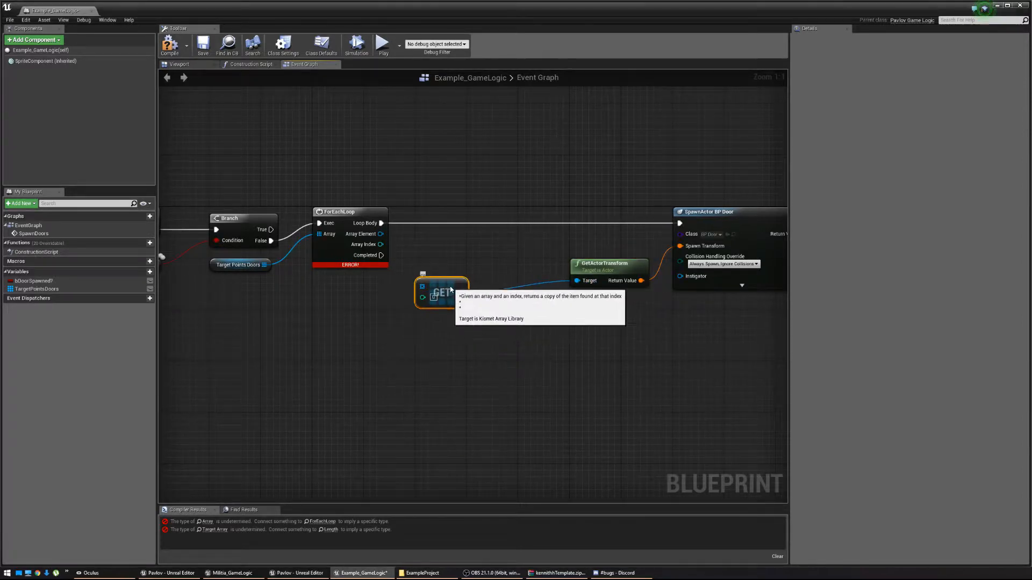
Wire Target Points Doors into the GET array and the loop's Array Index into its index.
{"action": "left_click_drag", "start_coordinate": [422, 286], "coordinate": [224, 269]}
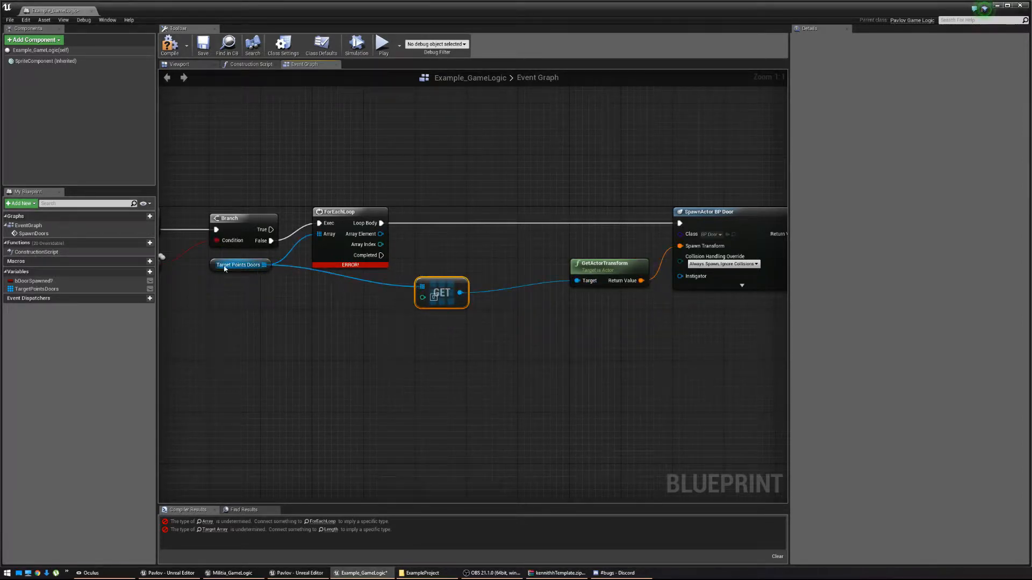
{"action": "left_click_drag", "start_coordinate": [423, 297], "coordinate": [380, 244]}
{"action": "right_click_drag", "start_coordinate": [675, 337], "coordinate": [489, 340]}
{"action": "right_click_drag", "start_coordinate": [651, 310], "coordinate": [515, 319]}
After the door spawns, set Door Spawned? to true, then compile the blueprint.
{"action": "left_click_drag", "start_coordinate": [484, 238], "coordinate": [517, 240]}
{"action": "type", "text": "Set"}
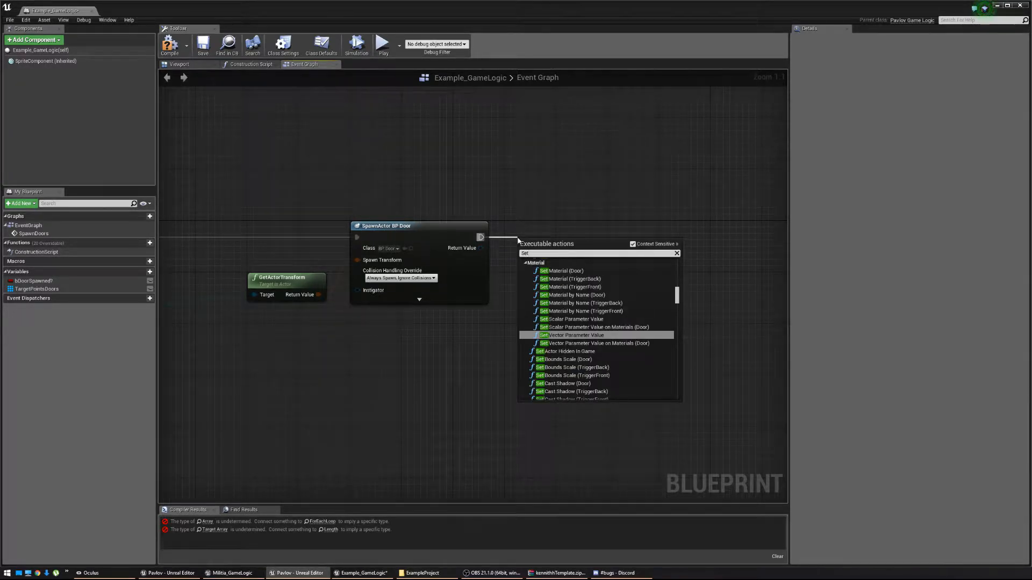
{"action": "type", "text": " door spawned"}
{"action": "key", "text": "Return"}
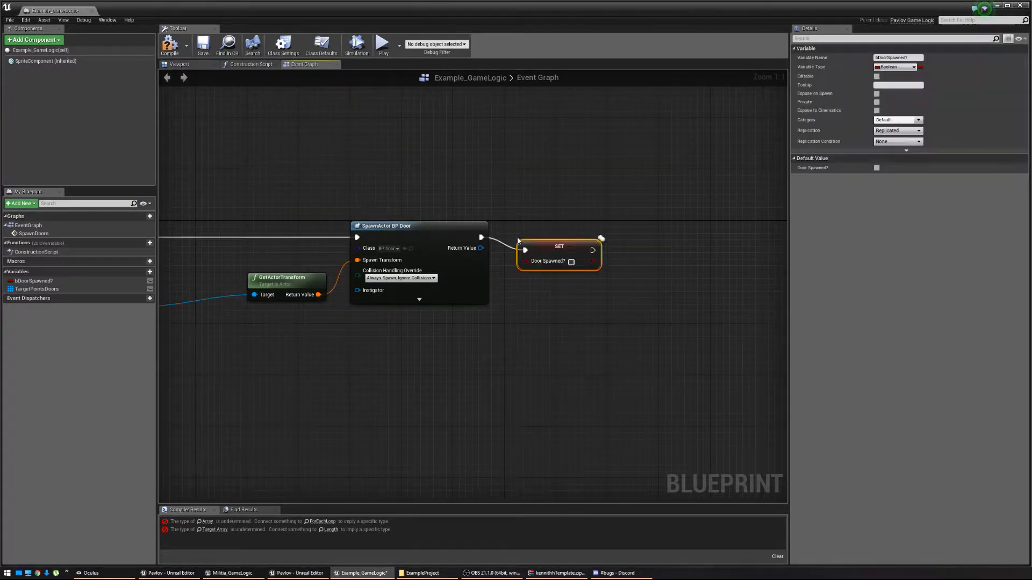
{"action": "left_click", "coordinate": [571, 261]}
{"action": "scroll", "coordinate": [633, 276], "scroll_direction": "down", "scroll_amount": 4}
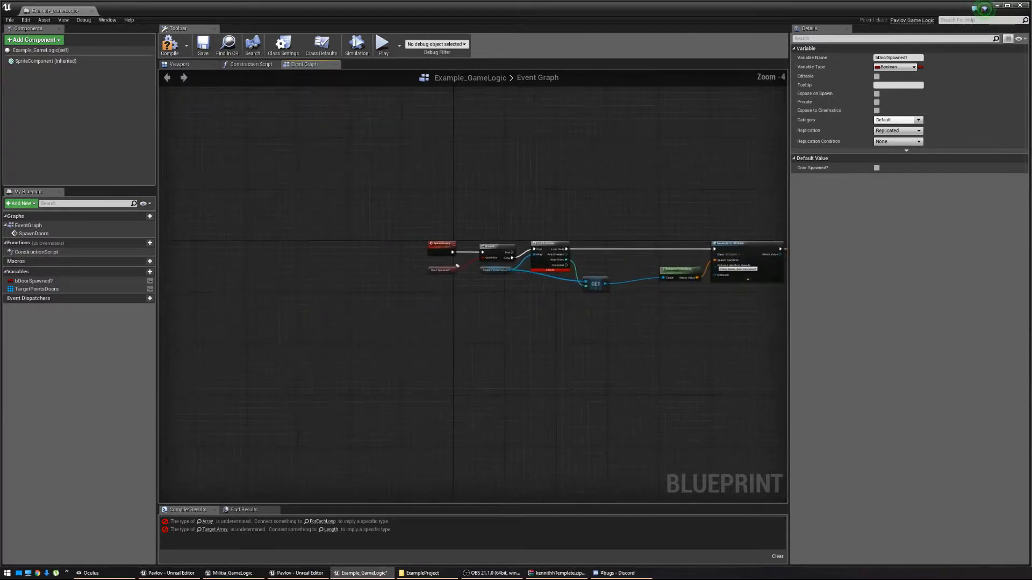
{"action": "right_click_drag", "start_coordinate": [774, 306], "coordinate": [647, 320]}
{"action": "scroll", "coordinate": [647, 321], "scroll_direction": "up", "scroll_amount": 2}
{"action": "left_click", "coordinate": [170, 45]}
{"action": "right_click_drag", "start_coordinate": [355, 275], "coordinate": [429, 272]}
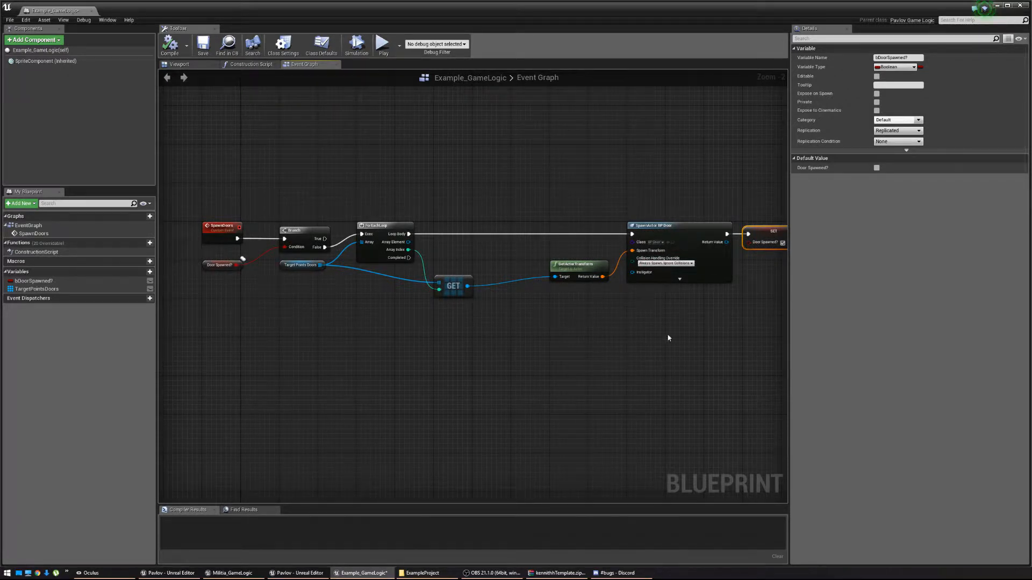
{"action": "right_click_drag", "start_coordinate": [668, 337], "coordinate": [646, 348]}
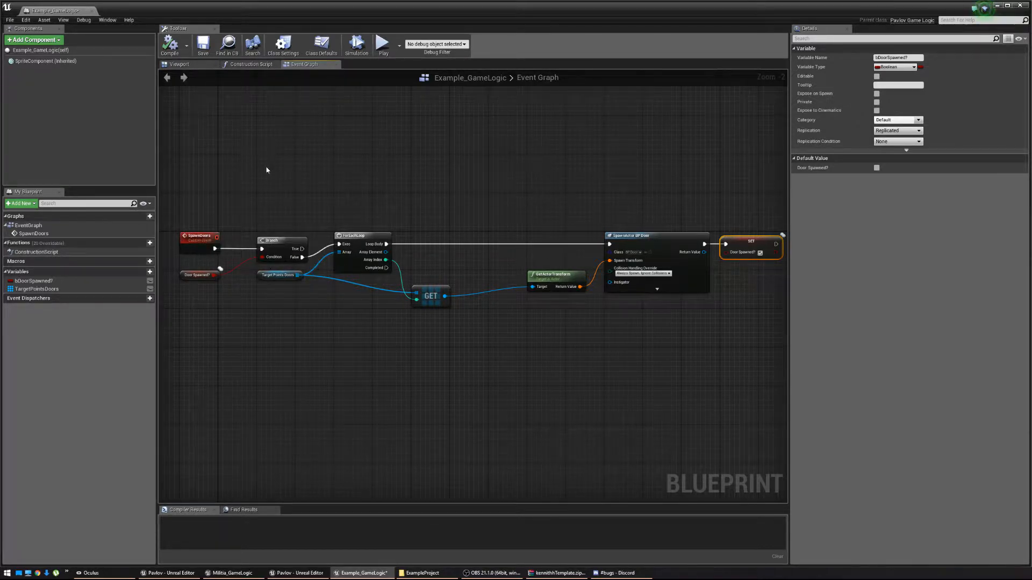
{"action": "right_click_drag", "start_coordinate": [281, 194], "coordinate": [287, 217]}
{"action": "right_click_drag", "start_coordinate": [690, 329], "coordinate": [722, 329]}
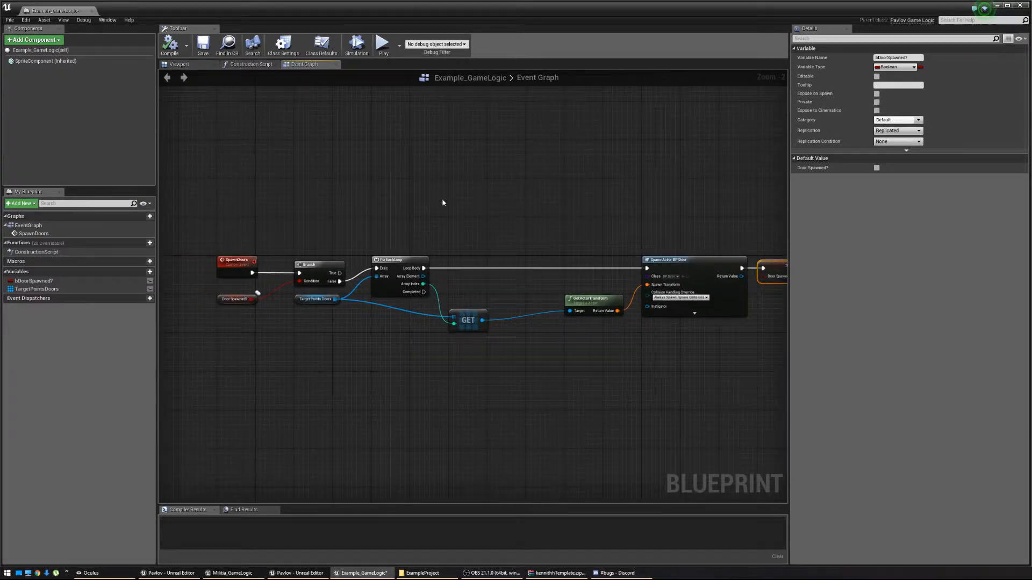
Add Event BeginPlay and Event On Round Begin nodes to the graph.
{"action": "right_click", "coordinate": [218, 111]}
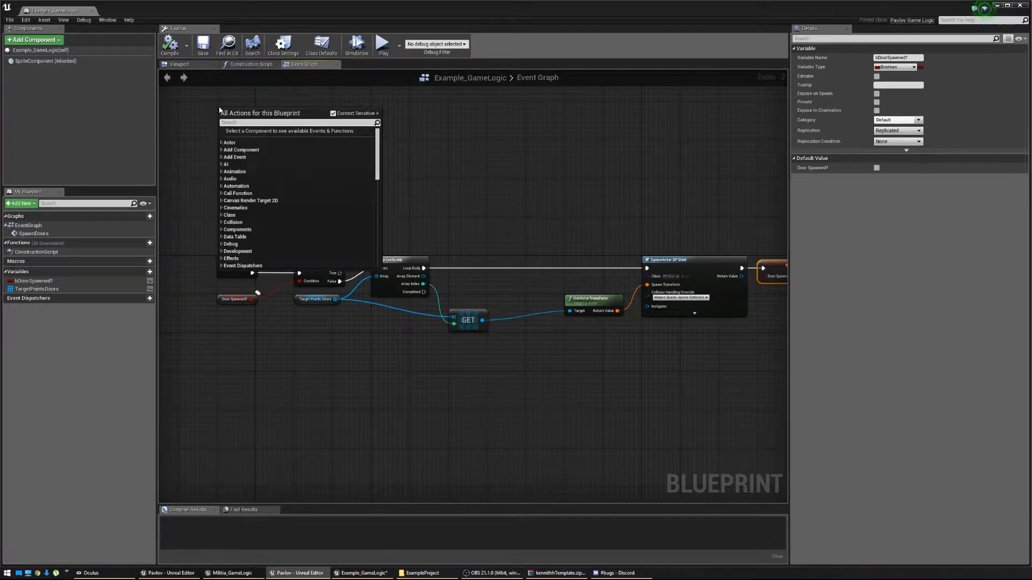
{"action": "type", "text": "Begin"}
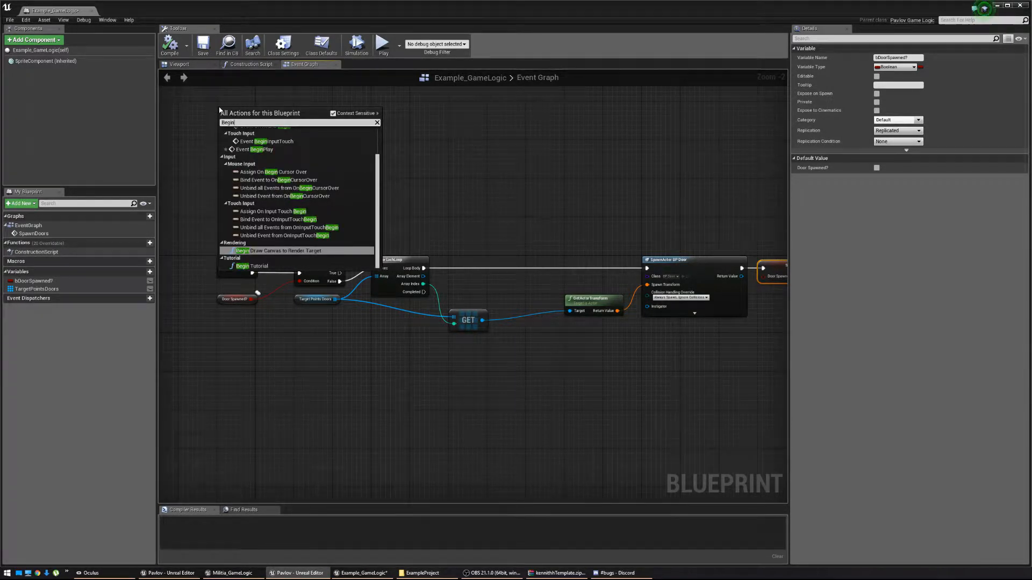
{"action": "scroll", "coordinate": [270, 186], "scroll_direction": "up", "scroll_amount": 2}
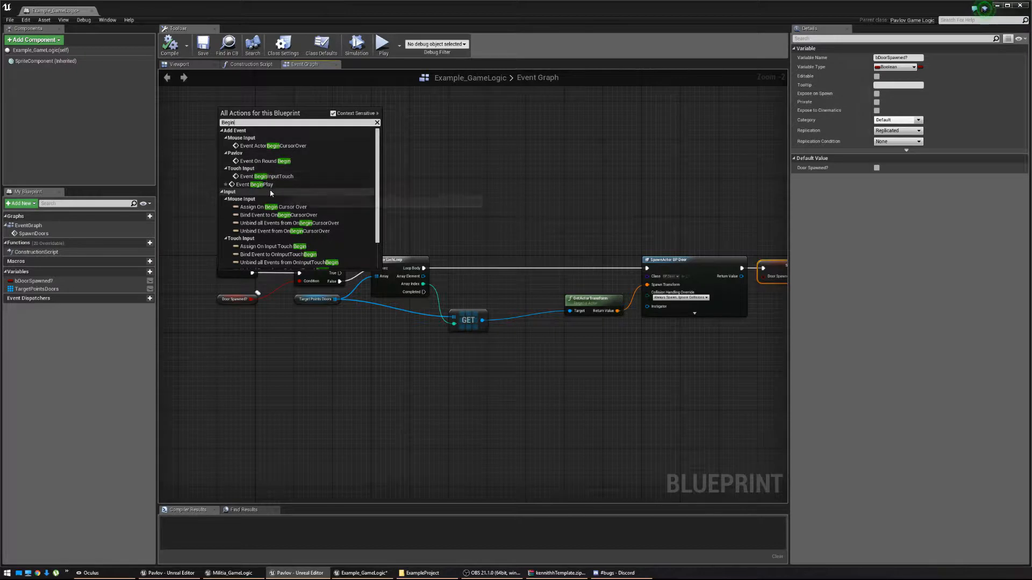
{"action": "left_click", "coordinate": [274, 188]}
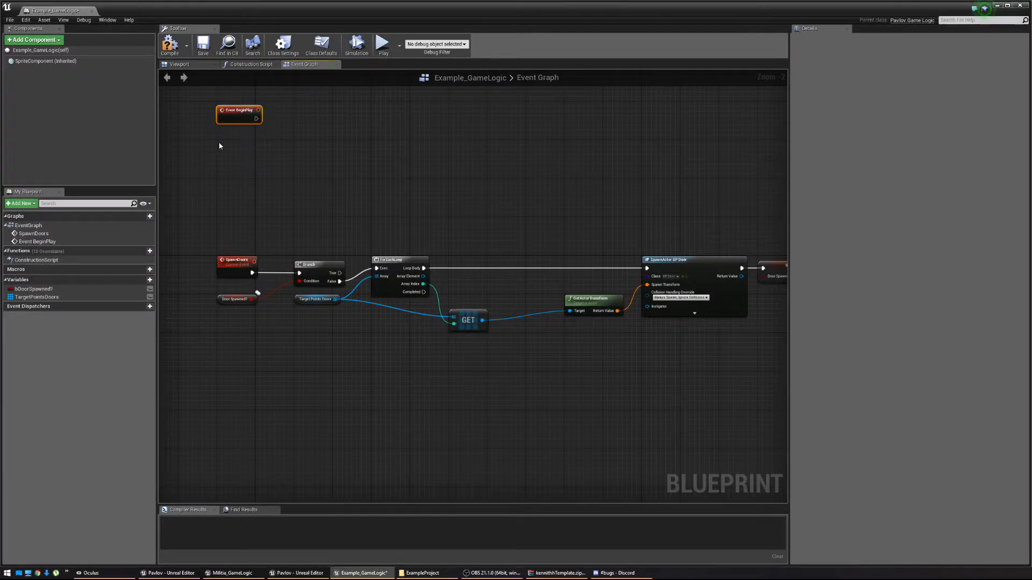
{"action": "right_click", "coordinate": [218, 146]}
{"action": "type", "text": "O"}
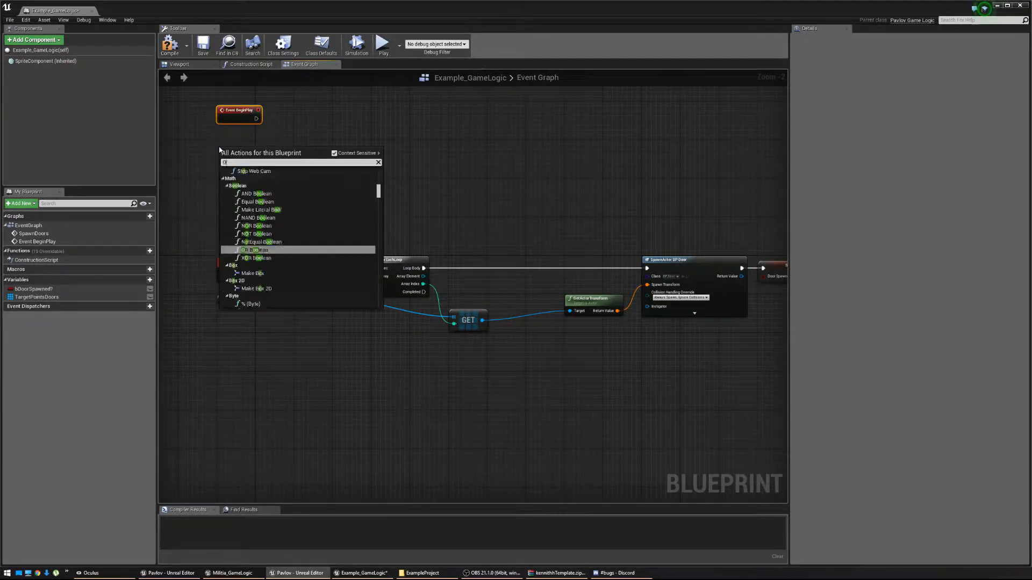
{"action": "type", "text": "n Round B"}
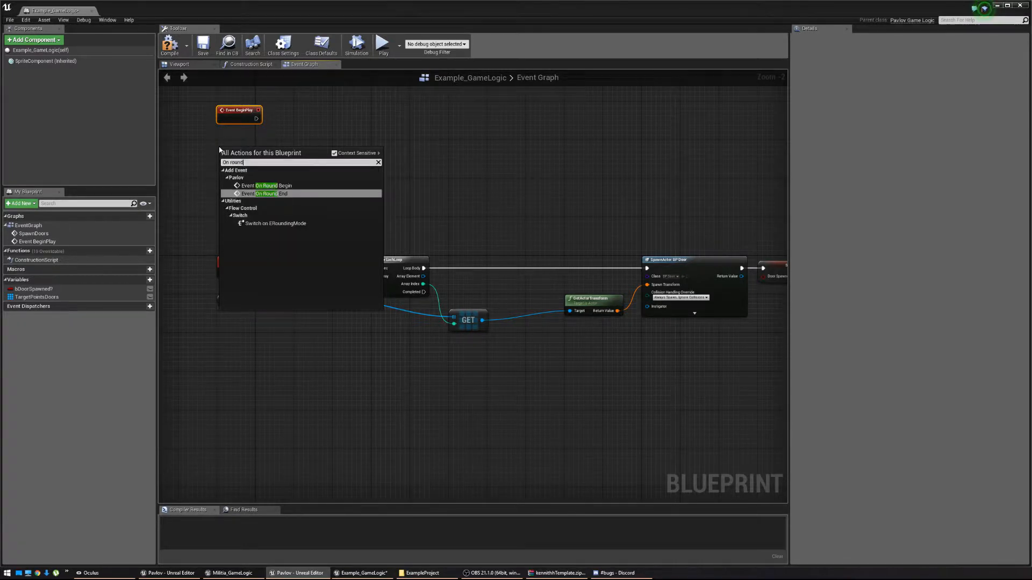
{"action": "left_click", "coordinate": [268, 186]}
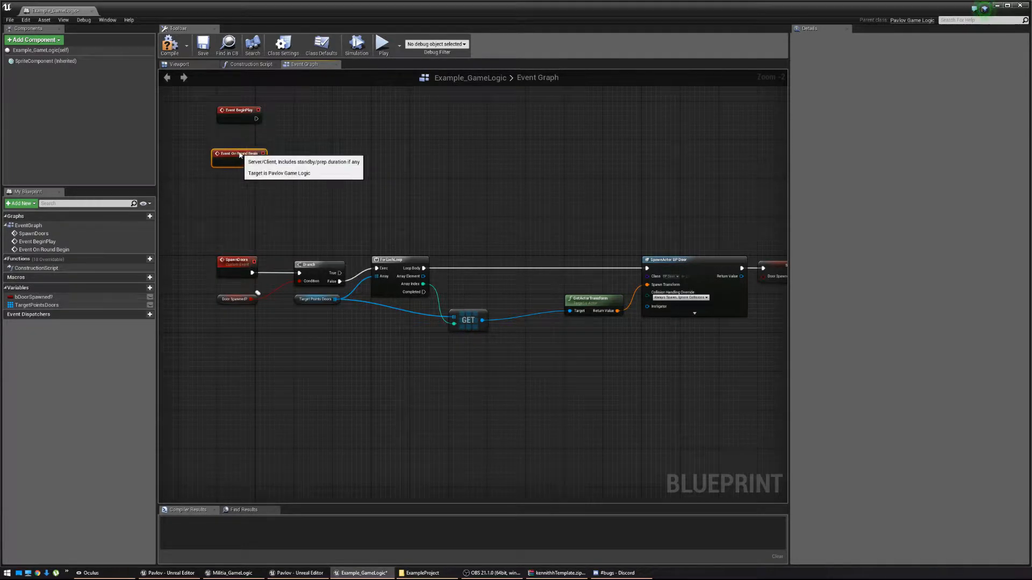
{"action": "left_click", "coordinate": [232, 186]}
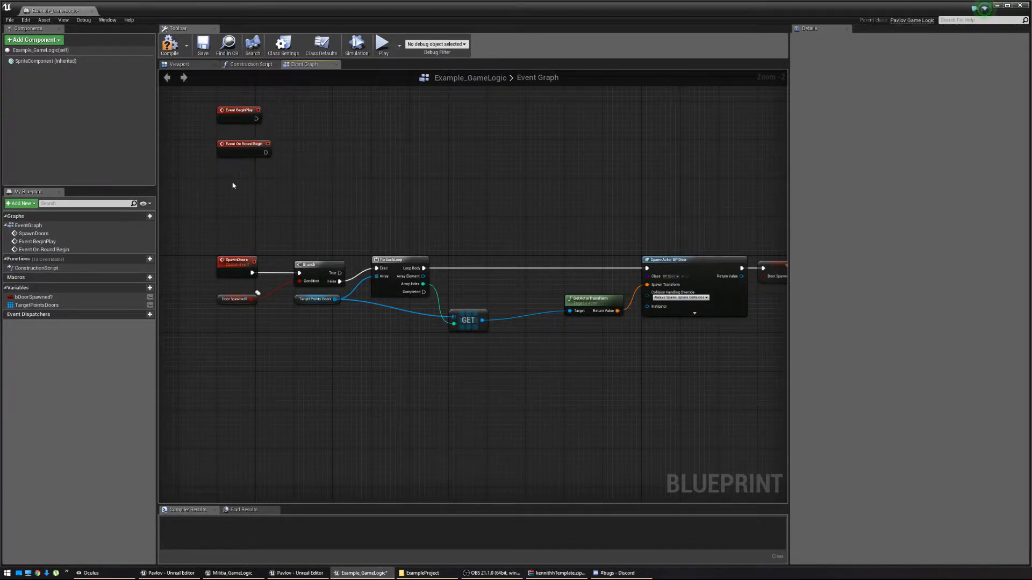
Add an Event On Round End node below the other events.
{"action": "right_click", "coordinate": [219, 198]}
{"action": "type", "text": "Eve"}
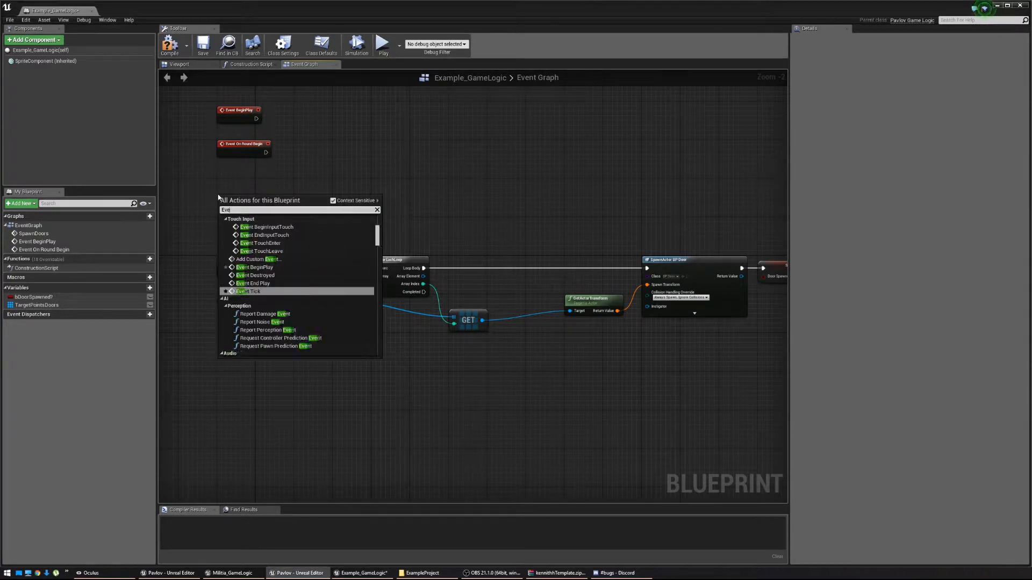
{"action": "type", "text": "nt on round"}
{"action": "key", "text": "Return"}
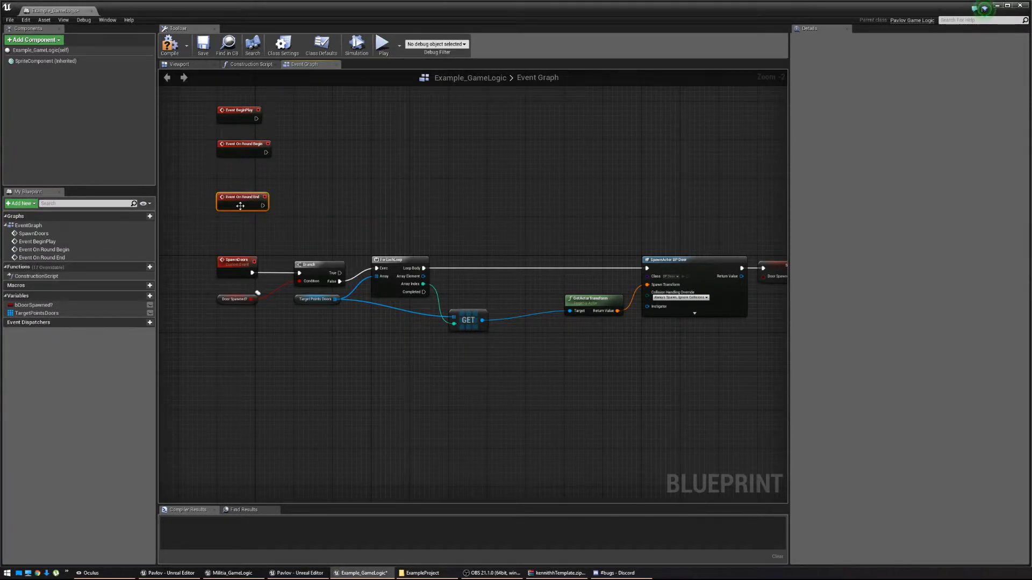
{"action": "left_click_drag", "start_coordinate": [239, 206], "coordinate": [242, 208]}
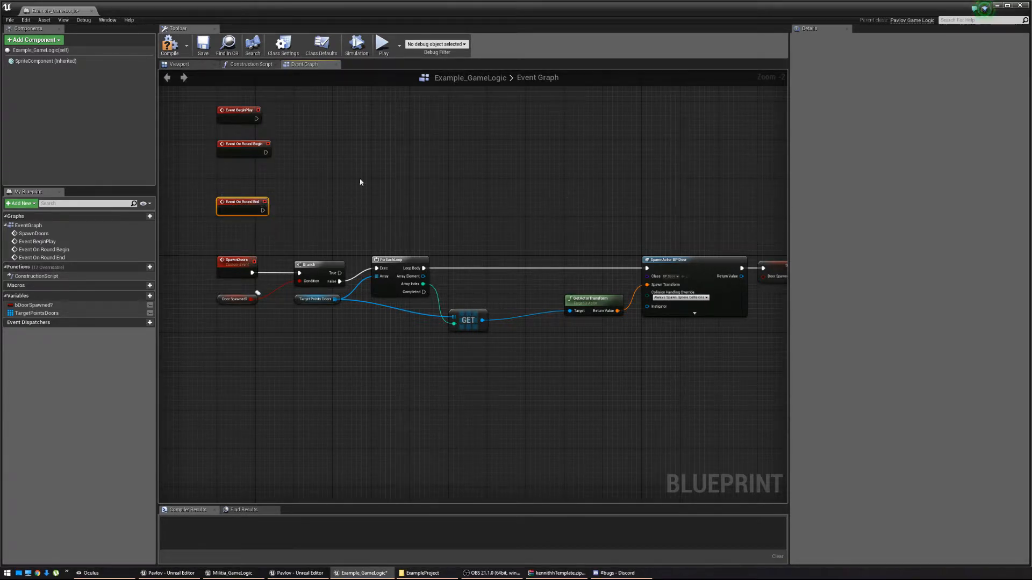
{"action": "right_click_drag", "start_coordinate": [283, 147], "coordinate": [293, 200]}
Add a Switch Has Authority node after Event BeginPlay.
{"action": "left_click_drag", "start_coordinate": [235, 165], "coordinate": [241, 161]}
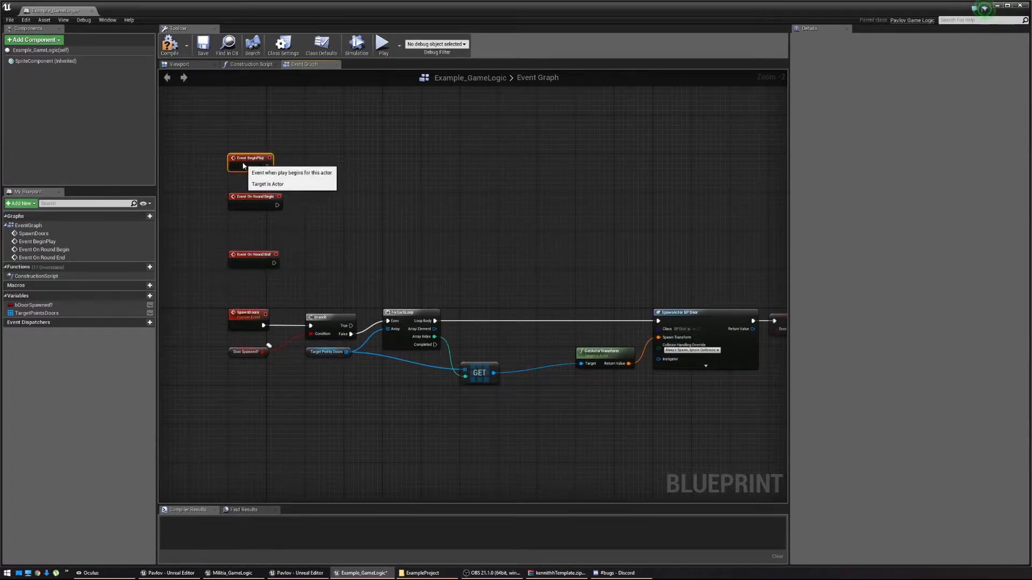
{"action": "right_click_drag", "start_coordinate": [356, 165], "coordinate": [333, 170]}
{"action": "left_click_drag", "start_coordinate": [243, 171], "coordinate": [296, 173]}
{"action": "type", "text": "Set"}
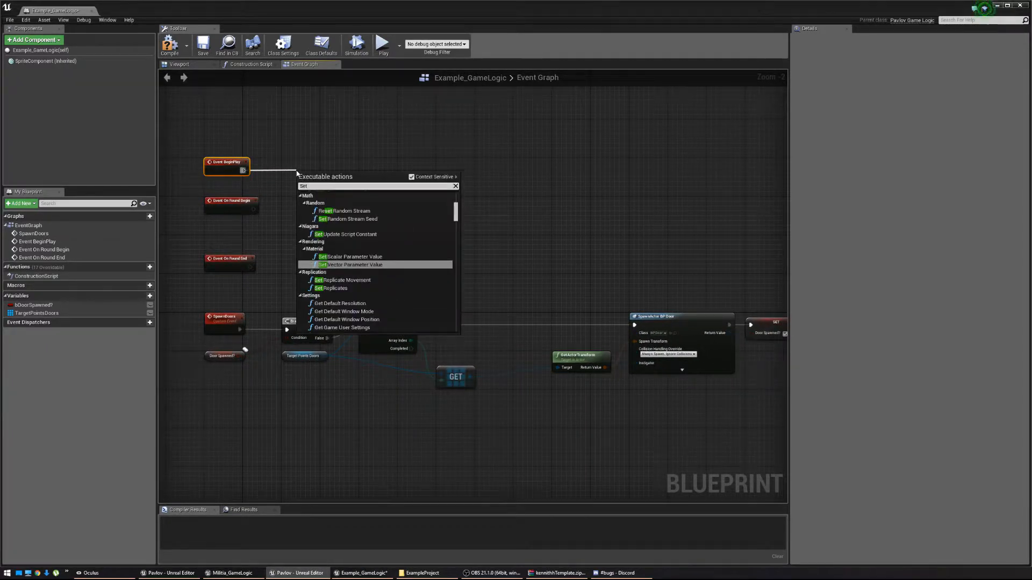
{"action": "type", "text": " a"}
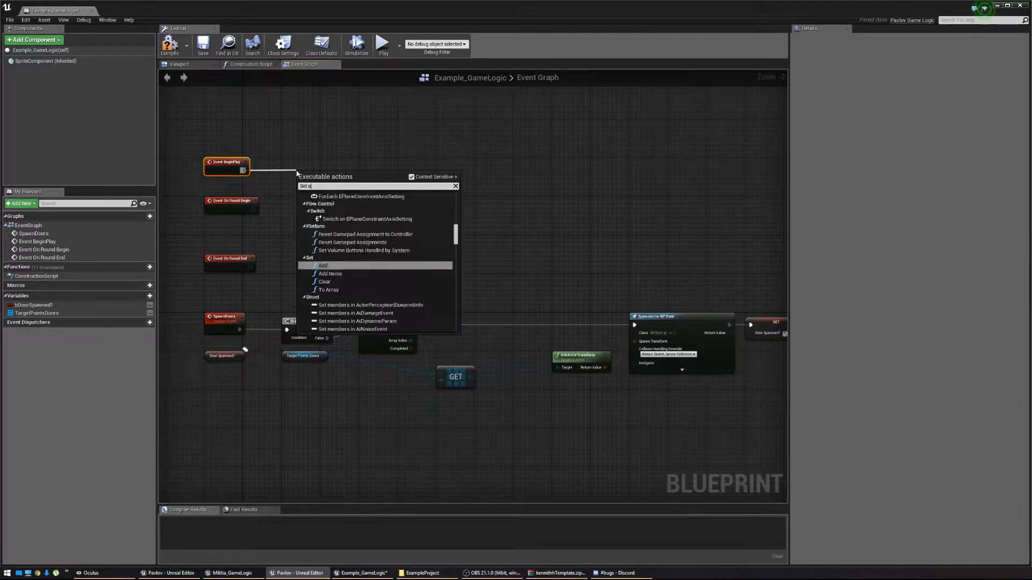
{"action": "key", "text": "BackSpace"}
{"action": "type", "text": "has aut"}
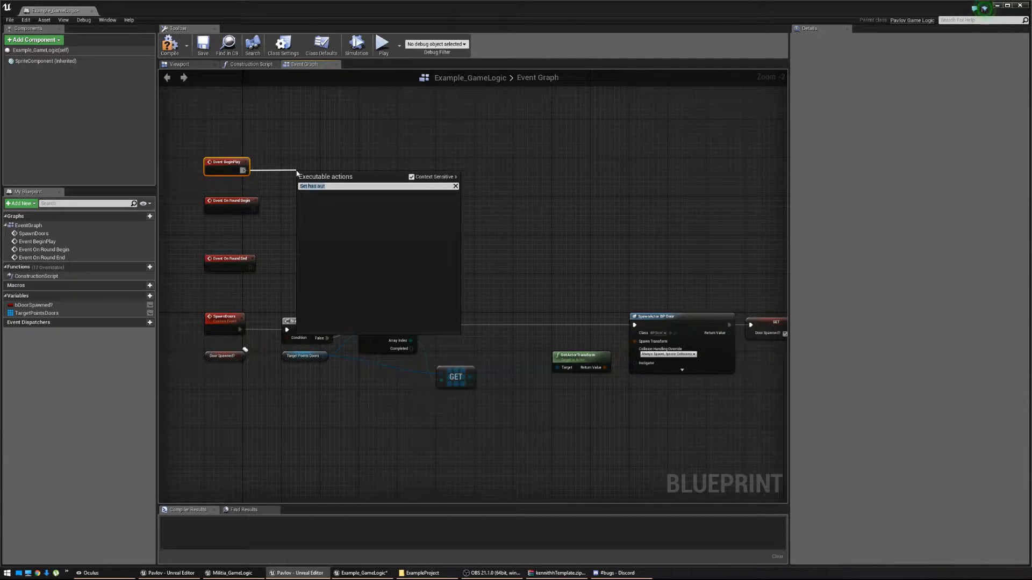
{"action": "type", "text": "has aut"}
{"action": "key", "text": "Return"}
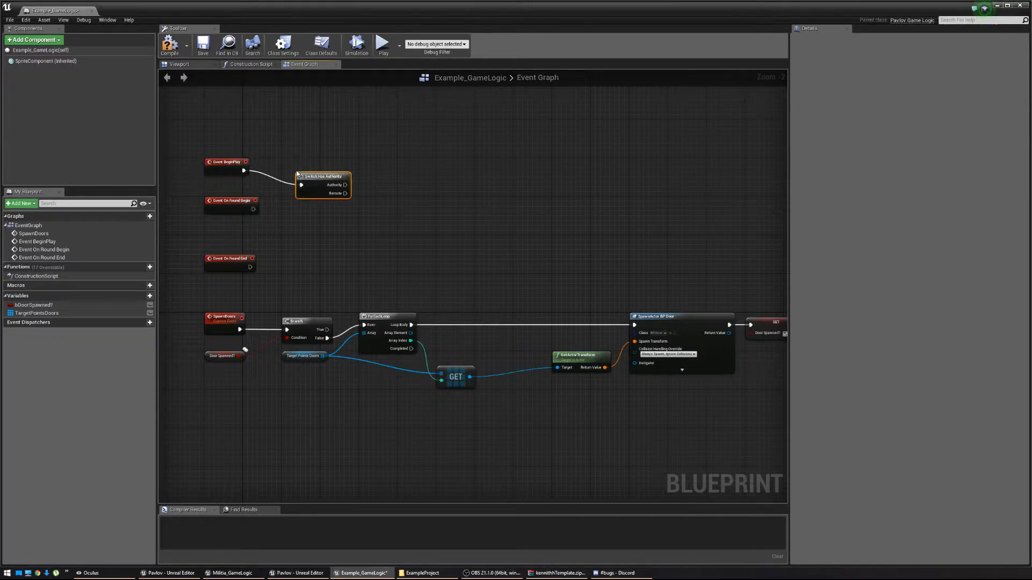
{"action": "left_click_drag", "start_coordinate": [309, 186], "coordinate": [367, 174]}
Call Spawn Doors from the Authority output and wire Event On Round Begin into the switch.
{"action": "type", "text": "Call Spawn"}
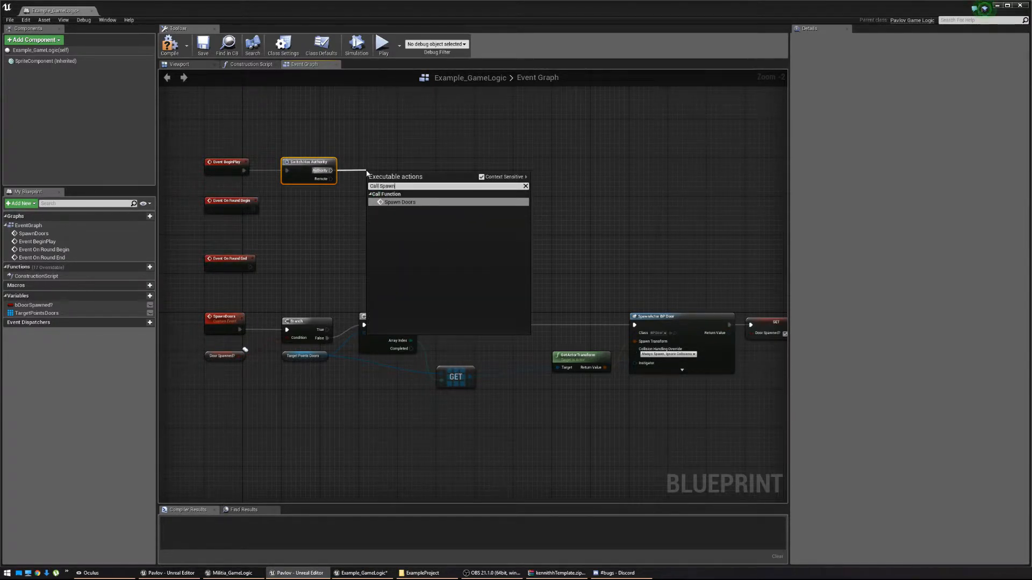
{"action": "left_click", "coordinate": [408, 202]}
{"action": "left_click_drag", "start_coordinate": [397, 175], "coordinate": [384, 159]}
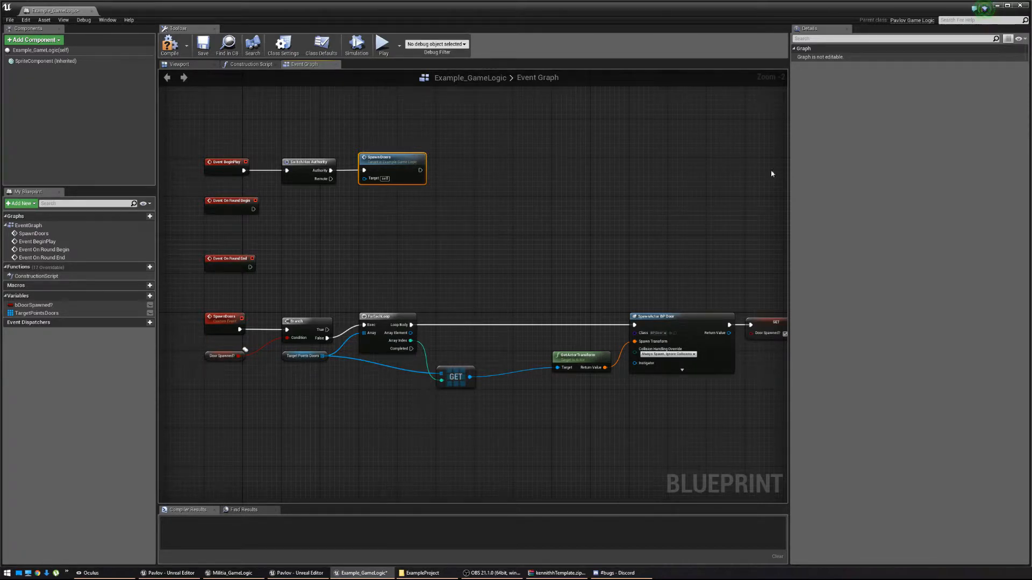
{"action": "left_click", "coordinate": [230, 206]}
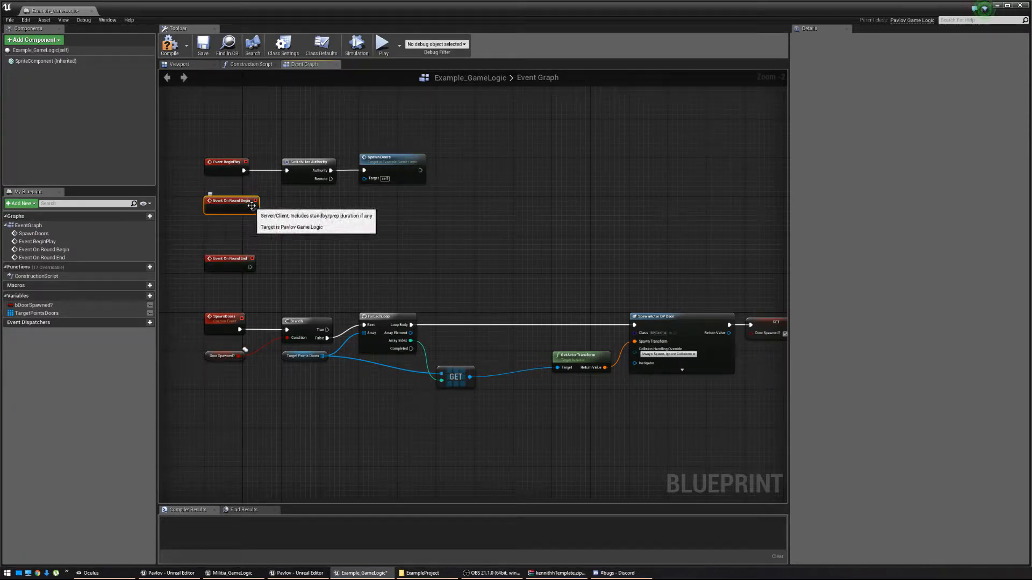
{"action": "left_click_drag", "start_coordinate": [253, 211], "coordinate": [288, 172]}
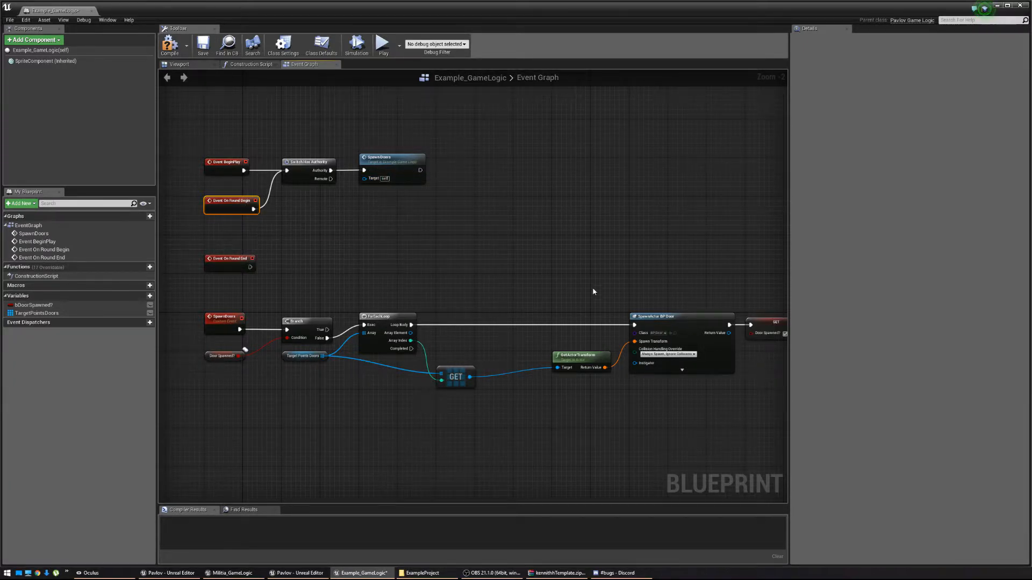
{"action": "right_click_drag", "start_coordinate": [592, 287], "coordinate": [262, 251]}
Create a custom event named DestroyDoors.
{"action": "right_click_drag", "start_coordinate": [618, 332], "coordinate": [556, 284]}
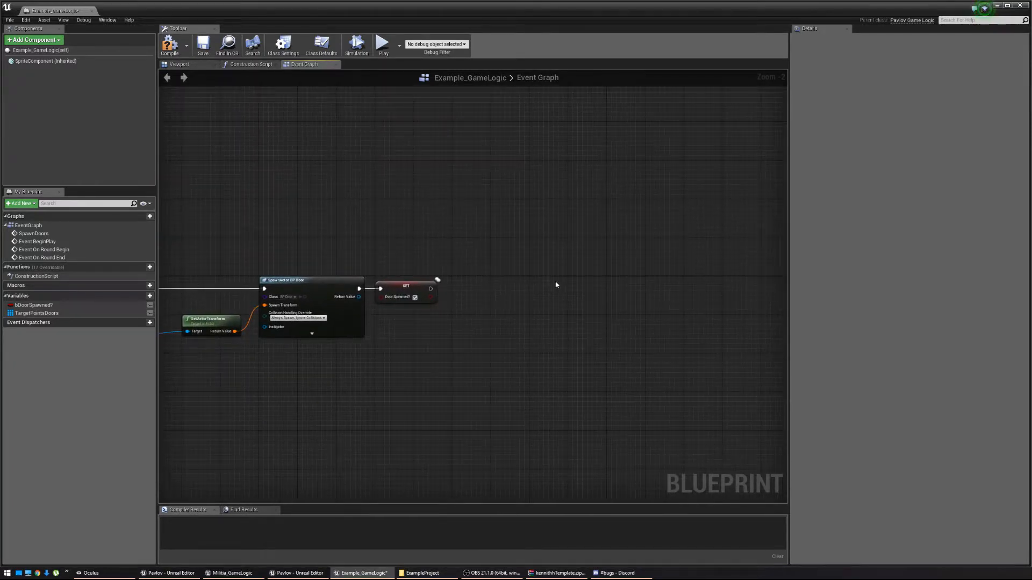
{"action": "right_click", "coordinate": [572, 287]}
{"action": "type", "text": "custom event"}
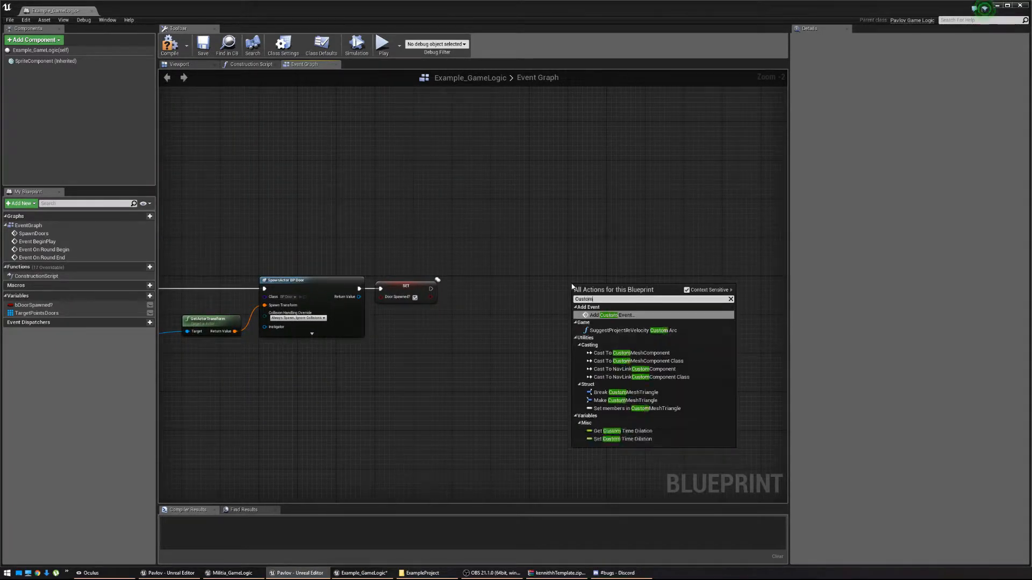
{"action": "key", "text": "Return"}
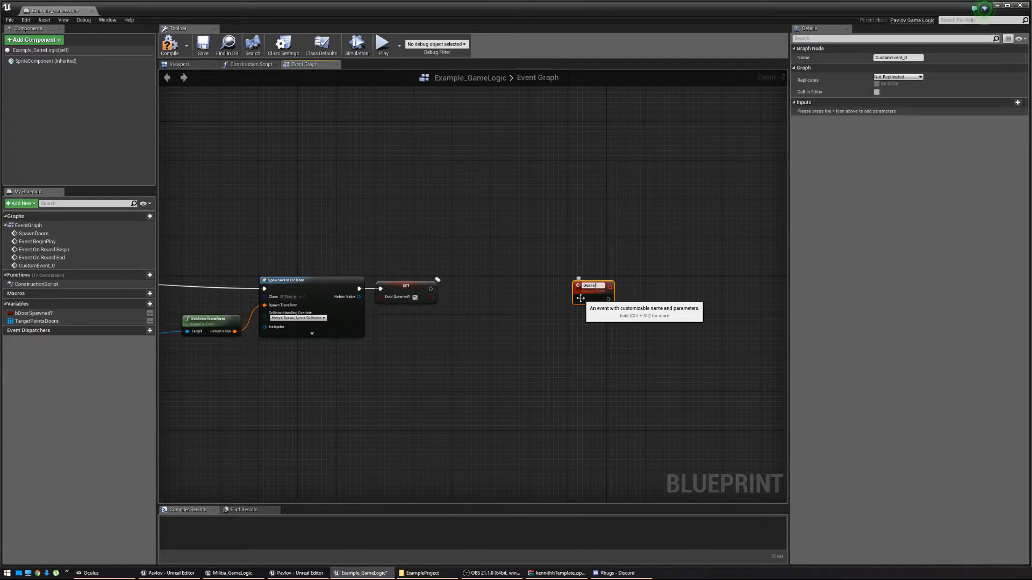
{"action": "key", "text": "Return"}
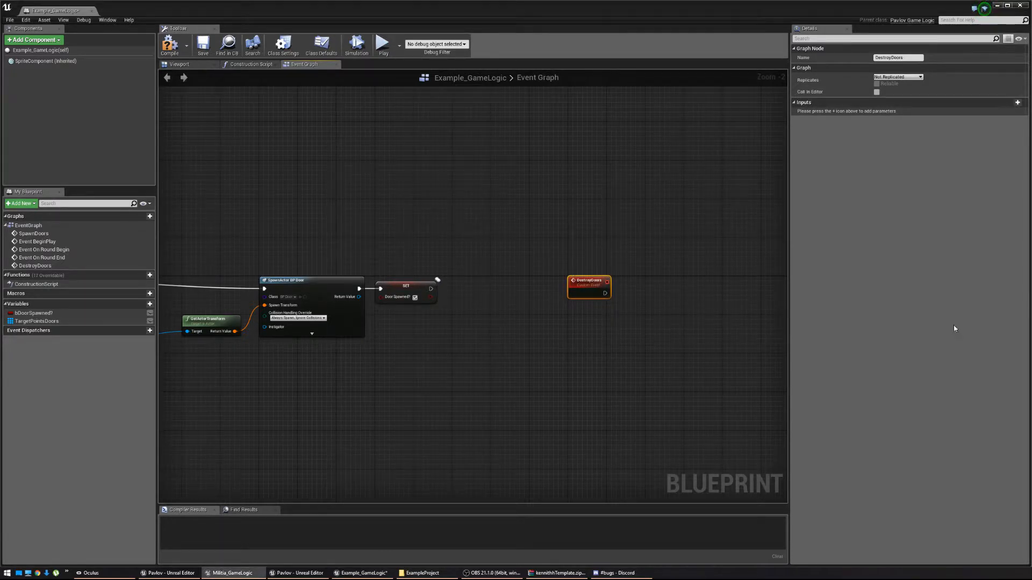
{"action": "right_click_drag", "start_coordinate": [633, 303], "coordinate": [501, 295]}
{"action": "left_click_drag", "start_coordinate": [405, 289], "coordinate": [402, 313]}
Add a Branch after DestroyDoors with Door Spawned? as its condition.
{"action": "type", "text": "branch"}
{"action": "key", "text": "Return"}
{"action": "type", "text": "door spawned"}
{"action": "key", "text": "Return"}
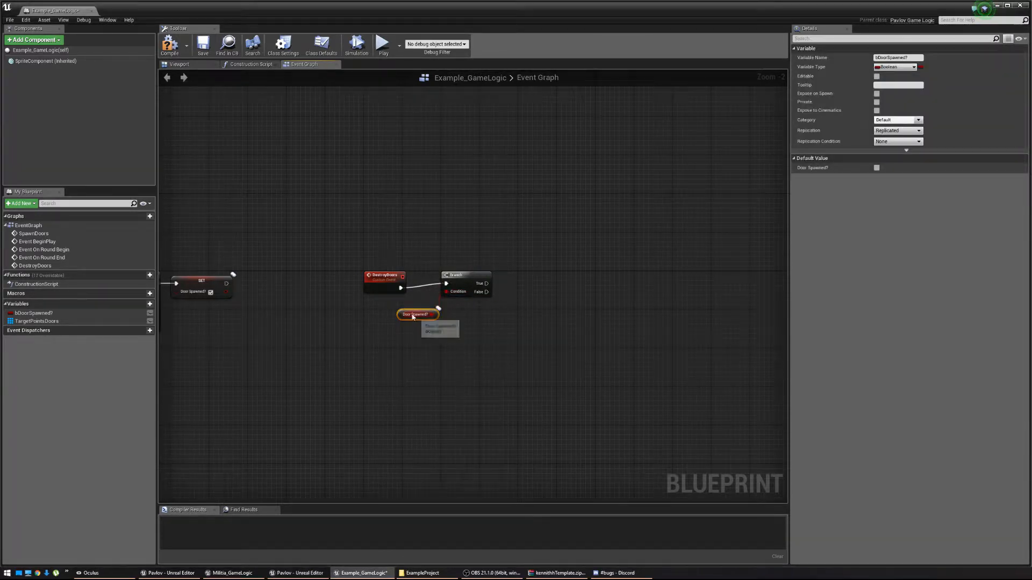
{"action": "right_click_drag", "start_coordinate": [444, 309], "coordinate": [367, 307]}
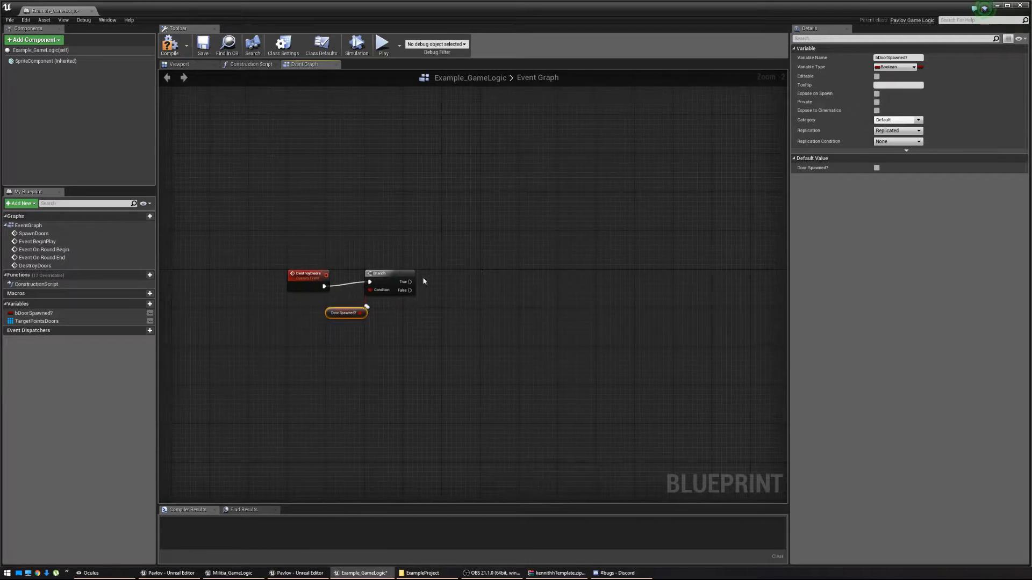
On the Branch's True output, add Get All Actors Of Class set to BP_Door.
{"action": "left_click_drag", "start_coordinate": [409, 281], "coordinate": [449, 284]}
{"action": "type", "text": "Get all actors"}
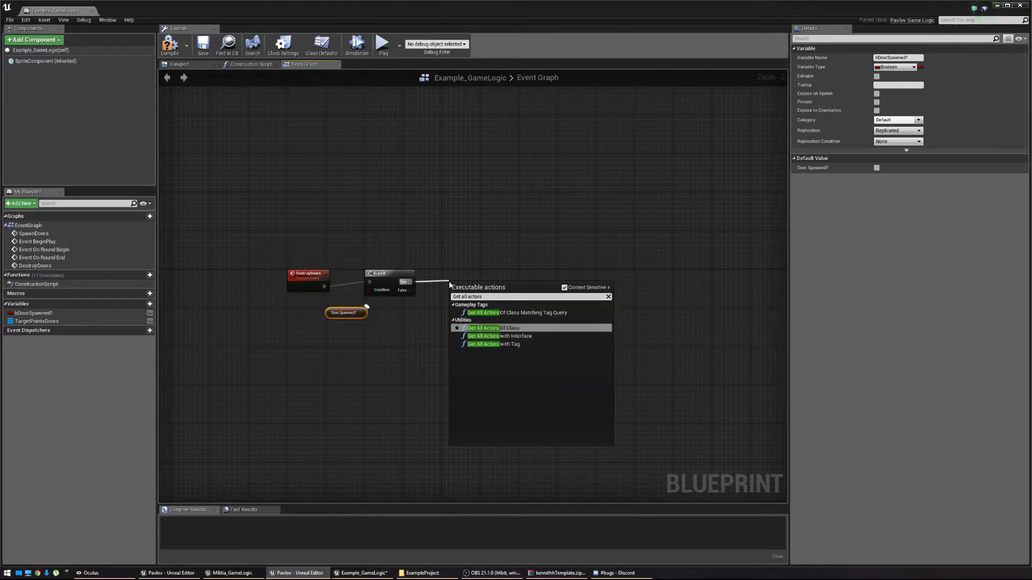
{"action": "key", "text": "Return"}
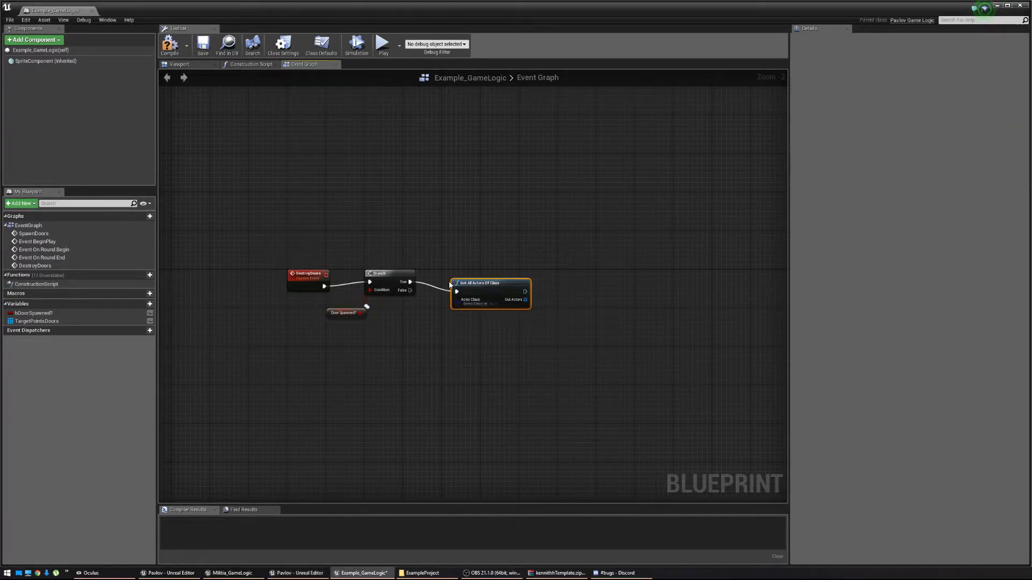
{"action": "left_click", "coordinate": [466, 295]}
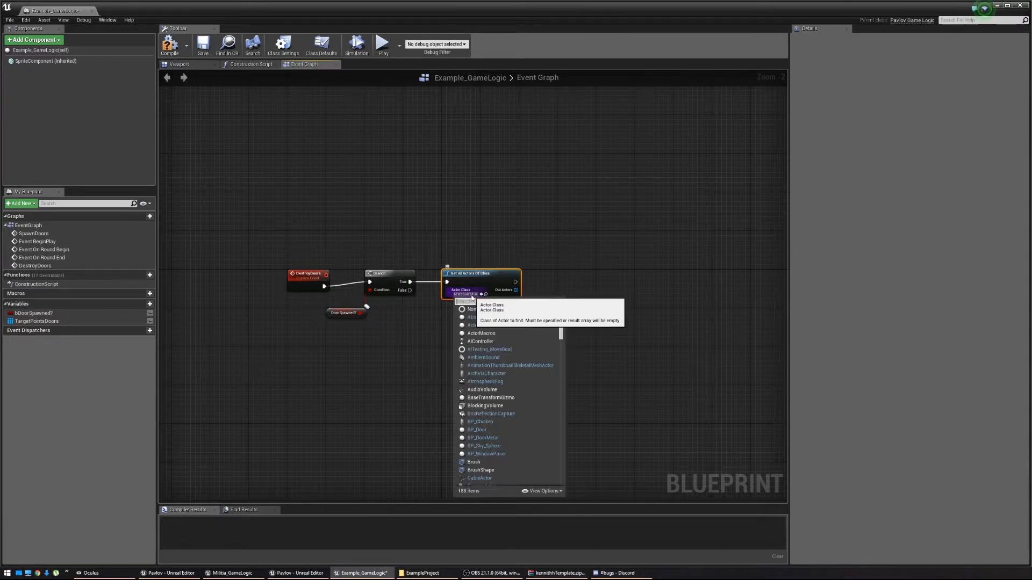
{"action": "type", "text": "BP_Door"}
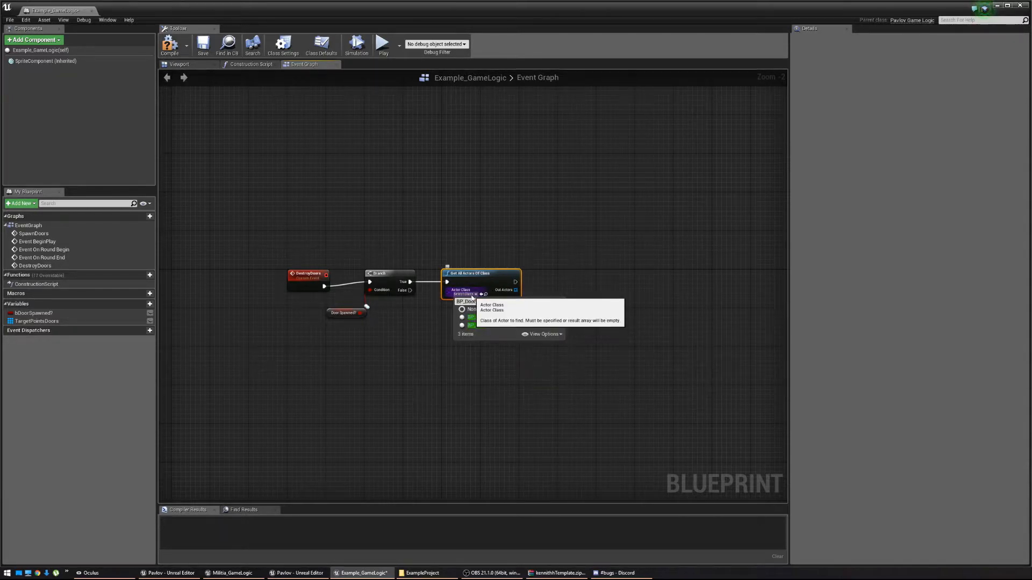
{"action": "left_click", "coordinate": [474, 320]}
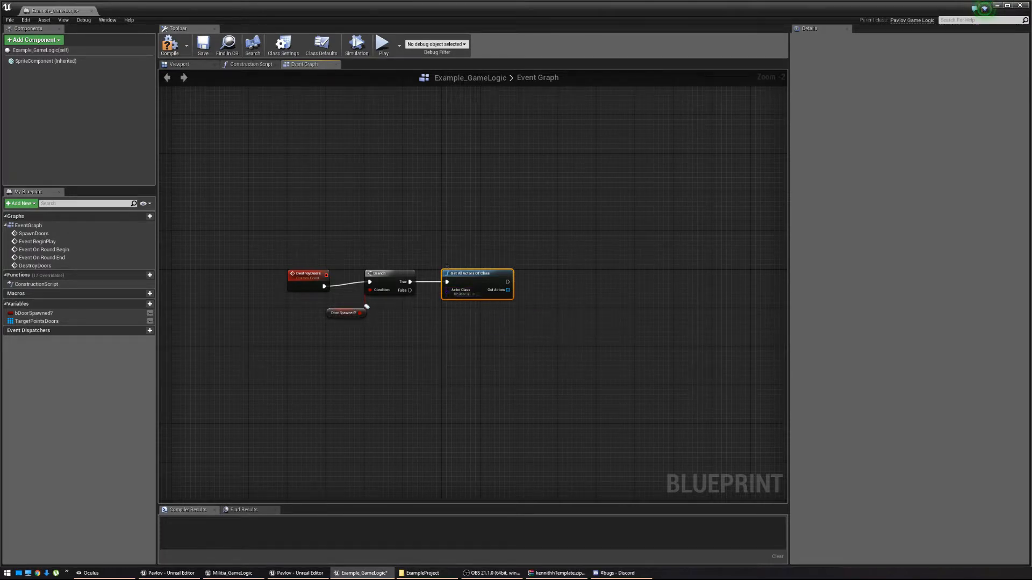
{"action": "right_click_drag", "start_coordinate": [474, 315], "coordinate": [439, 314]}
{"action": "right_click_drag", "start_coordinate": [531, 322], "coordinate": [401, 299]}
{"action": "left_click_drag", "start_coordinate": [400, 279], "coordinate": [582, 280]}
Add DestroyActor for the found doors, with a Delay inserted before it.
{"action": "type", "text": "destroy"}
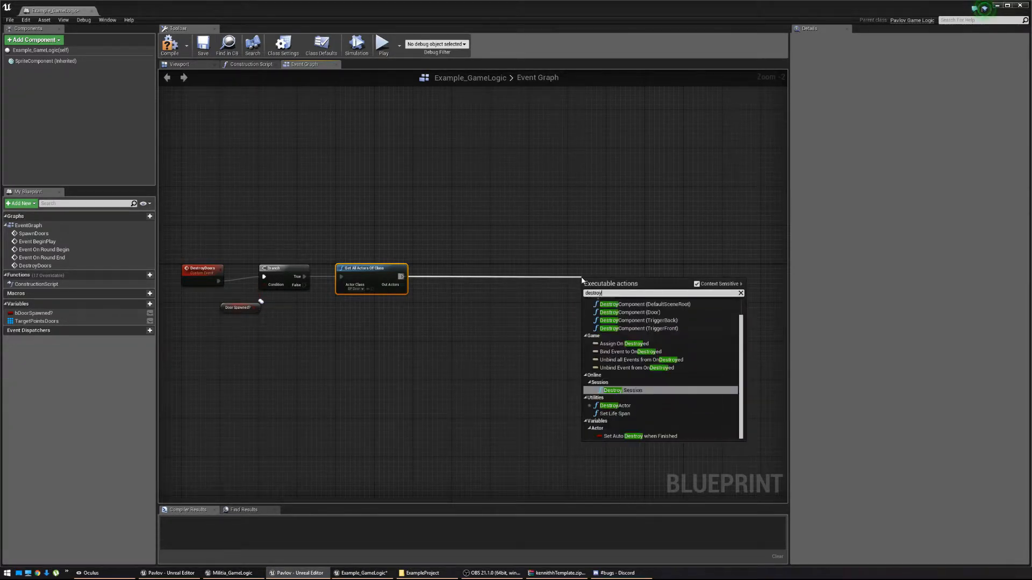
{"action": "type", "text": " actor"}
{"action": "key", "text": "Return"}
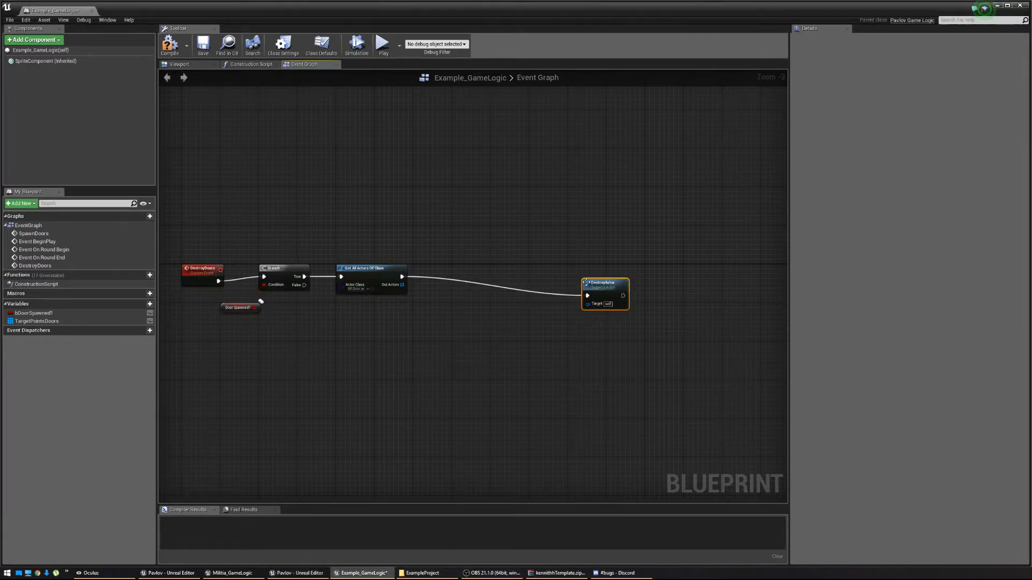
{"action": "left_click_drag", "start_coordinate": [585, 282], "coordinate": [402, 285]}
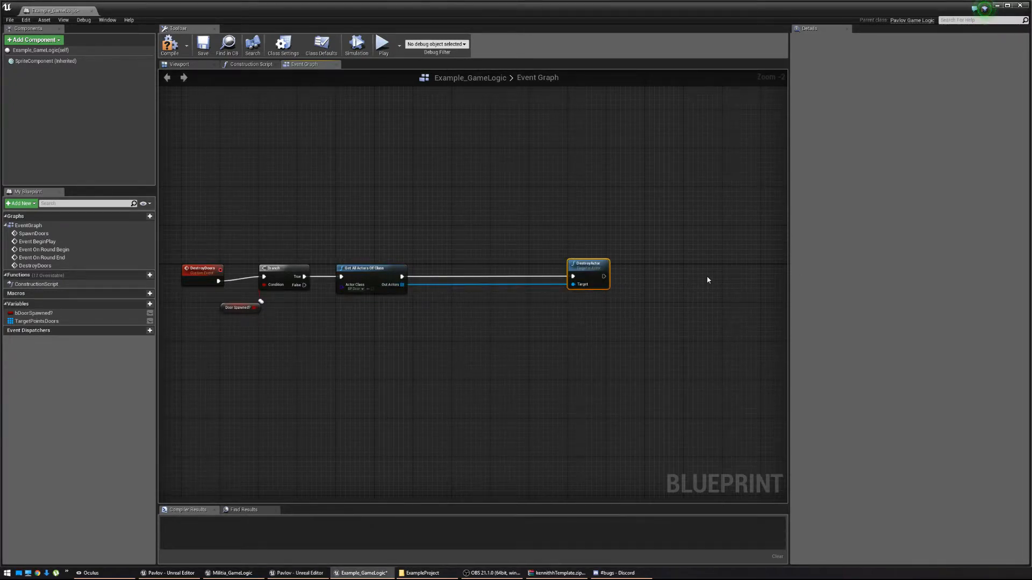
{"action": "right_click_drag", "start_coordinate": [708, 280], "coordinate": [687, 281]}
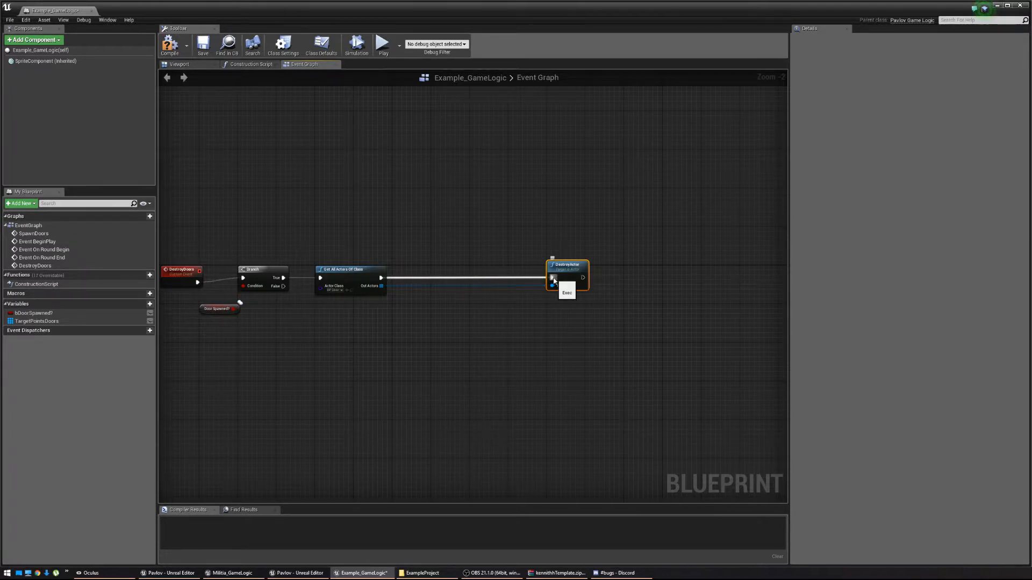
{"action": "mouse_move", "coordinate": [554, 280]}
{"action": "left_mouse_down", "text": "ctrl"}
{"action": "mouse_move", "coordinate": [451, 281]}
{"action": "mouse_move", "coordinate": [444, 270]}
{"action": "mouse_move", "coordinate": [552, 278]}
{"action": "left_mouse_up", "text": "ctrl"}
{"action": "type", "text": "delay"}
{"action": "key", "text": "Return"}
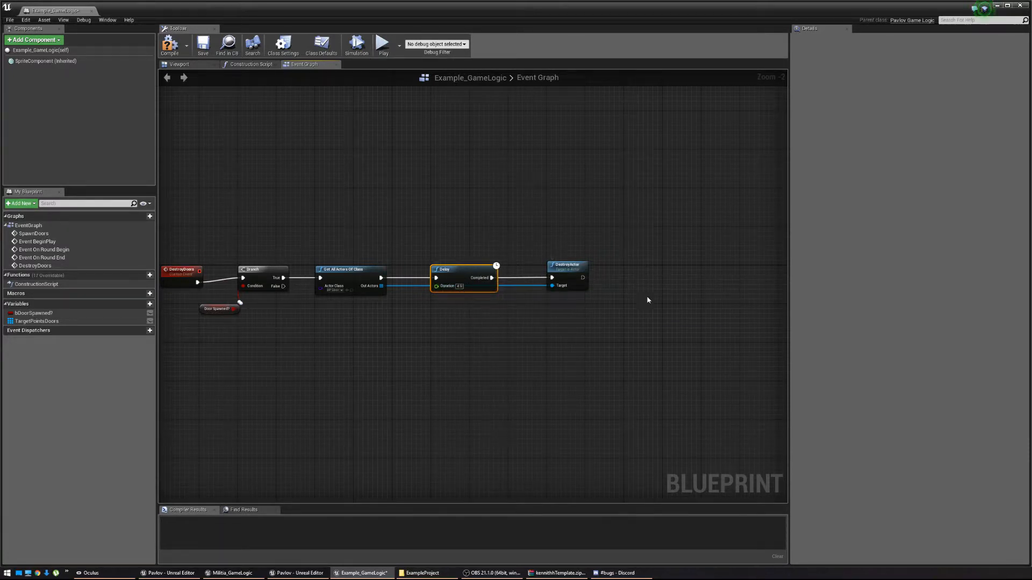
{"action": "right_click_drag", "start_coordinate": [413, 315], "coordinate": [478, 310]}
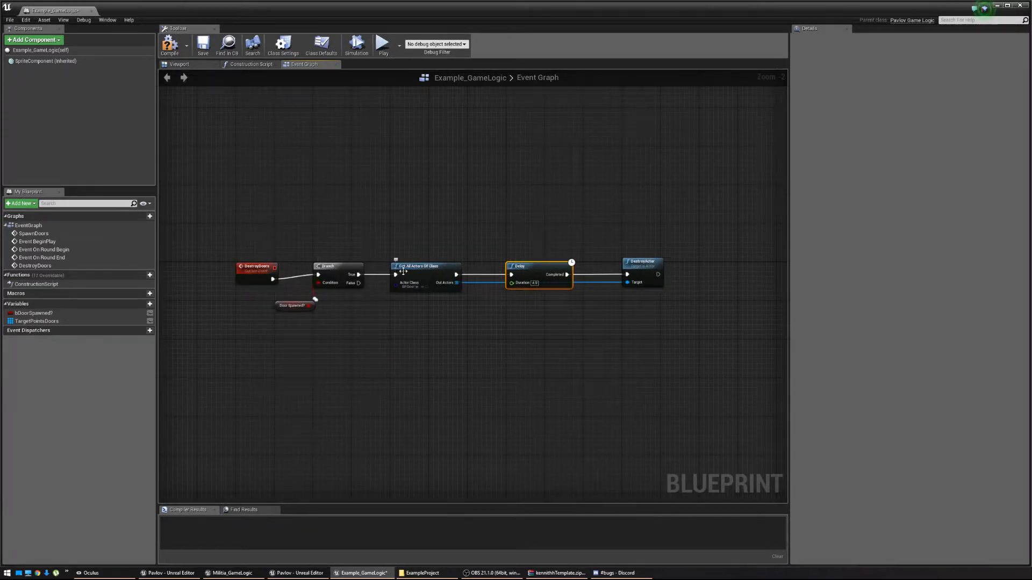
{"action": "right_click_drag", "start_coordinate": [674, 266], "coordinate": [536, 280]}
Add a Set Door Spawned? node after DestroyActor.
{"action": "left_click_drag", "start_coordinate": [520, 287], "coordinate": [567, 289]}
{"action": "type", "text": "Set door spawned"}
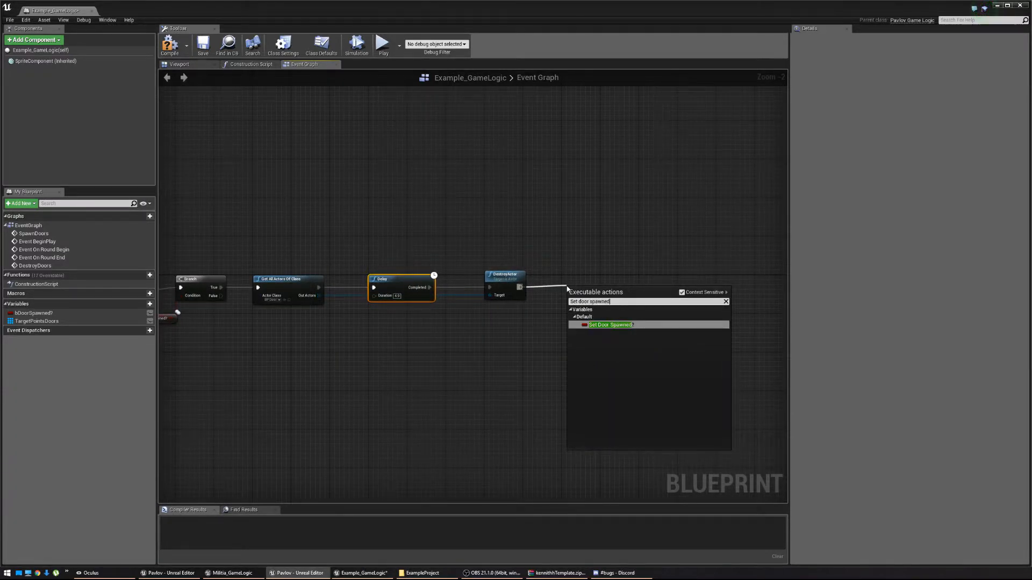
{"action": "key", "text": "Return"}
{"action": "left_click_drag", "start_coordinate": [596, 292], "coordinate": [594, 288]}
Add a Switch Has Authority node after Event On Round End and move both nodes up.
{"action": "scroll", "coordinate": [444, 319], "scroll_direction": "down", "scroll_amount": 3}
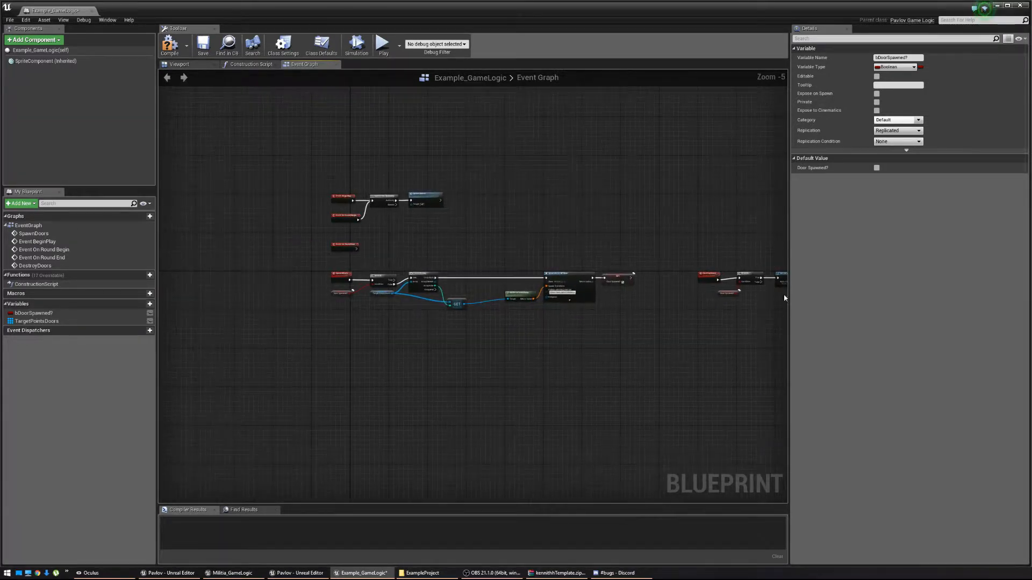
{"action": "right_click_drag", "start_coordinate": [455, 293], "coordinate": [435, 301]}
{"action": "scroll", "coordinate": [449, 295], "scroll_direction": "up", "scroll_amount": 1}
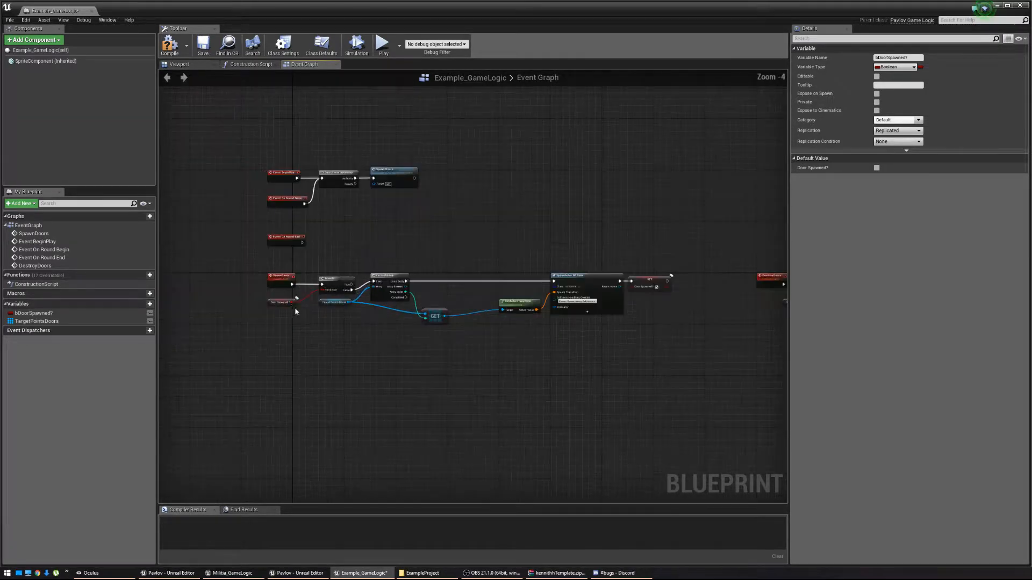
{"action": "right_click_drag", "start_coordinate": [559, 293], "coordinate": [345, 301]}
{"action": "right_click_drag", "start_coordinate": [256, 273], "coordinate": [457, 287]}
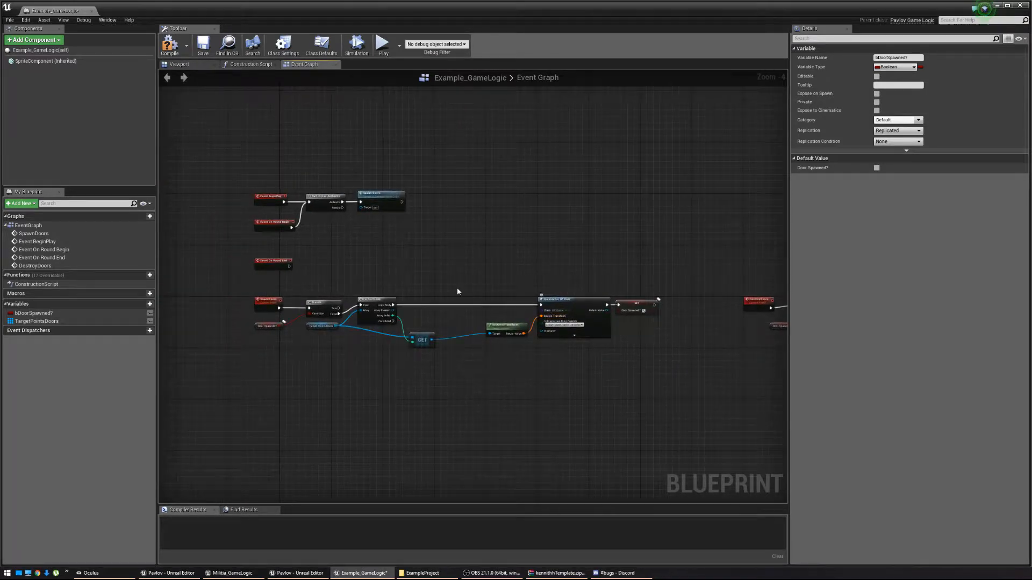
{"action": "right_click_drag", "start_coordinate": [288, 281], "coordinate": [368, 288]}
{"action": "scroll", "coordinate": [368, 288], "scroll_direction": "up", "scroll_amount": 3}
{"action": "left_click_drag", "start_coordinate": [267, 255], "coordinate": [311, 253]}
{"action": "type", "text": "Switch ha"}
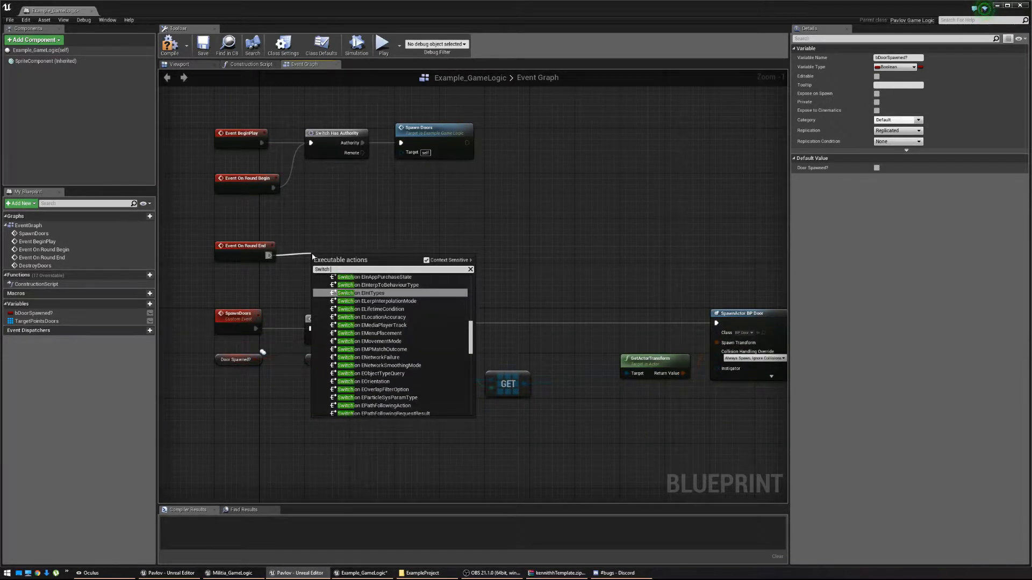
{"action": "key", "text": "Return"}
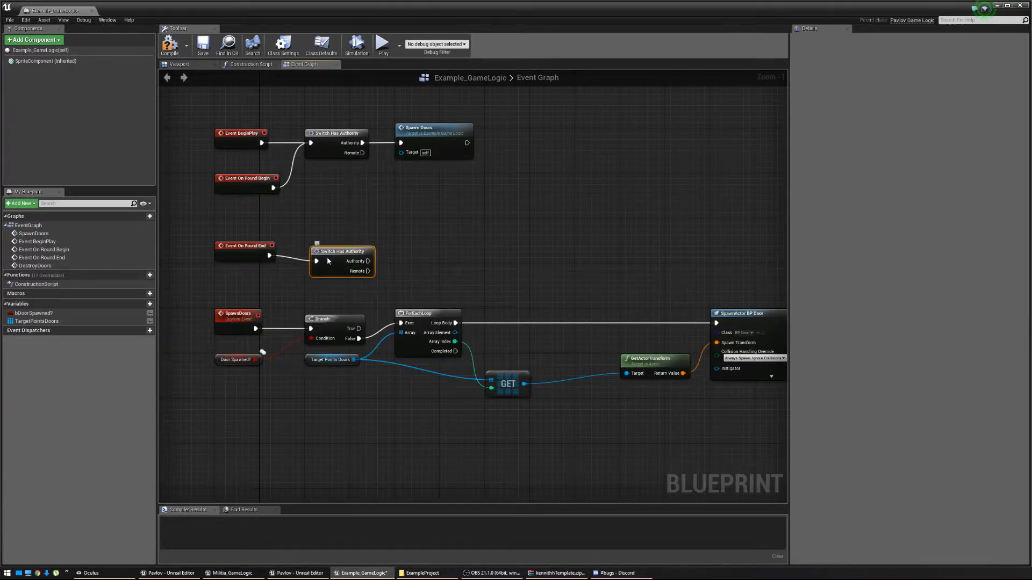
{"action": "left_click", "coordinate": [261, 251], "text": "ctrl"}
{"action": "left_click_drag", "start_coordinate": [261, 251], "coordinate": [255, 228]}
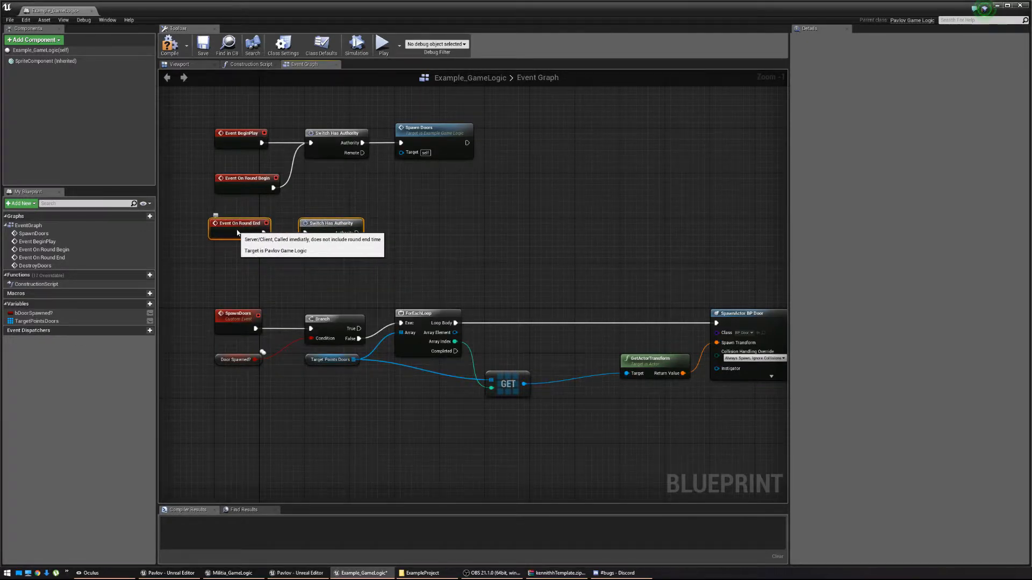
Call Destroy Doors from the Authority output, line the node up, and save the blueprint.
{"action": "left_click", "coordinate": [290, 245]}
{"action": "left_click_drag", "start_coordinate": [363, 232], "coordinate": [396, 234]}
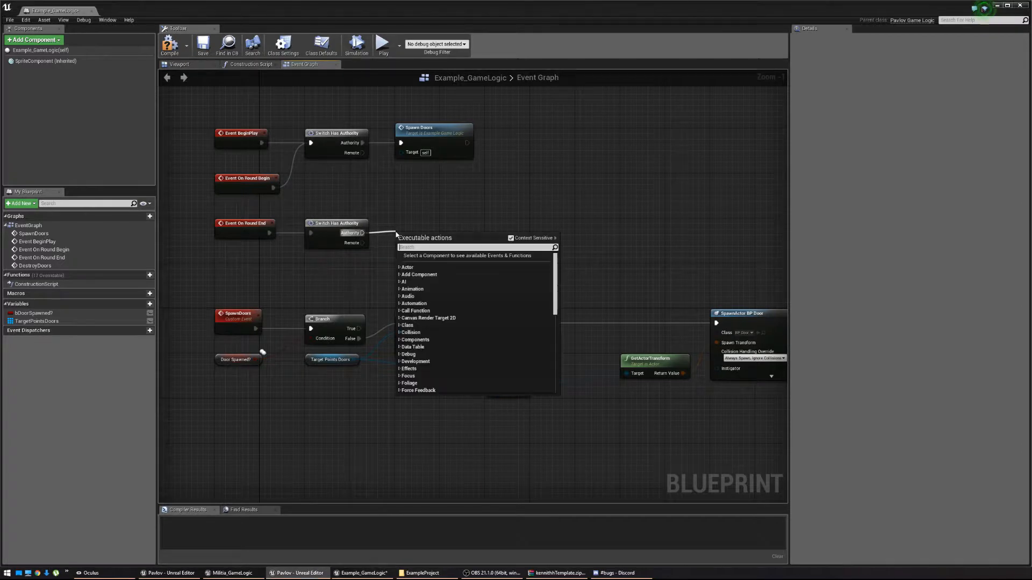
{"action": "type", "text": "Destroy"}
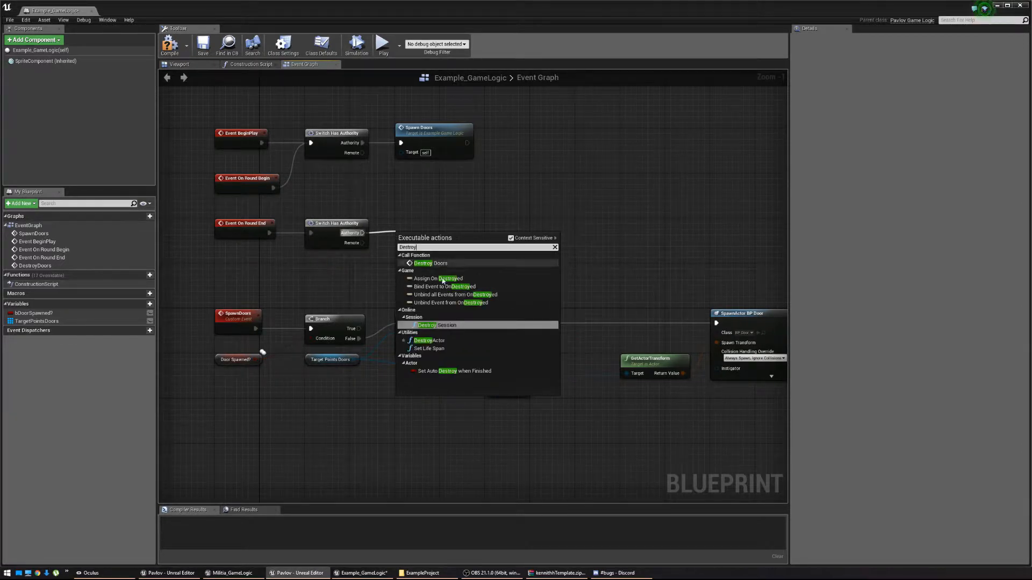
{"action": "left_click", "coordinate": [453, 263]}
{"action": "left_click_drag", "start_coordinate": [443, 236], "coordinate": [444, 223]}
{"action": "right_click_drag", "start_coordinate": [646, 276], "coordinate": [670, 261]}
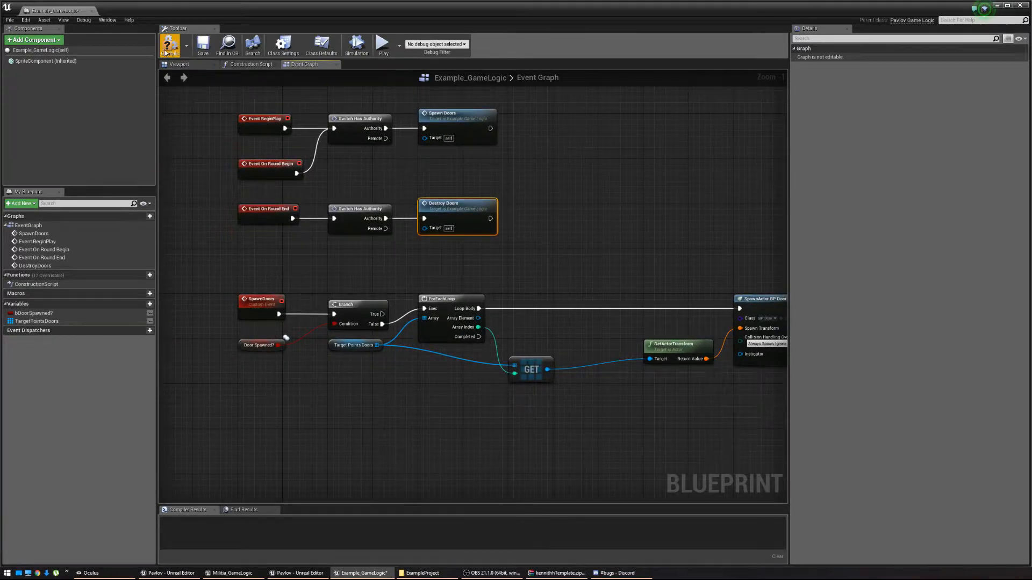
{"action": "left_click", "coordinate": [203, 43]}
Make TargetPointsDoors editable on instances and leave its default array empty.
{"action": "right_click_drag", "start_coordinate": [567, 290], "coordinate": [523, 286]}
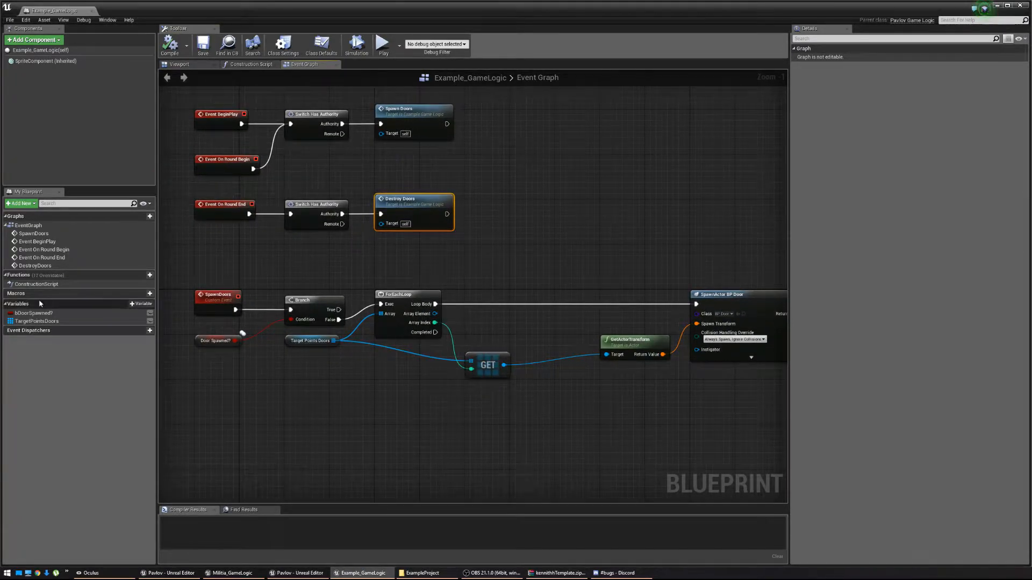
{"action": "left_click", "coordinate": [42, 322]}
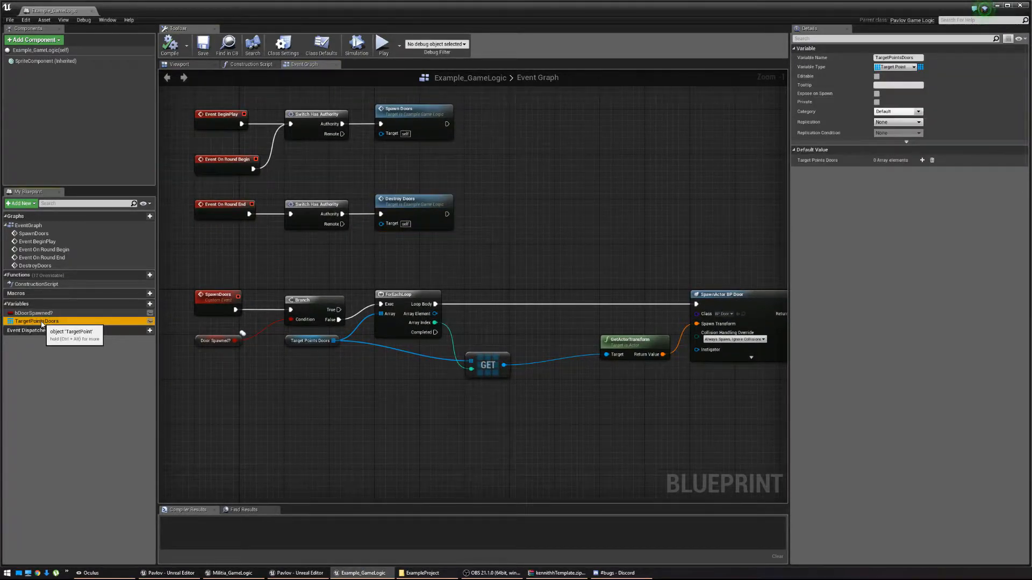
{"action": "left_click", "coordinate": [876, 76]}
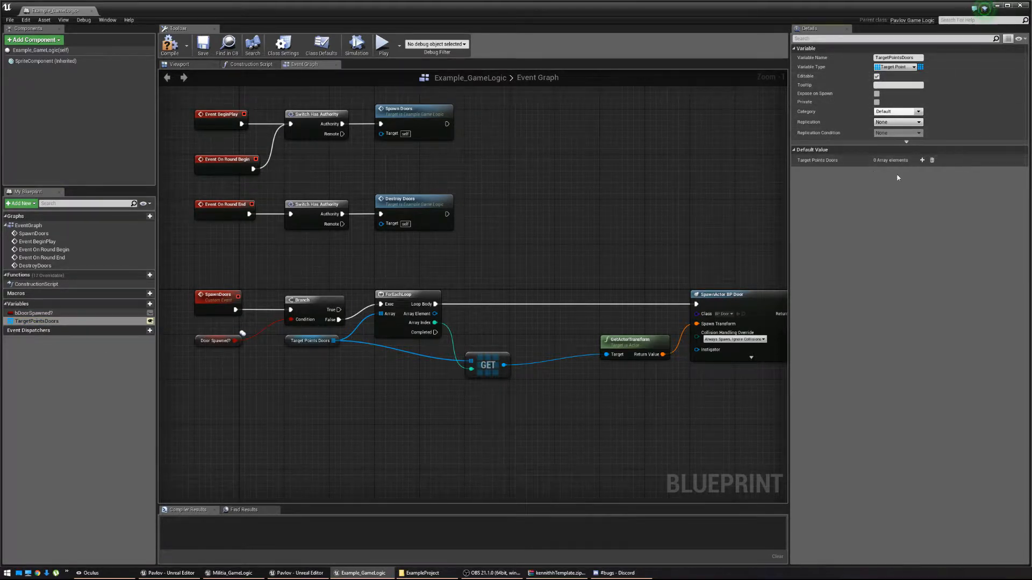
{"action": "left_click", "coordinate": [922, 160]}
{"action": "left_click", "coordinate": [933, 170]}
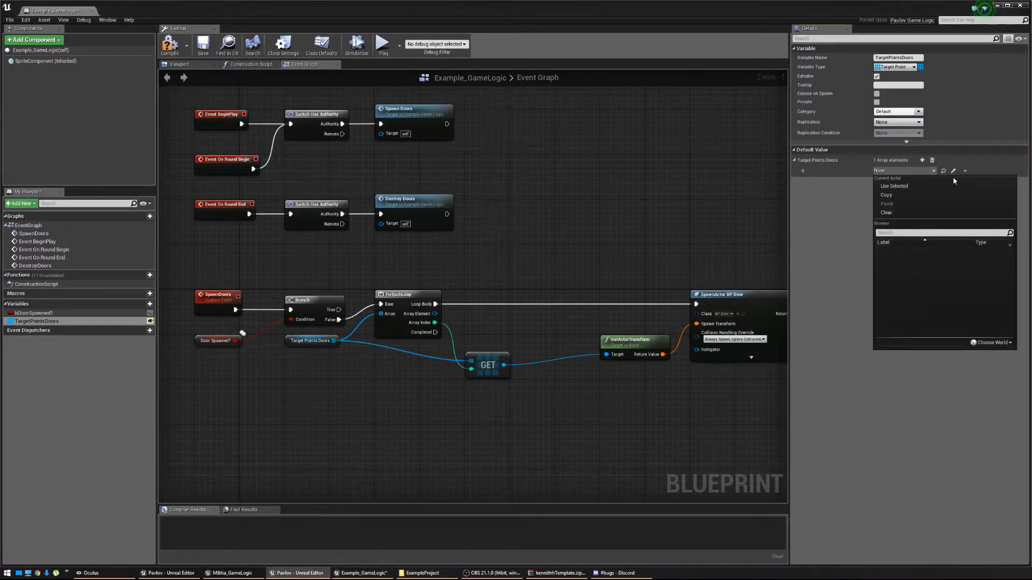
{"action": "left_click", "coordinate": [932, 160]}
{"action": "left_click", "coordinate": [932, 160]}
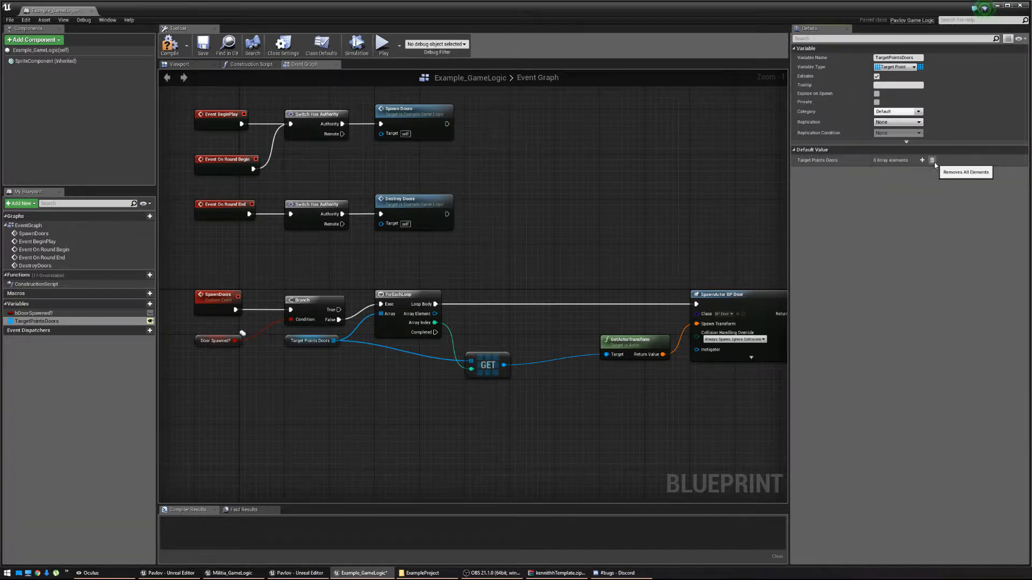
Compile and save the Example_GameLogic blueprint.
{"action": "left_click", "coordinate": [172, 47]}
{"action": "left_click", "coordinate": [201, 47]}
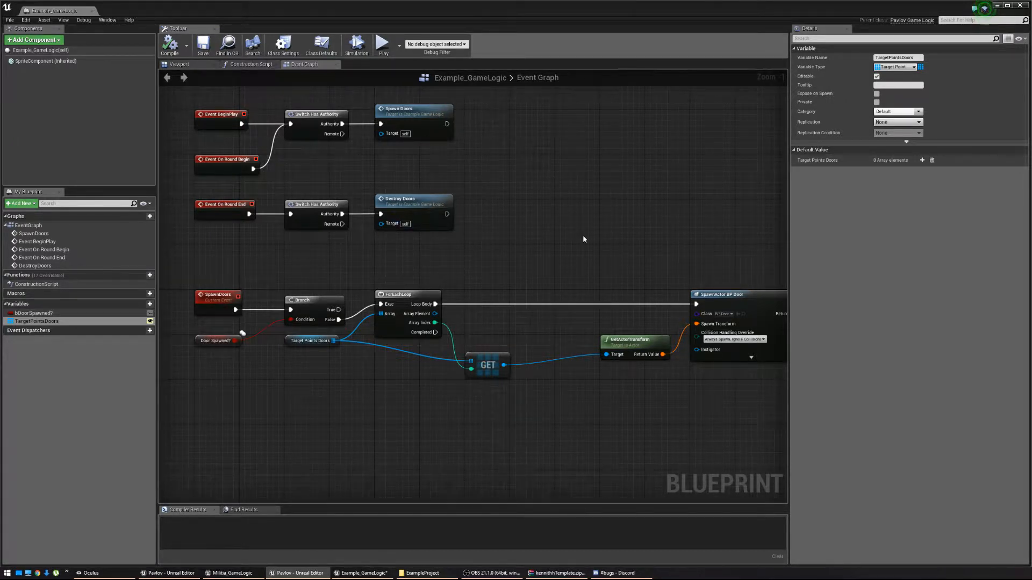
{"action": "scroll", "coordinate": [583, 236], "scroll_direction": "down", "scroll_amount": 2}
{"action": "right_click_drag", "start_coordinate": [581, 237], "coordinate": [487, 218]}
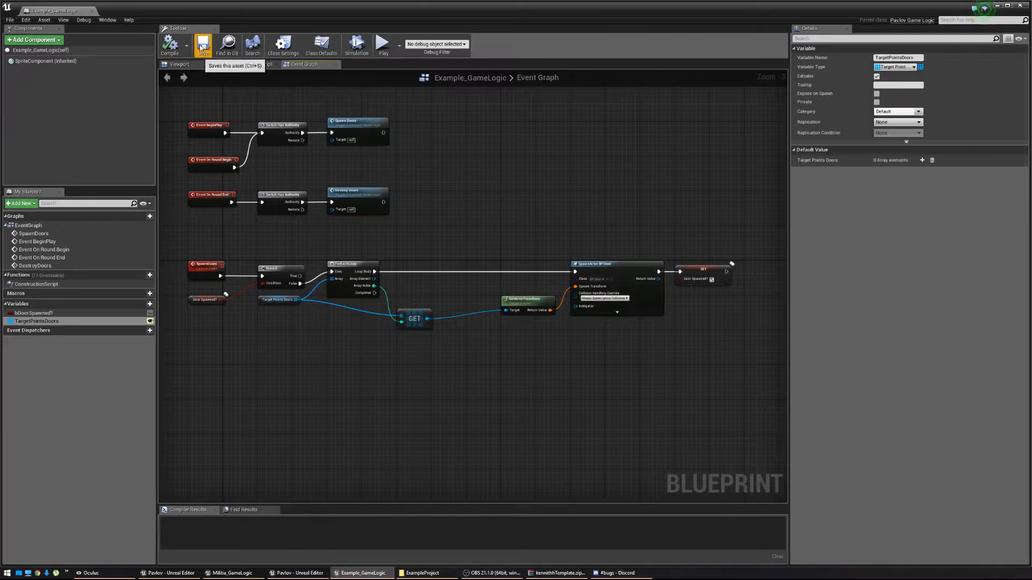
{"action": "left_click", "coordinate": [200, 47]}
Place Example_GameLogic in the level at X 0, raised to 200 cm height.
{"action": "left_click", "coordinate": [997, 5]}
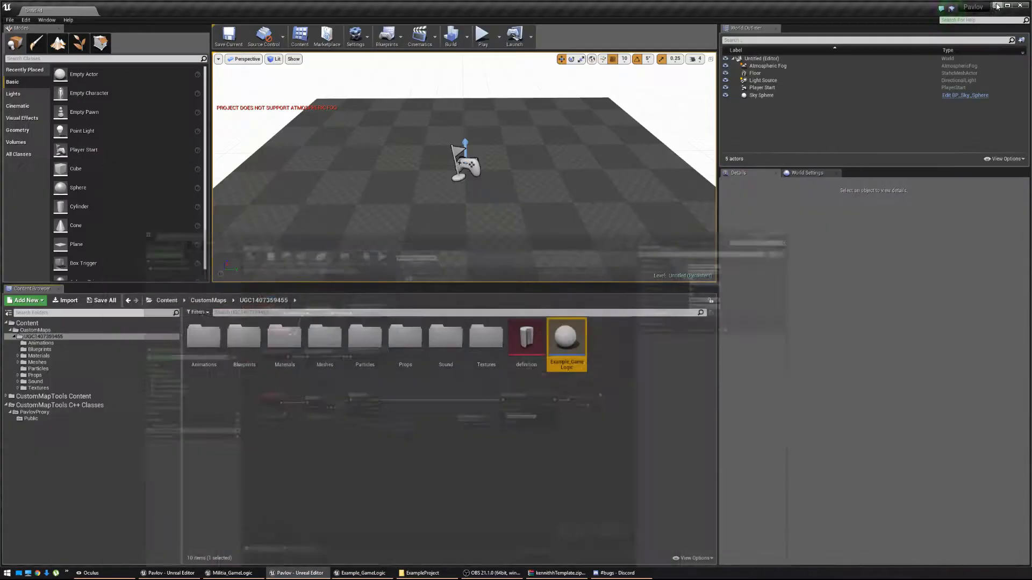
{"action": "right_click_drag", "start_coordinate": [519, 224], "coordinate": [526, 204]}
{"action": "key", "text": "s"}
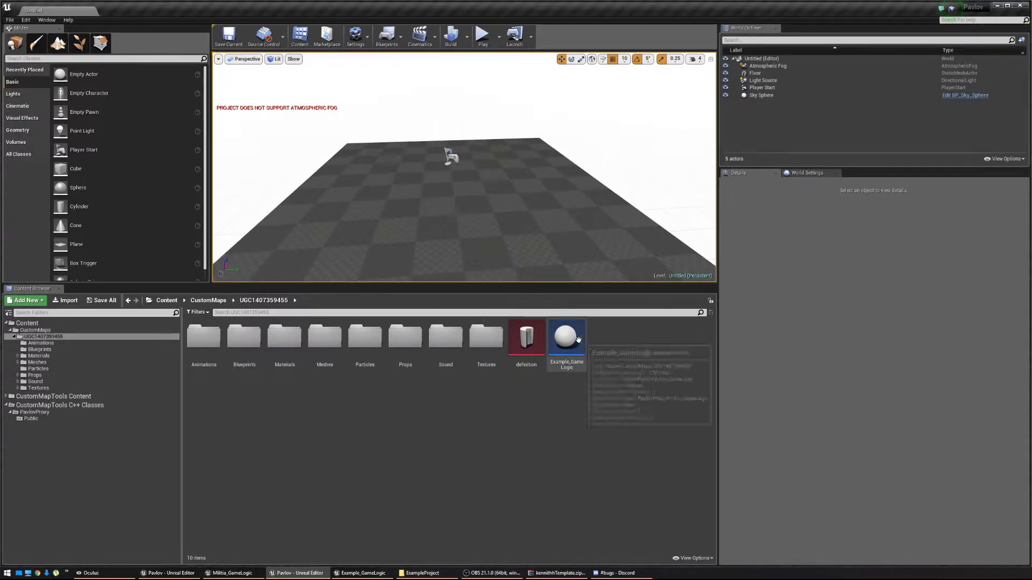
{"action": "left_click_drag", "start_coordinate": [566, 338], "coordinate": [459, 213]}
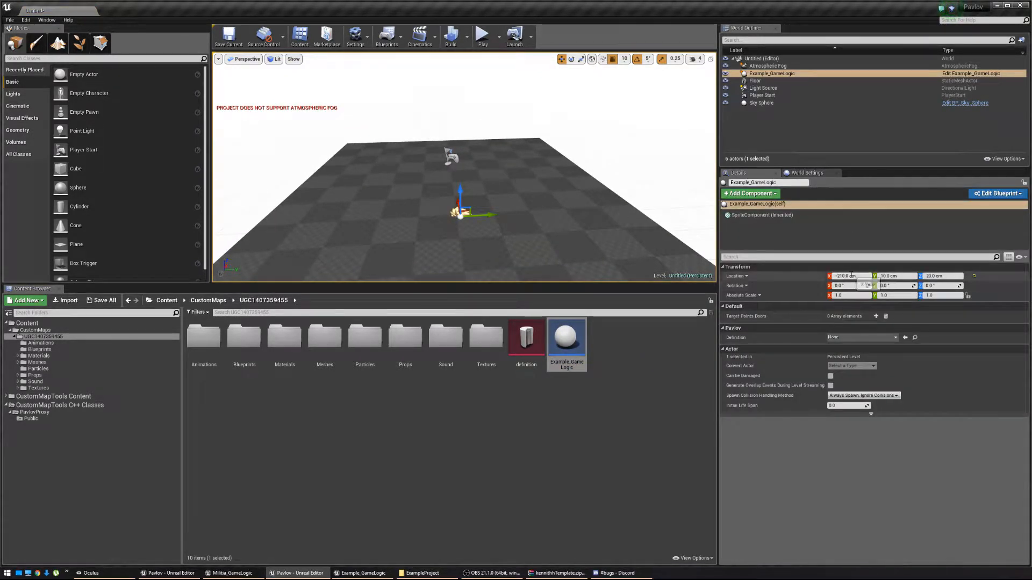
{"action": "type", "text": "0"}
{"action": "key", "text": "Return"}
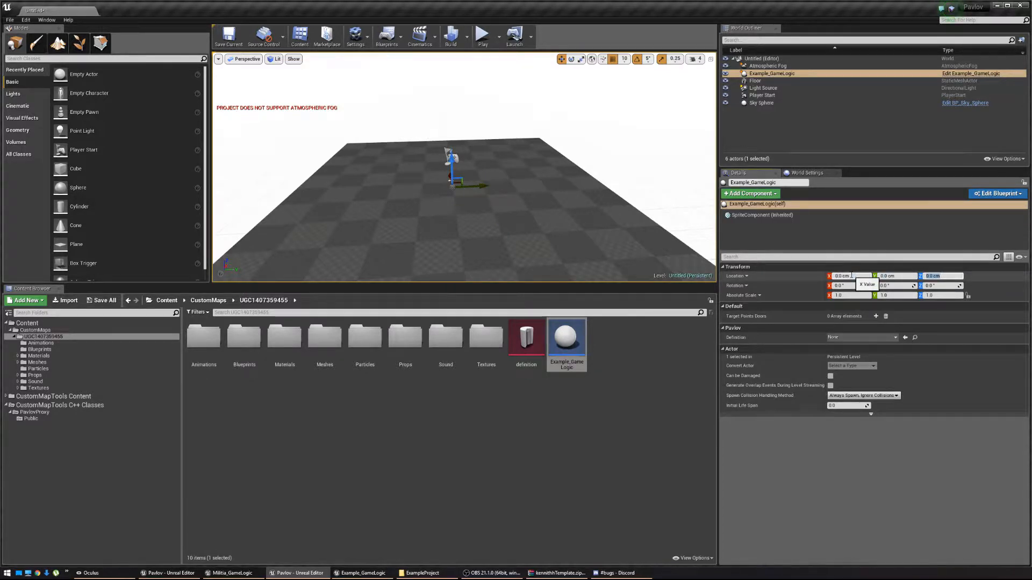
{"action": "left_click_drag", "start_coordinate": [452, 161], "coordinate": [450, 103]}
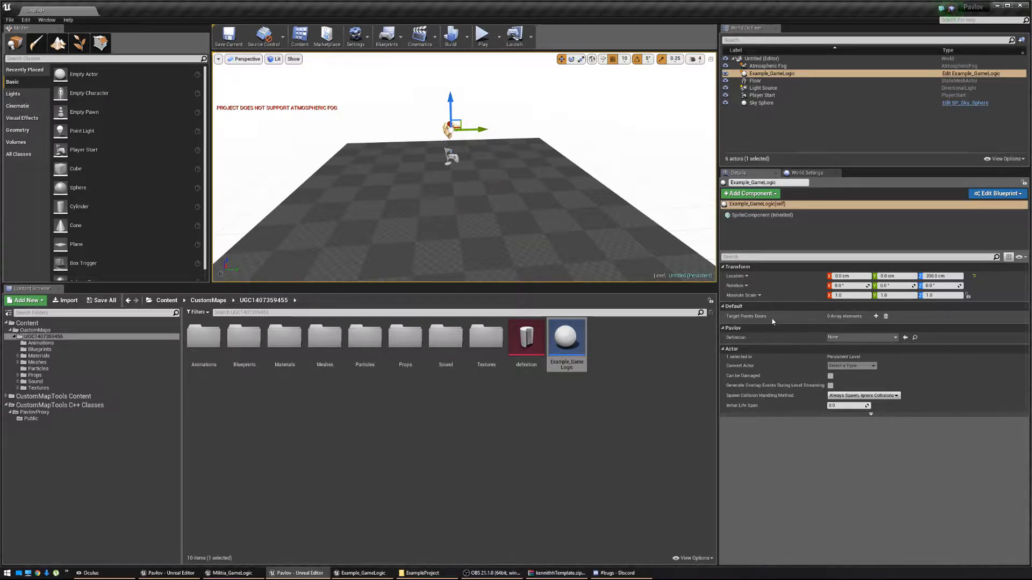
Set its Definition to definition and add two empty Target Points Doors elements.
{"action": "left_click", "coordinate": [860, 337]}
{"action": "left_click", "coordinate": [852, 378]}
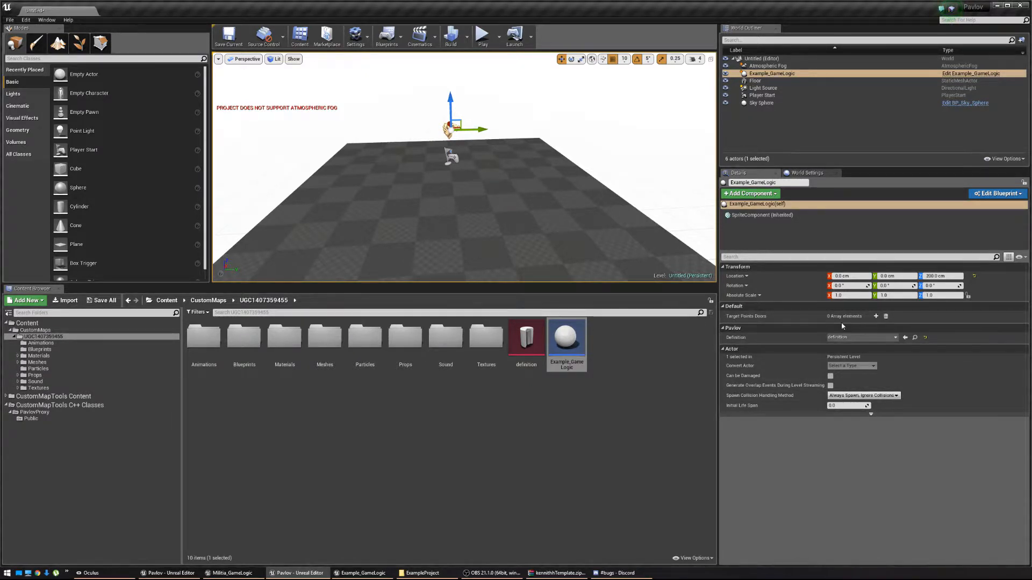
{"action": "left_click", "coordinate": [876, 316]}
{"action": "left_click", "coordinate": [877, 316]}
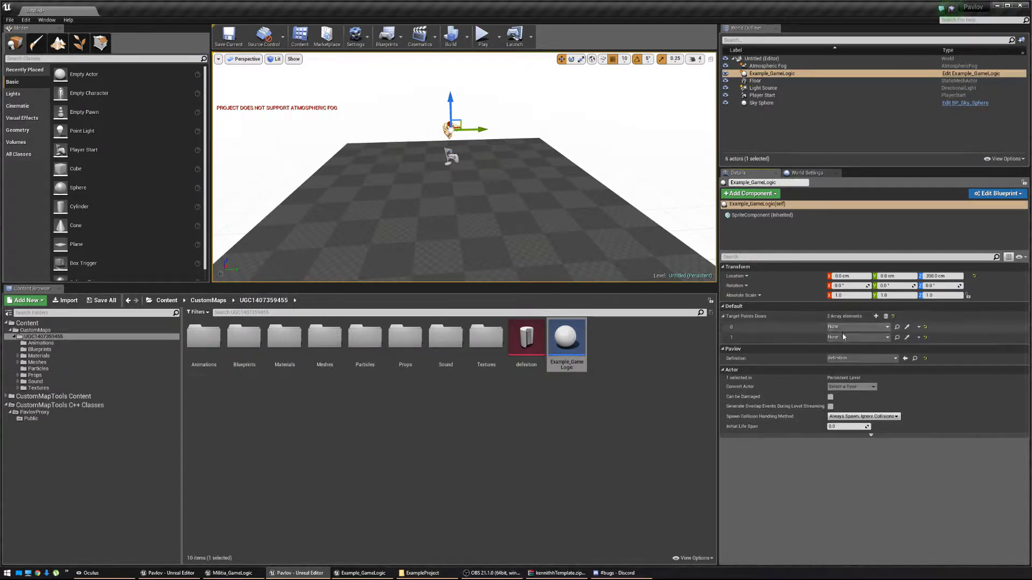
{"action": "left_click", "coordinate": [848, 327]}
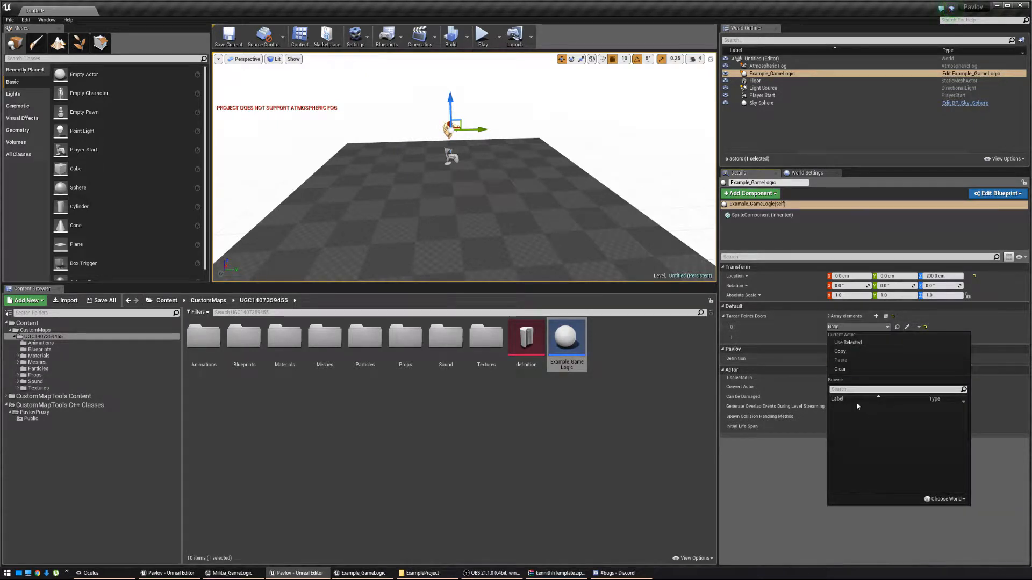
{"action": "left_click", "coordinate": [840, 328]}
{"action": "left_click", "coordinate": [49, 58]}
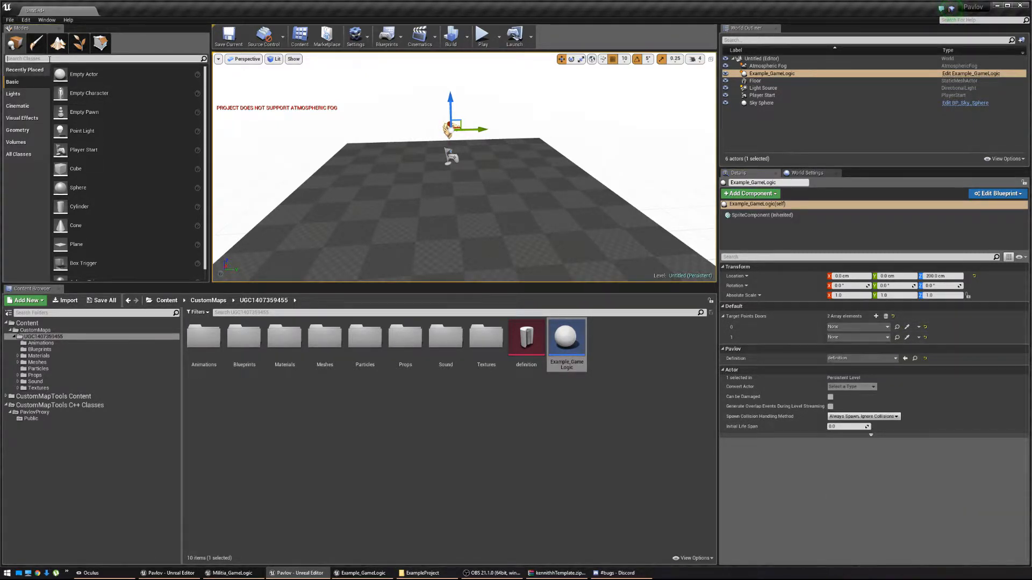
Place TargetPoint and TargetPoint2 near the floor, then search the content for 'doors'.
{"action": "type", "text": "Target"}
{"action": "left_click_drag", "start_coordinate": [38, 74], "coordinate": [273, 250]}
{"action": "key", "text": "w"}
{"action": "right_click_drag", "start_coordinate": [273, 250], "coordinate": [250, 236]}
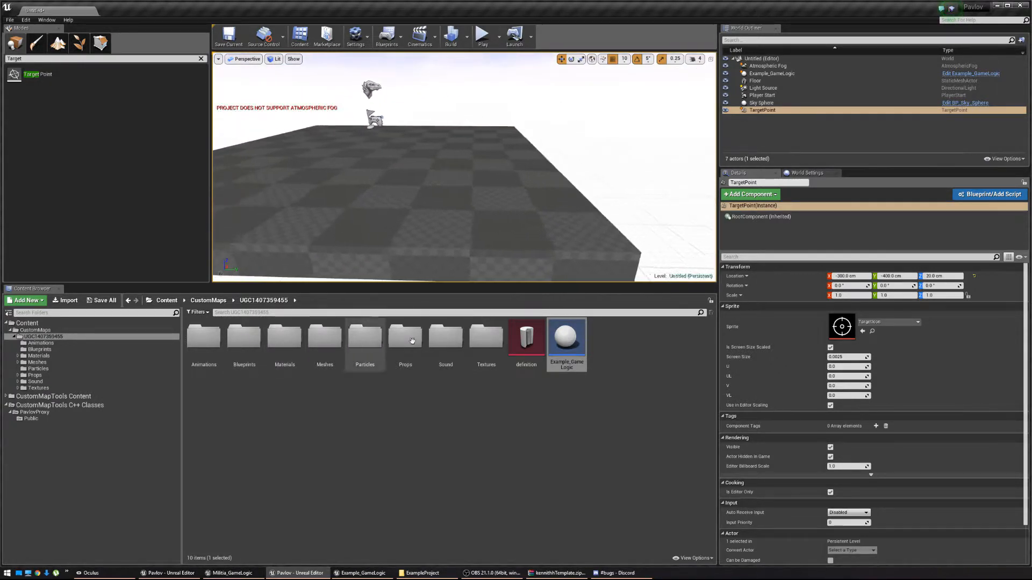
{"action": "left_click_drag", "start_coordinate": [38, 74], "coordinate": [486, 211]}
{"action": "key", "text": "s"}
{"action": "right_click_drag", "start_coordinate": [354, 165], "coordinate": [309, 147]}
{"action": "key", "text": "w"}
{"action": "right_click_drag", "start_coordinate": [503, 224], "coordinate": [516, 272]}
{"action": "key", "text": "w"}
{"action": "key", "text": "s"}
{"action": "key", "text": "w"}
{"action": "key", "text": "s"}
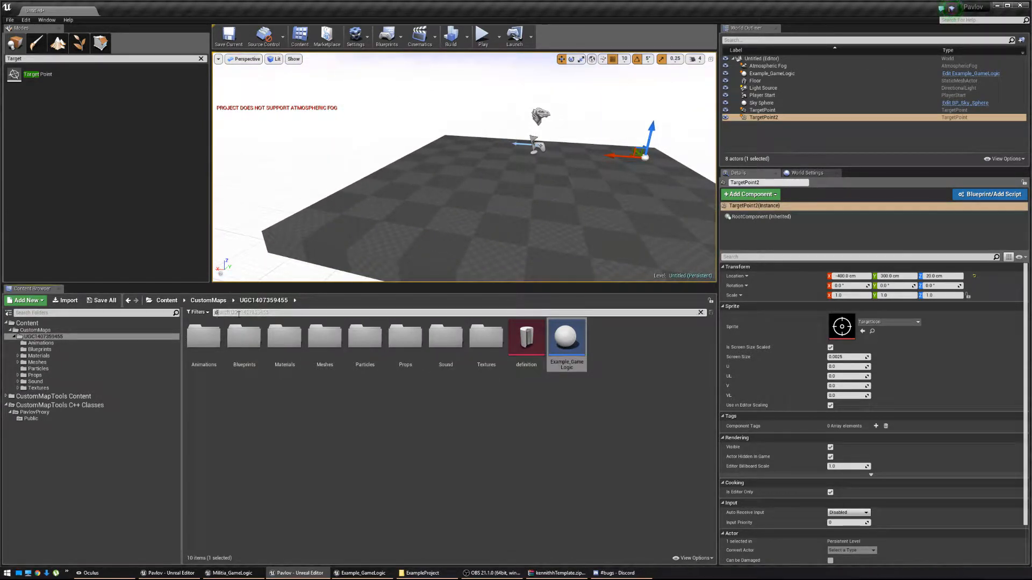
{"action": "left_click", "coordinate": [238, 314]}
{"action": "type", "text": "doors"}
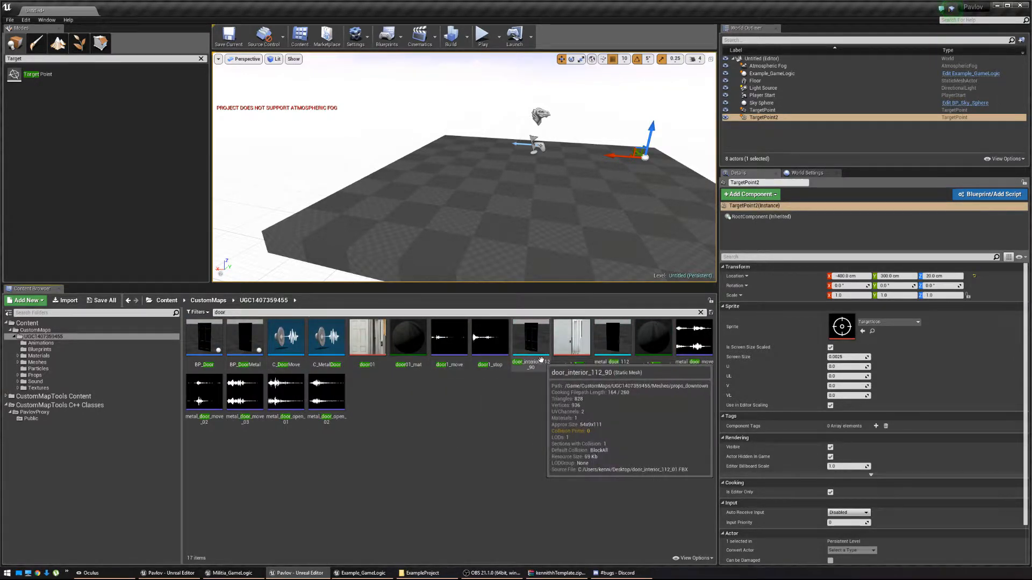
Place door_interior_112_90 in the level, scale it to 2.5, and rotate it.
{"action": "left_click_drag", "start_coordinate": [529, 357], "coordinate": [380, 221]}
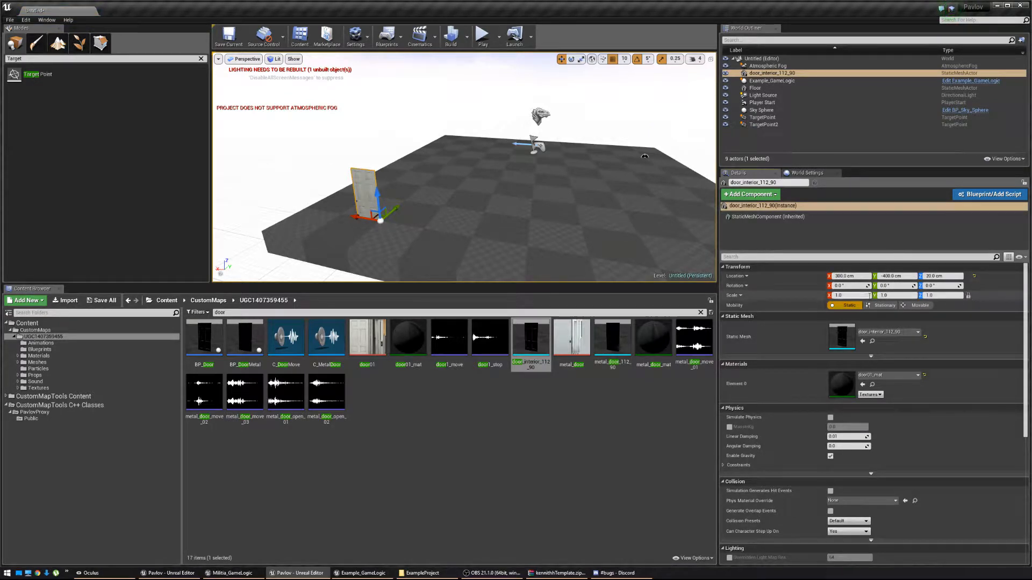
{"action": "key", "text": "Return"}
{"action": "right_click_drag", "start_coordinate": [516, 177], "coordinate": [564, 201]}
{"action": "key", "text": "w"}
{"action": "right_click_drag", "start_coordinate": [535, 95], "coordinate": [441, 89]}
{"action": "key", "text": "e"}
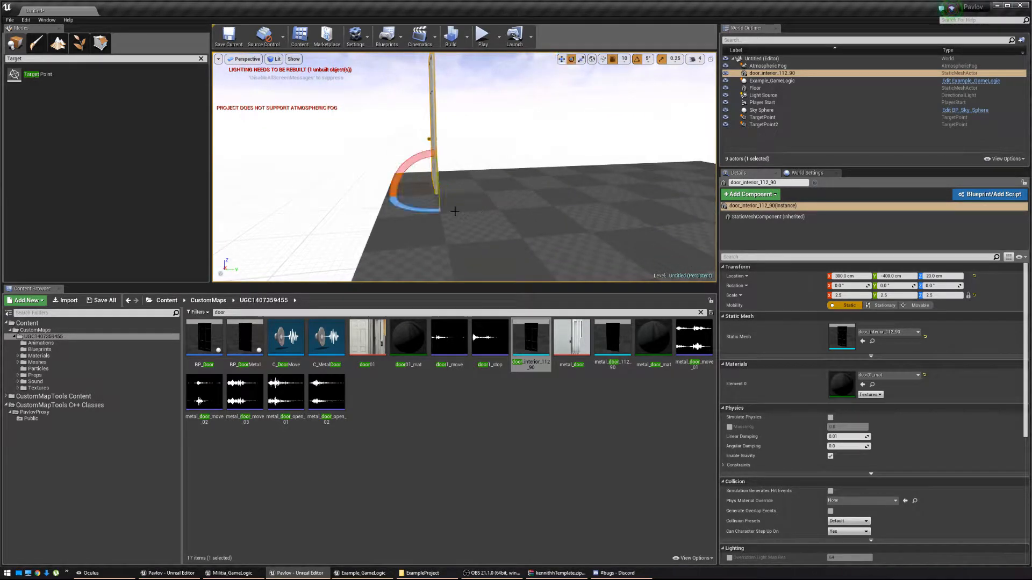
{"action": "left_click_drag", "start_coordinate": [431, 210], "coordinate": [486, 202]}
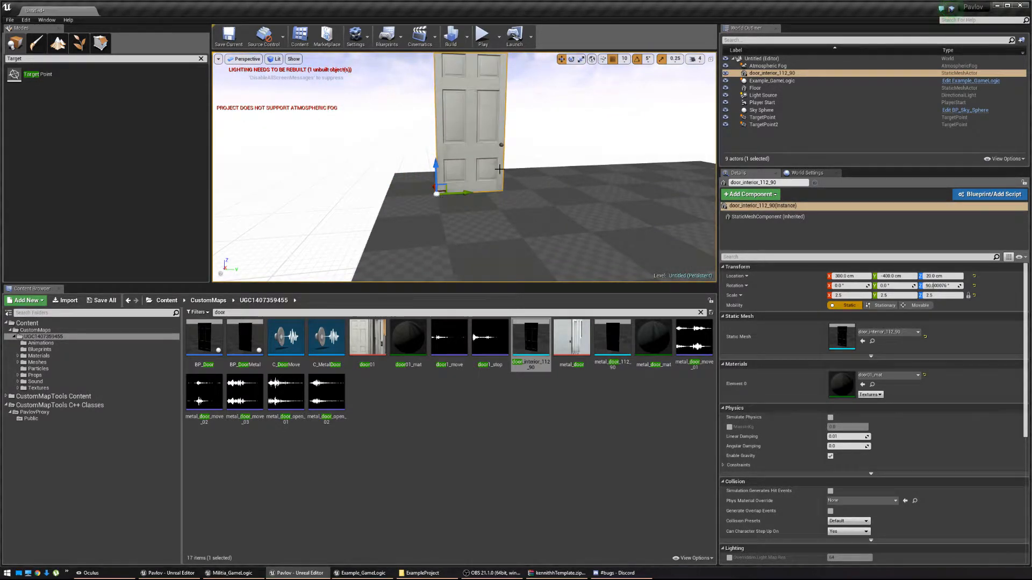
{"action": "key", "text": "s"}
{"action": "right_click_drag", "start_coordinate": [499, 169], "coordinate": [535, 169]}
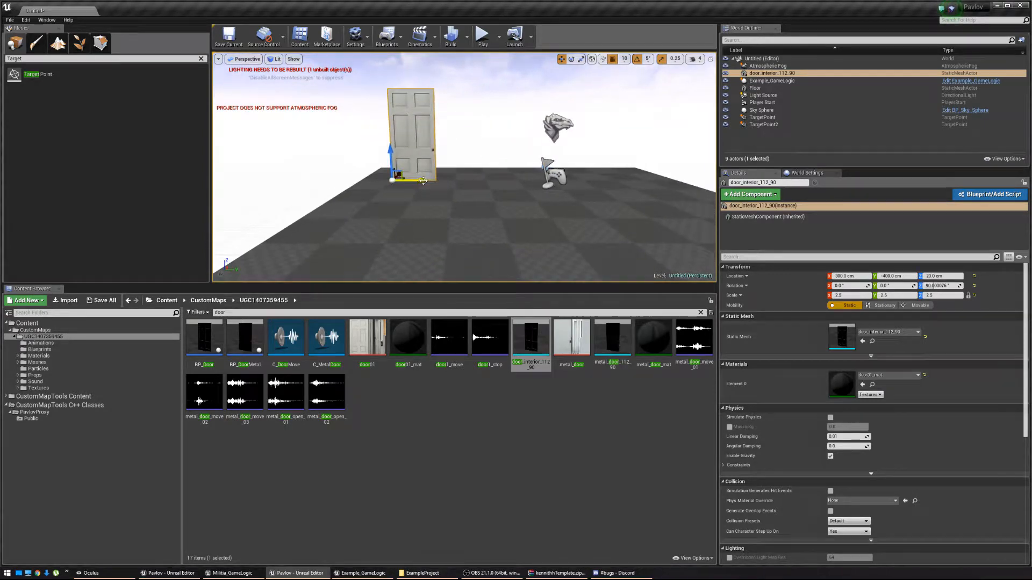
Duplicate the door along Y and rotate the copy to 50 degrees.
{"action": "left_click_drag", "start_coordinate": [422, 180], "coordinate": [521, 187], "text": "alt"}
{"action": "key", "text": "w"}
{"action": "right_click_drag", "start_coordinate": [546, 192], "coordinate": [540, 220]}
{"action": "key", "text": "s"}
{"action": "key", "text": "e"}
{"action": "left_click_drag", "start_coordinate": [442, 233], "coordinate": [410, 239]}
{"action": "right_click_drag", "start_coordinate": [410, 239], "coordinate": [438, 226]}
{"action": "key", "text": "w"}
Duplicate a third door further along Y and rotate it about 20 degrees.
{"action": "left_click_drag", "start_coordinate": [410, 240], "coordinate": [594, 232], "text": "alt"}
{"action": "key", "text": "d"}
{"action": "key", "text": "s"}
{"action": "right_click_drag", "start_coordinate": [443, 199], "coordinate": [443, 206]}
{"action": "left_click_drag", "start_coordinate": [403, 209], "coordinate": [378, 212]}
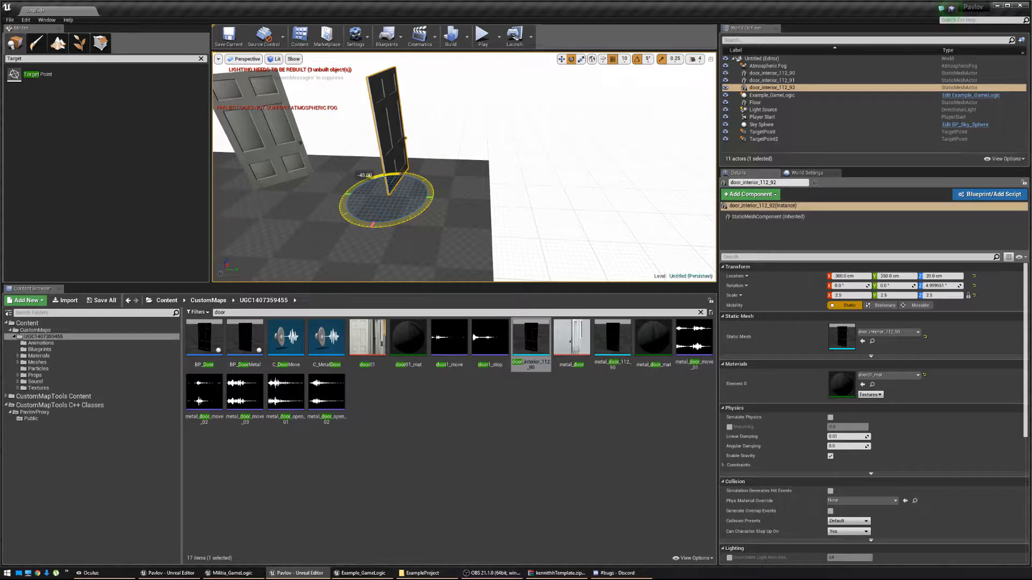
{"action": "key", "text": "a"}
{"action": "right_click_drag", "start_coordinate": [434, 219], "coordinate": [433, 222]}
{"action": "key", "text": "s"}
{"action": "key", "text": "w"}
Select all three doors in the viewport.
{"action": "key", "text": "s"}
{"action": "key", "text": "Escape"}
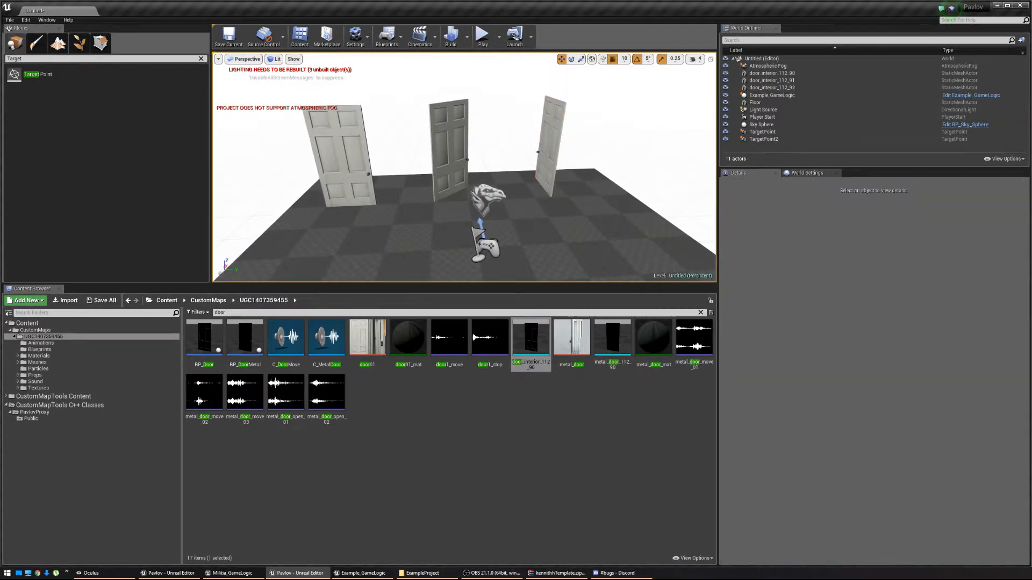
{"action": "left_click", "coordinate": [349, 148]}
{"action": "left_click", "coordinate": [443, 140], "text": "ctrl"}
{"action": "left_click", "coordinate": [556, 141], "text": "ctrl"}
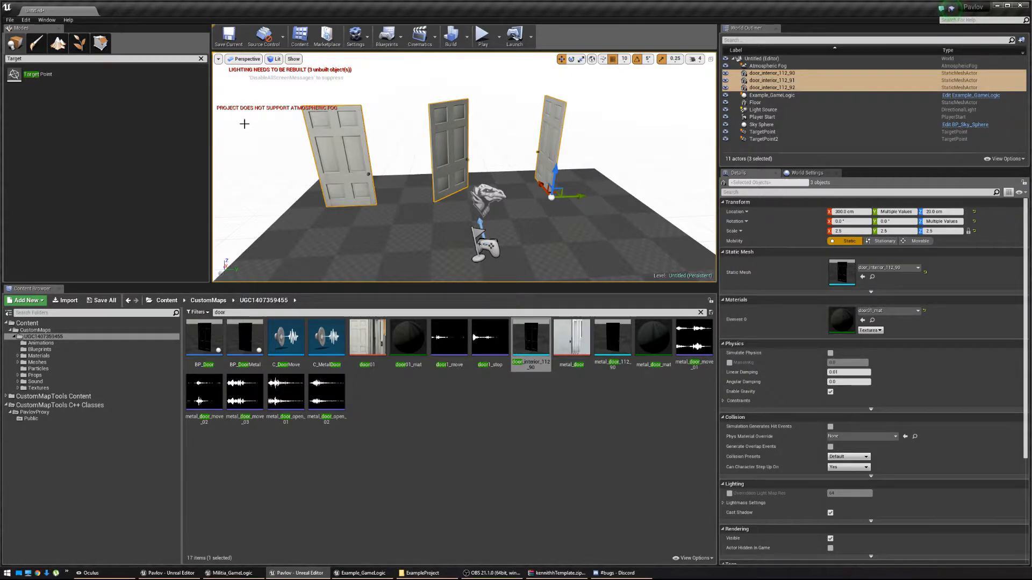
{"action": "left_click_drag", "start_coordinate": [69, 72], "coordinate": [319, 182]}
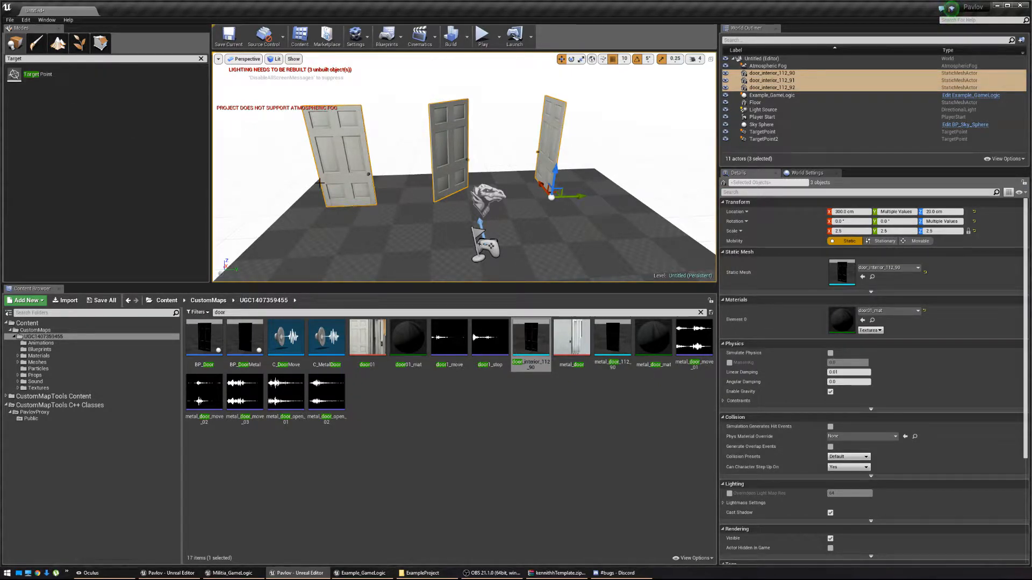
Replace the three selected doors with Target Point actors.
{"action": "right_click", "coordinate": [453, 165]}
{"action": "mouse_move", "coordinate": [472, 388]}
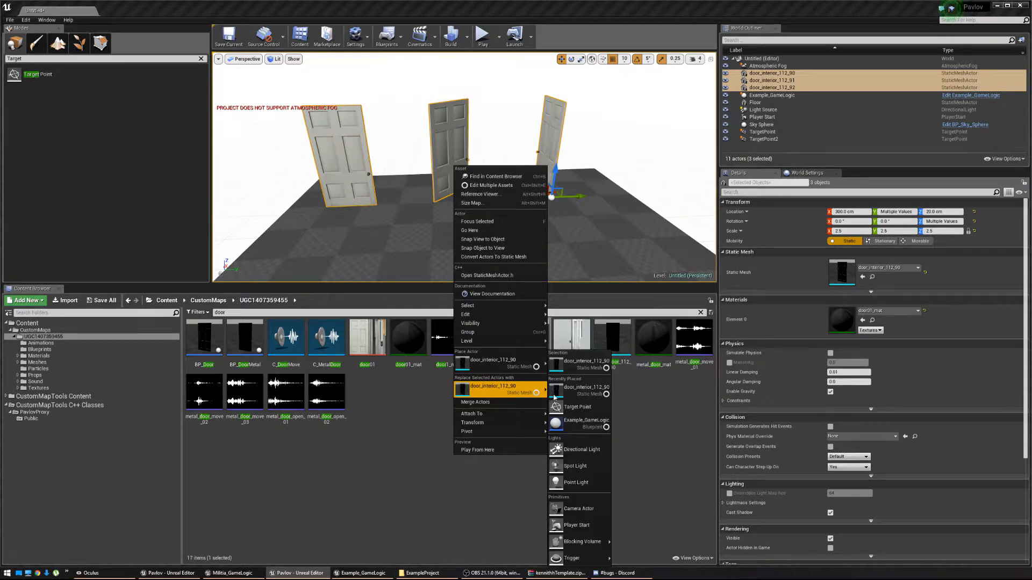
{"action": "left_click", "coordinate": [581, 410]}
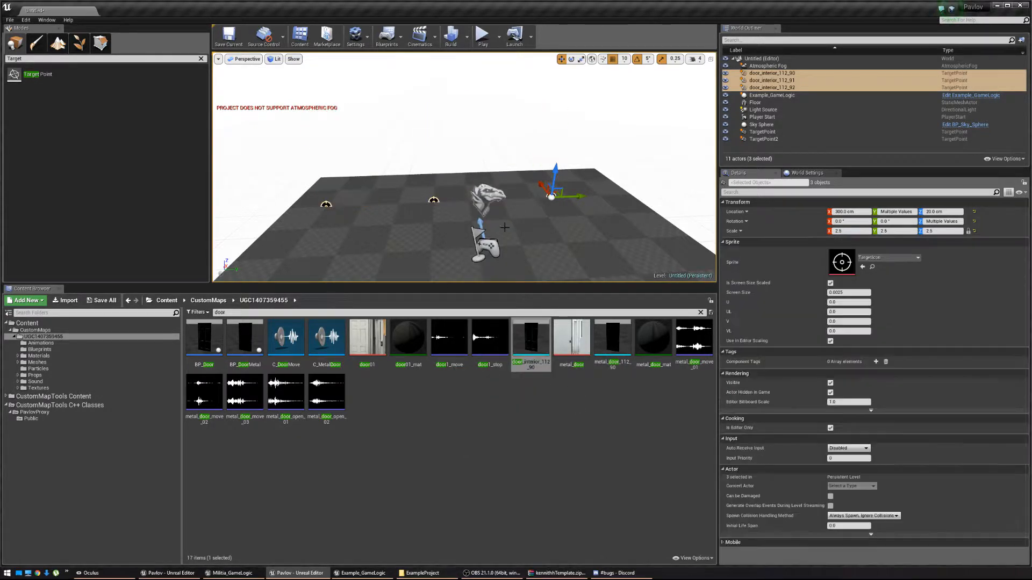
{"action": "key", "text": "s"}
{"action": "right_click_drag", "start_coordinate": [529, 229], "coordinate": [517, 274]}
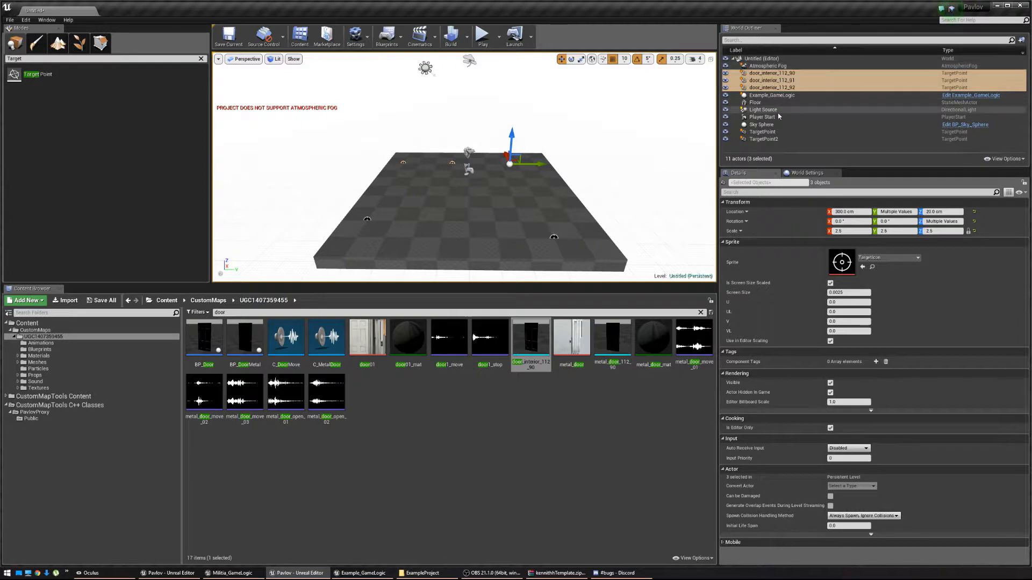
Rename TargetPoint to Door1 and TargetPoint2 to Door2 in the World Outliner.
{"action": "left_click", "coordinate": [776, 132]}
{"action": "key", "text": "F2"}
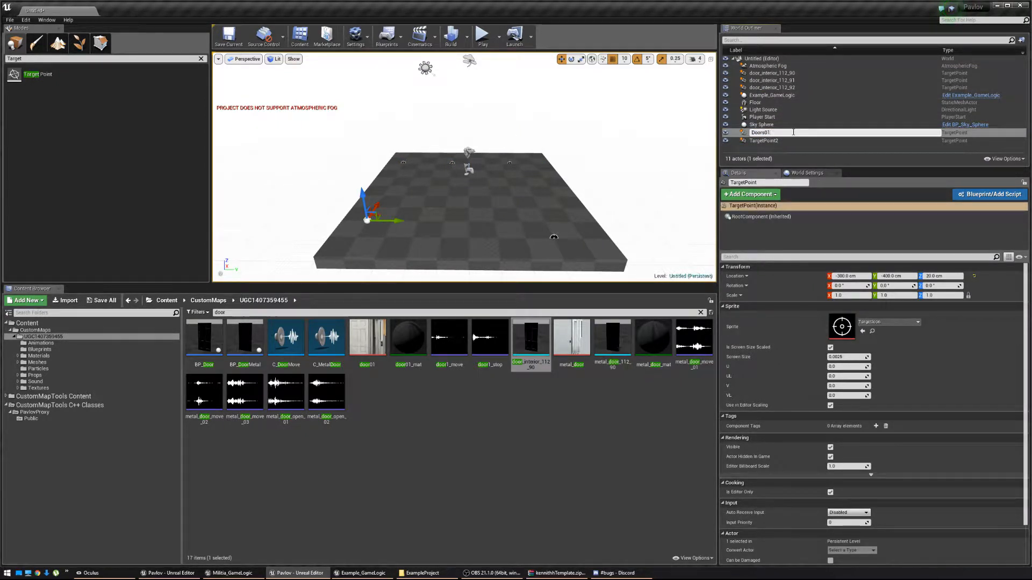
{"action": "key", "text": "Return"}
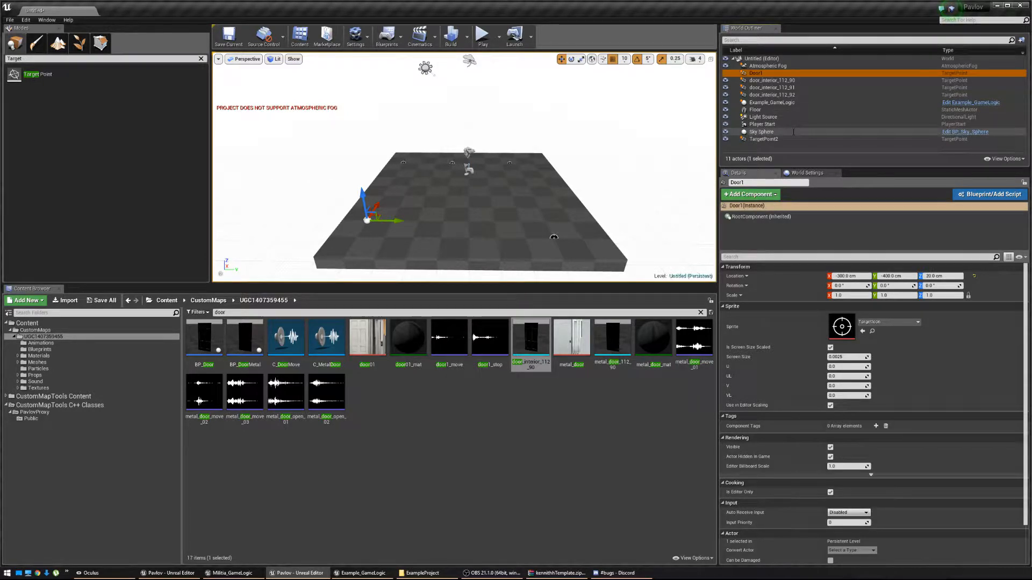
{"action": "left_click", "coordinate": [774, 141]}
{"action": "key", "text": "F2"}
{"action": "type", "text": "Door2"}
{"action": "key", "text": "Return"}
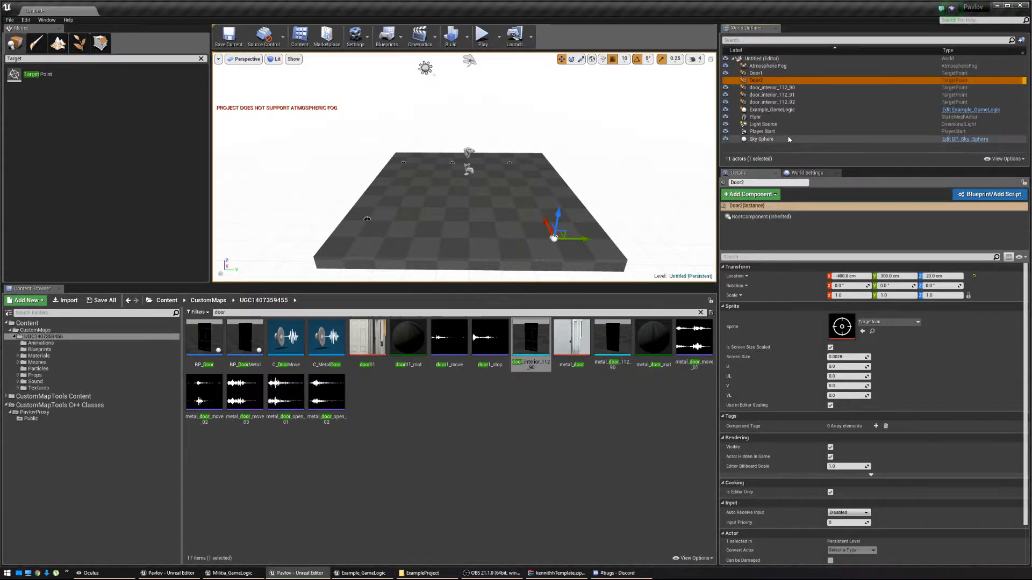
{"action": "left_click", "coordinate": [765, 103]}
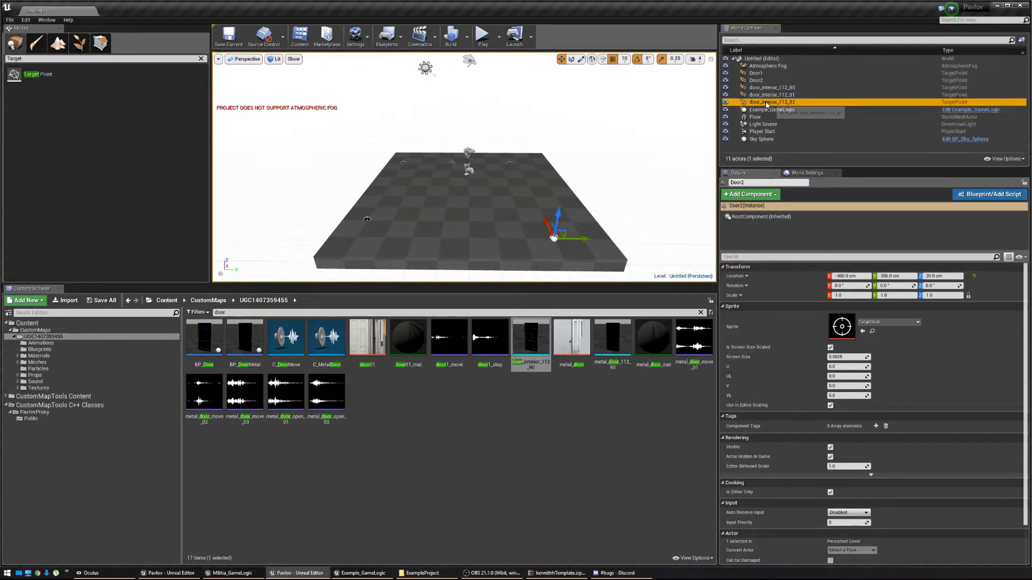
{"action": "left_click", "coordinate": [758, 73], "text": "shift"}
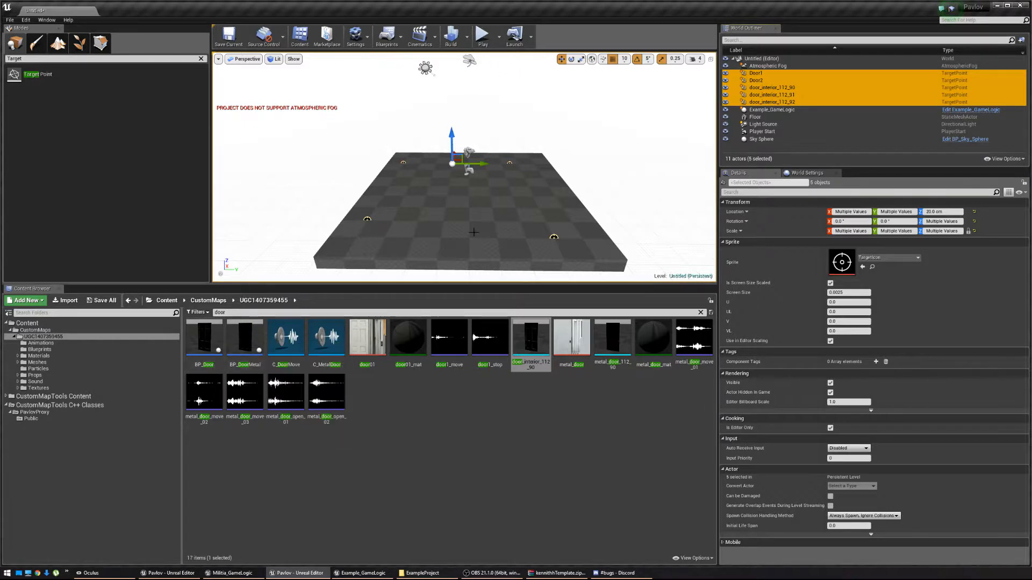
{"action": "right_click_drag", "start_coordinate": [472, 230], "coordinate": [481, 233]}
{"action": "key", "text": "w"}
{"action": "key", "text": "s"}
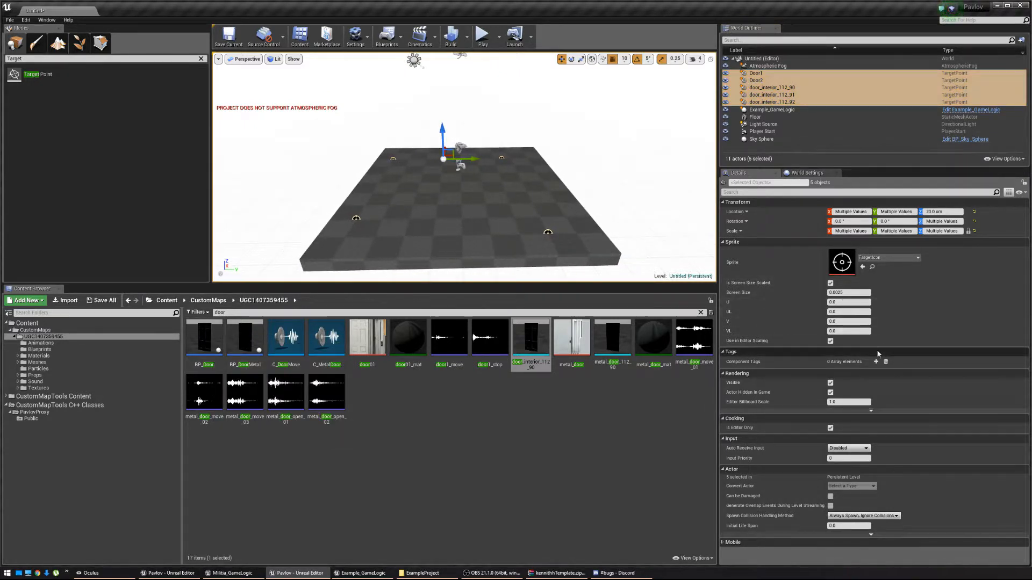
On Example_GameLogic, add Target Points Doors elements and assign Door1 and Door2.
{"action": "left_click", "coordinate": [769, 110]}
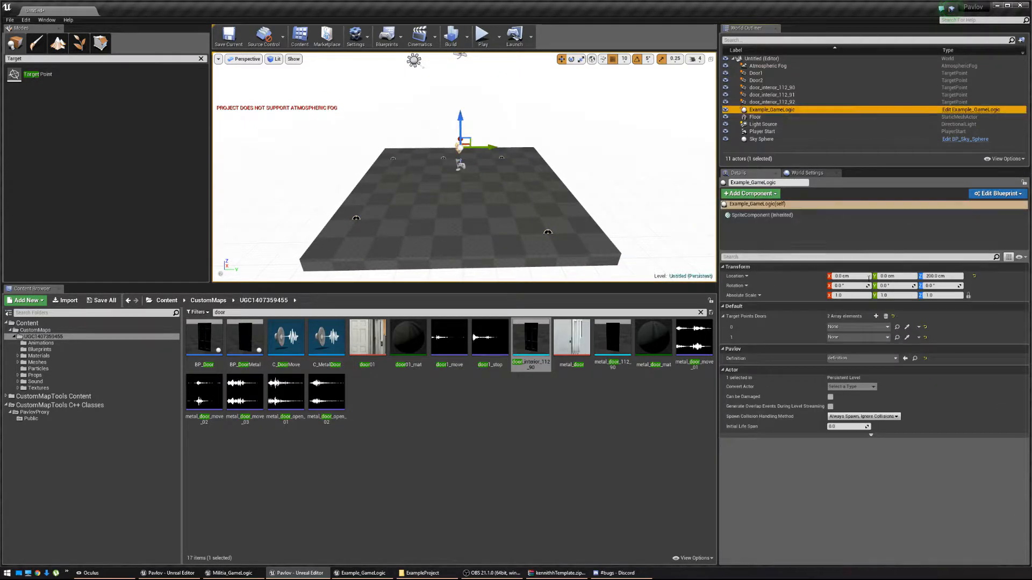
{"action": "left_click", "coordinate": [876, 316]}
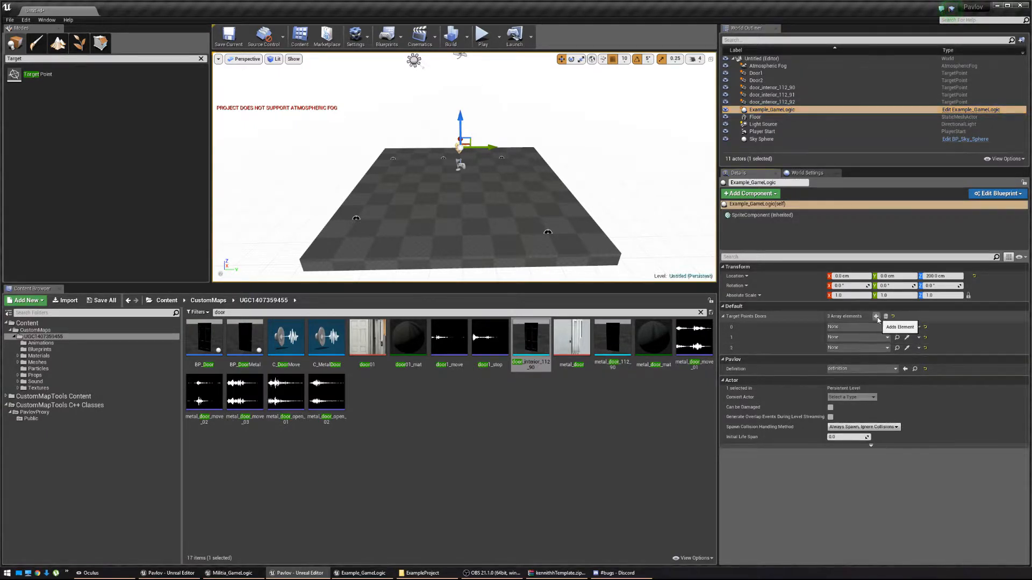
{"action": "left_click", "coordinate": [876, 316]}
{"action": "left_click", "coordinate": [876, 316]}
{"action": "left_click", "coordinate": [854, 328]}
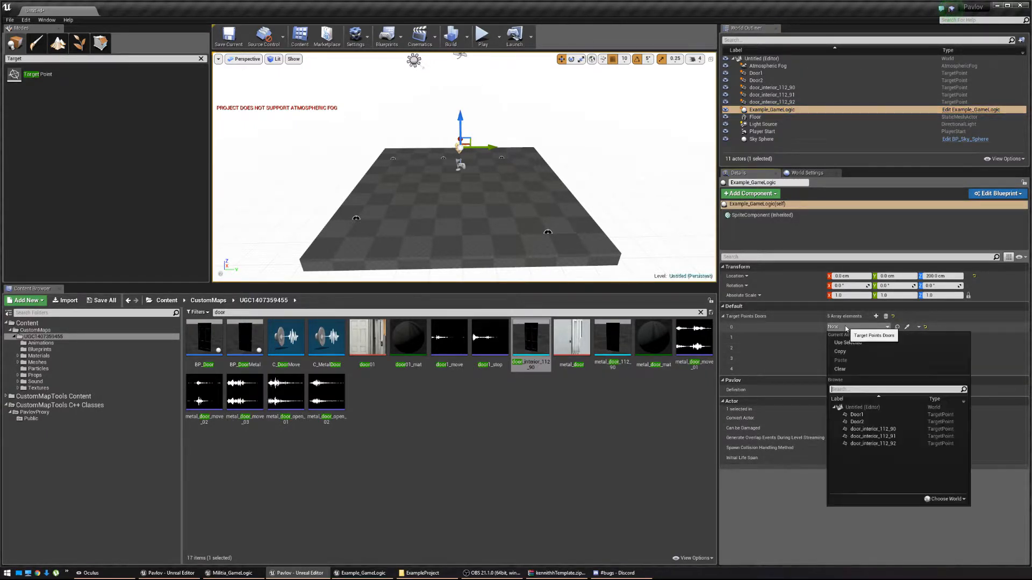
{"action": "left_click", "coordinate": [858, 415]}
{"action": "left_click", "coordinate": [854, 337]}
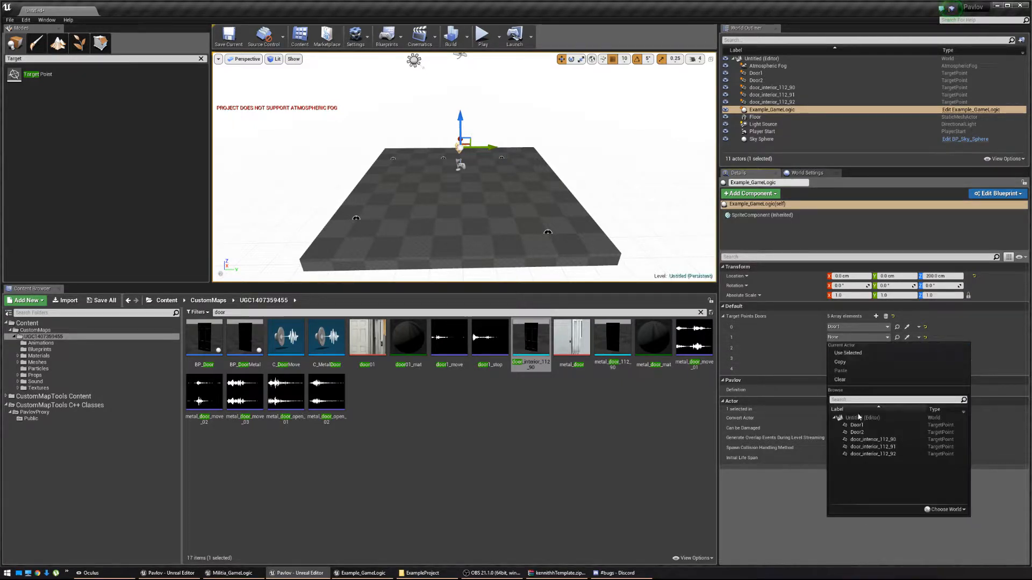
{"action": "left_click", "coordinate": [857, 433]}
Assign door_interior_112_90, _91 and _92 to elements 2–4, then save the level under a new name.
{"action": "left_click", "coordinate": [854, 349]}
{"action": "left_click", "coordinate": [873, 450]}
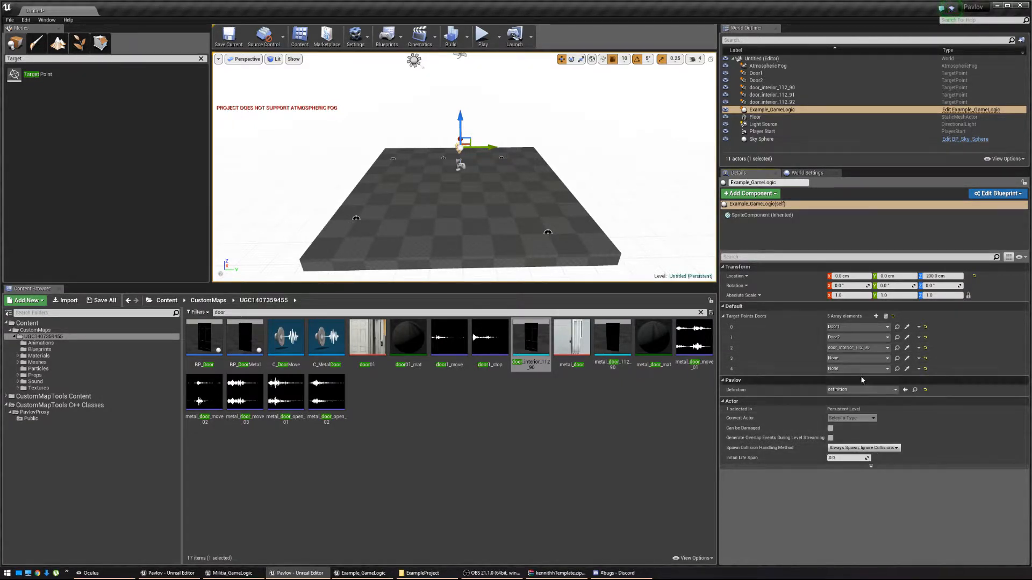
{"action": "left_click", "coordinate": [855, 358]}
{"action": "left_click", "coordinate": [873, 468]}
{"action": "left_click", "coordinate": [856, 369]}
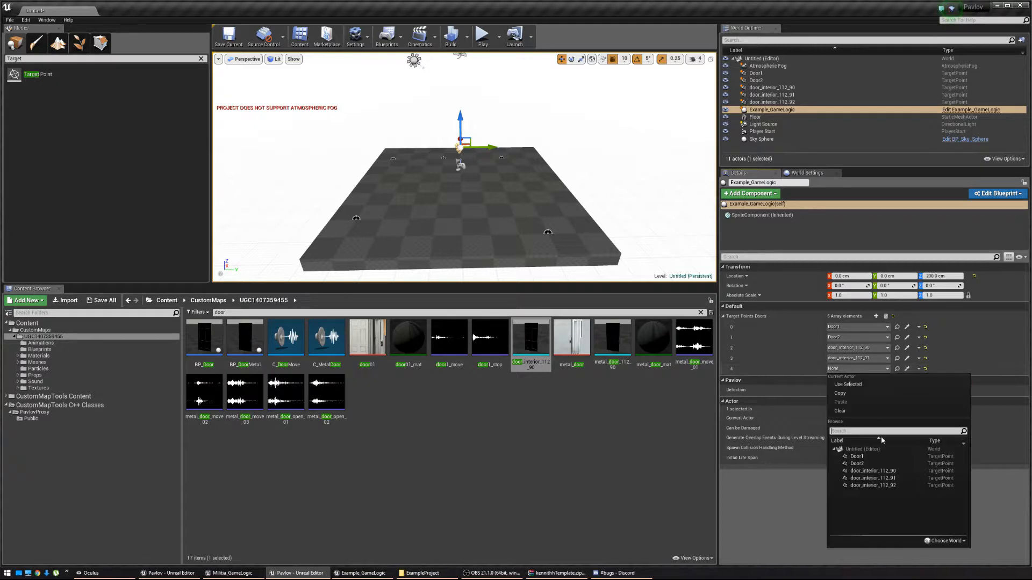
{"action": "left_click", "coordinate": [881, 485]}
{"action": "mouse_move", "coordinate": [427, 158]}
{"action": "right_mouse_down"}
{"action": "mouse_move", "coordinate": [426, 149]}
{"action": "mouse_move", "coordinate": [428, 157]}
{"action": "right_mouse_up"}
{"action": "left_click", "coordinate": [229, 36]}
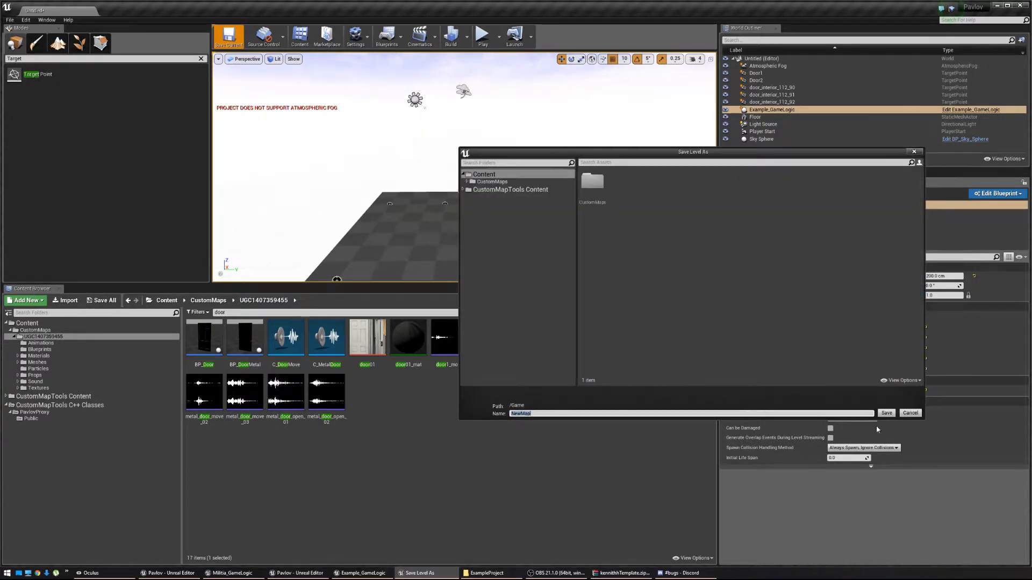
{"action": "double_click", "coordinate": [588, 188]}
{"action": "double_click", "coordinate": [589, 189]}
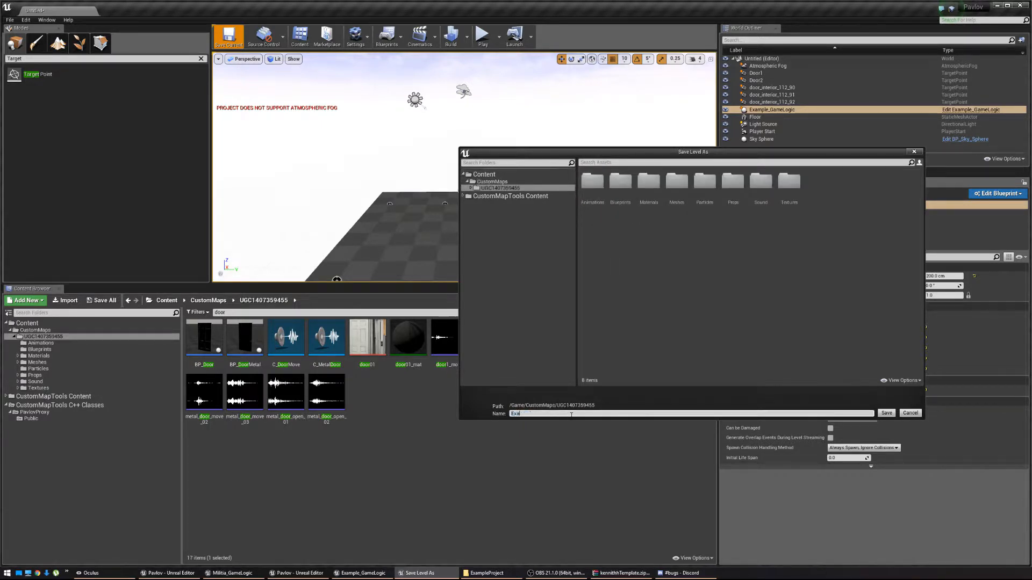
{"action": "key", "text": "Return"}
Set the Light Source mobility to Static and delete the Atmospheric Fog actor.
{"action": "left_click", "coordinate": [763, 125]}
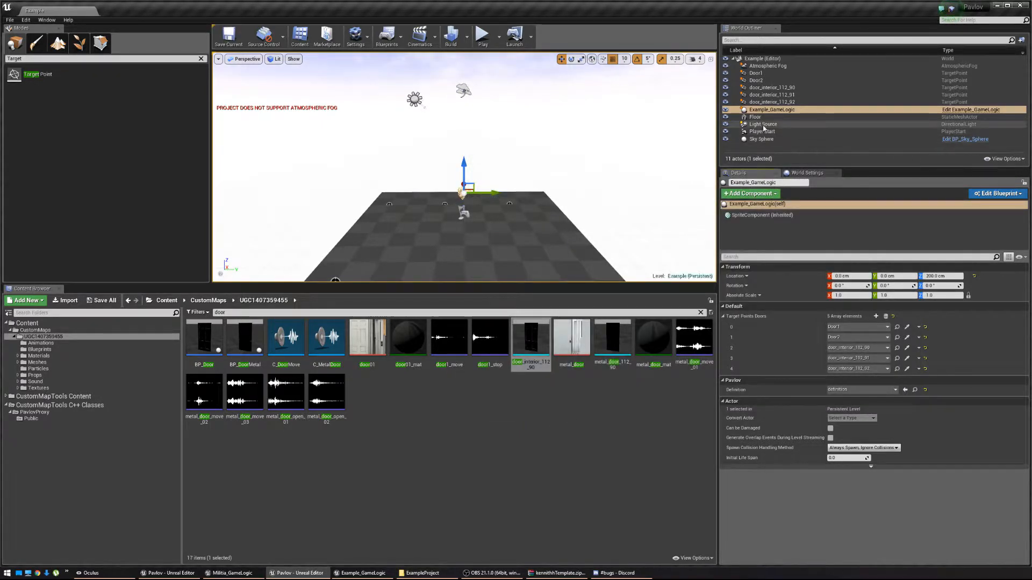
{"action": "left_click", "coordinate": [845, 305]}
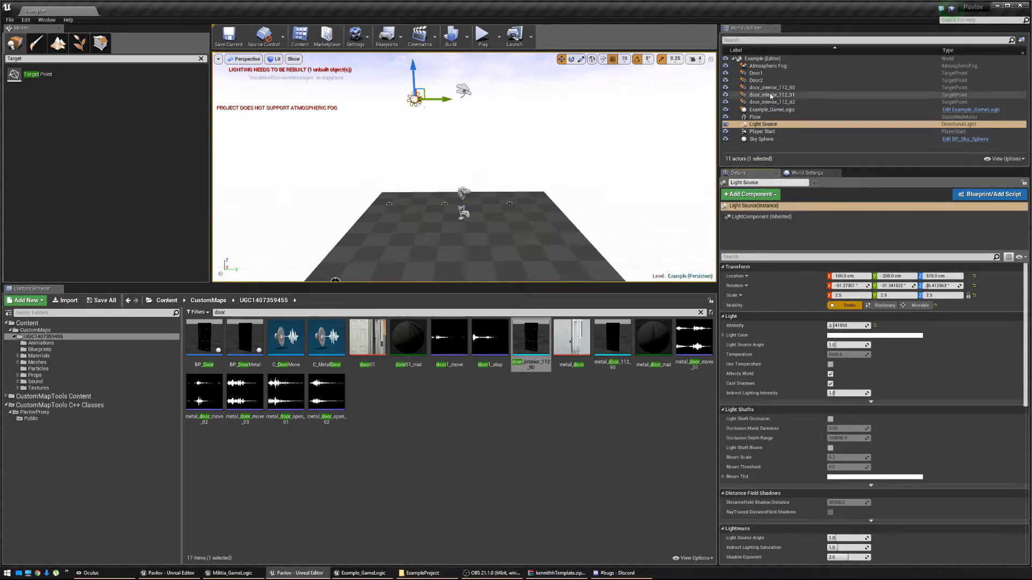
{"action": "left_click", "coordinate": [766, 67]}
{"action": "key", "text": "Delete"}
{"action": "right_click_drag", "start_coordinate": [592, 203], "coordinate": [583, 216]}
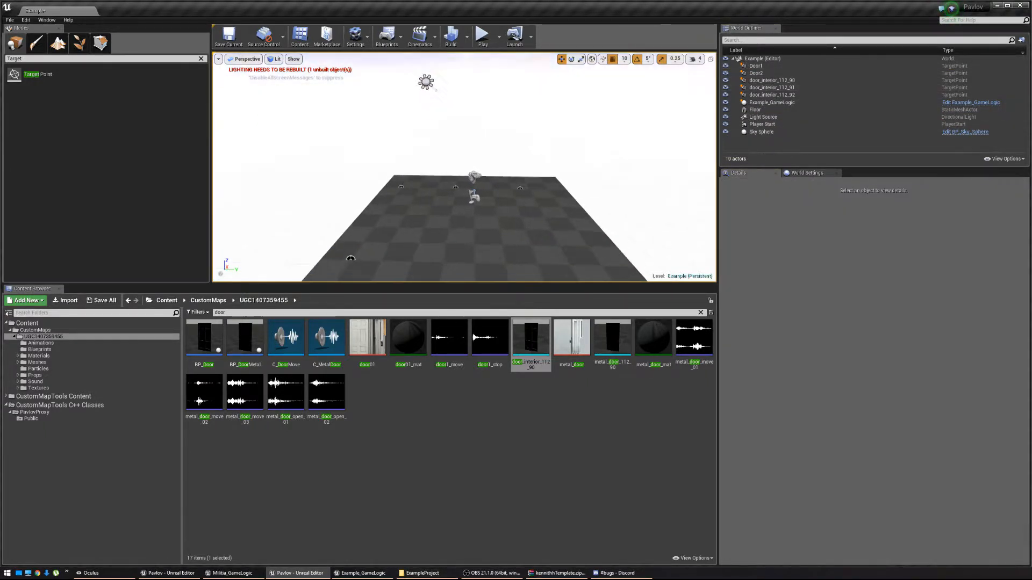
Play-test the level, walking around the spawned dark and white doors, then stop.
{"action": "left_click", "coordinate": [481, 46]}
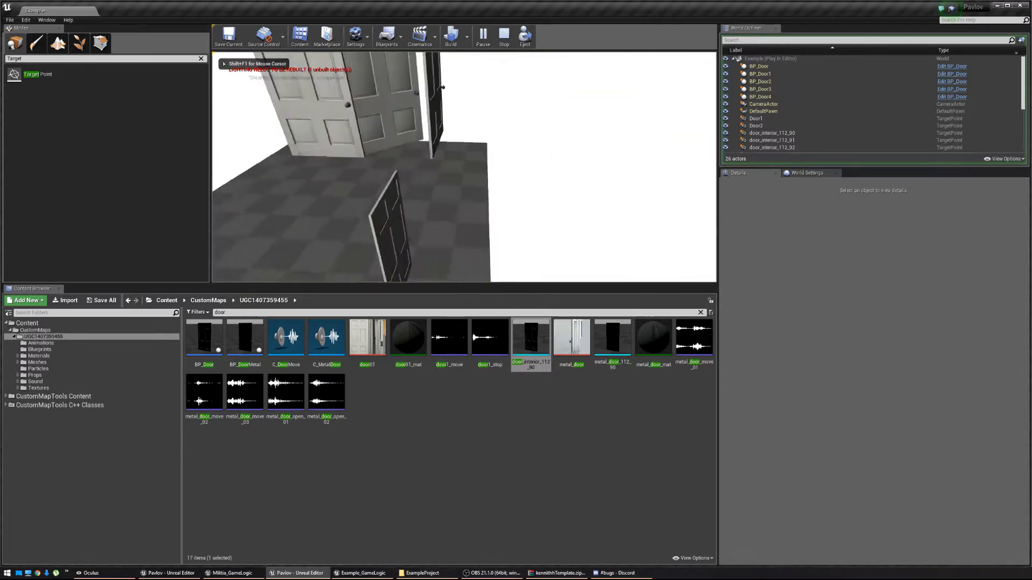
{"action": "key", "text": "s"}
{"action": "key", "text": "w"}
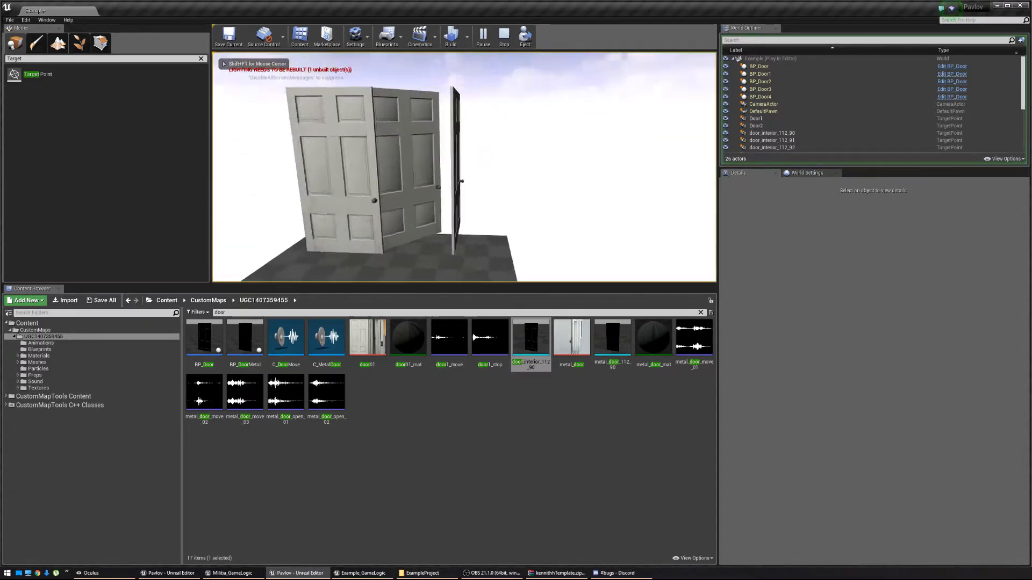
{"action": "key", "text": "w"}
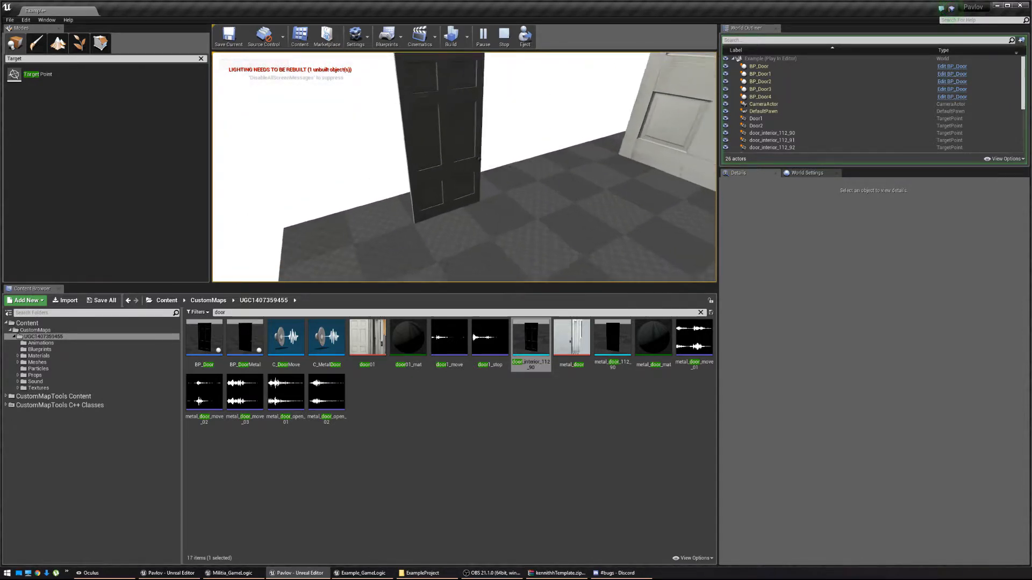
{"action": "key", "text": "w"}
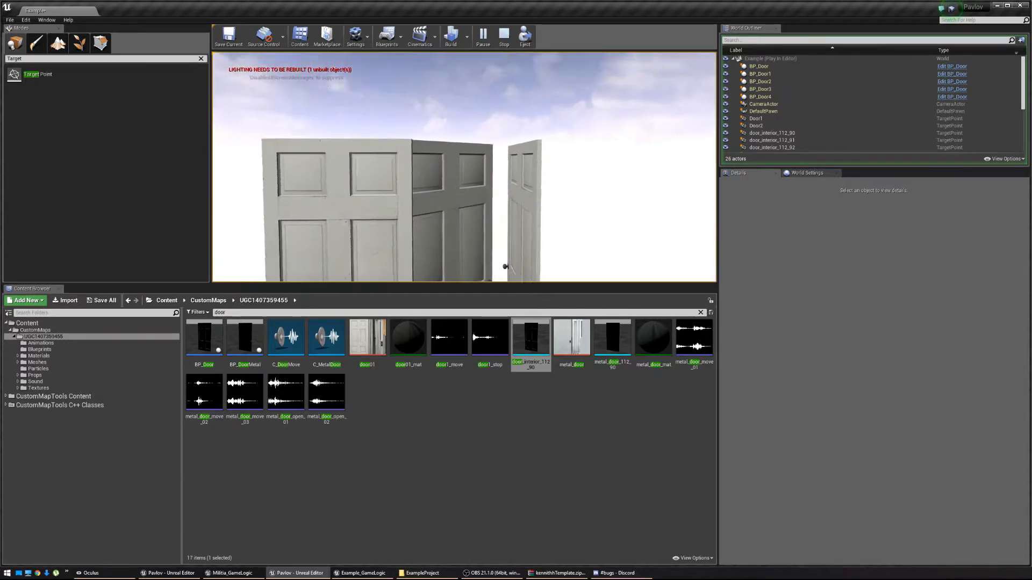
{"action": "key", "text": "w"}
{"action": "key", "text": "s"}
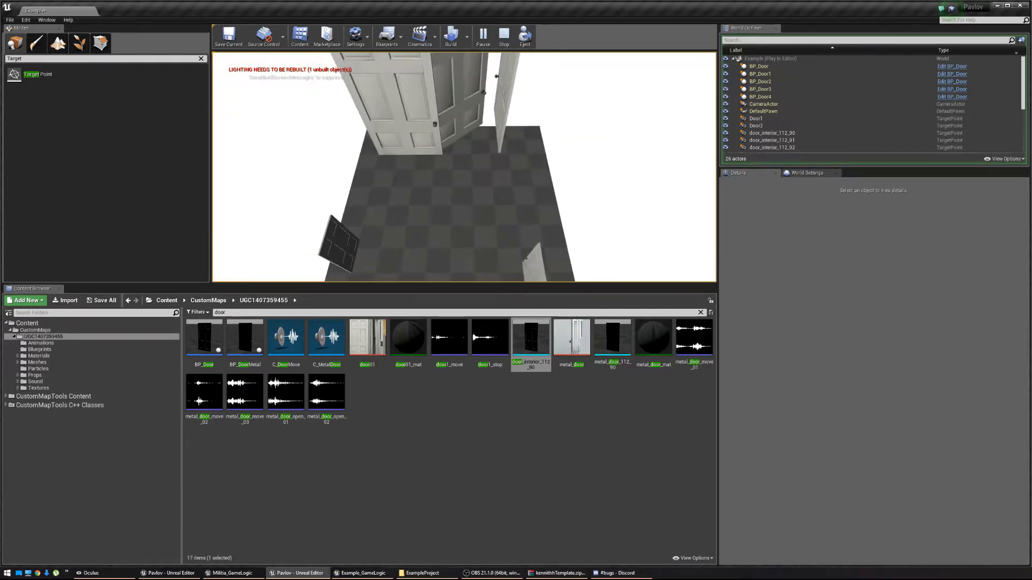
{"action": "key", "text": "Escape"}
{"action": "right_click_drag", "start_coordinate": [530, 212], "coordinate": [530, 202]}
Set the scale of the left, middle and right target points to 1.
{"action": "key", "text": "w"}
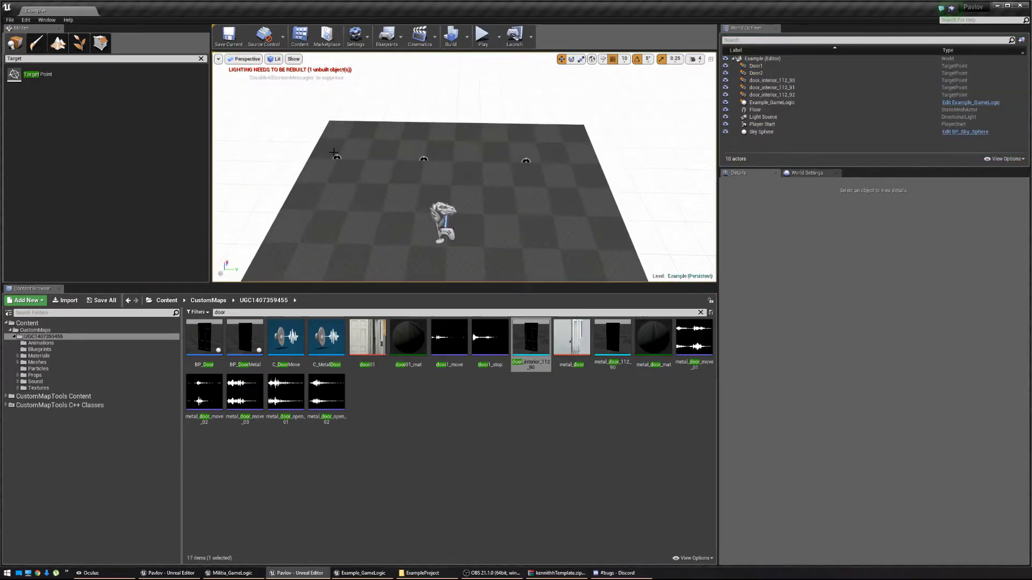
{"action": "left_click", "coordinate": [336, 158]}
{"action": "left_click", "coordinate": [423, 159], "text": "ctrl"}
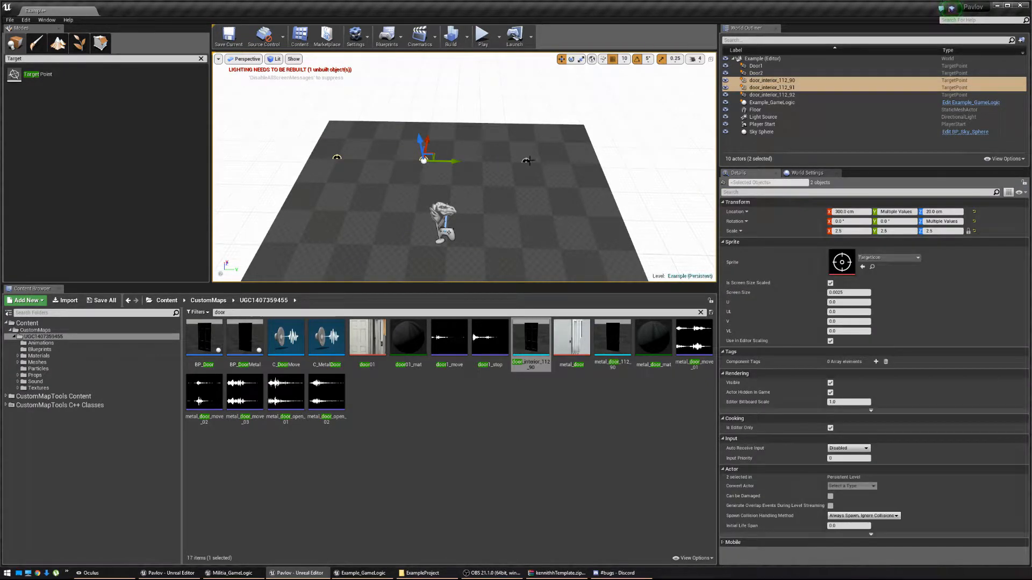
{"action": "left_click", "coordinate": [529, 160], "text": "ctrl"}
{"action": "type", "text": "1"}
{"action": "key", "text": "Return"}
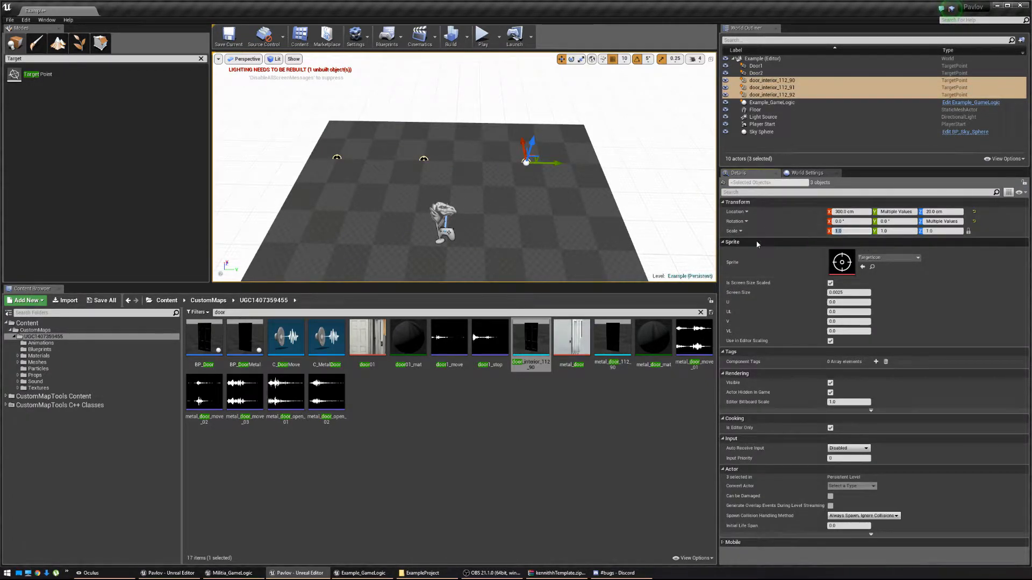
Run another test play, flying around to inspect the spawned doors, then stop.
{"action": "left_click", "coordinate": [482, 36]}
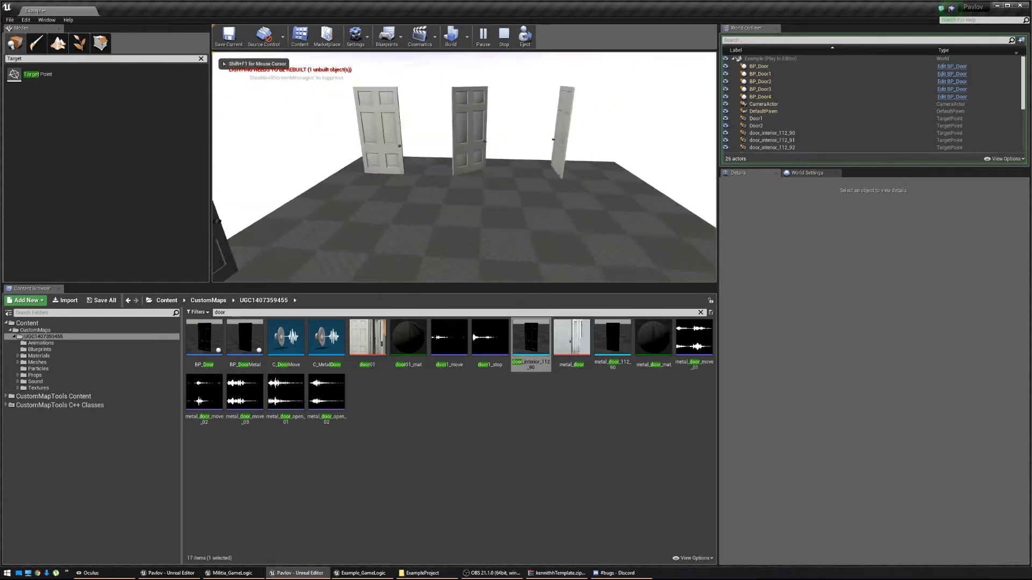
{"action": "key", "text": "w"}
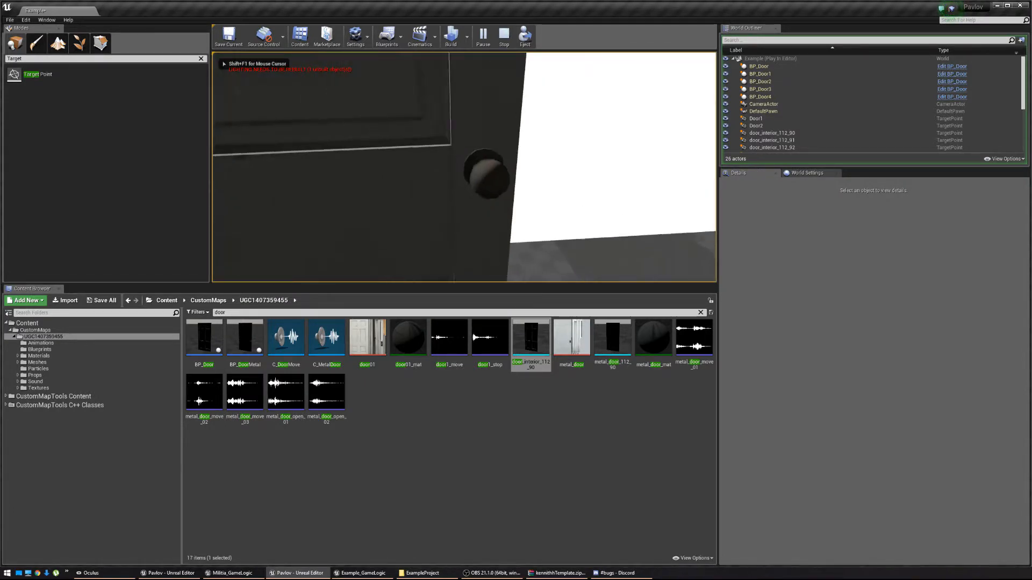
{"action": "key", "text": "s"}
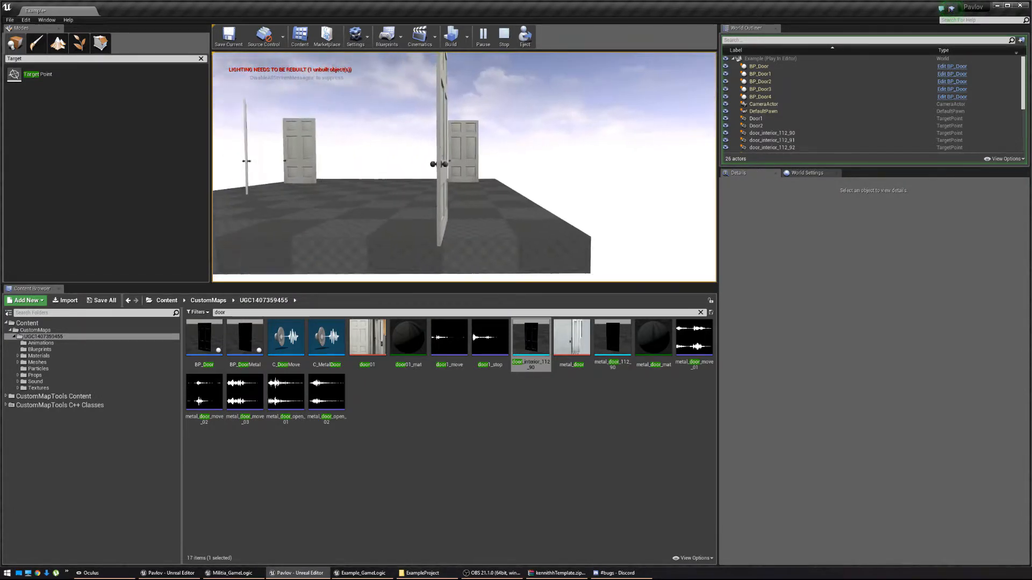
{"action": "key", "text": "w"}
{"action": "key", "text": "s"}
{"action": "key", "text": "w"}
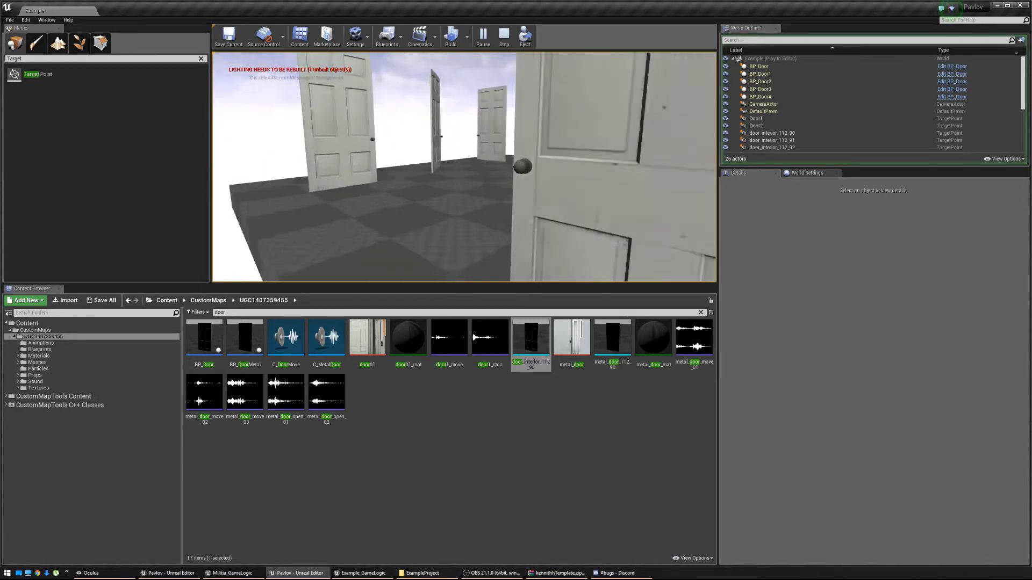
{"action": "key", "text": "s"}
{"action": "key", "text": "s"}
{"action": "key", "text": "w"}
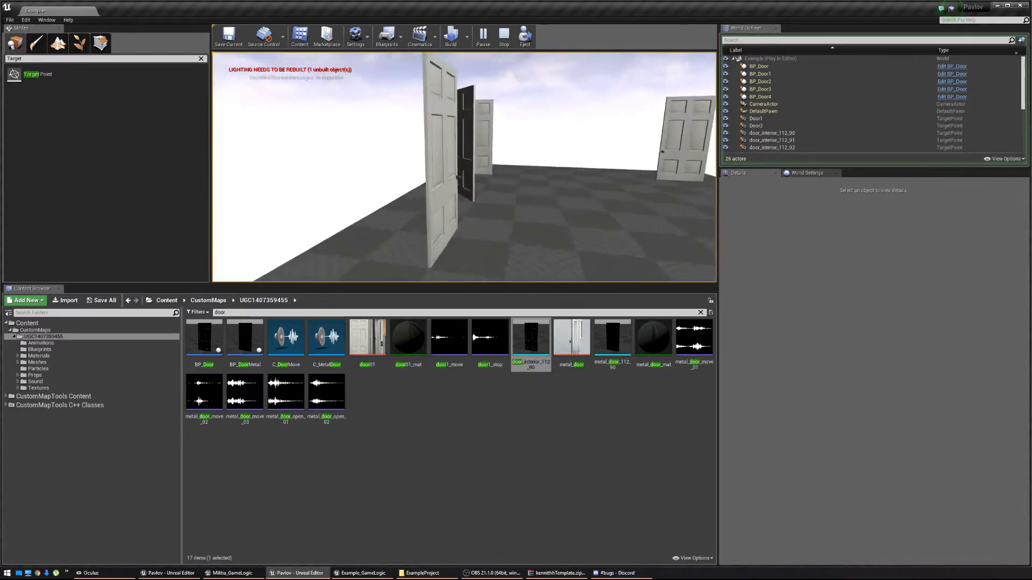
{"action": "key", "text": "s"}
{"action": "key", "text": "w"}
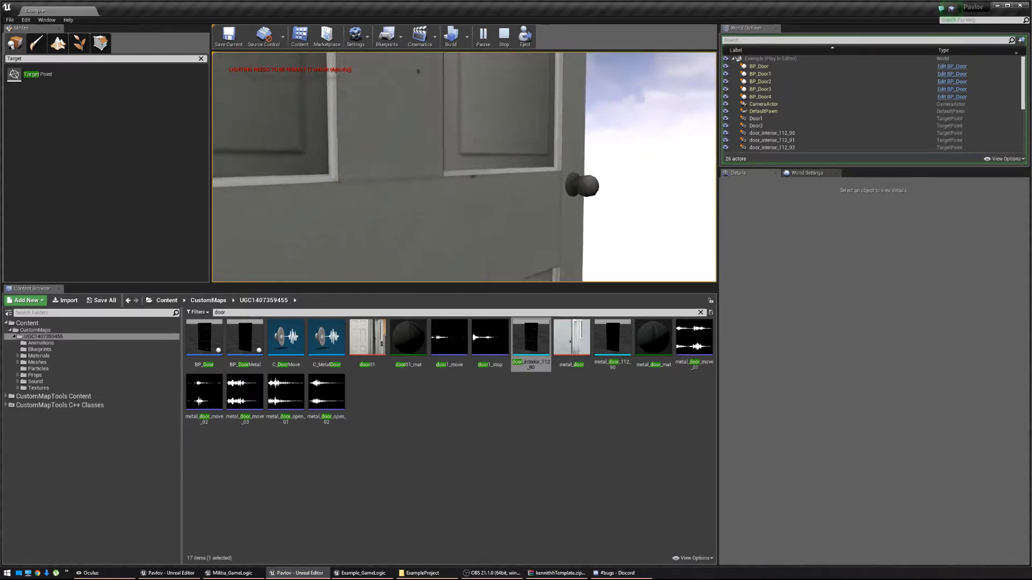
{"action": "key", "text": "w"}
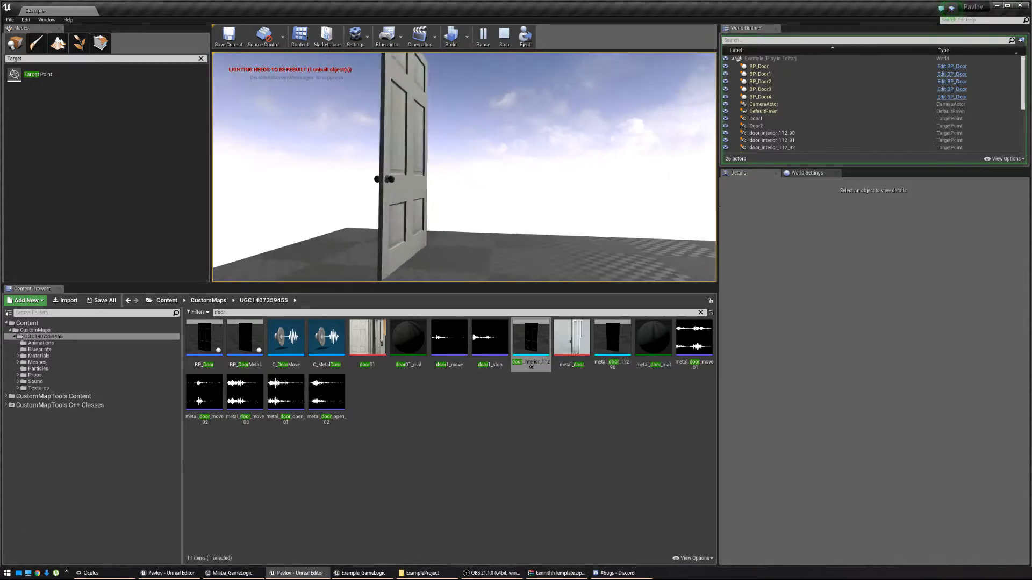
{"action": "key", "text": "s"}
{"action": "key", "text": "s"}
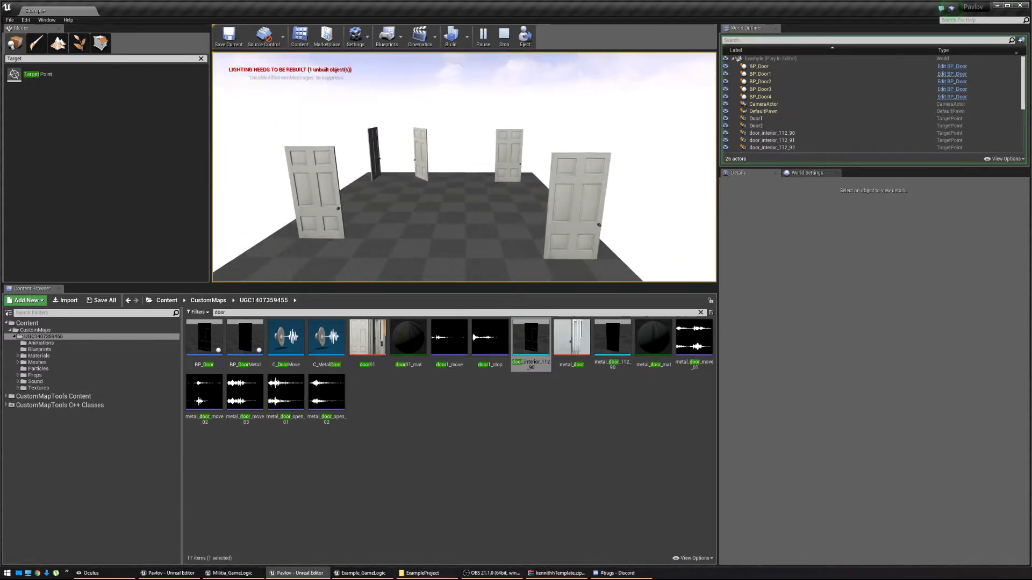
{"action": "key", "text": "Escape"}
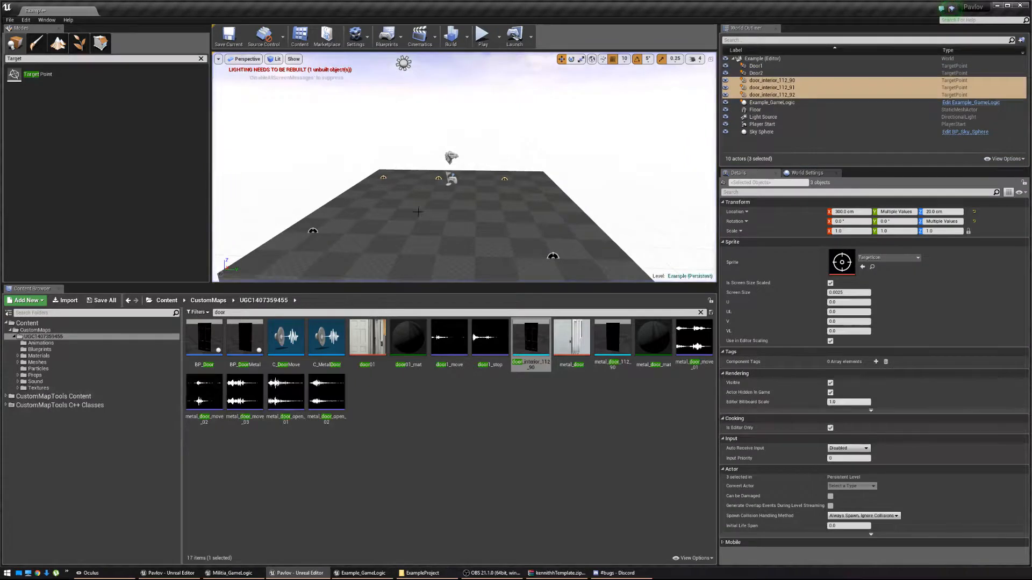
Select the door_interior_112_92 target point, then return to the Example_GameLogic event graph.
{"action": "key", "text": "w"}
{"action": "mouse_move", "coordinate": [418, 212]}
{"action": "right_mouse_down"}
{"action": "mouse_move", "coordinate": [437, 232]}
{"action": "mouse_move", "coordinate": [426, 230]}
{"action": "right_mouse_up"}
{"action": "key", "text": "s"}
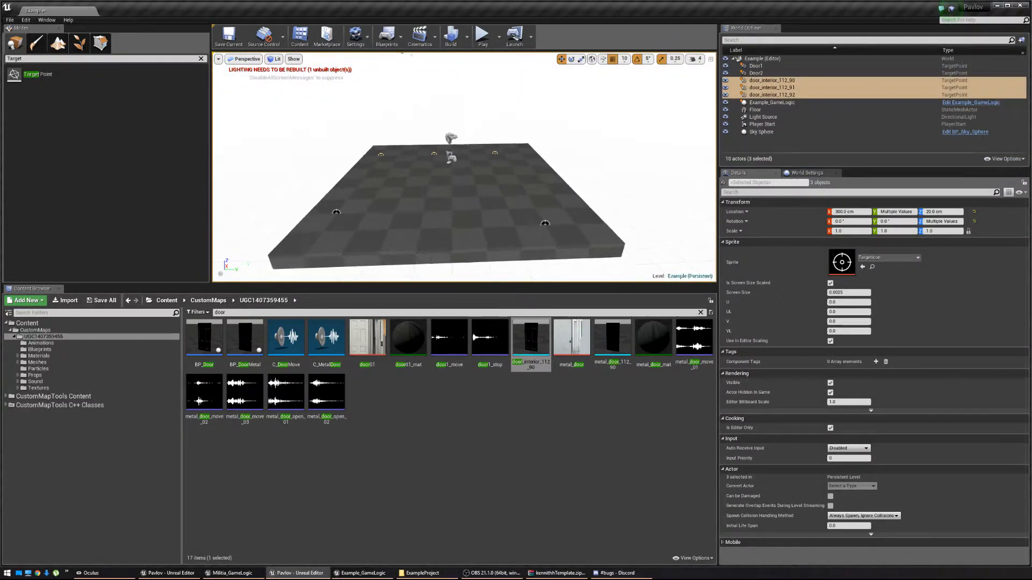
{"action": "key", "text": "w"}
{"action": "right_click_drag", "start_coordinate": [468, 157], "coordinate": [468, 158]}
{"action": "key", "text": "s"}
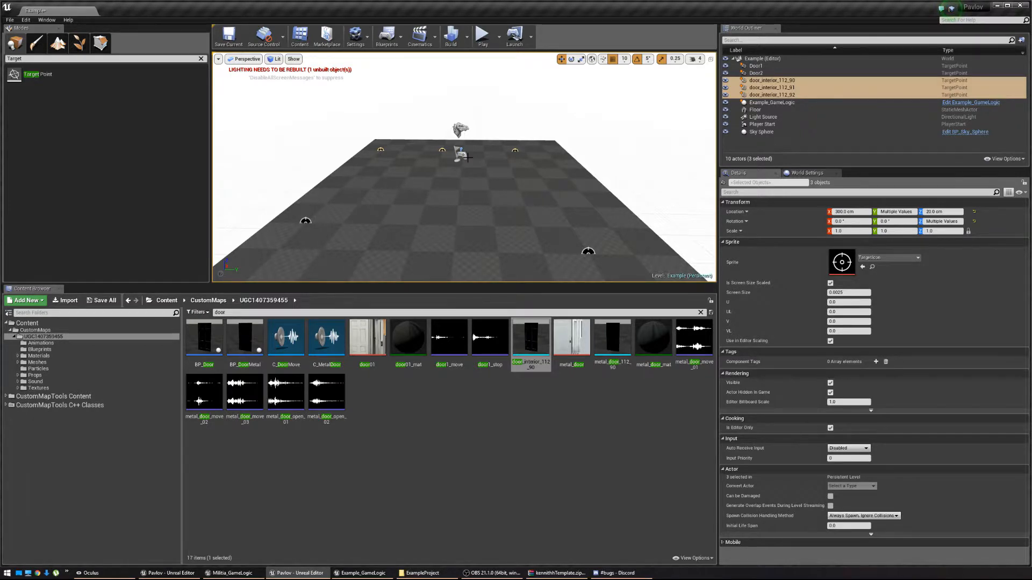
{"action": "left_click", "coordinate": [771, 94]}
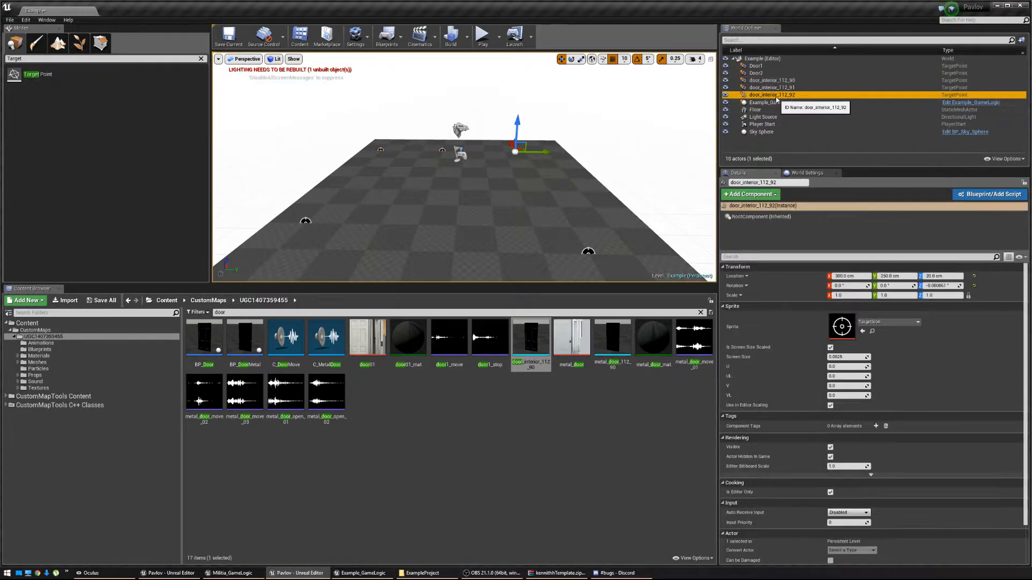
{"action": "left_click", "coordinate": [453, 385]}
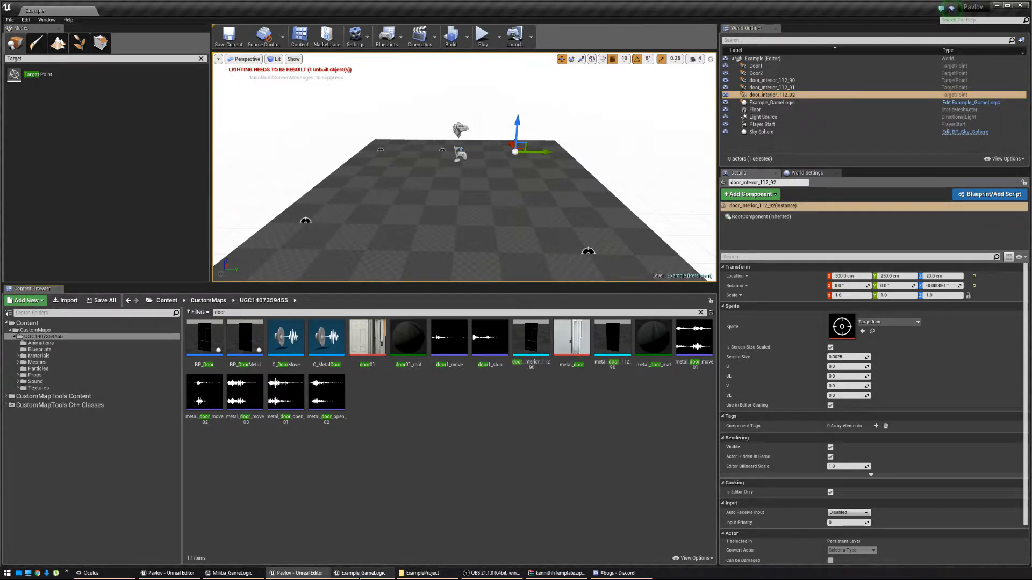
{"action": "left_click", "coordinate": [359, 578]}
{"action": "right_click_drag", "start_coordinate": [381, 358], "coordinate": [420, 362]}
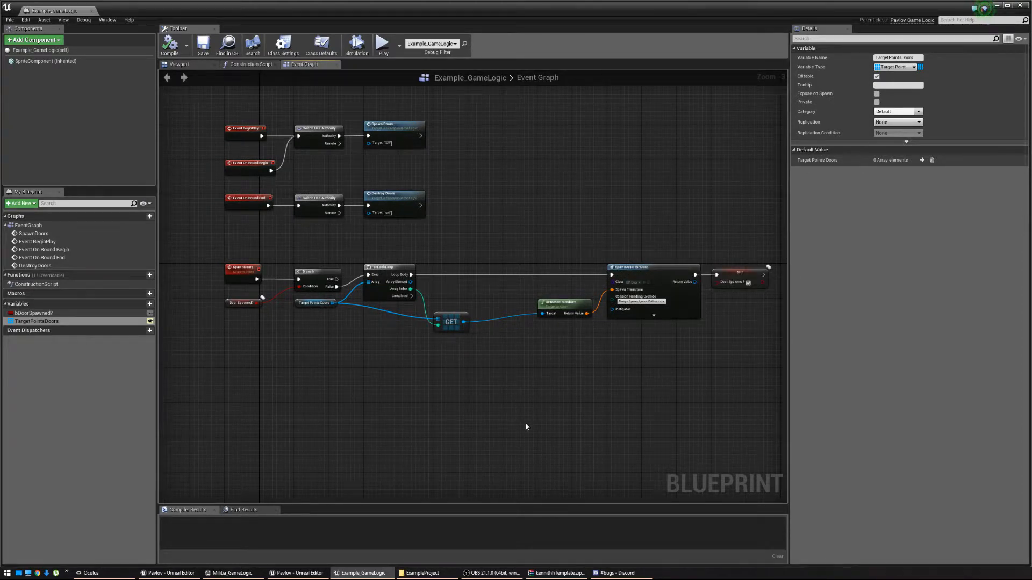
Add a new Custom Event node below the SpawnDoors event.
{"action": "right_click_drag", "start_coordinate": [499, 398], "coordinate": [519, 364]}
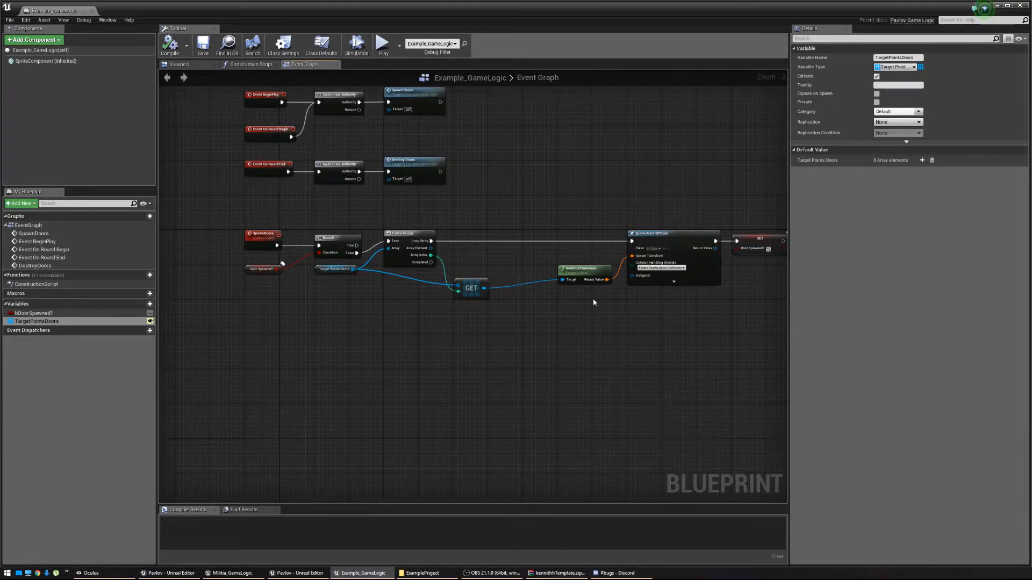
{"action": "right_click_drag", "start_coordinate": [593, 300], "coordinate": [540, 297]}
{"action": "left_click_drag", "start_coordinate": [551, 217], "coordinate": [566, 230]}
{"action": "right_click_drag", "start_coordinate": [391, 357], "coordinate": [381, 337]}
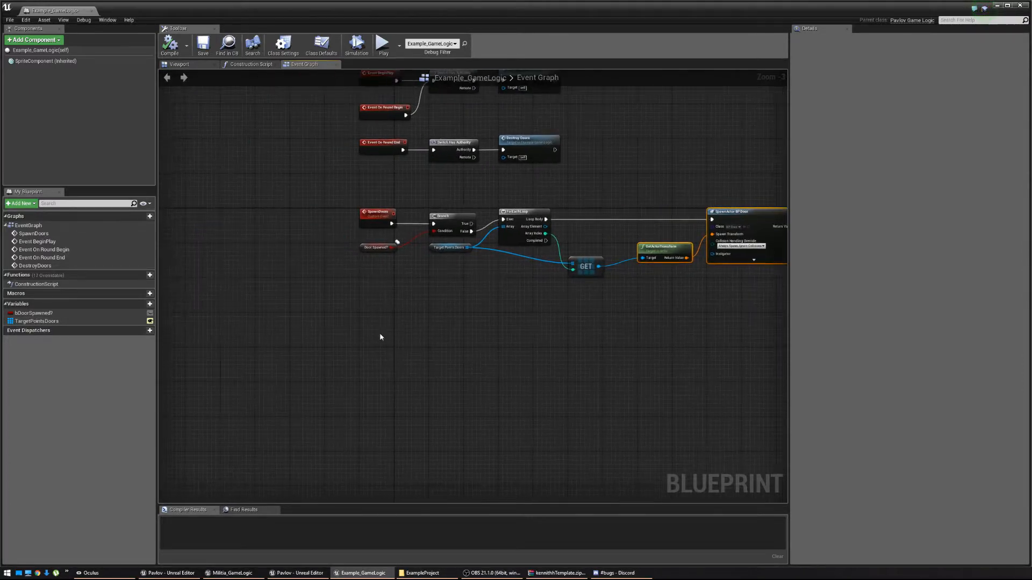
{"action": "right_click", "coordinate": [363, 297]}
{"action": "key", "text": "Escape"}
{"action": "scroll", "coordinate": [341, 322], "scroll_direction": "up", "scroll_amount": 3}
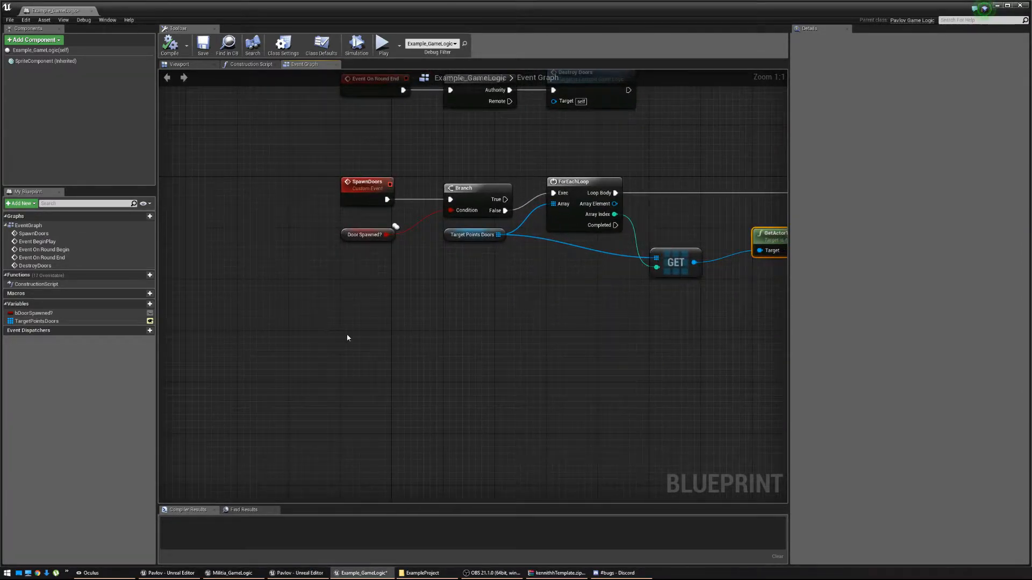
{"action": "right_click", "coordinate": [347, 338]}
{"action": "type", "text": "C"}
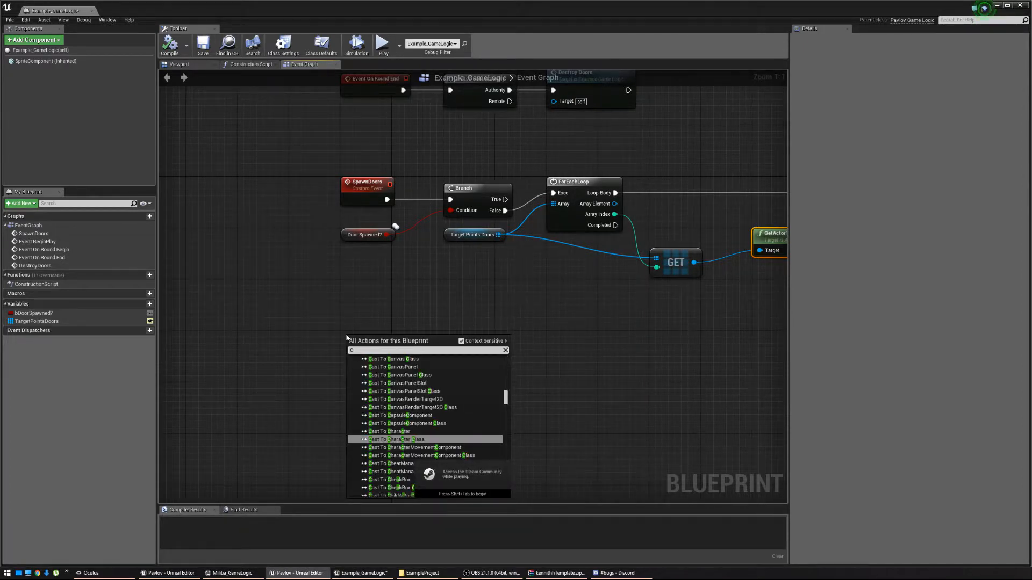
{"action": "type", "text": "ustom"}
{"action": "key", "text": "Return"}
Connect a Branch node to the SpawnWindowPanels event's exec pin.
{"action": "left_click_drag", "start_coordinate": [392, 176], "coordinate": [386, 362]}
{"action": "left_click", "coordinate": [387, 362]}
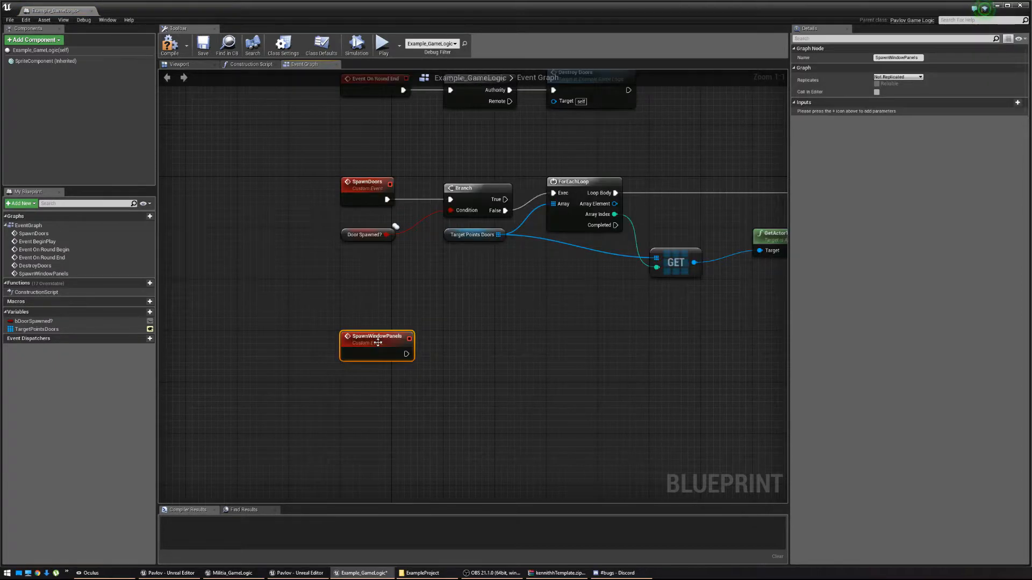
{"action": "right_click_drag", "start_coordinate": [419, 360], "coordinate": [398, 356]}
{"action": "left_click_drag", "start_coordinate": [414, 354], "coordinate": [458, 344]}
{"action": "type", "text": "branch"}
{"action": "key", "text": "Return"}
{"action": "right_click_drag", "start_coordinate": [578, 368], "coordinate": [488, 384]}
Promote the Branch condition to a new boolean variable NewVar_0.
{"action": "right_click_drag", "start_coordinate": [782, 245], "coordinate": [684, 254]}
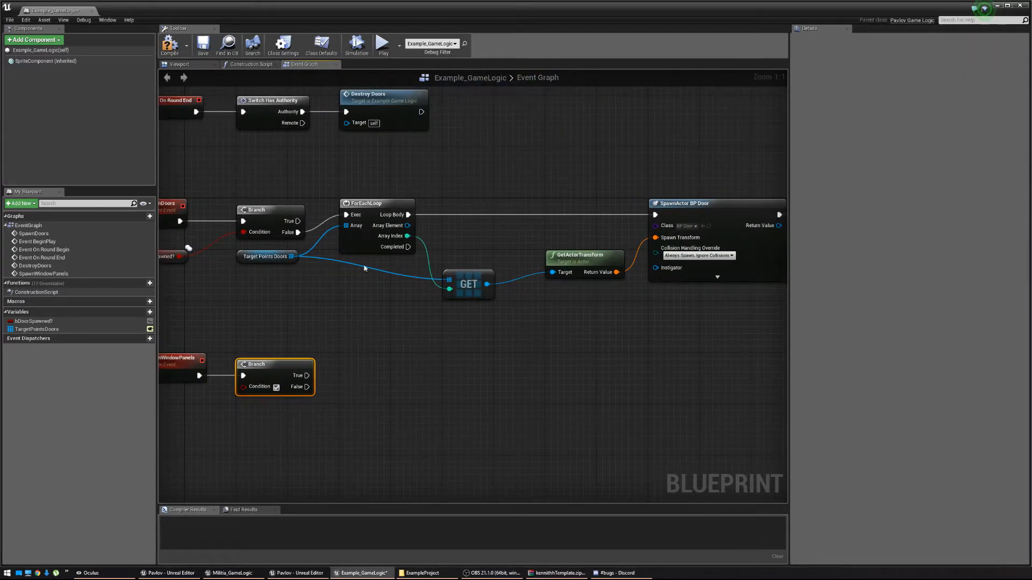
{"action": "right_click_drag", "start_coordinate": [226, 301], "coordinate": [397, 278]}
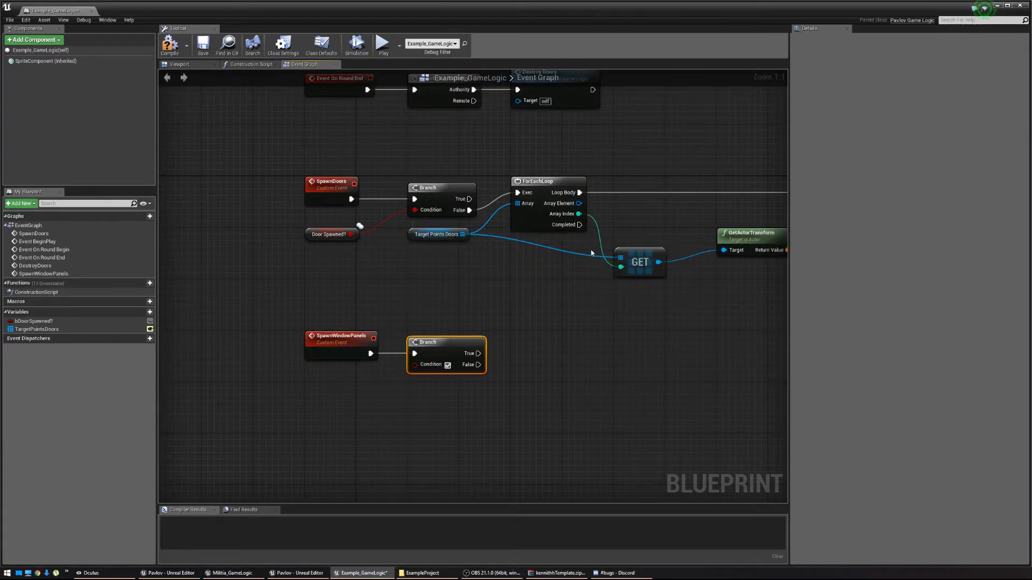
{"action": "right_click_drag", "start_coordinate": [655, 257], "coordinate": [331, 286]}
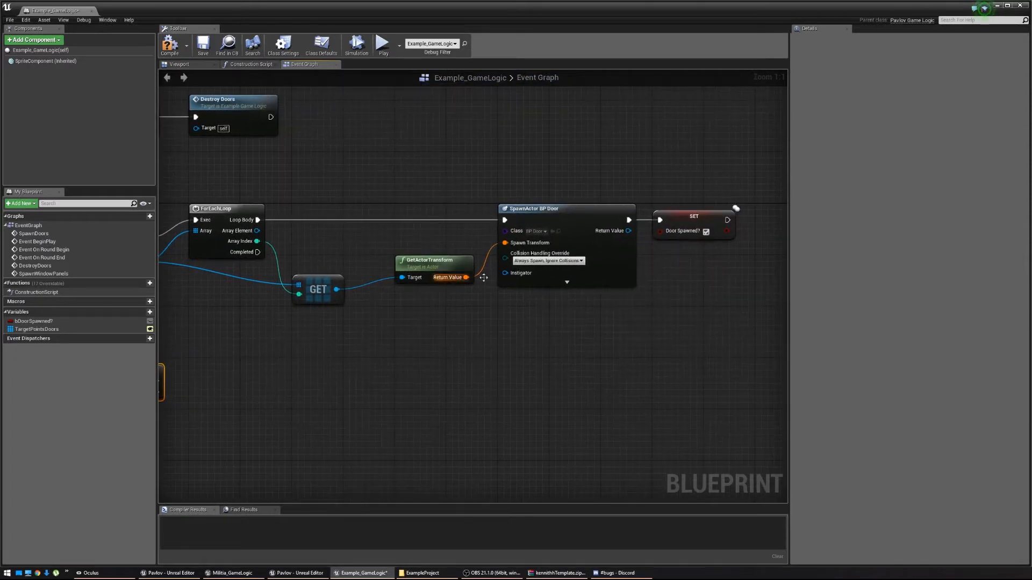
{"action": "right_click_drag", "start_coordinate": [353, 380], "coordinate": [679, 307]}
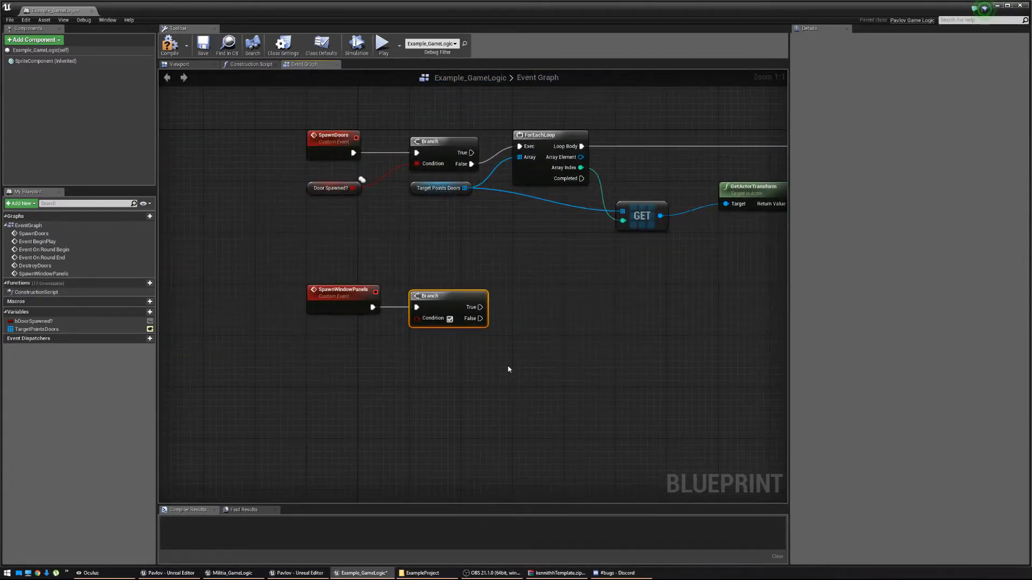
{"action": "right_click_drag", "start_coordinate": [458, 347], "coordinate": [467, 325]}
{"action": "left_click_drag", "start_coordinate": [333, 329], "coordinate": [333, 329]}
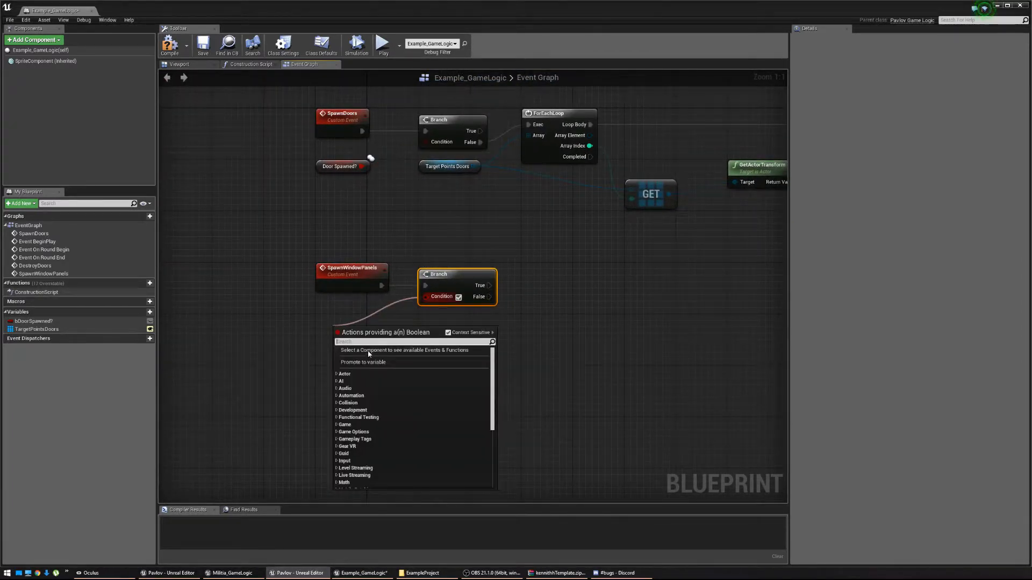
{"action": "left_click", "coordinate": [355, 359]}
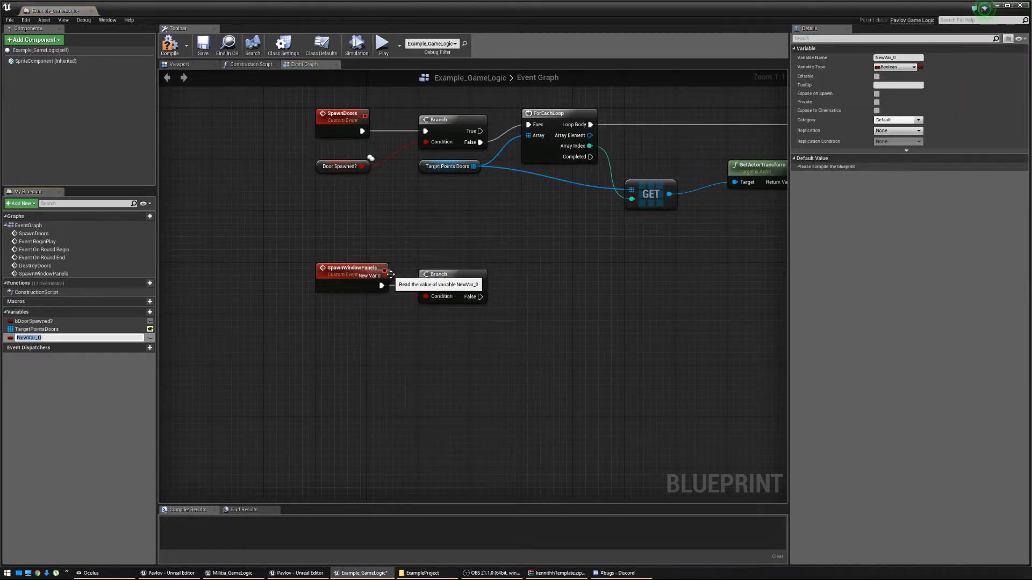
{"action": "left_click_drag", "start_coordinate": [390, 275], "coordinate": [367, 322]}
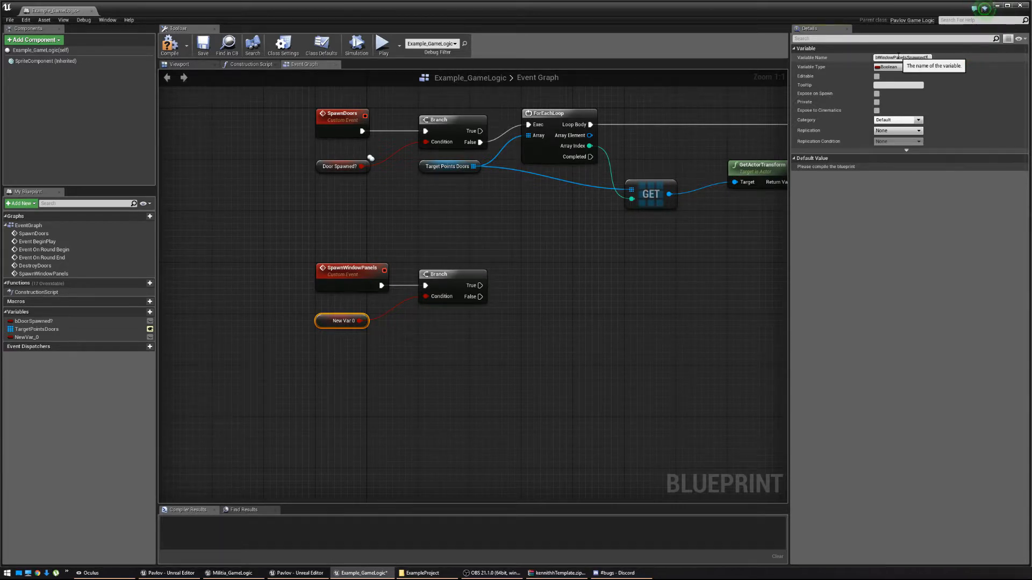
Name the boolean bWindowPanelsSpawned?, untick its default value, and drag a wire from the Branch's False pin.
{"action": "key", "text": "Return"}
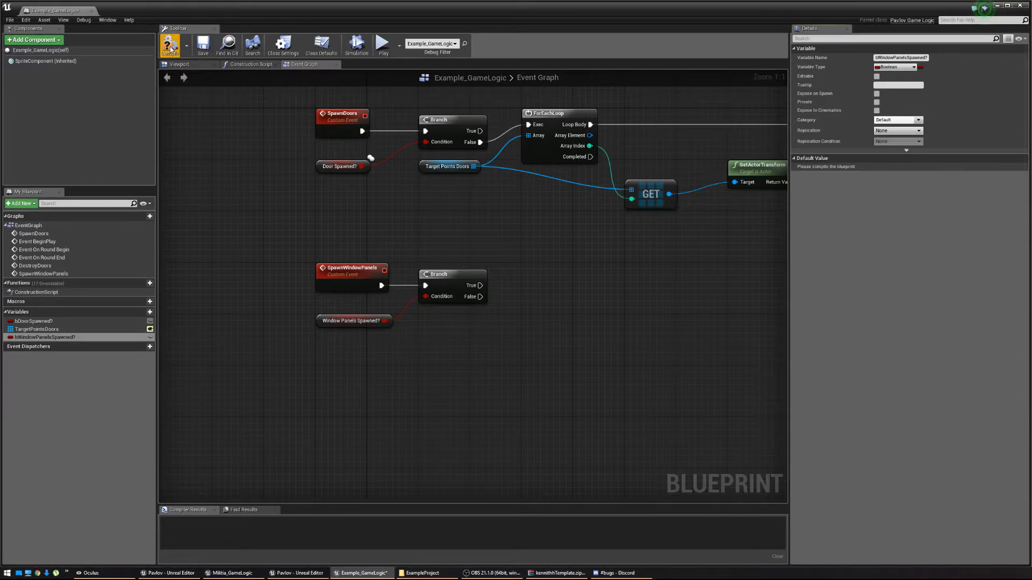
{"action": "left_click", "coordinate": [876, 168]}
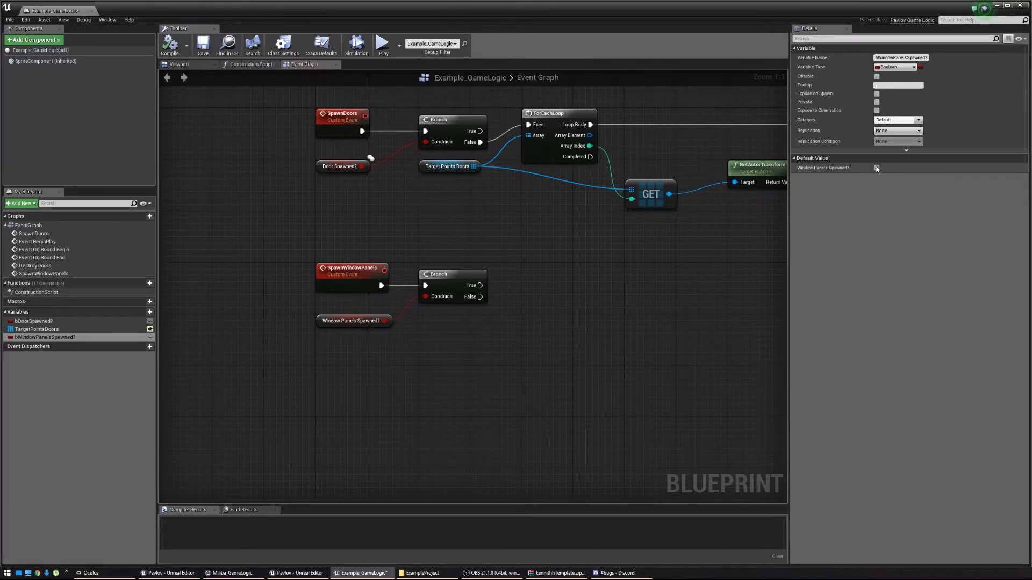
{"action": "right_click_drag", "start_coordinate": [511, 295], "coordinate": [345, 312]}
{"action": "left_click_drag", "start_coordinate": [343, 317], "coordinate": [388, 309]}
Place a ForEachLoop on the window-panel Branch's False output, aligned with the Branch.
{"action": "type", "text": "For each"}
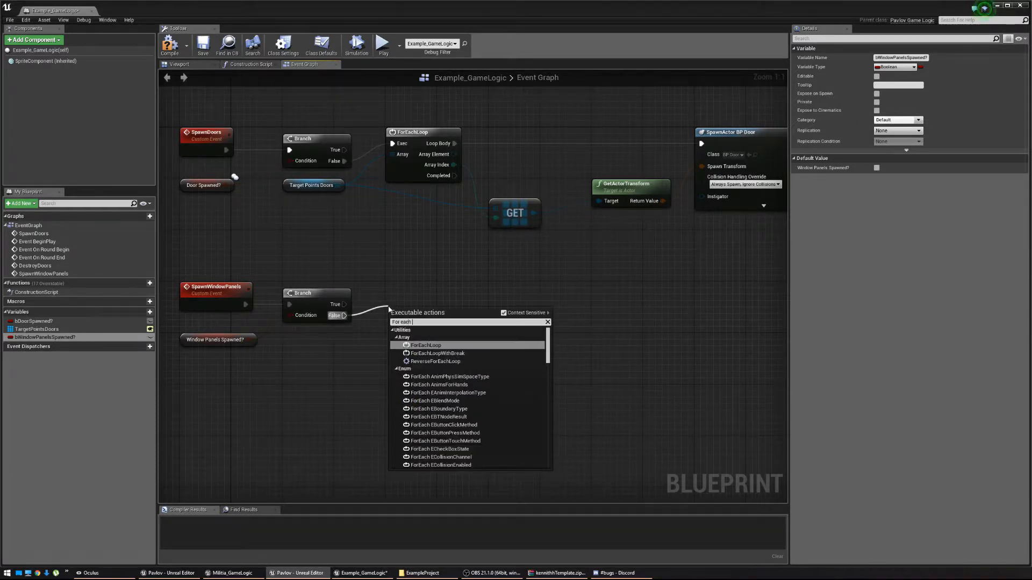
{"action": "key", "text": "Return"}
{"action": "left_click_drag", "start_coordinate": [424, 323], "coordinate": [427, 302]}
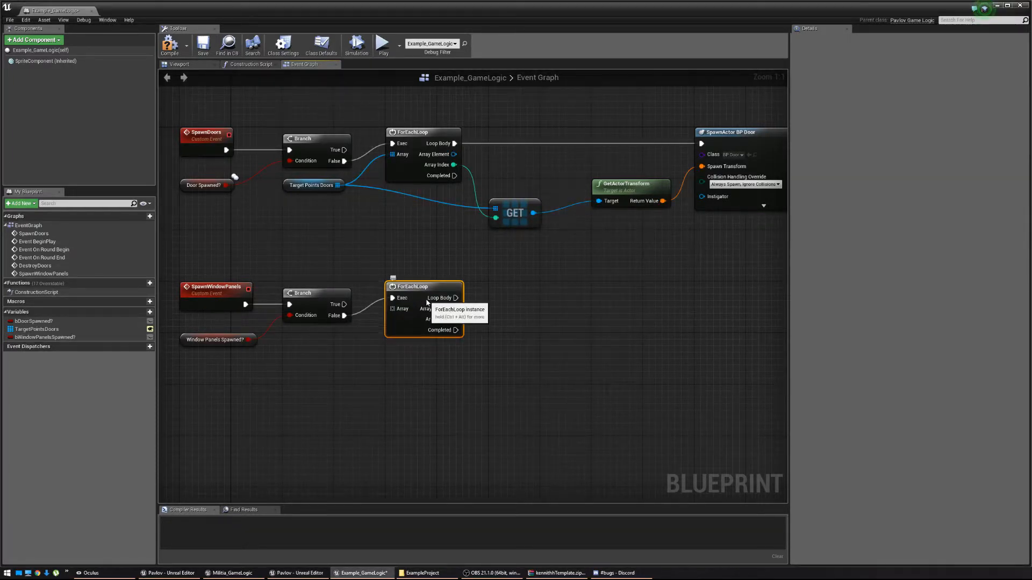
{"action": "right_click_drag", "start_coordinate": [309, 357], "coordinate": [393, 334]}
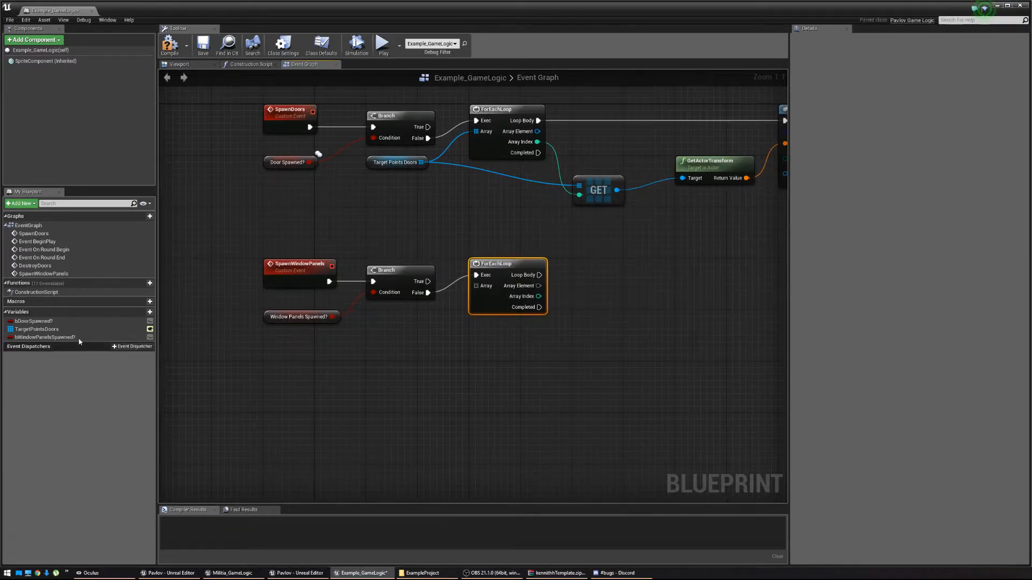
Duplicate the TargetPointsDoors array and rename the copy TargetPointsWindowPanels.
{"action": "right_click", "coordinate": [43, 330]}
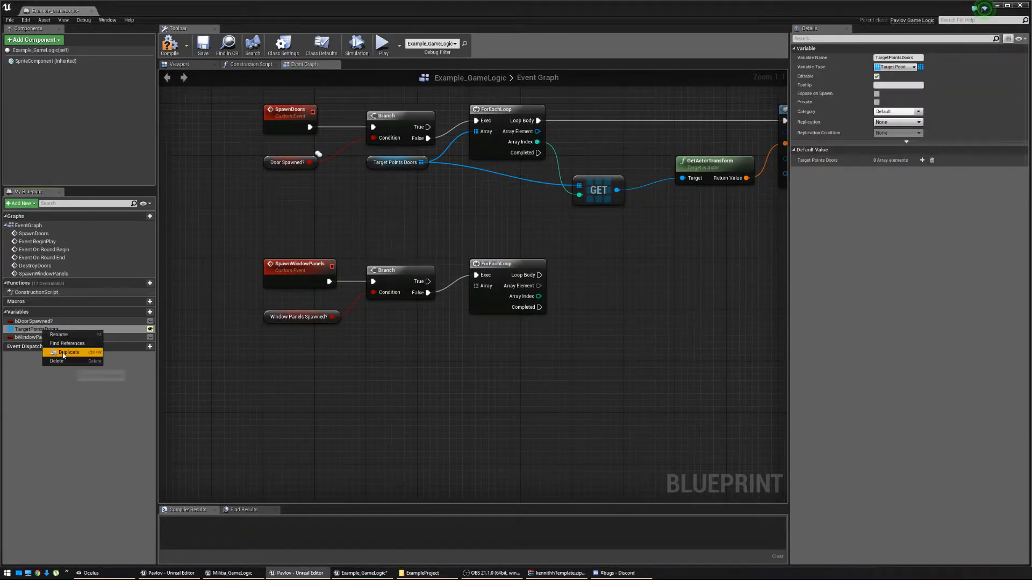
{"action": "left_click", "coordinate": [63, 353]}
{"action": "left_click", "coordinate": [48, 346]}
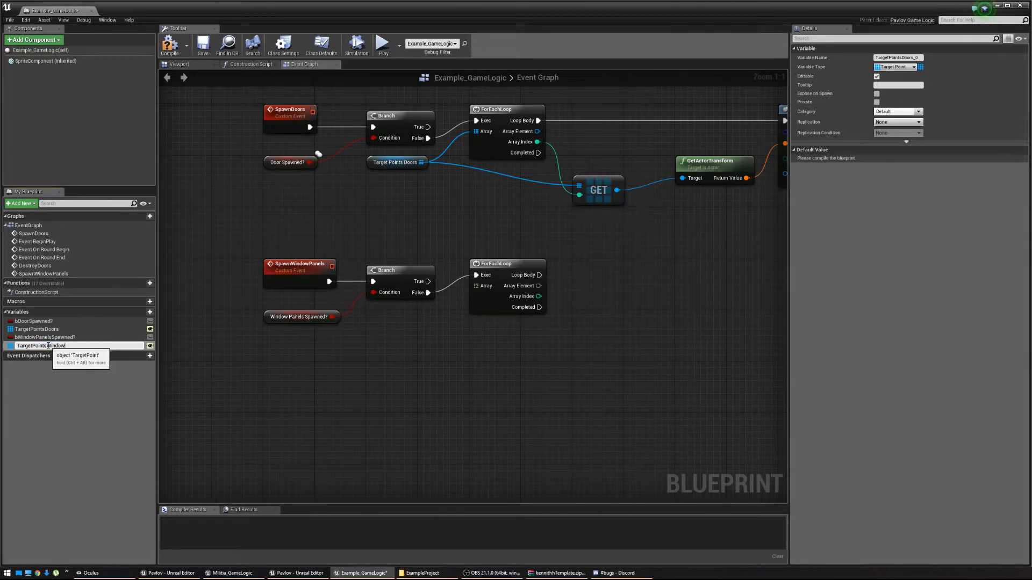
{"action": "type", "text": "WindowPanels"}
{"action": "key", "text": "Return"}
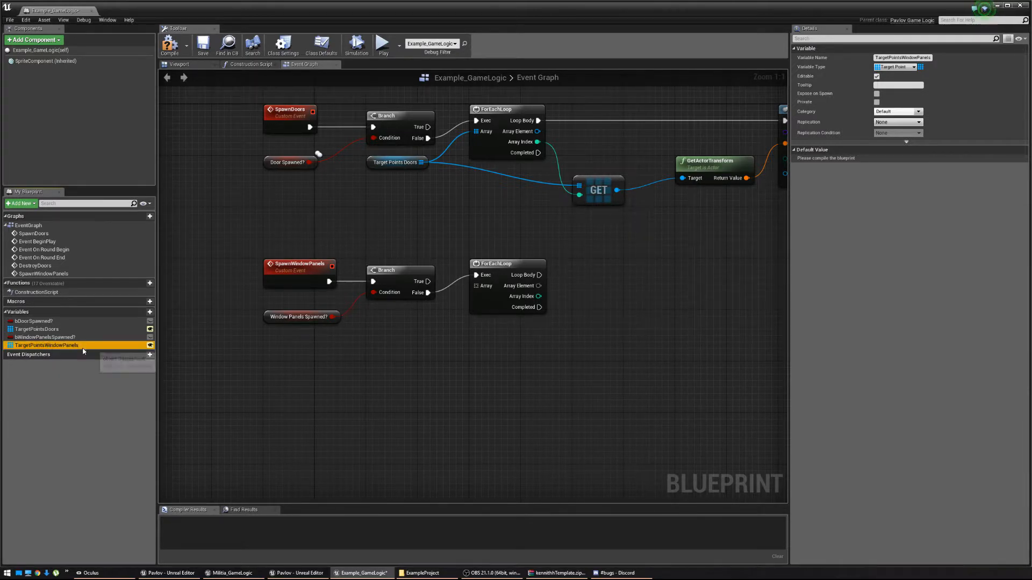
Wire a TargetPointsWindowPanels getter into the ForEachLoop's Array input.
{"action": "left_click_drag", "start_coordinate": [84, 351], "coordinate": [380, 325], "text": "ctrl"}
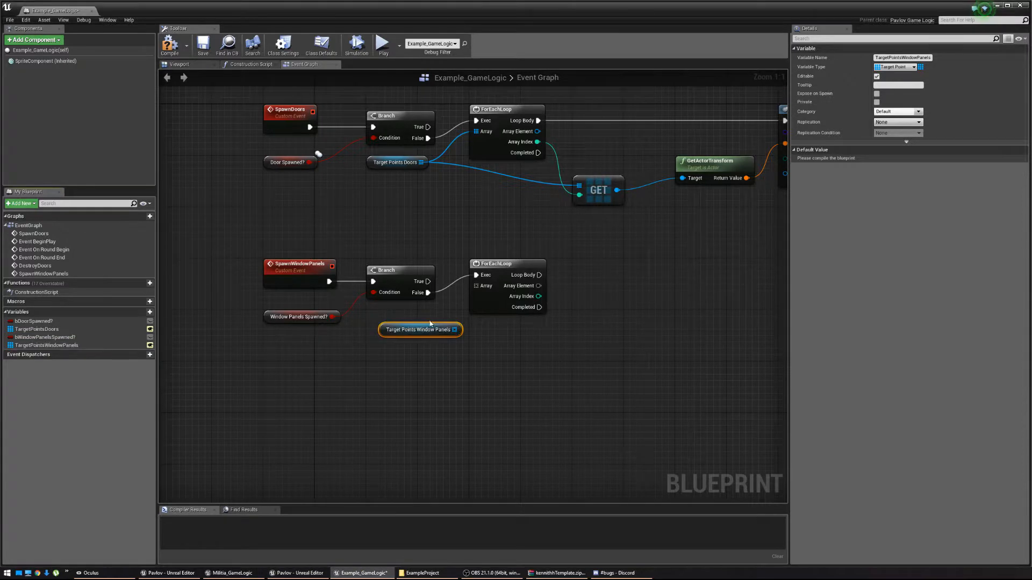
{"action": "left_click_drag", "start_coordinate": [456, 333], "coordinate": [476, 286]}
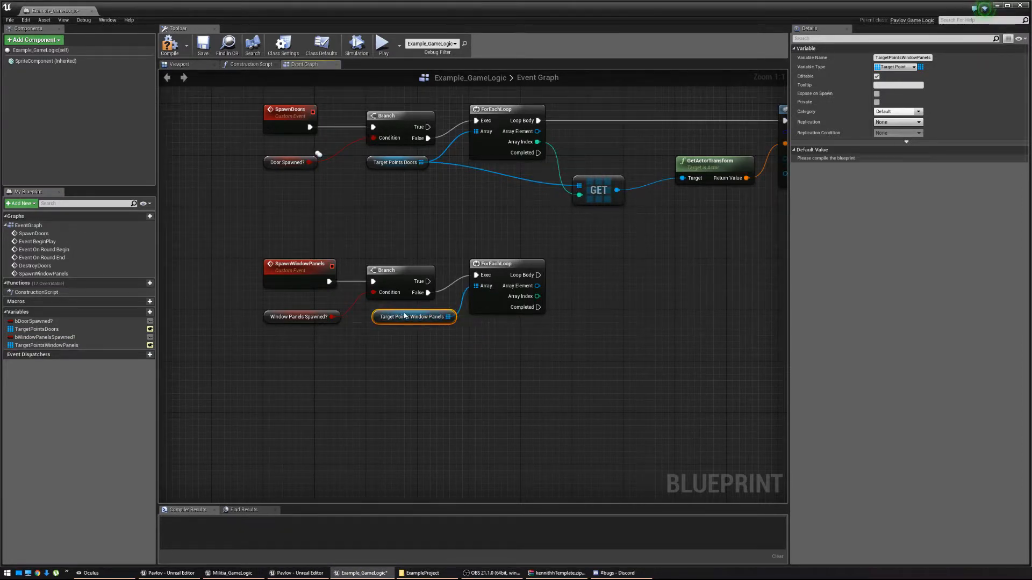
{"action": "left_click_drag", "start_coordinate": [412, 330], "coordinate": [398, 318]}
{"action": "right_click_drag", "start_coordinate": [398, 317], "coordinate": [444, 309]}
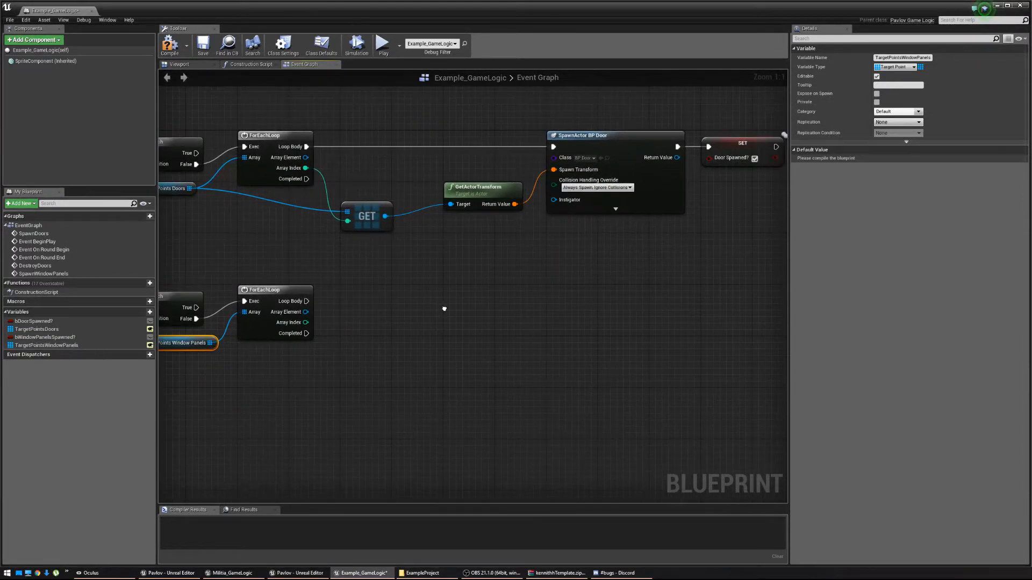
{"action": "left_click_drag", "start_coordinate": [306, 302], "coordinate": [552, 304]}
From Loop Body, spawn BP Window Panel actors with collision handling set to Always Spawn.
{"action": "type", "text": "Spawne"}
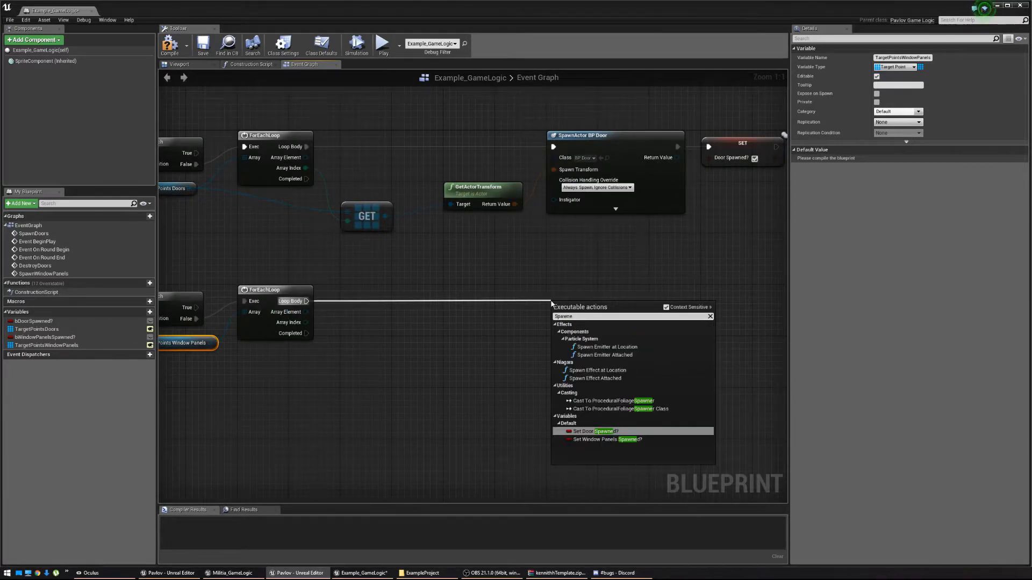
{"action": "type", "text": "r"}
{"action": "key", "text": "BackSpace"}
{"action": "key", "text": "BackSpace"}
{"action": "type", "text": "Actor"}
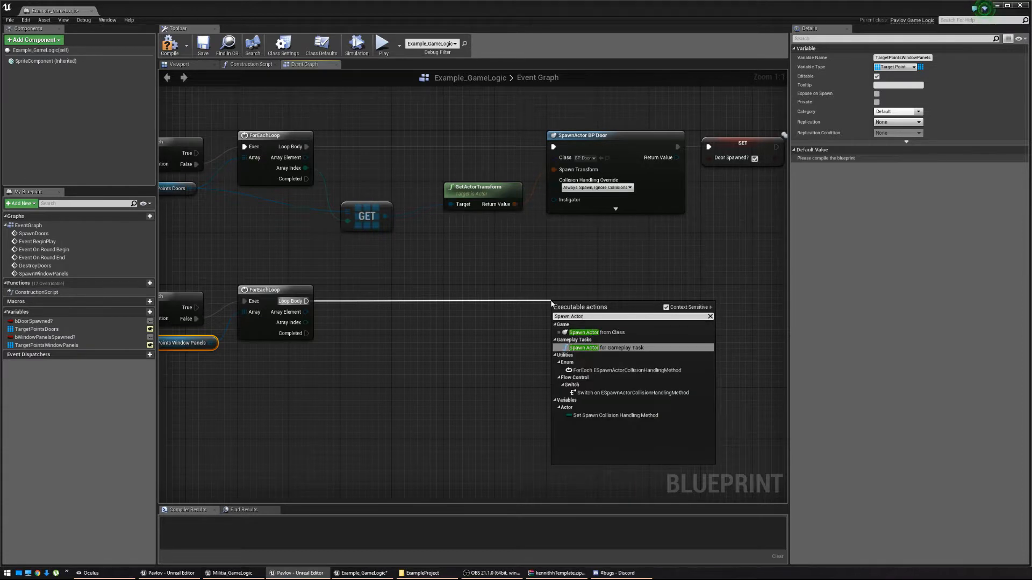
{"action": "left_click", "coordinate": [586, 333]}
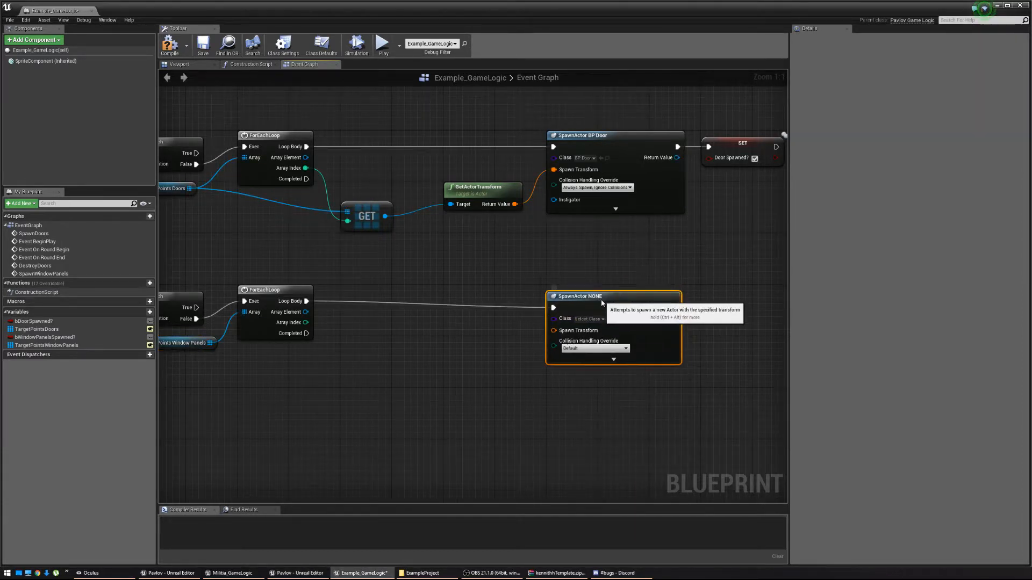
{"action": "left_click", "coordinate": [589, 312]}
{"action": "type", "text": "BP_Win"}
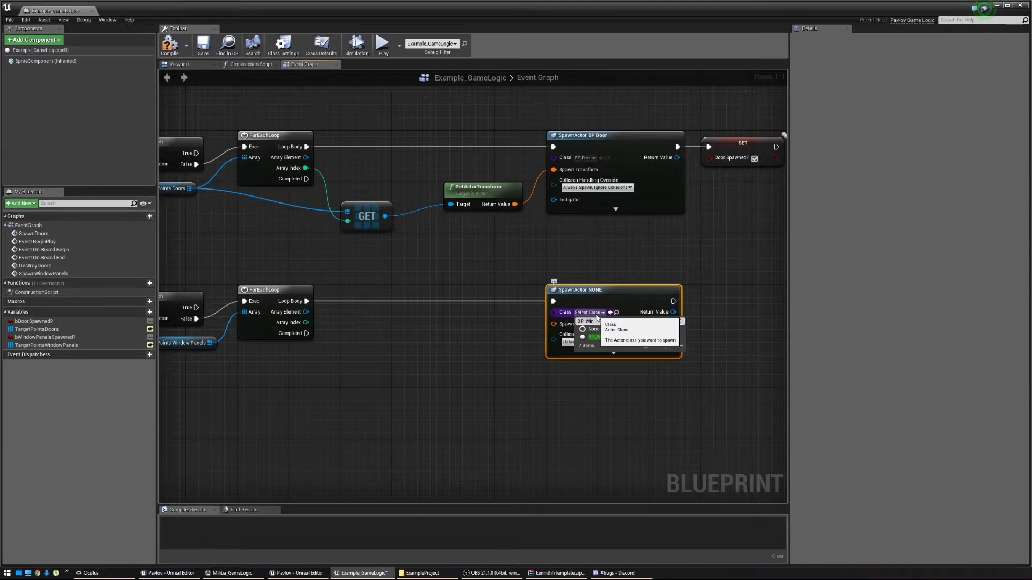
{"action": "left_click", "coordinate": [593, 337]}
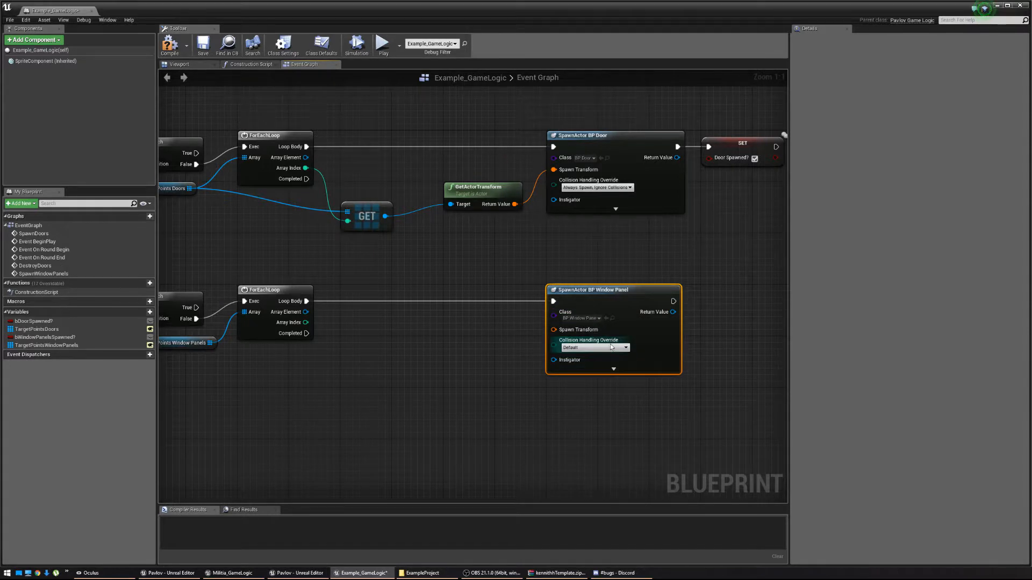
{"action": "left_click", "coordinate": [593, 348]}
{"action": "left_click", "coordinate": [599, 363]}
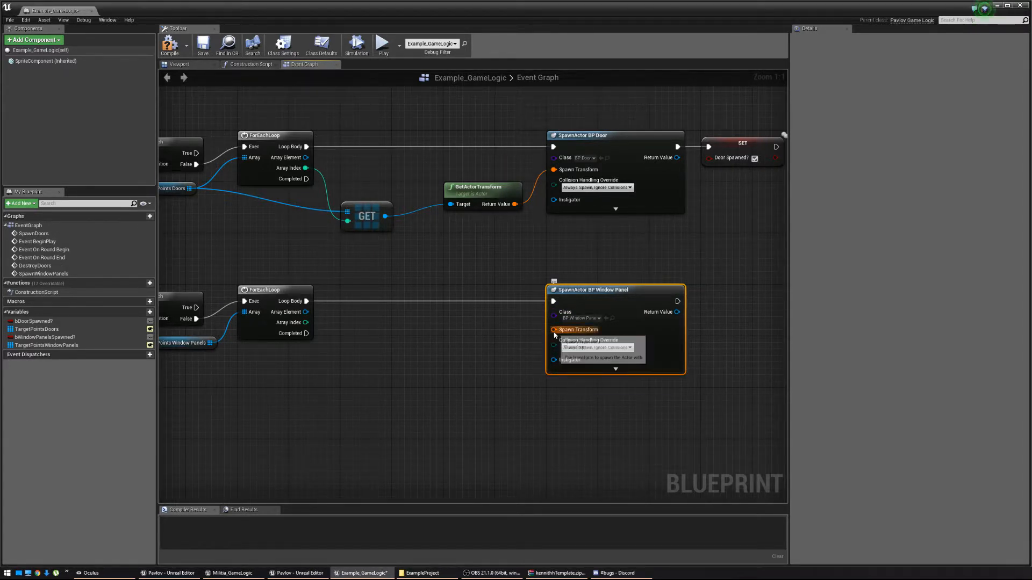
Use GetActorTransform of TargetPointsWindowPanels at the loop's Array Index as the spawn transform.
{"action": "left_click_drag", "start_coordinate": [554, 329], "coordinate": [463, 359]}
{"action": "type", "text": "Get tran"}
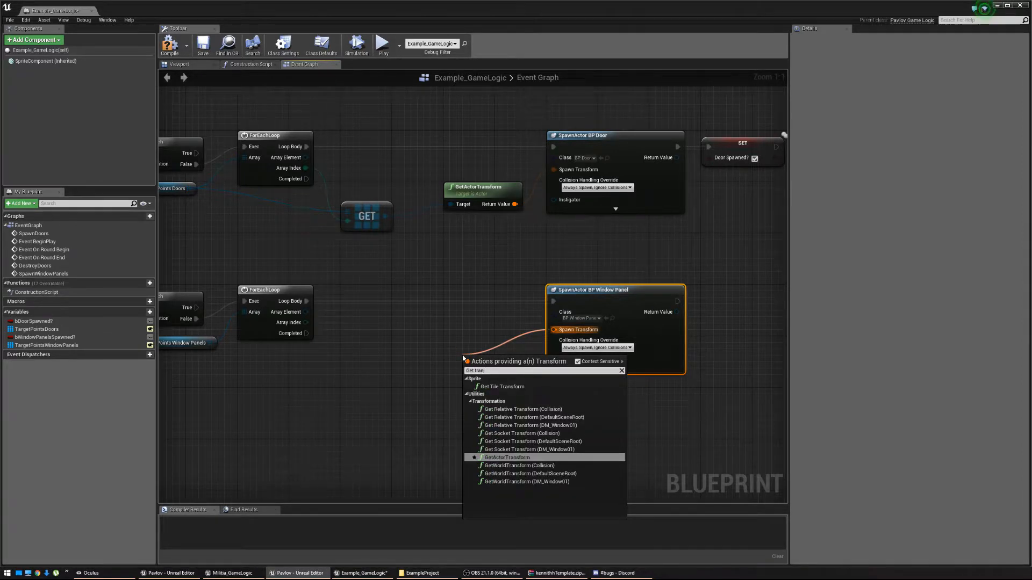
{"action": "type", "text": "sfo"}
{"action": "key", "text": "Return"}
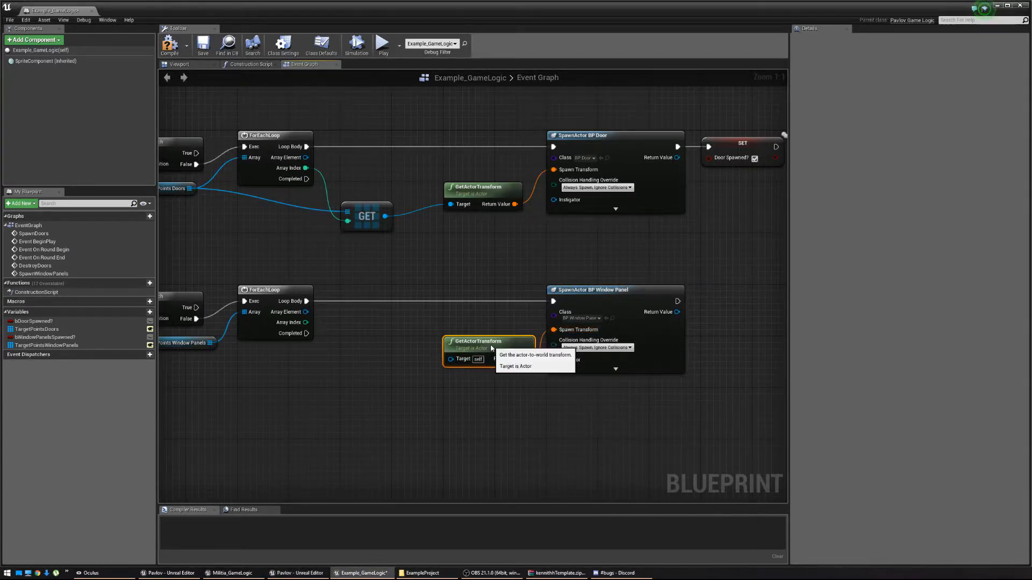
{"action": "left_click_drag", "start_coordinate": [454, 360], "coordinate": [354, 368]}
{"action": "type", "text": "Get"}
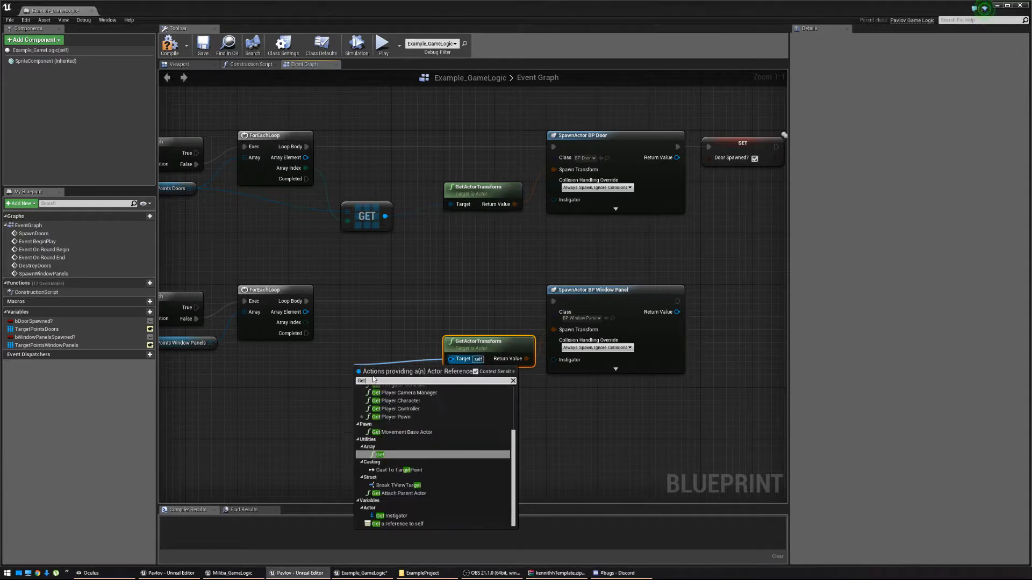
{"action": "left_click", "coordinate": [384, 454]}
{"action": "right_click_drag", "start_coordinate": [316, 410], "coordinate": [433, 412]}
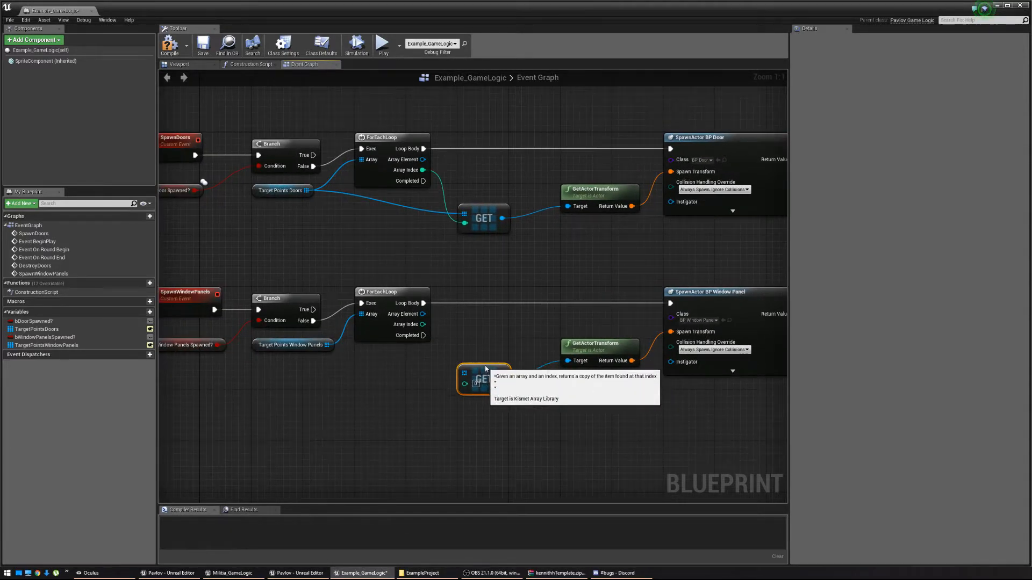
{"action": "left_click_drag", "start_coordinate": [470, 366], "coordinate": [422, 328]}
{"action": "right_click_drag", "start_coordinate": [613, 384], "coordinate": [278, 402]}
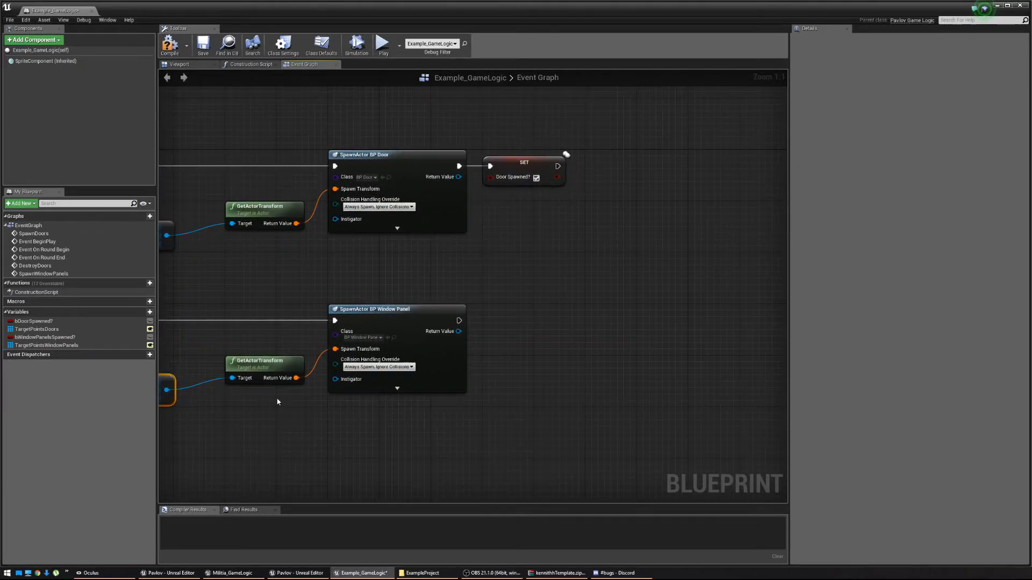
After the spawn, add a SET bWindowPanelsSpawned? node set to true.
{"action": "left_click_drag", "start_coordinate": [458, 320], "coordinate": [483, 321]}
{"action": "type", "text": "Se"}
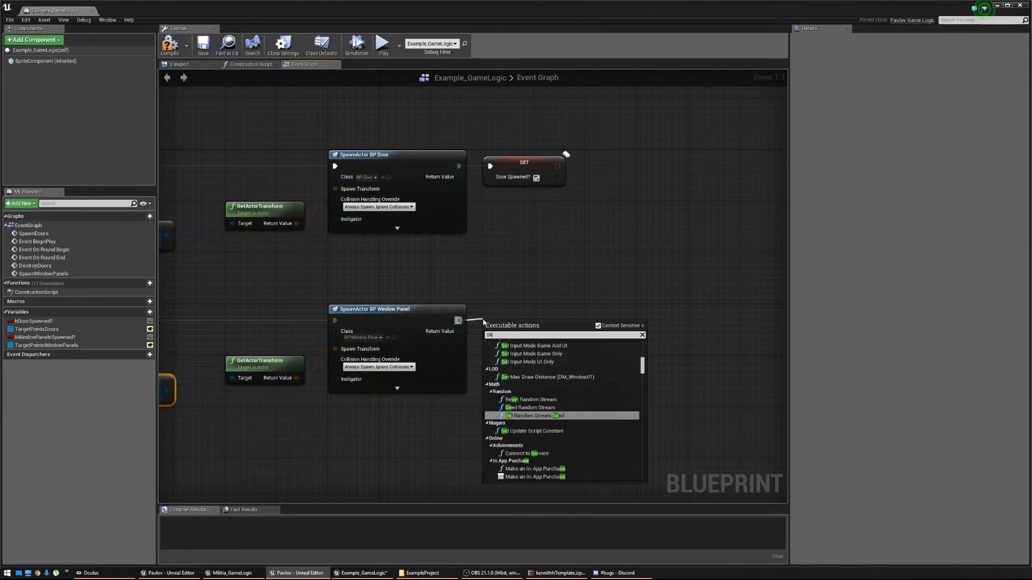
{"action": "type", "text": "t window pan"}
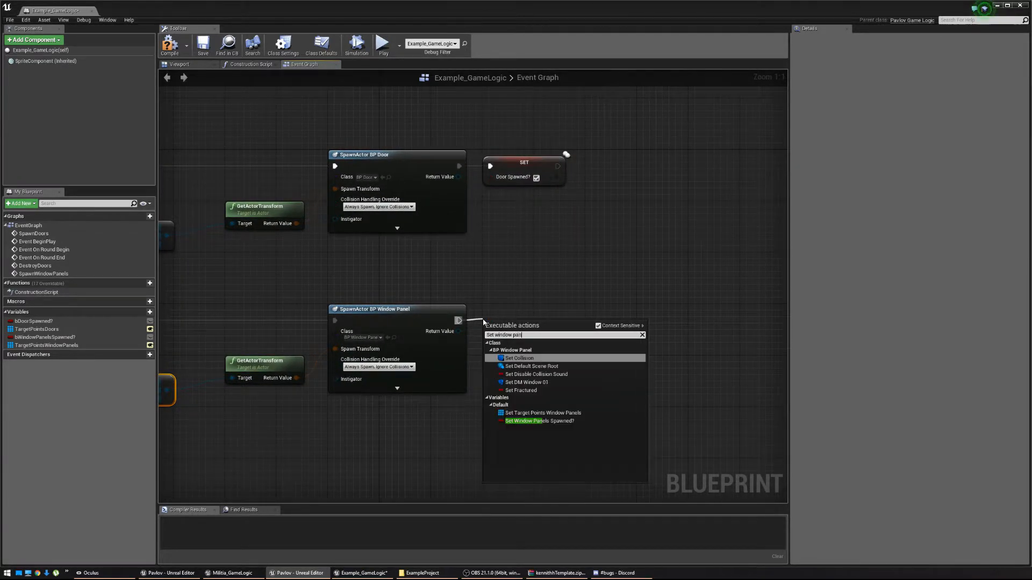
{"action": "left_click", "coordinate": [573, 422]}
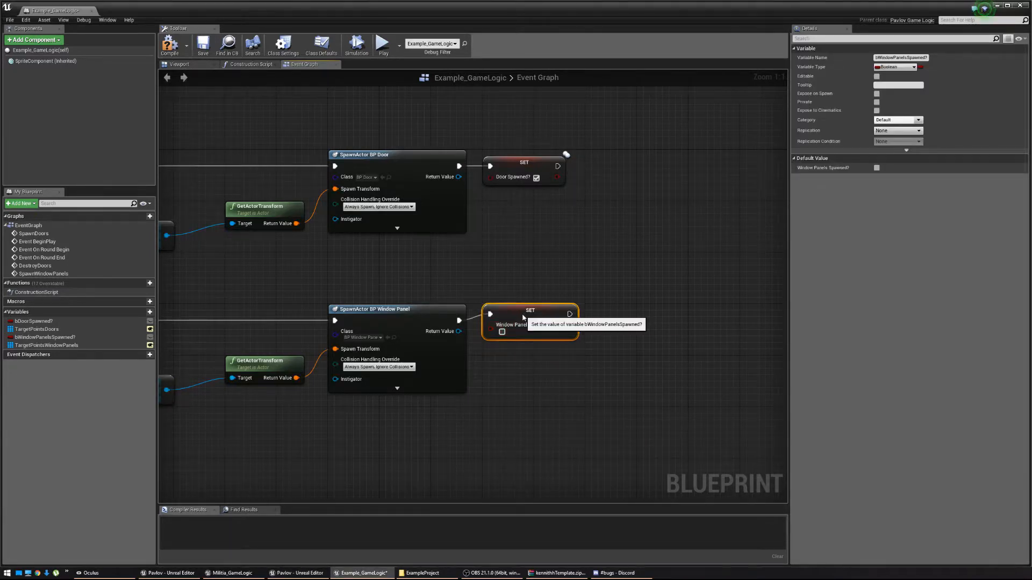
{"action": "left_click_drag", "start_coordinate": [524, 321], "coordinate": [524, 328]}
{"action": "left_click", "coordinate": [502, 340]}
{"action": "right_click_drag", "start_coordinate": [689, 363], "coordinate": [396, 384]}
{"action": "scroll", "coordinate": [687, 363], "scroll_direction": "down", "scroll_amount": 4}
{"action": "right_click_drag", "start_coordinate": [684, 309], "coordinate": [528, 290]}
{"action": "right_click_drag", "start_coordinate": [422, 281], "coordinate": [483, 278]}
{"action": "scroll", "coordinate": [363, 266], "scroll_direction": "up", "scroll_amount": 3}
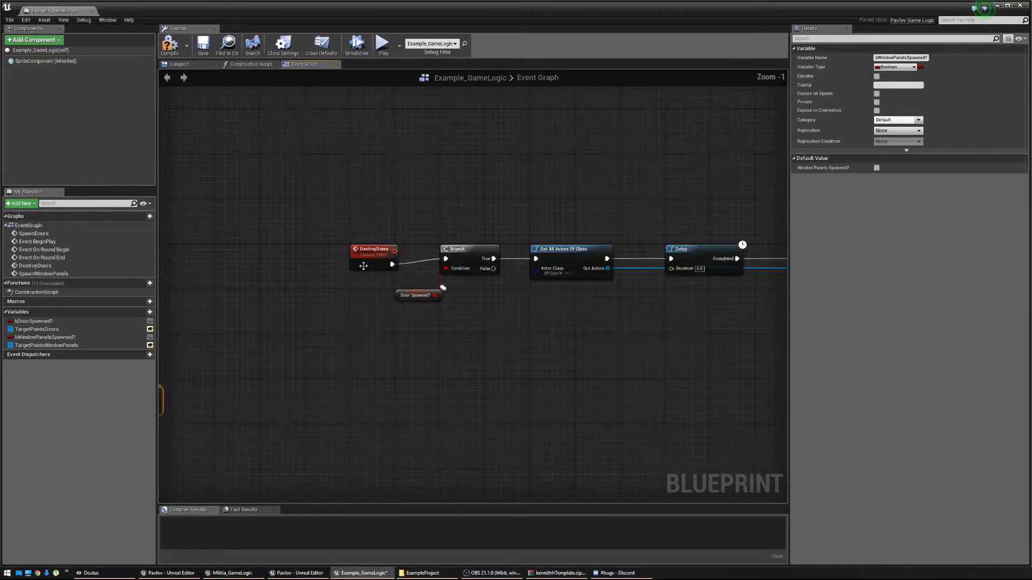
Create a custom event named DestroyWindowPanels.
{"action": "right_click_drag", "start_coordinate": [701, 377], "coordinate": [583, 356]}
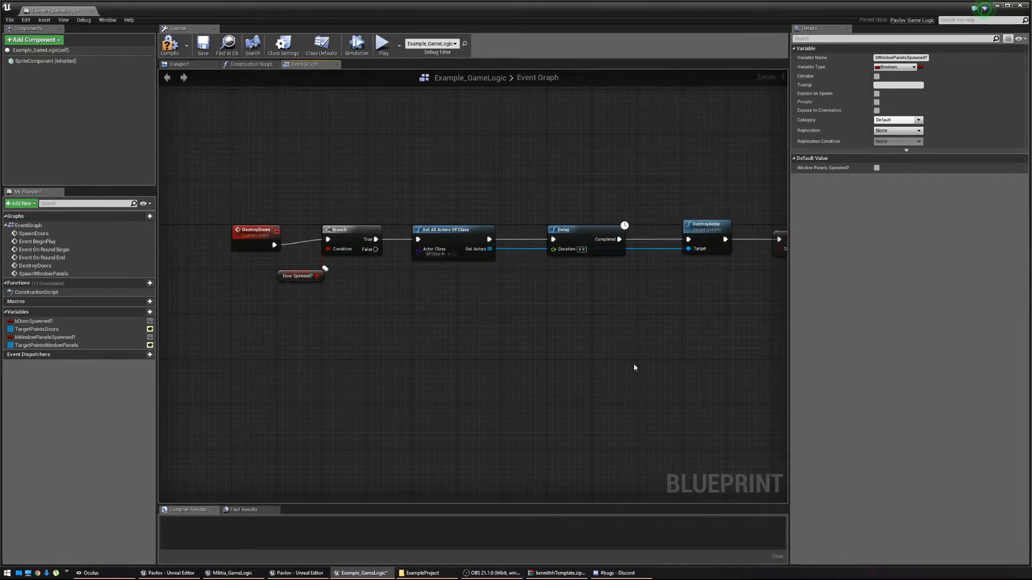
{"action": "right_click_drag", "start_coordinate": [646, 358], "coordinate": [605, 345]}
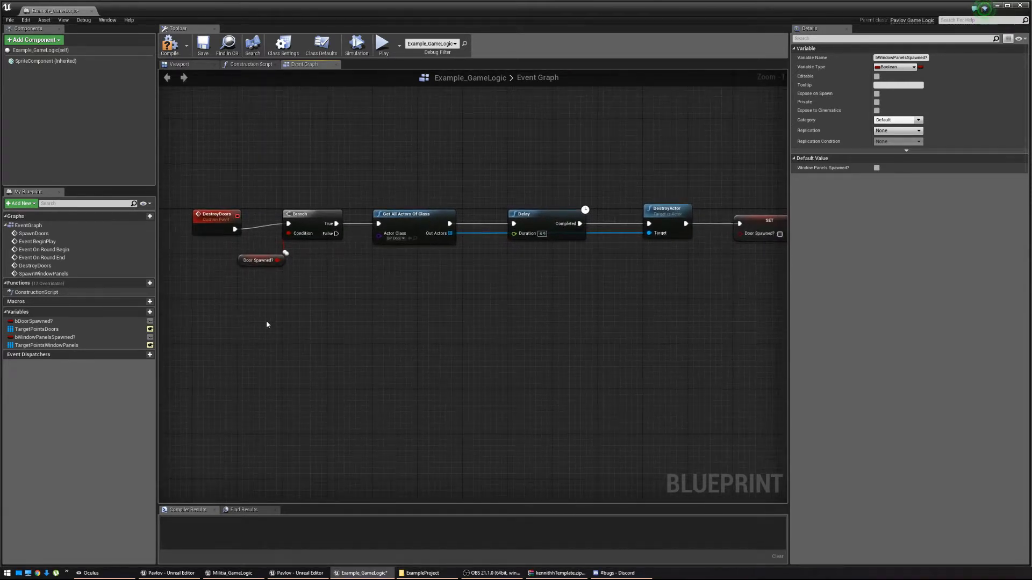
{"action": "right_click", "coordinate": [196, 303]}
{"action": "type", "text": "Custo"}
{"action": "key", "text": "Return"}
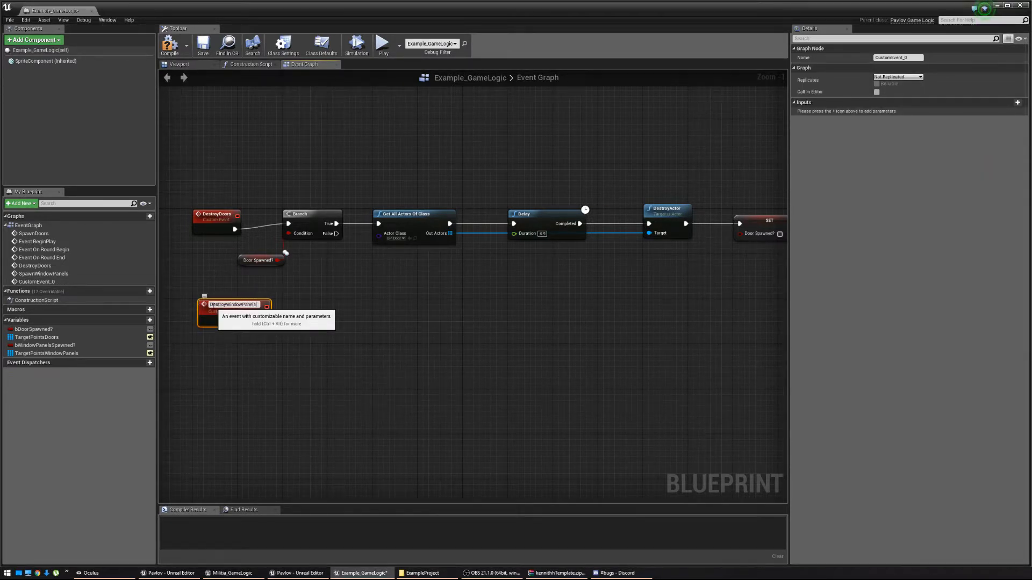
{"action": "key", "text": "Return"}
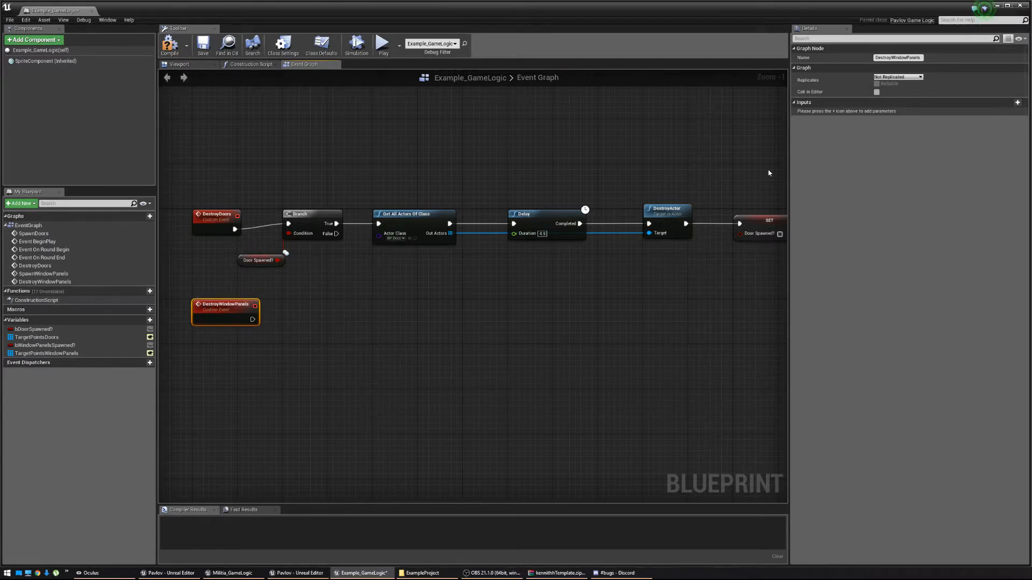
Branch DestroyWindowPanels on the Window Panels Spawned? variable.
{"action": "left_click_drag", "start_coordinate": [289, 323], "coordinate": [240, 344]}
{"action": "type", "text": "branch"}
{"action": "key", "text": "Return"}
{"action": "type", "text": "Window"}
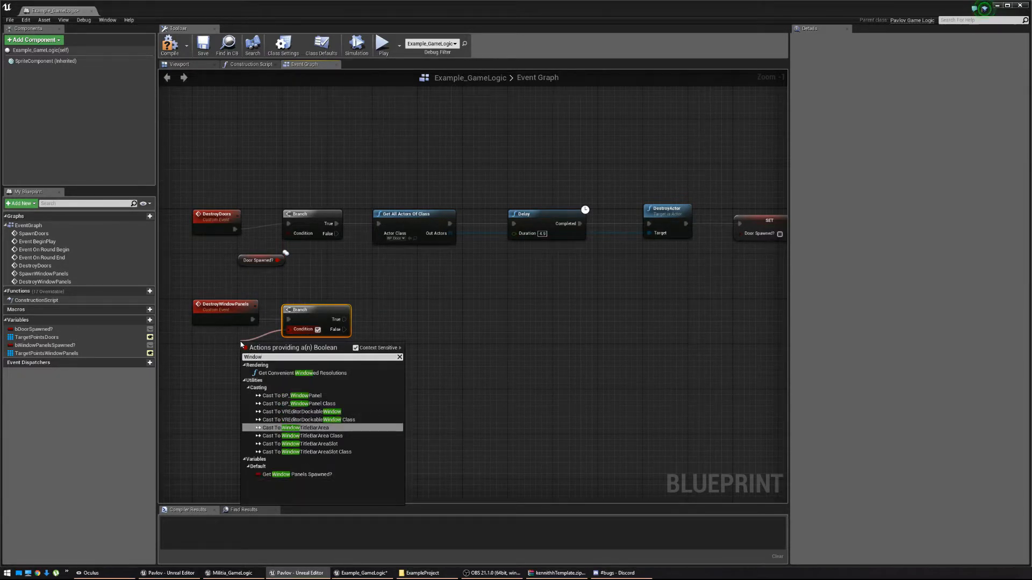
{"action": "left_click", "coordinate": [296, 474]}
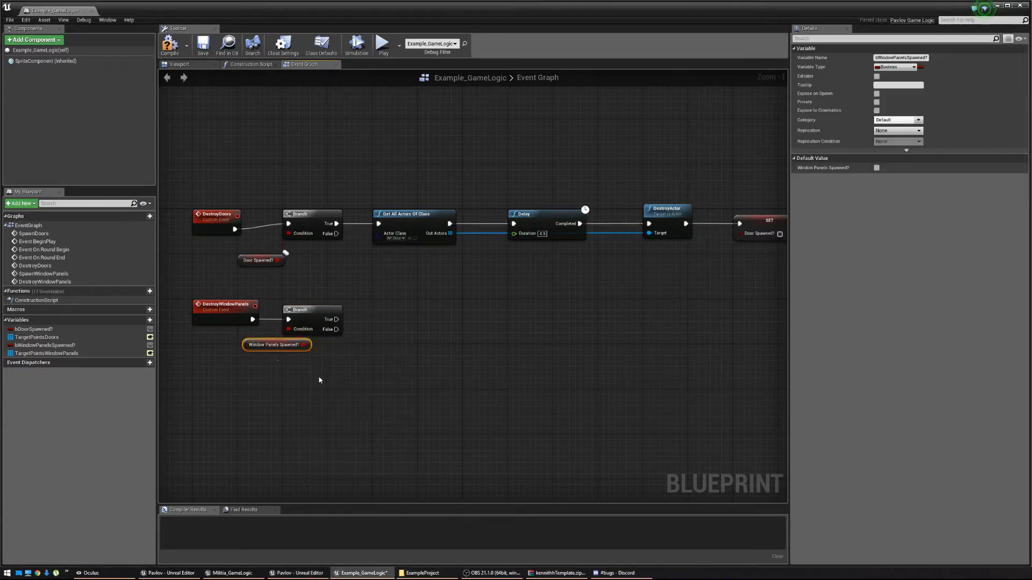
{"action": "left_click_drag", "start_coordinate": [258, 348], "coordinate": [252, 354]}
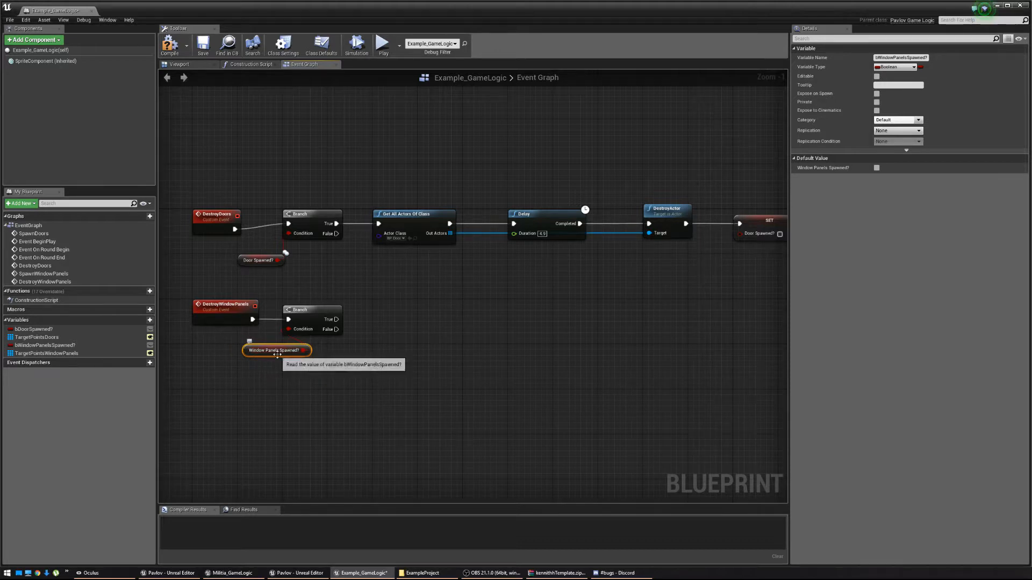
{"action": "right_click_drag", "start_coordinate": [338, 321], "coordinate": [257, 328]}
On True, get all actors of class BP_WindowPanel.
{"action": "left_click_drag", "start_coordinate": [257, 328], "coordinate": [296, 332]}
{"action": "type", "text": "Get all actors"}
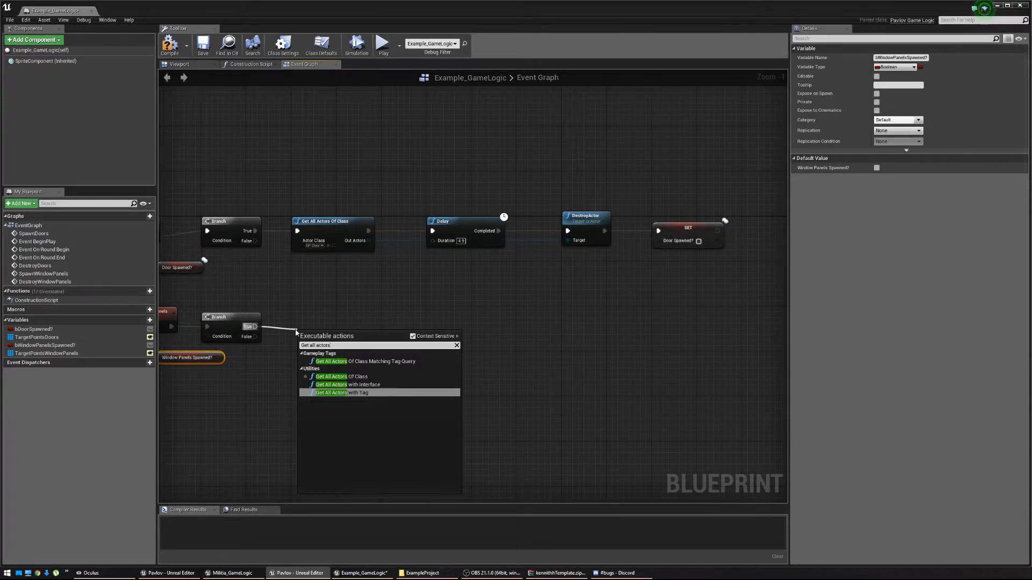
{"action": "left_click", "coordinate": [341, 377]}
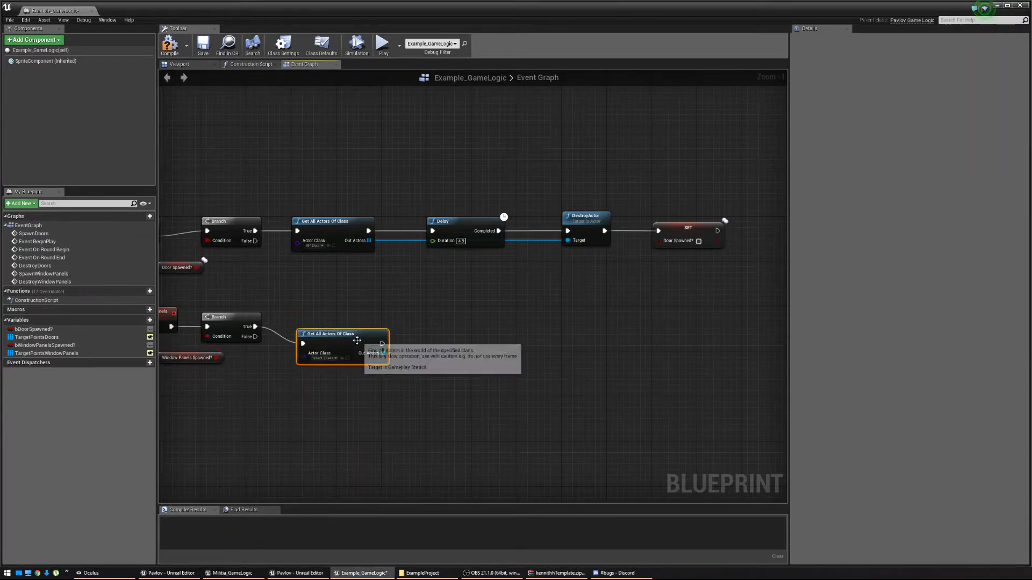
{"action": "left_click", "coordinate": [316, 342]}
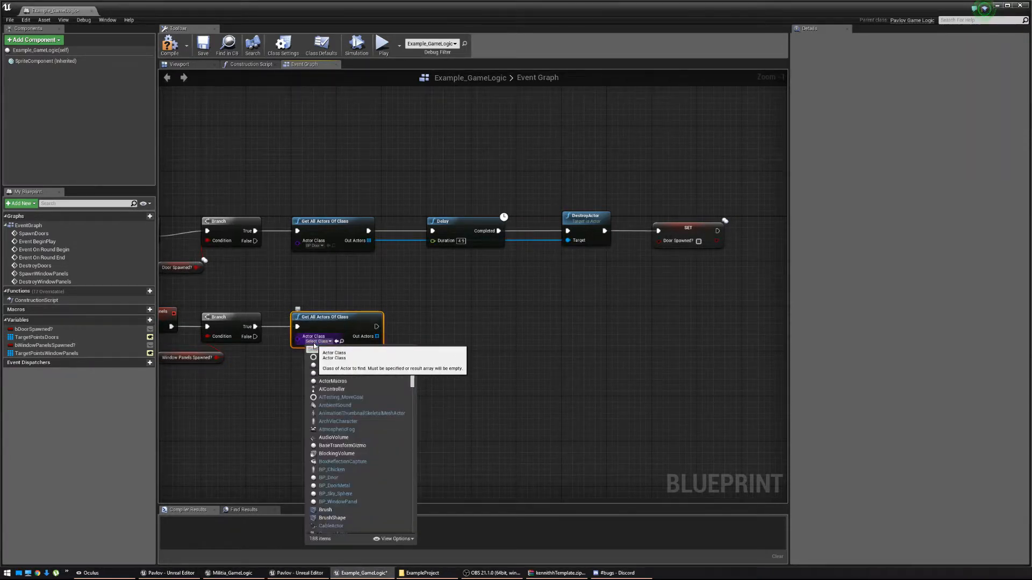
{"action": "type", "text": "BP_D"}
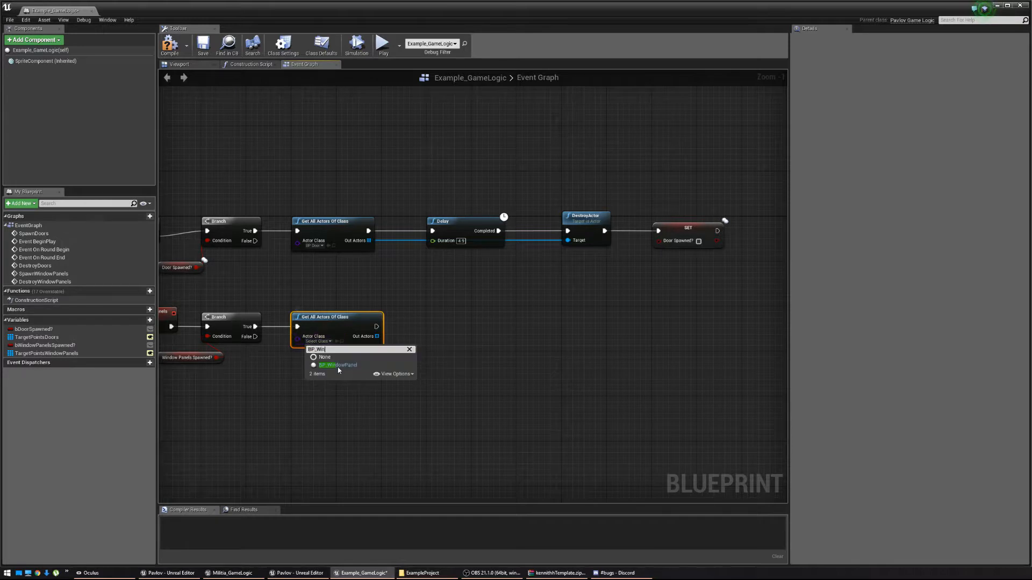
{"action": "left_click", "coordinate": [338, 365]}
{"action": "right_click_drag", "start_coordinate": [456, 354], "coordinate": [400, 358]}
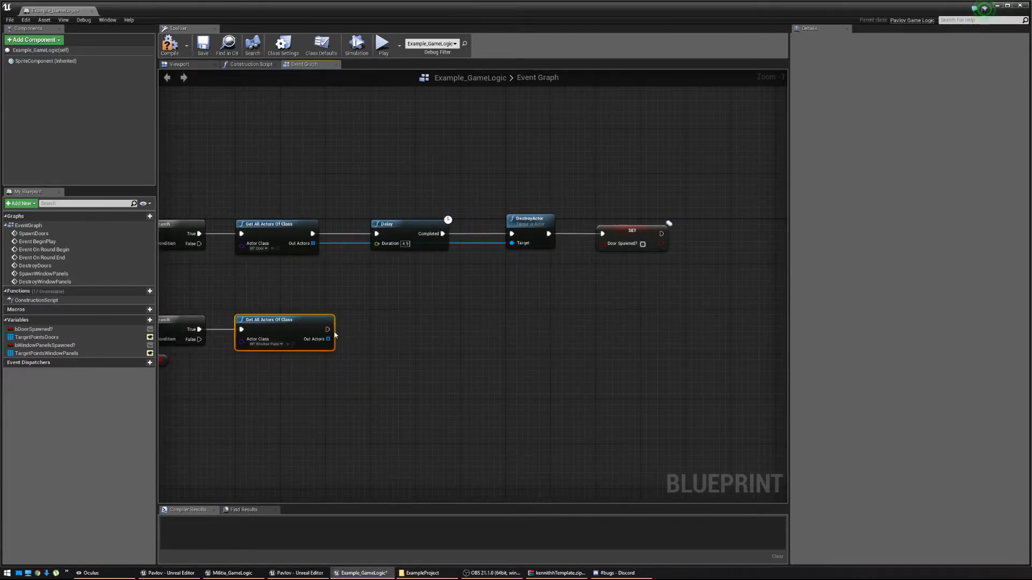
Wait with a 4.5-second Delay, then DestroyActor on the found window panel actors.
{"action": "left_click_drag", "start_coordinate": [326, 330], "coordinate": [376, 335]}
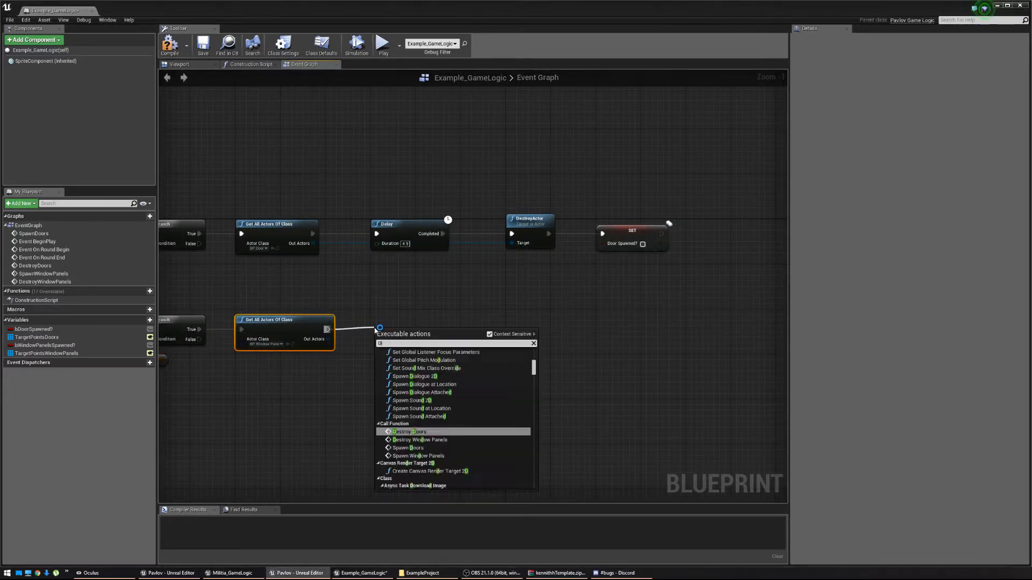
{"action": "type", "text": "delay"}
{"action": "key", "text": "Return"}
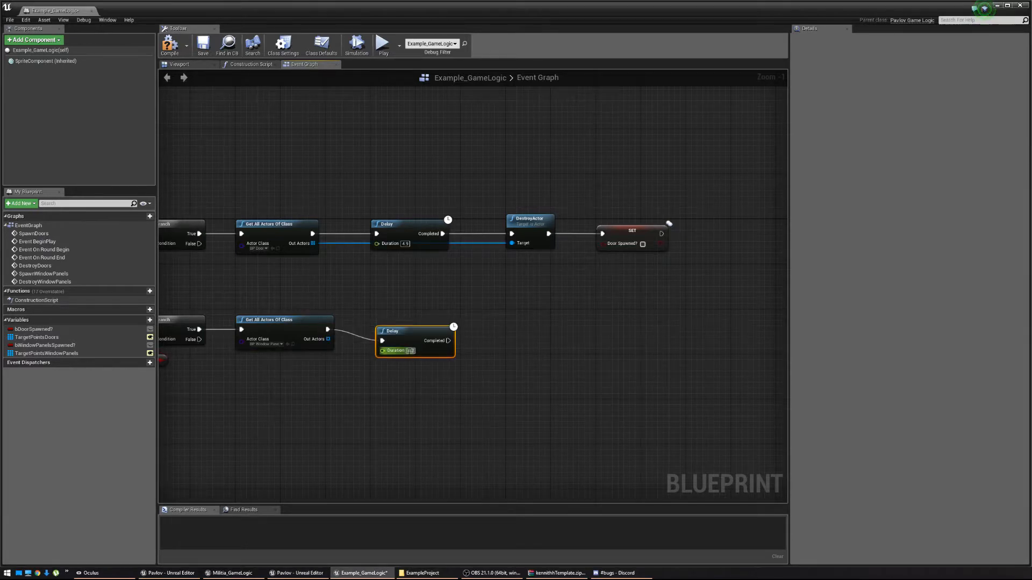
{"action": "left_click", "coordinate": [412, 351]}
{"action": "type", "text": "4.9"}
{"action": "left_click_drag", "start_coordinate": [404, 335], "coordinate": [509, 331]}
{"action": "type", "text": "destroy"}
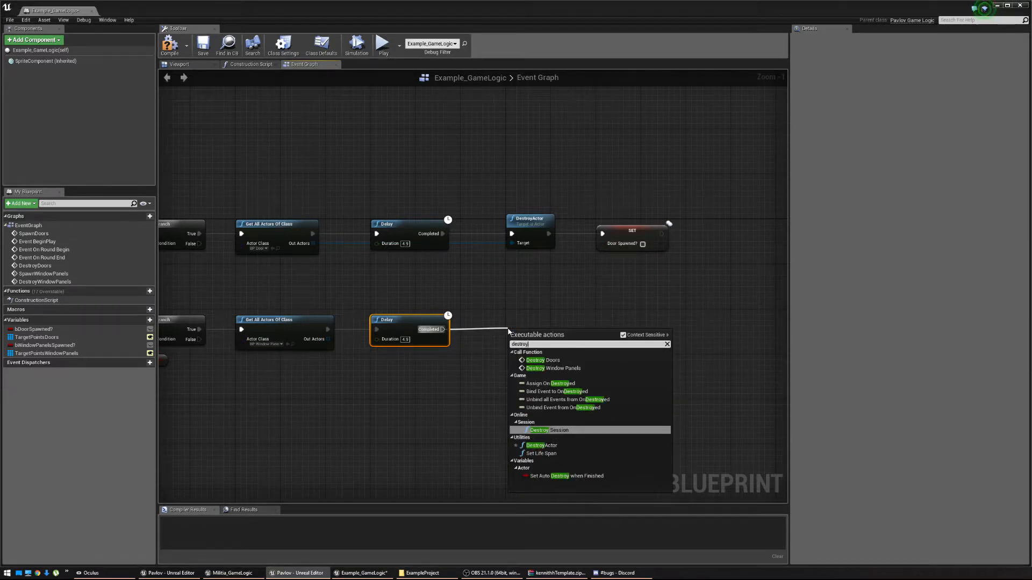
{"action": "type", "text": "actor"}
{"action": "key", "text": "Return"}
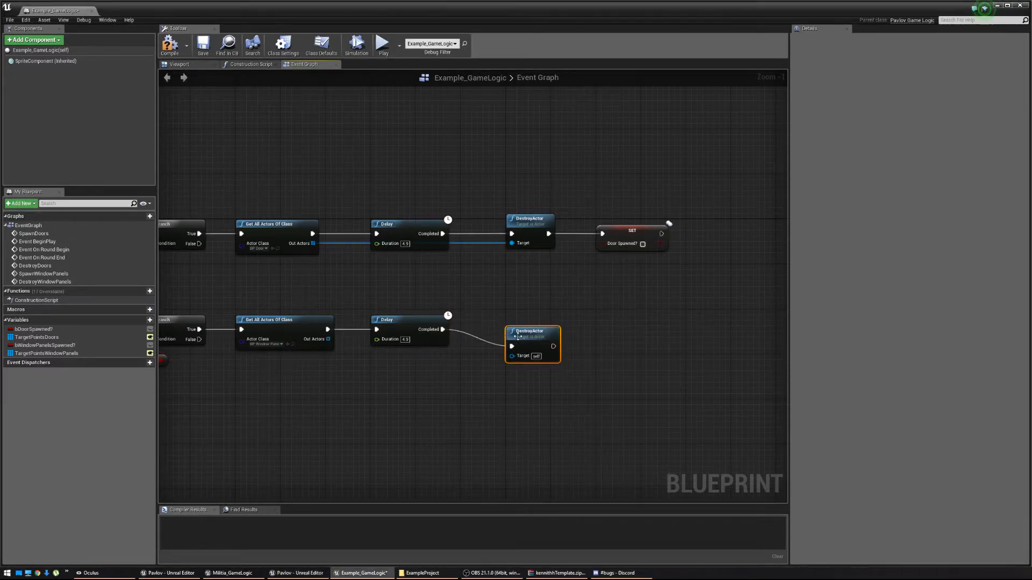
{"action": "left_click_drag", "start_coordinate": [517, 336], "coordinate": [327, 342]}
{"action": "right_click_drag", "start_coordinate": [620, 342], "coordinate": [542, 348]}
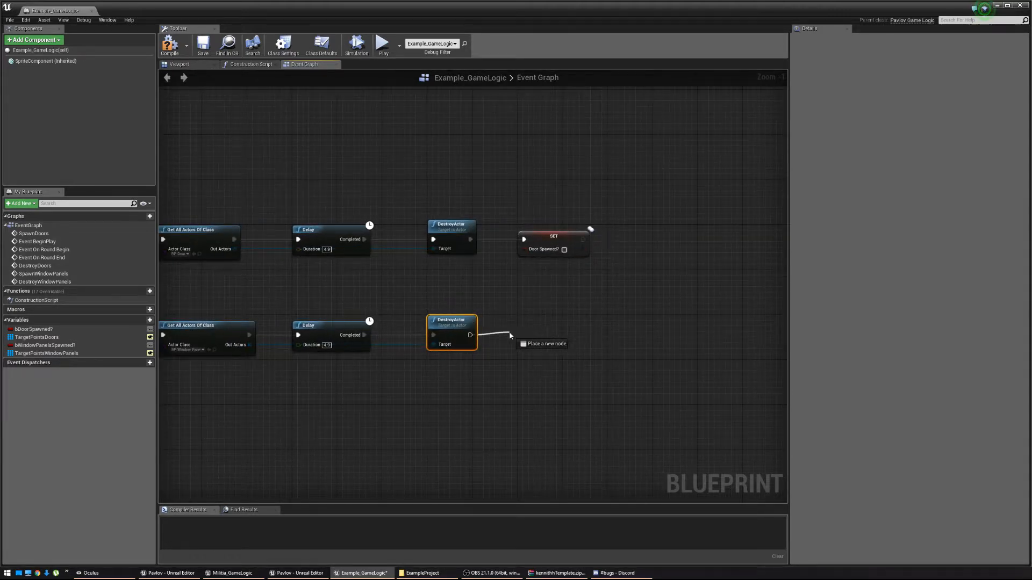
Finish with a setter resetting Window Panels Spawned? to false.
{"action": "left_click_drag", "start_coordinate": [510, 336], "coordinate": [510, 335]}
{"action": "type", "text": "set wind"}
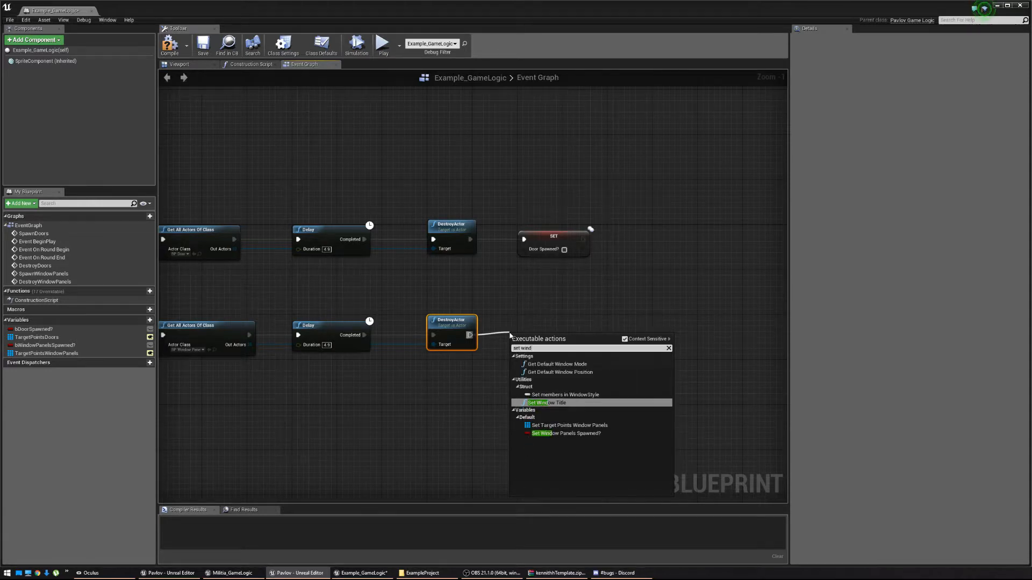
{"action": "left_click", "coordinate": [597, 435]}
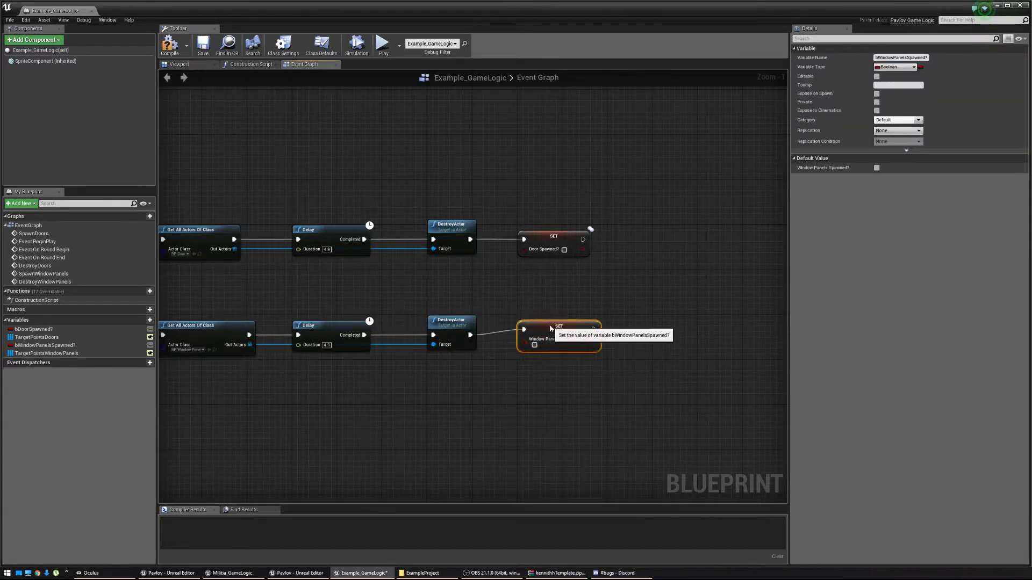
{"action": "right_click_drag", "start_coordinate": [504, 351], "coordinate": [578, 349]}
{"action": "scroll", "coordinate": [373, 395], "scroll_direction": "down", "scroll_amount": 2}
{"action": "right_click_drag", "start_coordinate": [374, 395], "coordinate": [858, 369]}
{"action": "scroll", "coordinate": [581, 380], "scroll_direction": "up", "scroll_amount": 2}
{"action": "right_click_drag", "start_coordinate": [752, 371], "coordinate": [775, 370]}
{"action": "scroll", "coordinate": [462, 196], "scroll_direction": "down", "scroll_amount": 4}
{"action": "right_click_drag", "start_coordinate": [292, 157], "coordinate": [472, 223]}
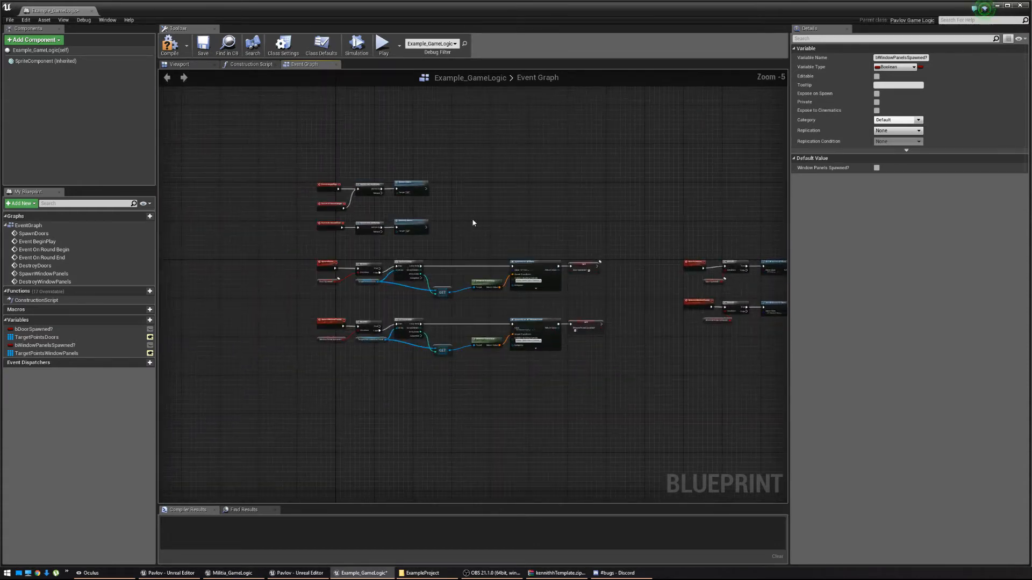
Call Spawn Window Panels right after Spawn Doors, aligned in line.
{"action": "scroll", "coordinate": [409, 203], "scroll_direction": "up", "scroll_amount": 4}
{"action": "right_click_drag", "start_coordinate": [263, 162], "coordinate": [317, 182]}
{"action": "right_click_drag", "start_coordinate": [606, 220], "coordinate": [167, 144]}
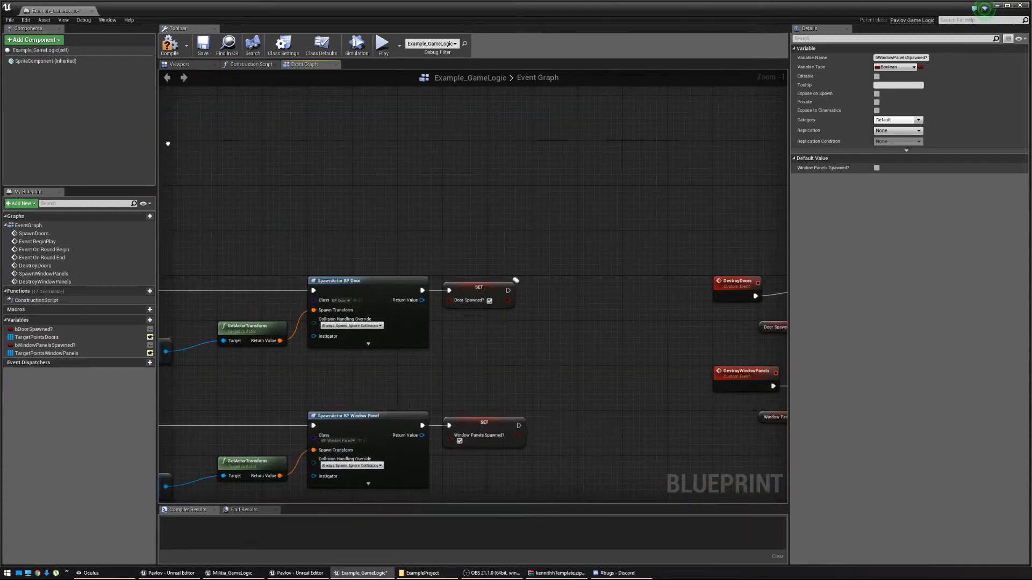
{"action": "right_click_drag", "start_coordinate": [496, 359], "coordinate": [756, 333]}
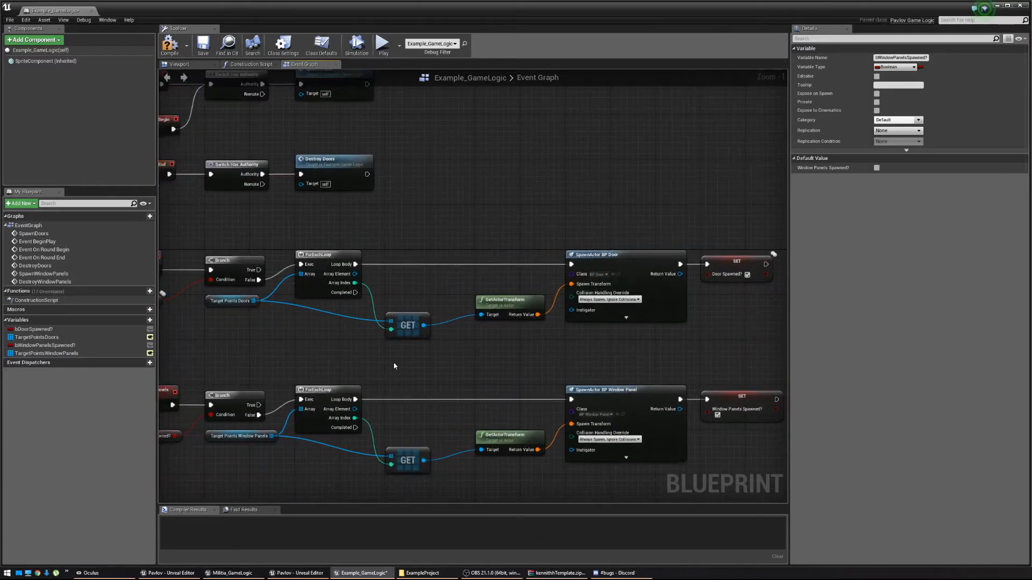
{"action": "right_click_drag", "start_coordinate": [394, 364], "coordinate": [421, 407]}
{"action": "left_click_drag", "start_coordinate": [445, 135], "coordinate": [471, 136]}
{"action": "type", "text": "Spawn Windo"}
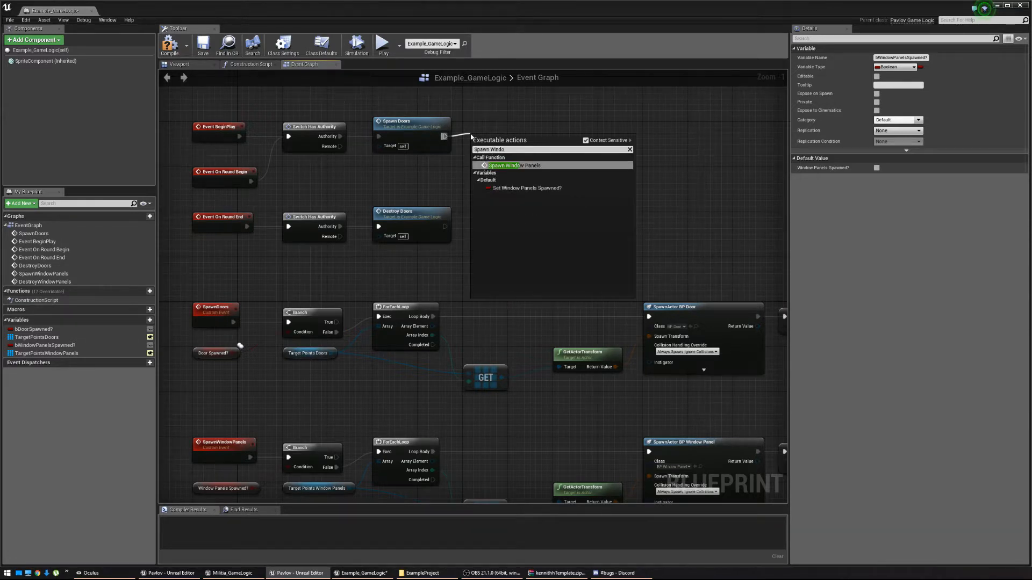
{"action": "key", "text": "Return"}
{"action": "key", "text": "q"}
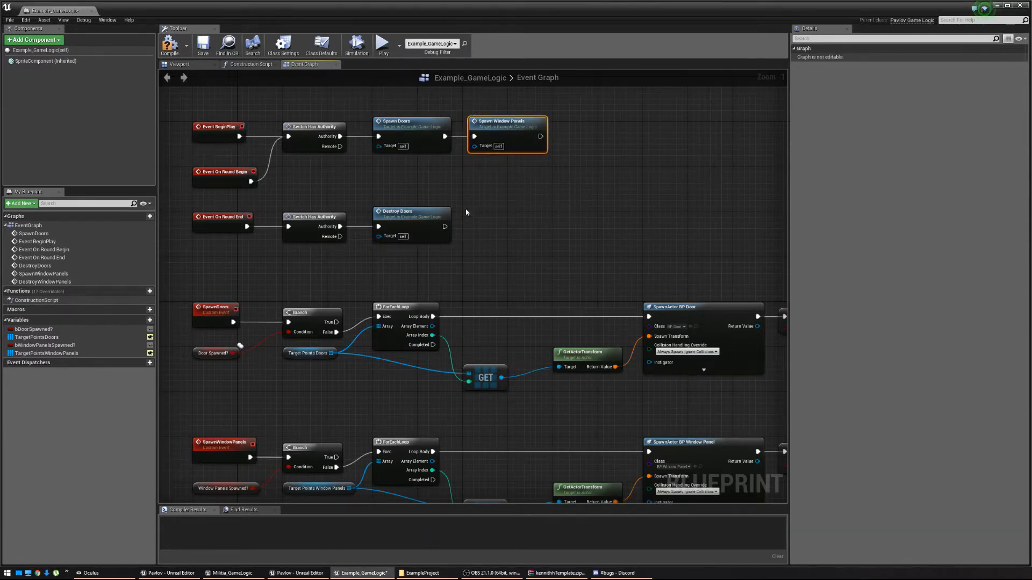
{"action": "left_click_drag", "start_coordinate": [474, 146], "coordinate": [479, 145]}
{"action": "left_click_drag", "start_coordinate": [497, 129], "coordinate": [491, 128]}
Call Destroy Window Panels right after Destroy Doors, then save the GameLogic blueprint.
{"action": "left_click_drag", "start_coordinate": [445, 226], "coordinate": [469, 229]}
{"action": "type", "text": "Destroywin"}
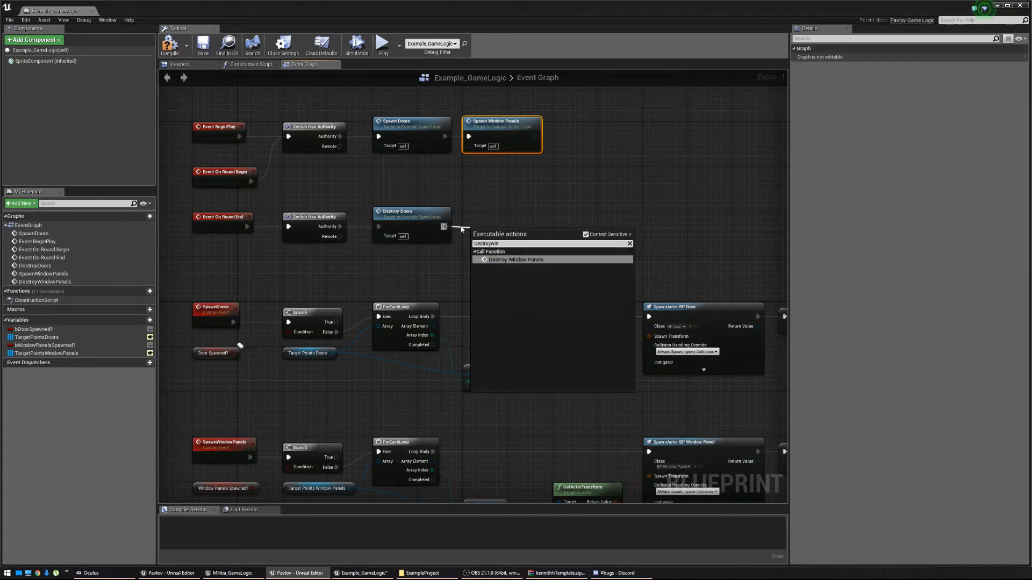
{"action": "left_click", "coordinate": [511, 260]}
{"action": "key", "text": "q"}
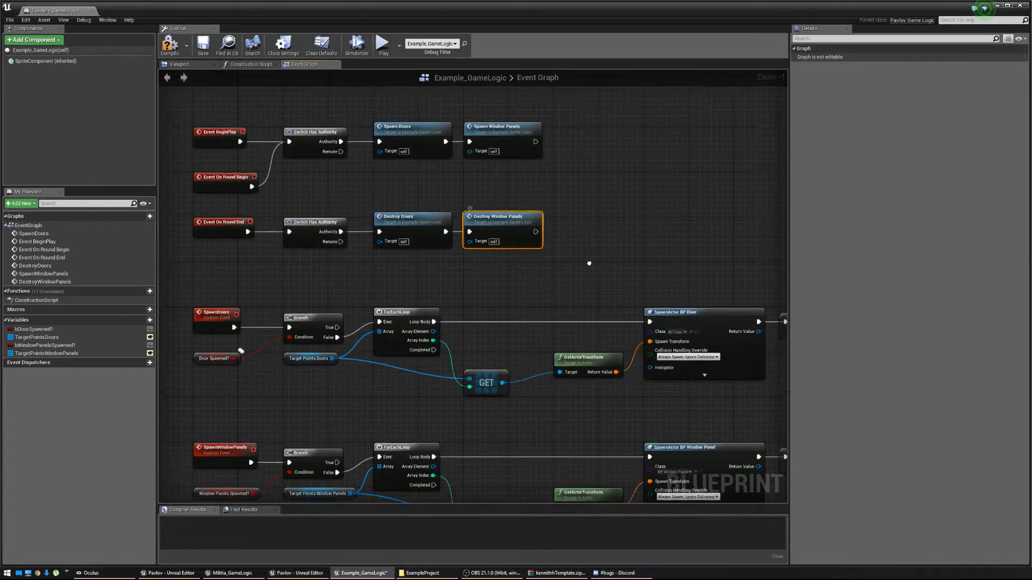
{"action": "scroll", "coordinate": [589, 264], "scroll_direction": "down", "scroll_amount": 3}
{"action": "right_click_drag", "start_coordinate": [589, 263], "coordinate": [421, 244]}
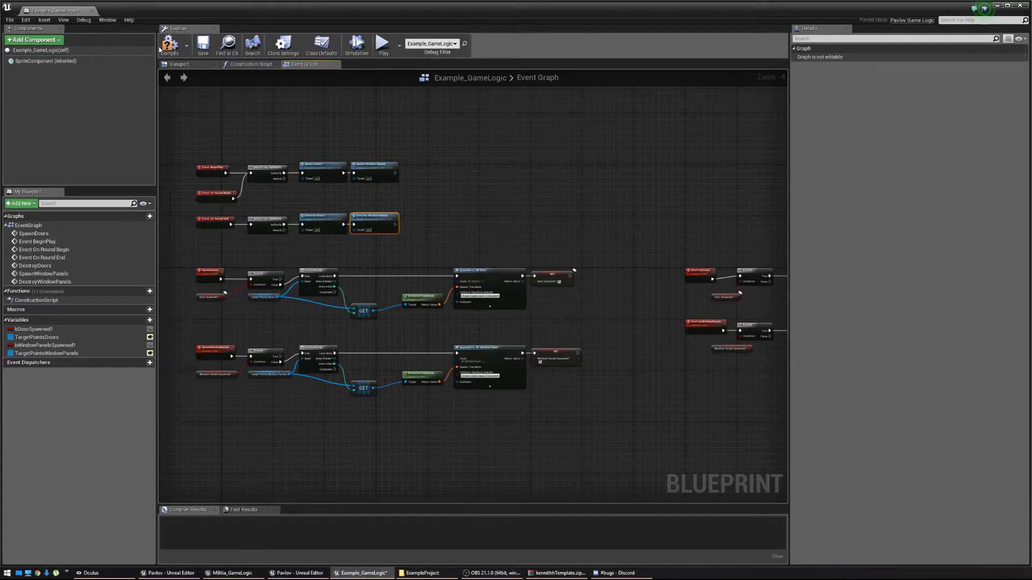
{"action": "left_click", "coordinate": [204, 46]}
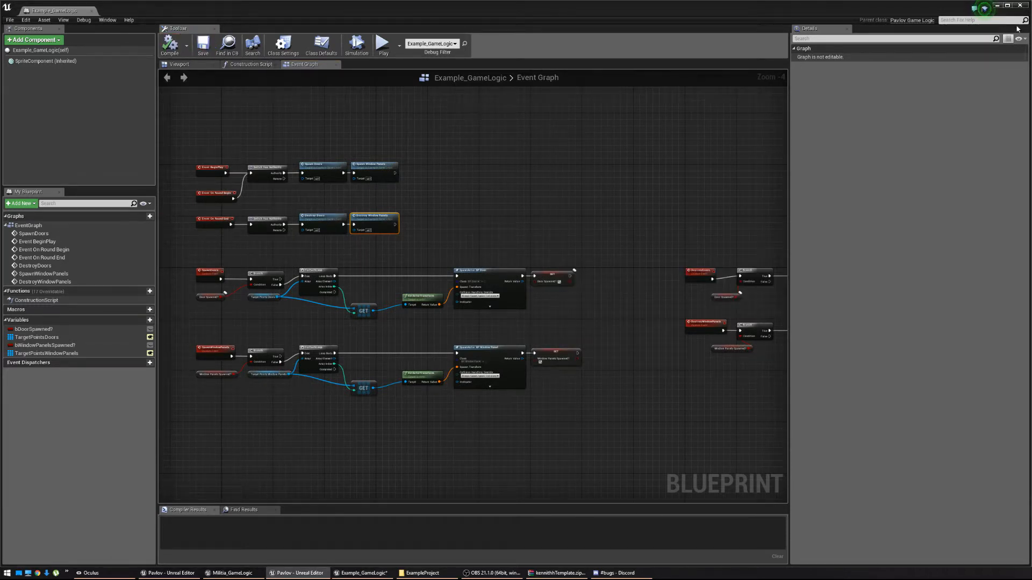
Back in the level, try deleting the Door2 target point and dismiss the warning.
{"action": "left_click", "coordinate": [996, 6]}
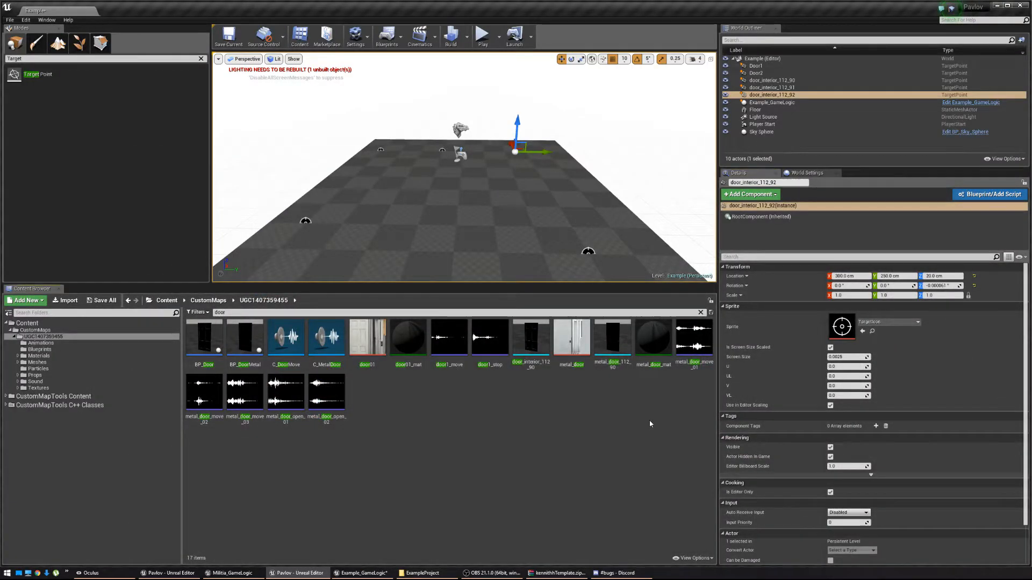
{"action": "left_click", "coordinate": [790, 105]}
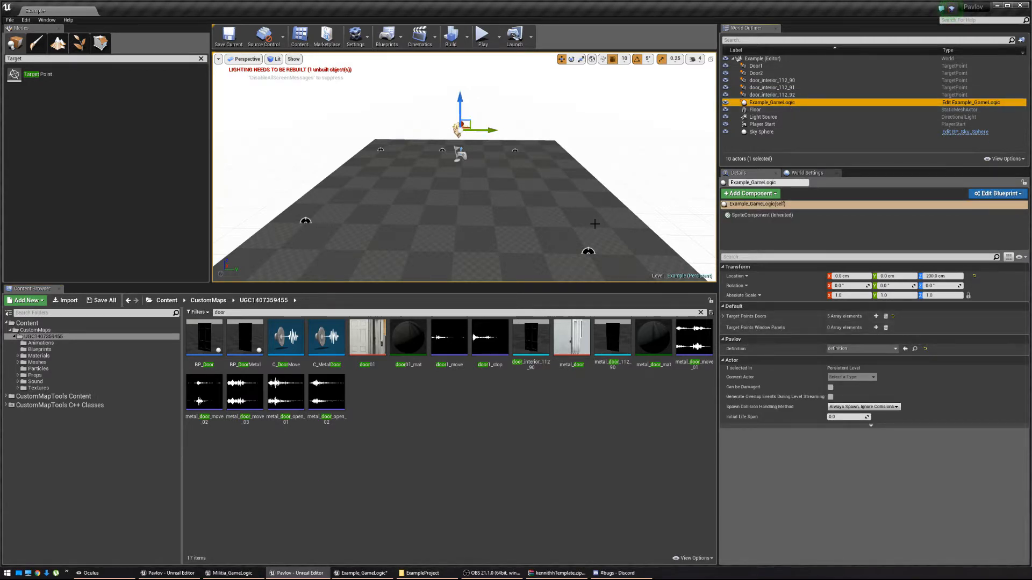
{"action": "right_click_drag", "start_coordinate": [598, 202], "coordinate": [604, 218]}
{"action": "left_click", "coordinate": [573, 211]}
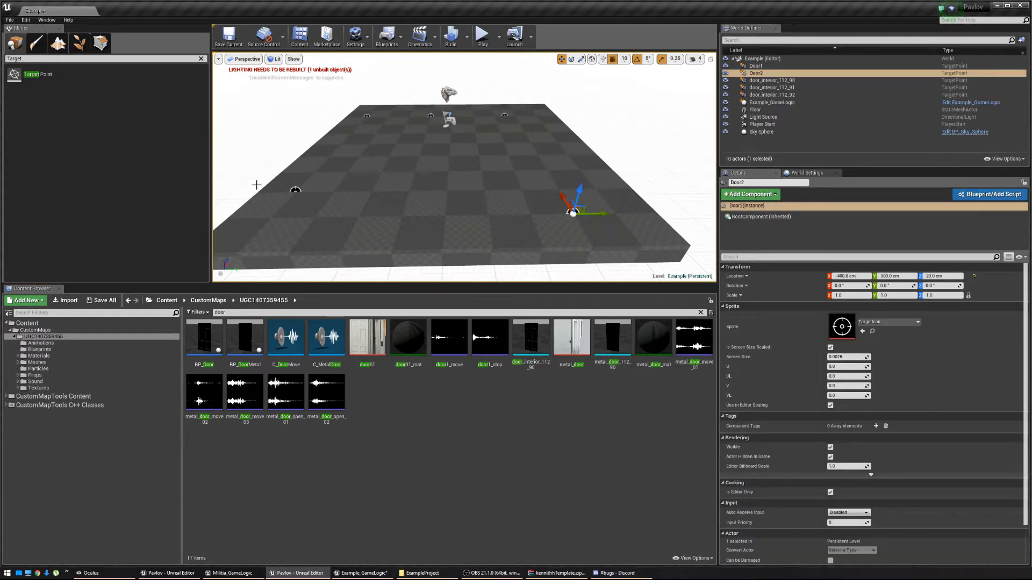
{"action": "key", "text": "Delete"}
{"action": "left_click", "coordinate": [784, 306]}
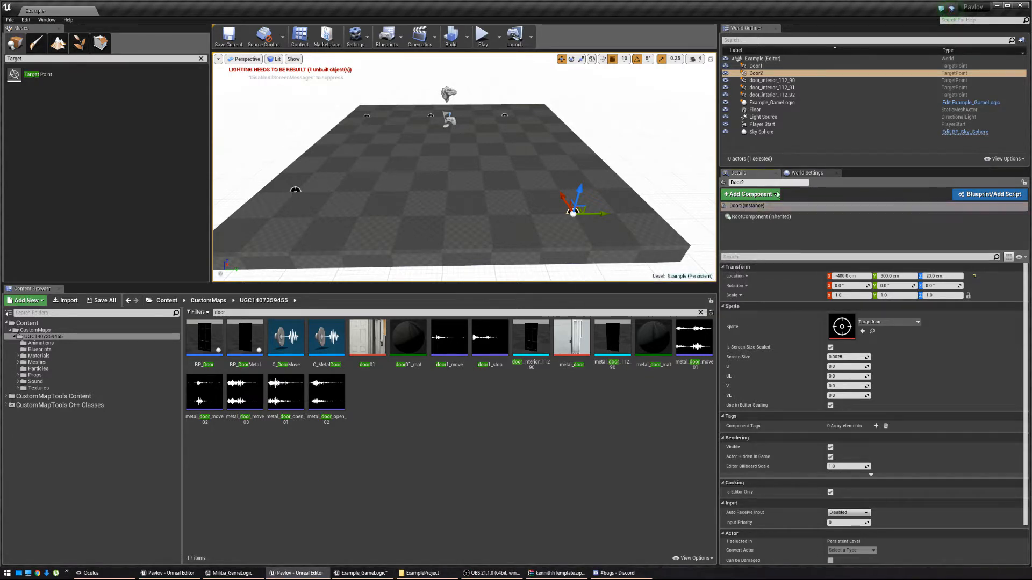
Remove the two empty entries from Example_GameLogic's Target Points Doors list.
{"action": "left_click", "coordinate": [787, 104]}
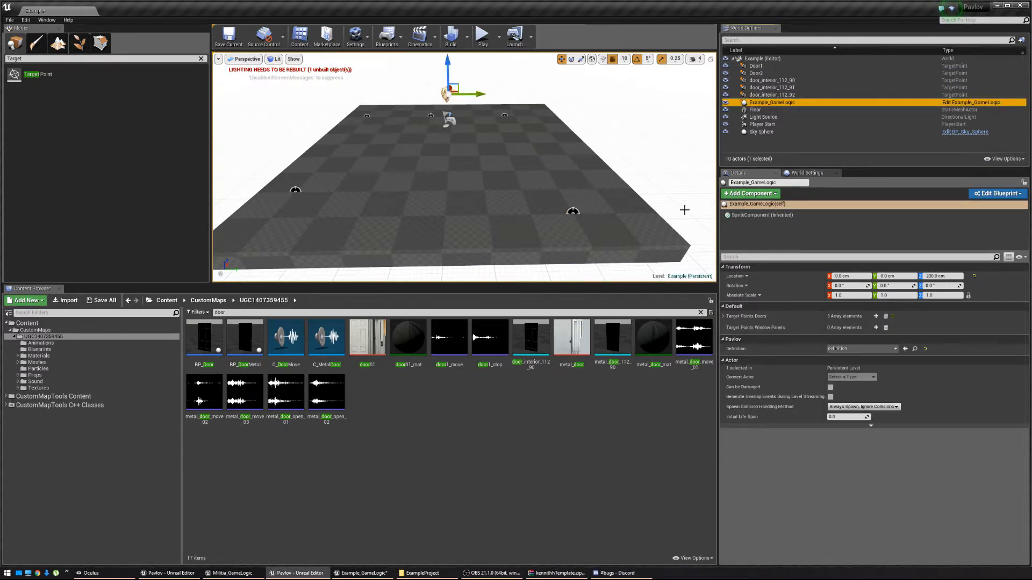
{"action": "left_click", "coordinate": [724, 316]}
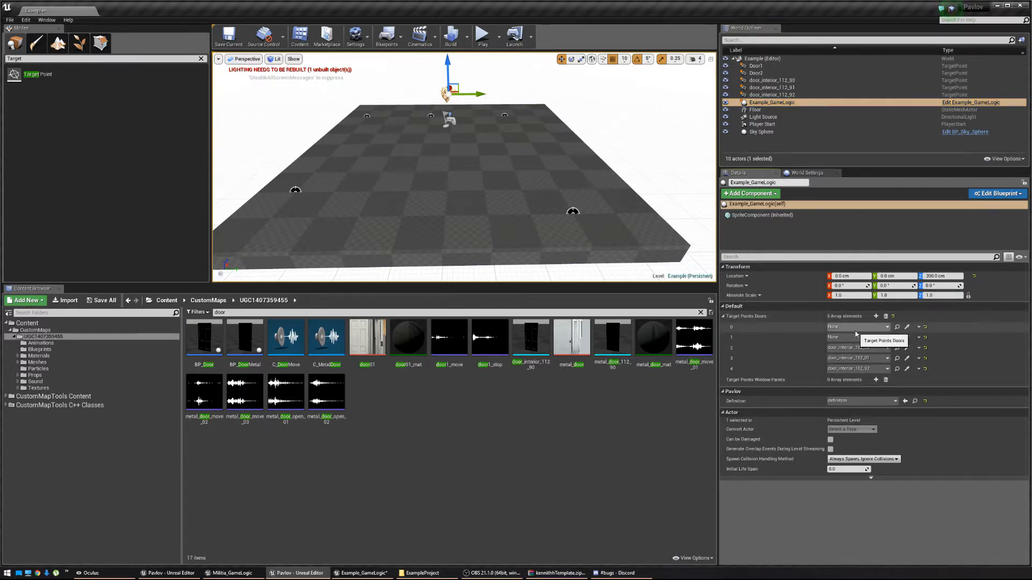
{"action": "right_click", "coordinate": [915, 339]}
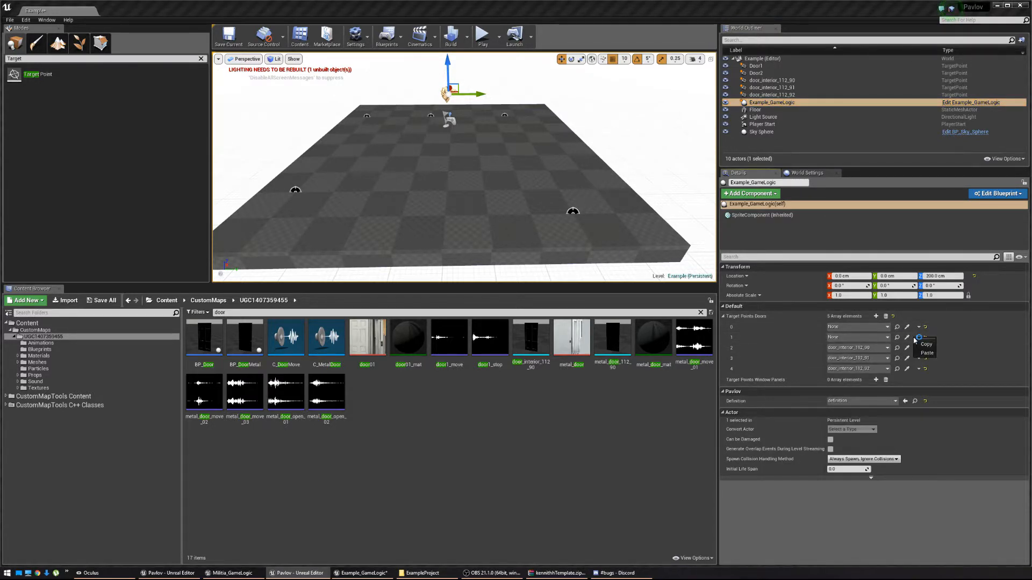
{"action": "right_click", "coordinate": [920, 339]}
{"action": "left_click", "coordinate": [919, 338]}
{"action": "left_click", "coordinate": [931, 355]}
{"action": "left_click", "coordinate": [920, 327]}
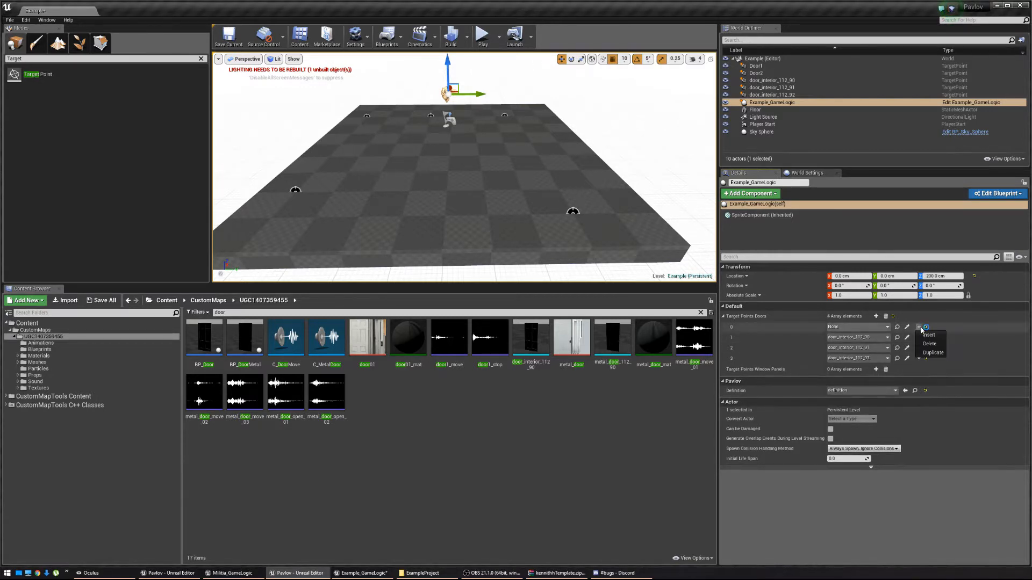
{"action": "left_click", "coordinate": [930, 344]}
Delete the Door2 target point and select the Door1 target point.
{"action": "left_click", "coordinate": [572, 211]}
{"action": "key", "text": "Delete"}
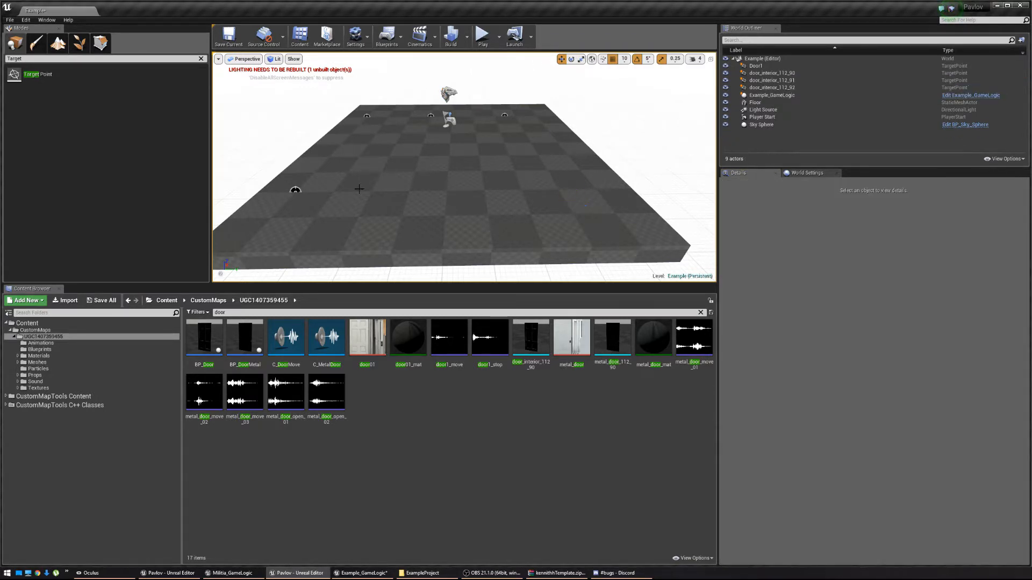
{"action": "left_click", "coordinate": [295, 191]}
Delete Door1 and place two new target points on the left and right of the floor.
{"action": "key", "text": "Delete"}
{"action": "mouse_move", "coordinate": [357, 189]}
{"action": "right_mouse_down"}
{"action": "mouse_move", "coordinate": [339, 195]}
{"action": "mouse_move", "coordinate": [347, 189]}
{"action": "right_mouse_up"}
{"action": "left_click_drag", "start_coordinate": [59, 75], "coordinate": [297, 129]}
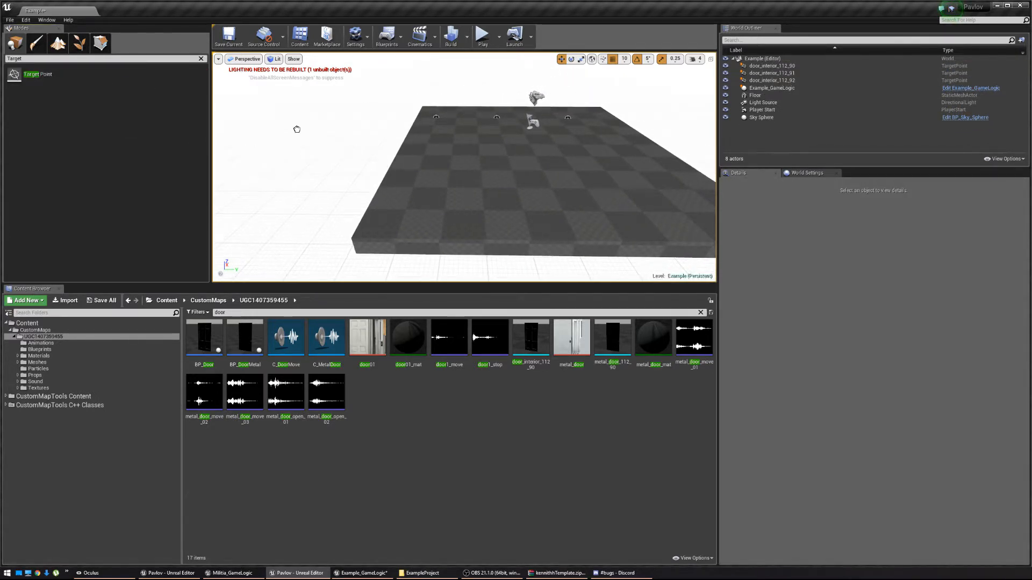
{"action": "left_click_drag", "start_coordinate": [427, 196], "coordinate": [428, 196]}
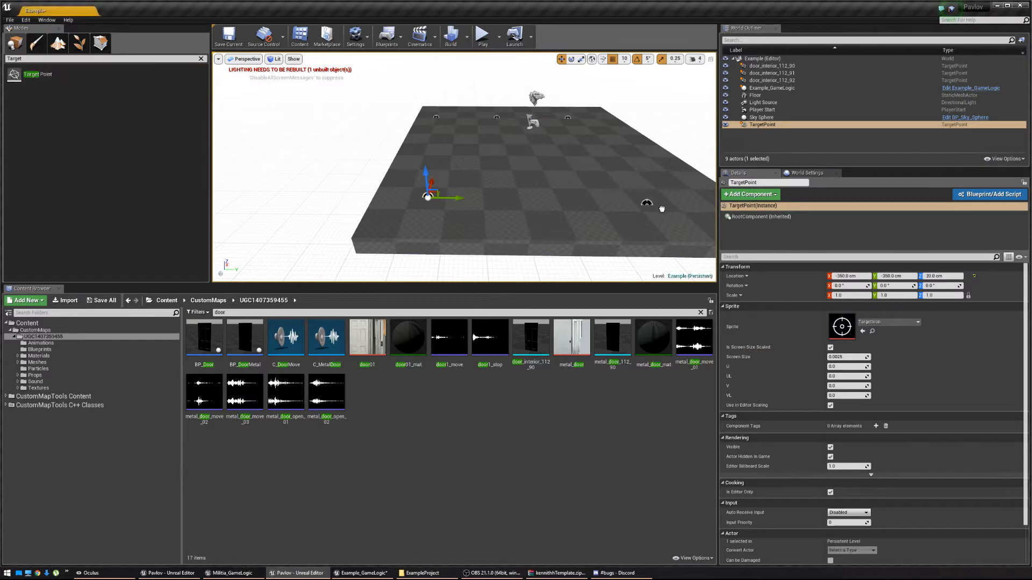
{"action": "left_click_drag", "start_coordinate": [651, 197], "coordinate": [651, 197]}
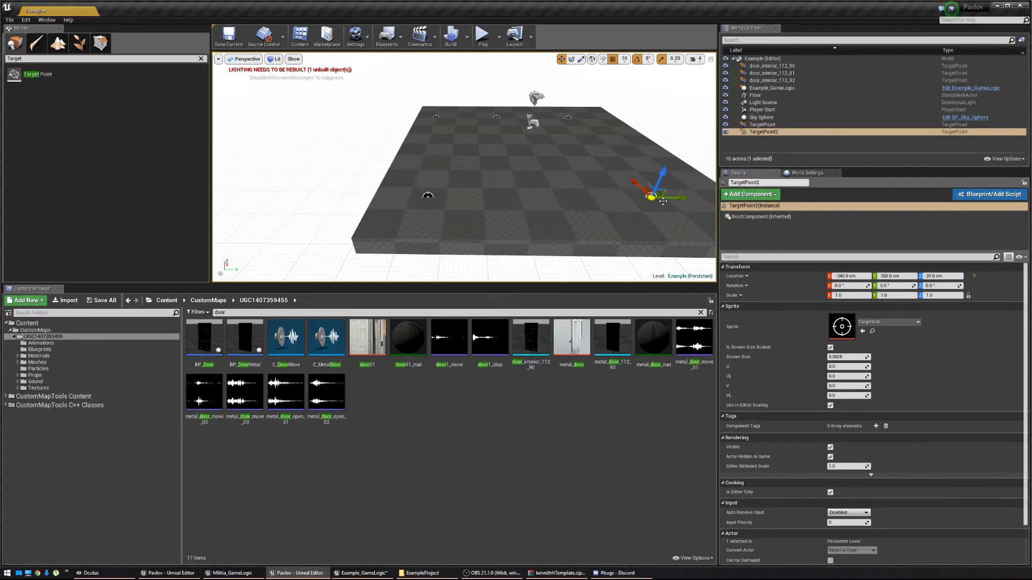
Rename the two new target points WindowPanel1 and WindowPanel2.
{"action": "left_click", "coordinate": [770, 125]}
{"action": "key", "text": "F2"}
{"action": "type", "text": "Window"}
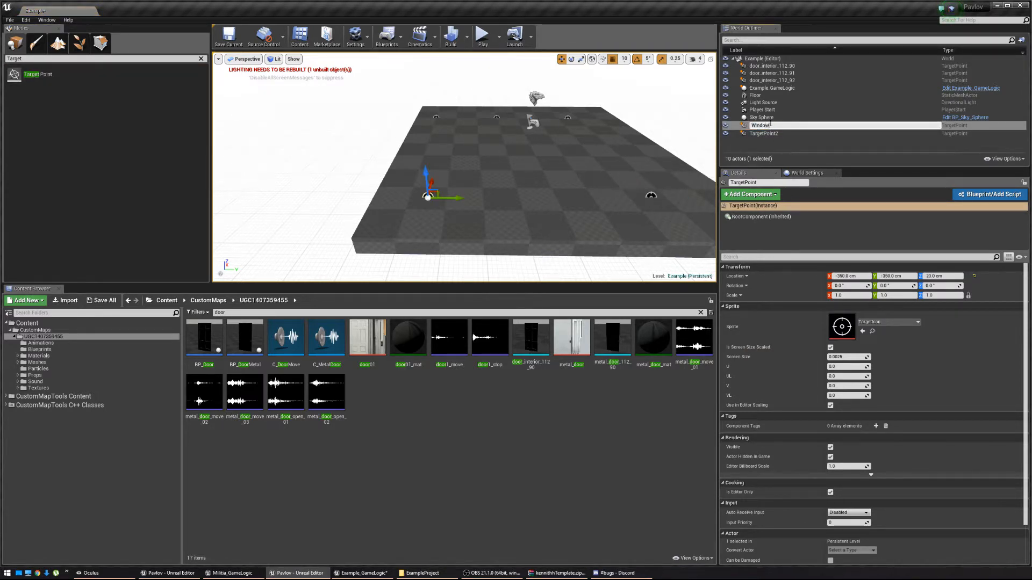
{"action": "type", "text": "Panel1"}
{"action": "key", "text": "Return"}
{"action": "left_click", "coordinate": [770, 125]}
{"action": "key", "text": "F2"}
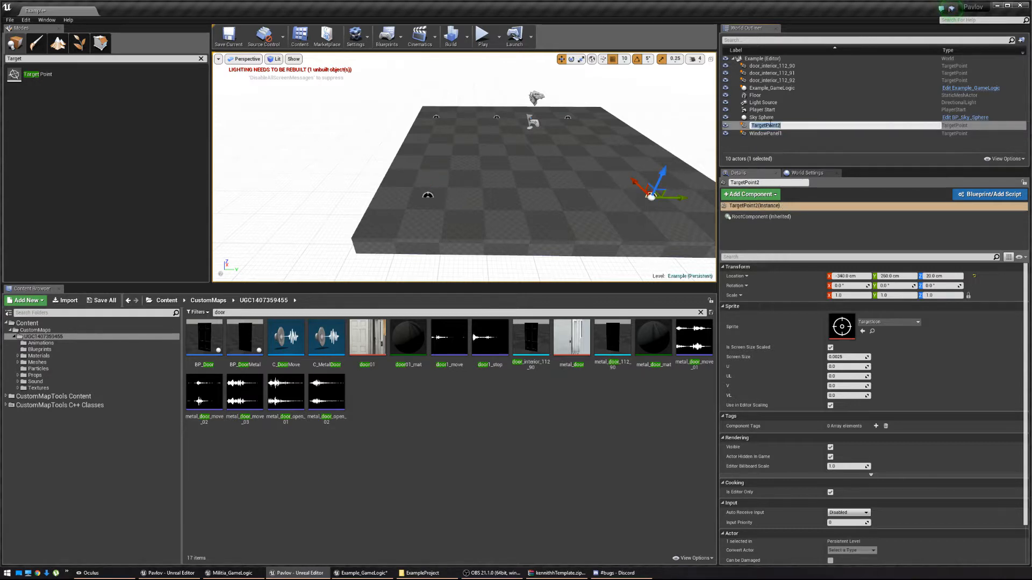
{"action": "type", "text": "WindowPanel2"}
{"action": "key", "text": "Return"}
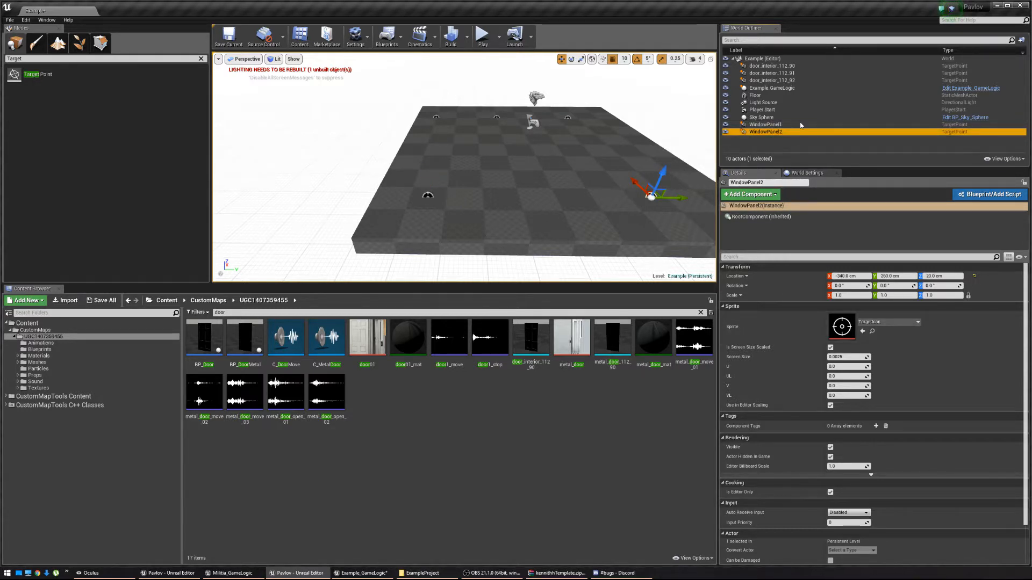
Add WindowPanel1 and WindowPanel2 as Example_GameLogic's two window panel targets, then start a play test.
{"action": "left_click", "coordinate": [774, 88]}
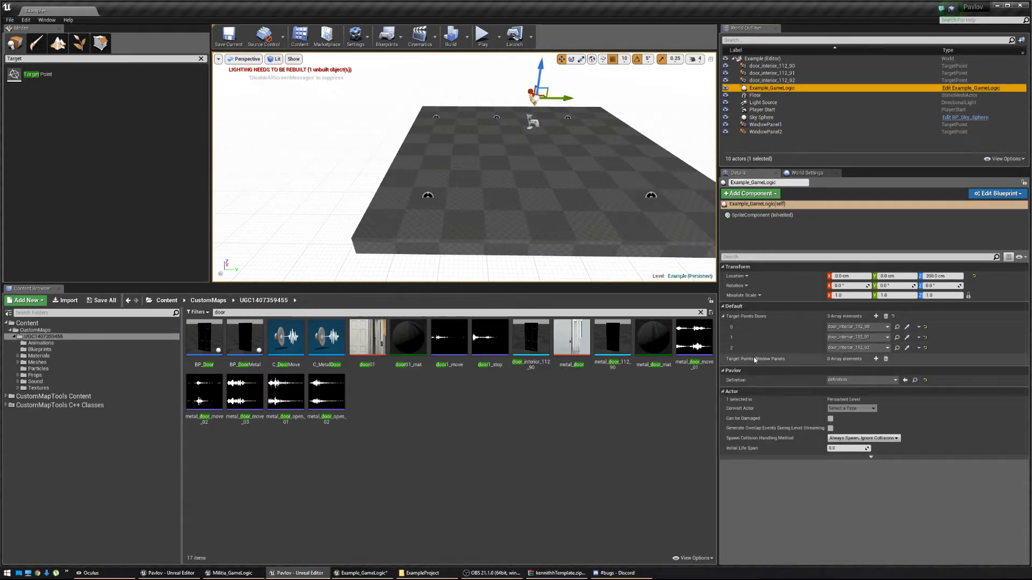
{"action": "left_click", "coordinate": [876, 359]}
{"action": "left_click", "coordinate": [875, 359]}
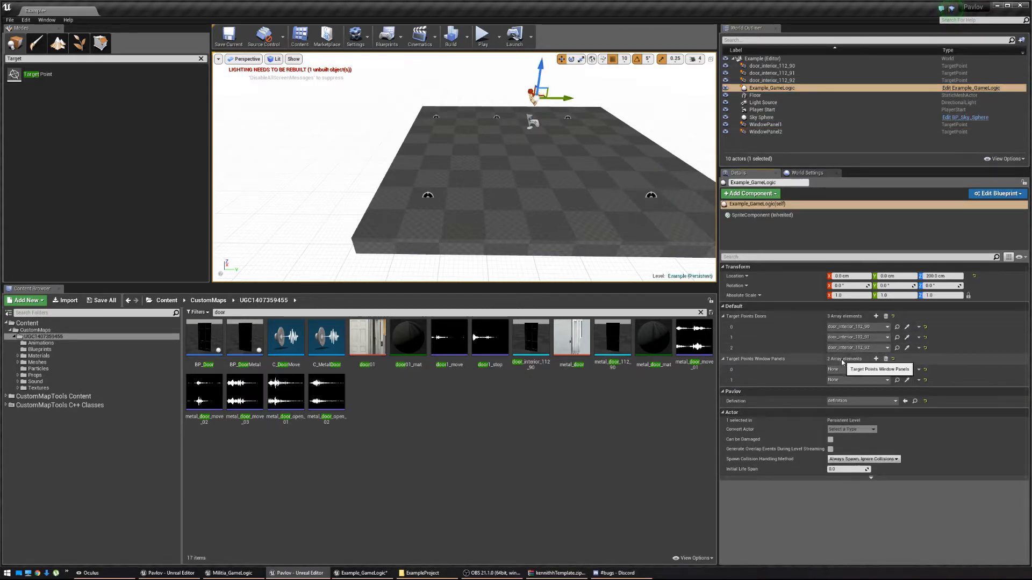
{"action": "left_click", "coordinate": [845, 371]}
{"action": "left_click", "coordinate": [867, 480]}
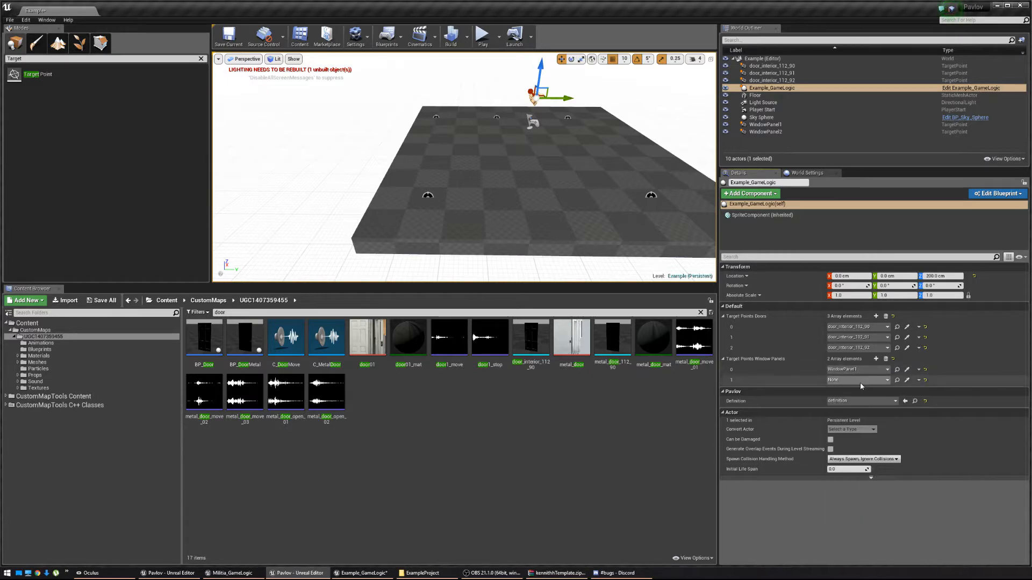
{"action": "left_click", "coordinate": [854, 380]}
{"action": "left_click", "coordinate": [886, 498]}
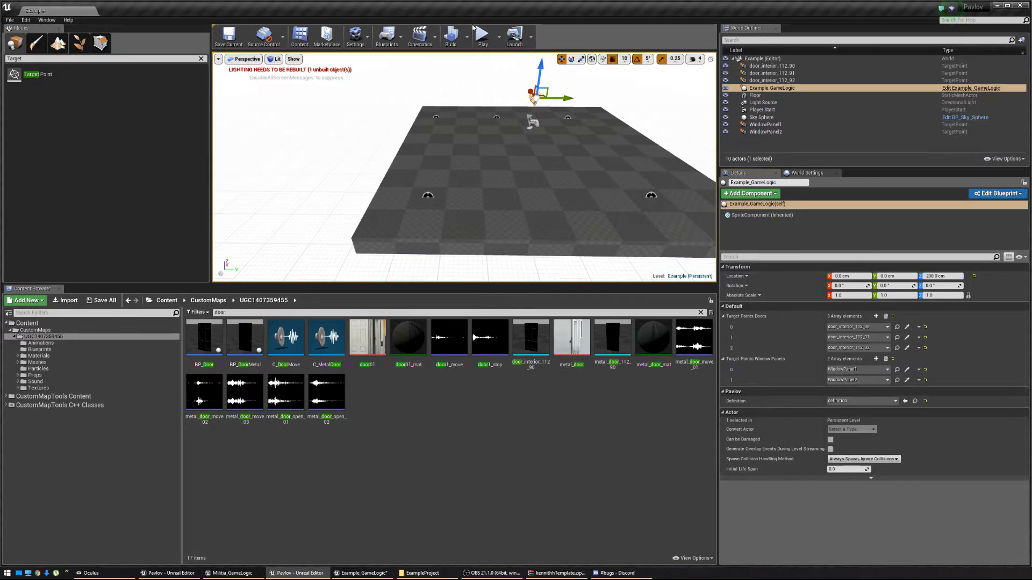
{"action": "left_click", "coordinate": [481, 33]}
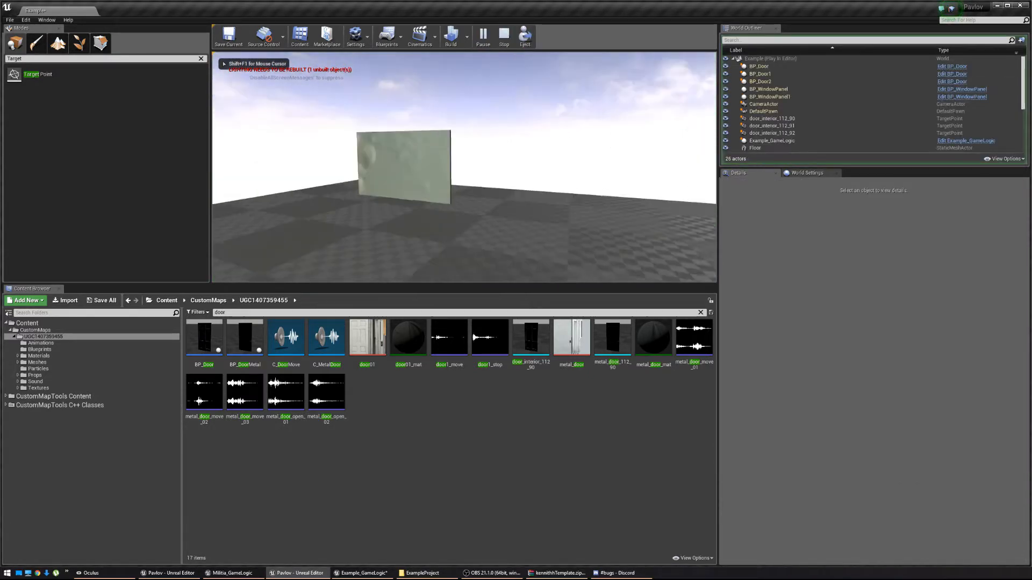
Fly around in play mode to inspect both spawned glass window panels, then stop playing.
{"action": "key", "text": "w"}
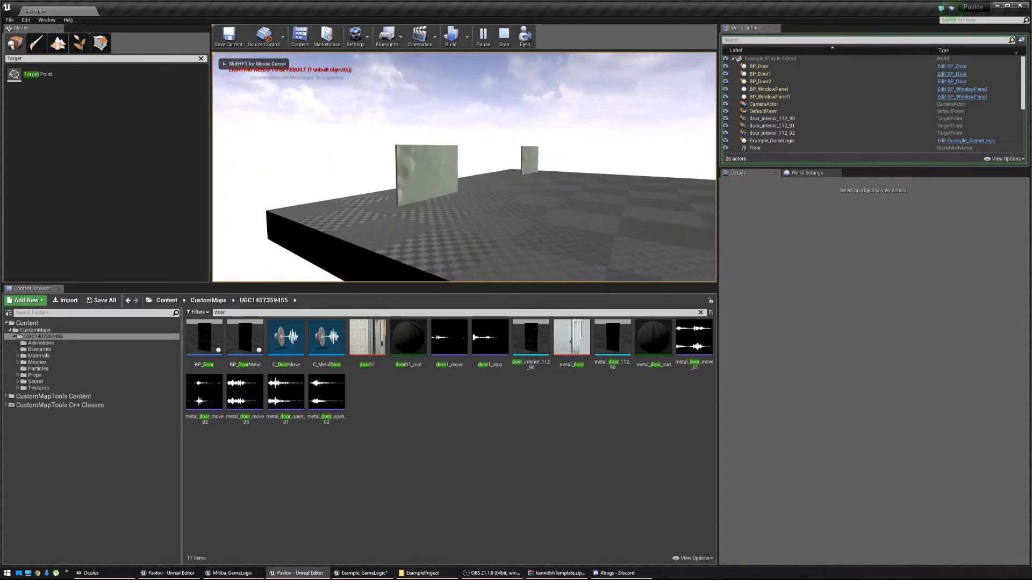
{"action": "key", "text": "w"}
{"action": "key", "text": "s"}
{"action": "key", "text": "w"}
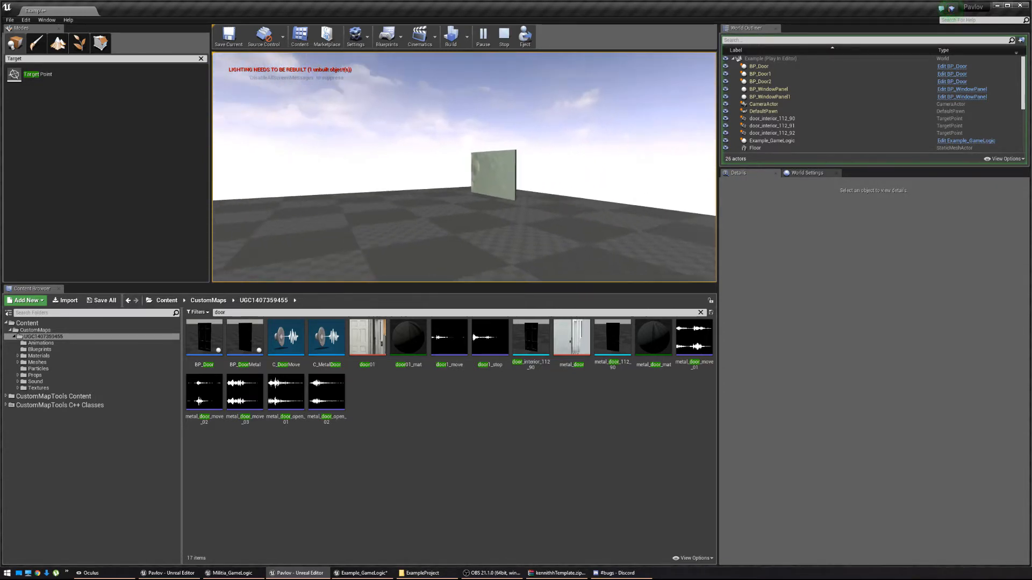
{"action": "key", "text": "w"}
{"action": "key", "text": "Escape"}
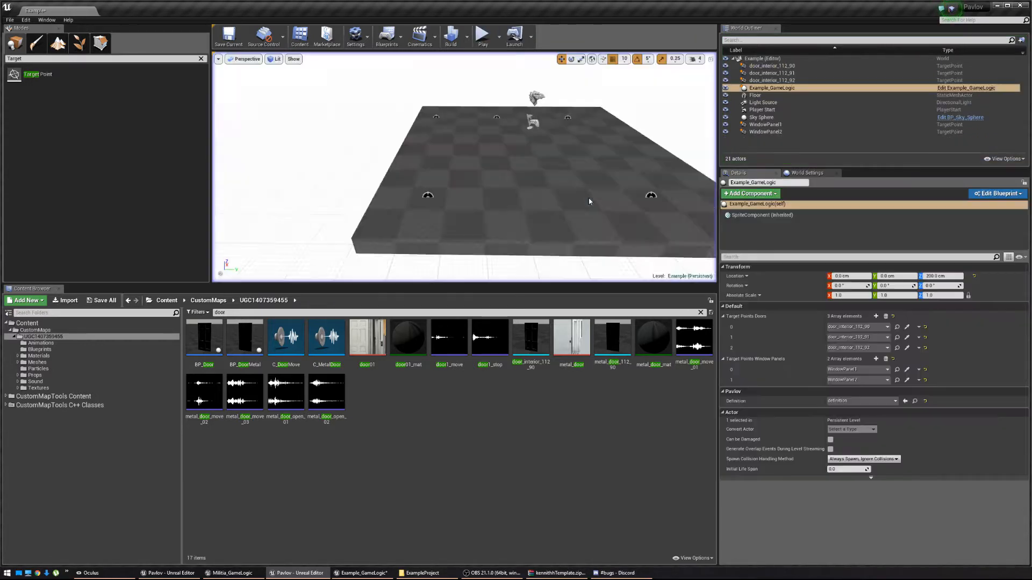
Go through Props and Meshes to the Materials folder and filter its assets by 'Window'.
{"action": "left_click", "coordinate": [61, 375]}
{"action": "left_click", "coordinate": [63, 362]}
{"action": "left_click", "coordinate": [66, 355]}
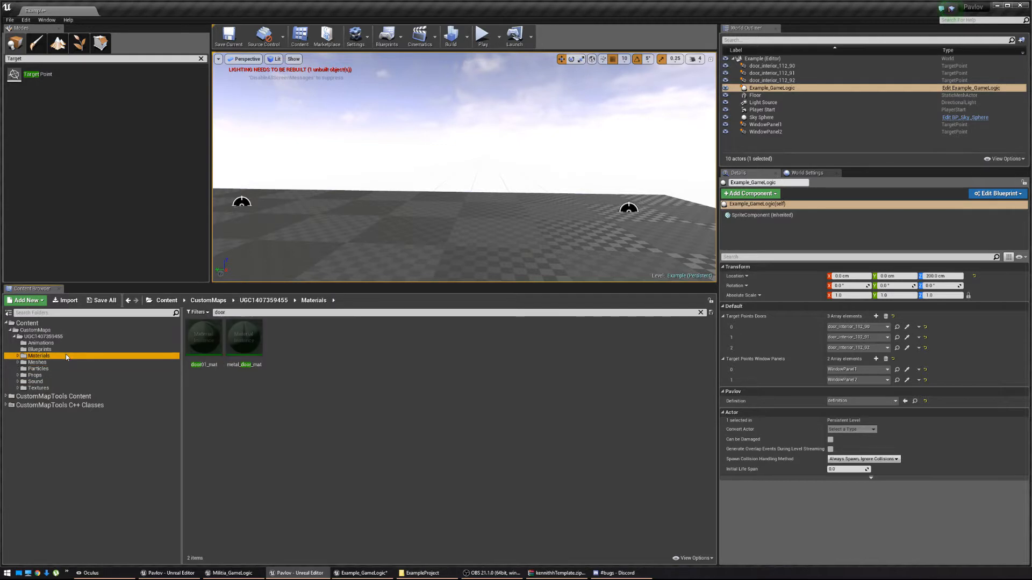
{"action": "left_click", "coordinate": [234, 312]}
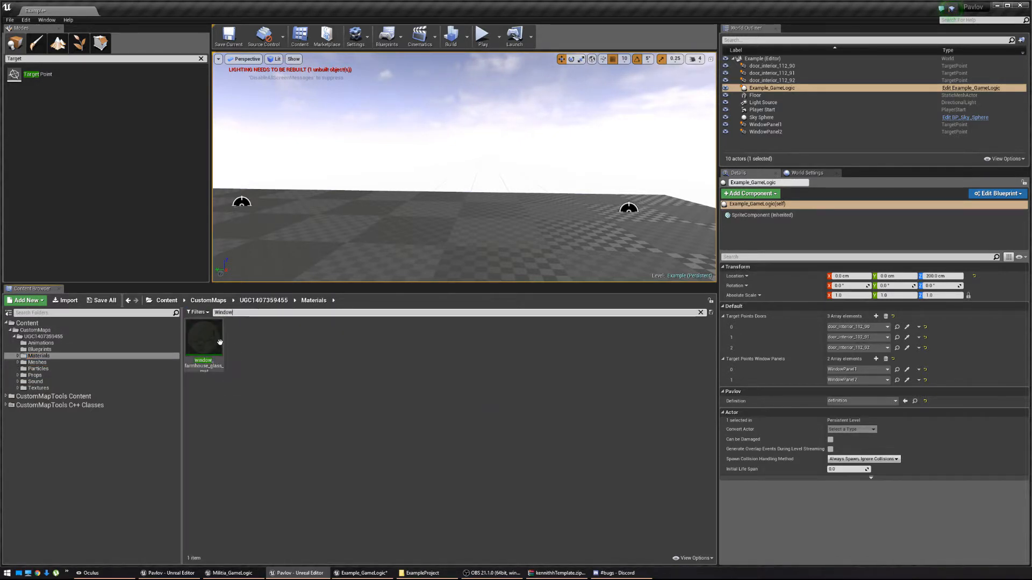
Open SM_Windows12_DM, expand its material elements, and open element 1's window_farmhouse_glass_mat.
{"action": "left_click", "coordinate": [27, 323]}
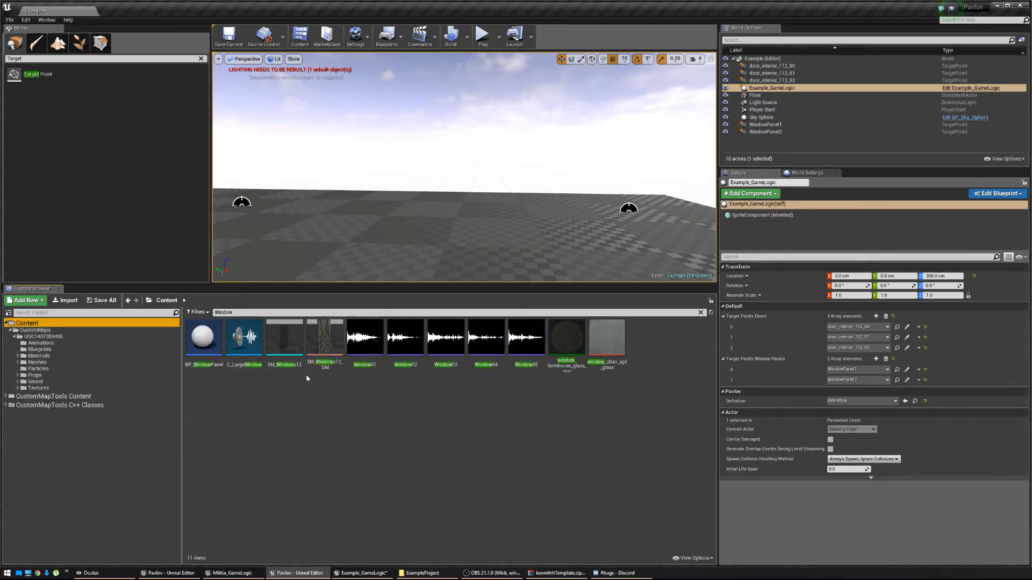
{"action": "double_click", "coordinate": [324, 338]}
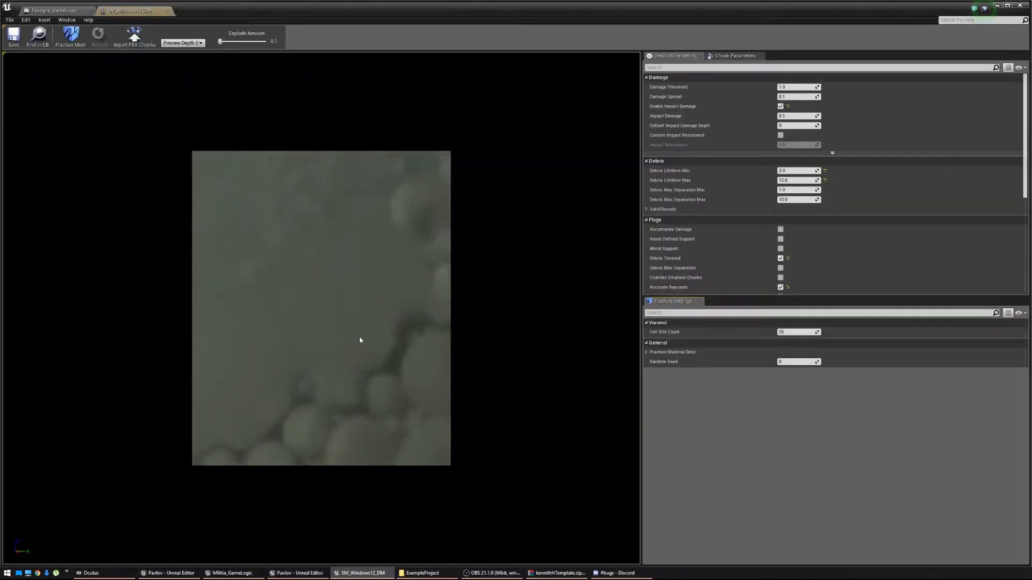
{"action": "scroll", "coordinate": [759, 234], "scroll_direction": "down", "scroll_amount": 5}
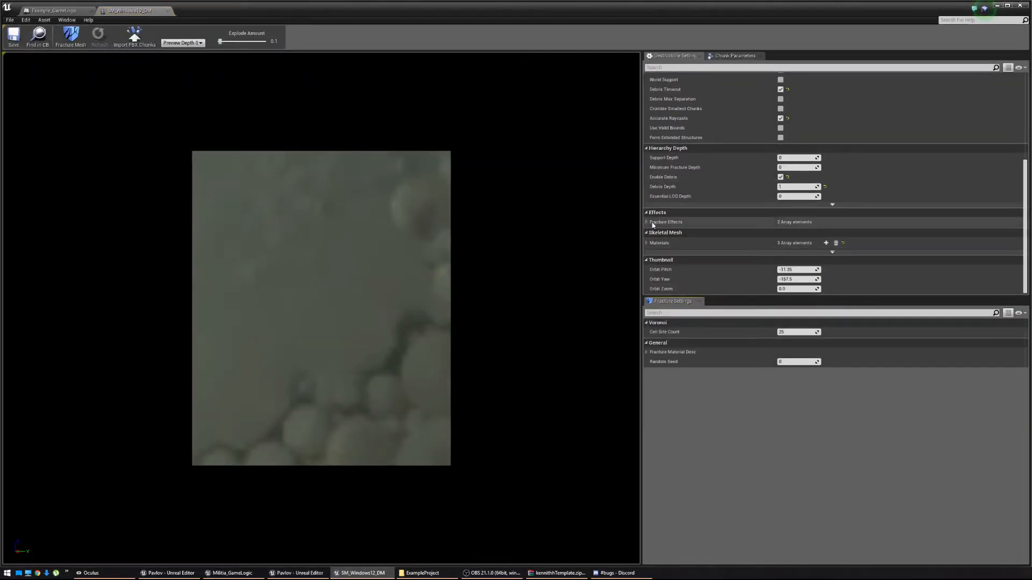
{"action": "left_click", "coordinate": [698, 243]}
{"action": "left_click", "coordinate": [705, 254]}
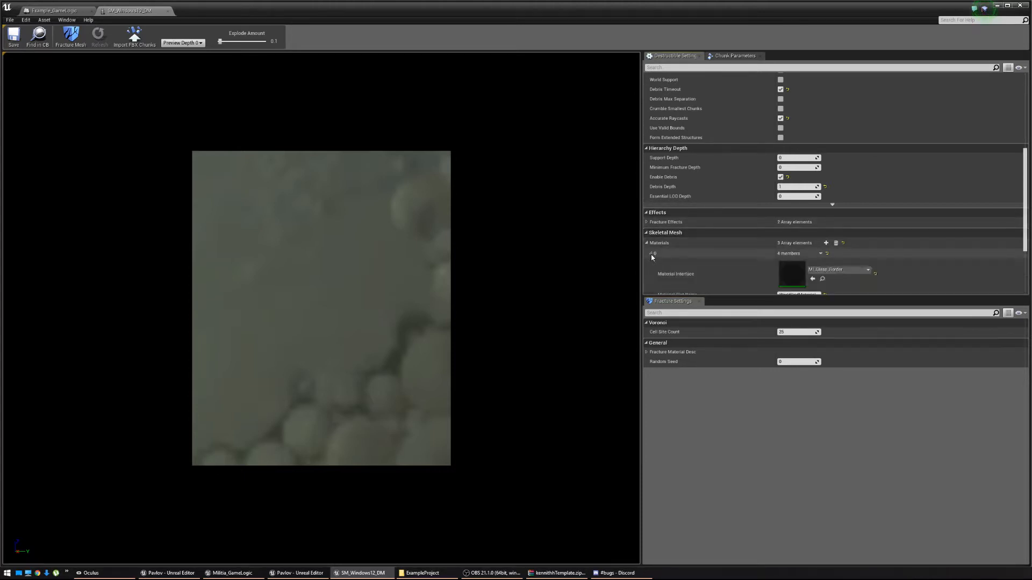
{"action": "scroll", "coordinate": [706, 251], "scroll_direction": "down", "scroll_amount": 3}
{"action": "left_click", "coordinate": [650, 259]}
{"action": "scroll", "coordinate": [698, 247], "scroll_direction": "down", "scroll_amount": 3}
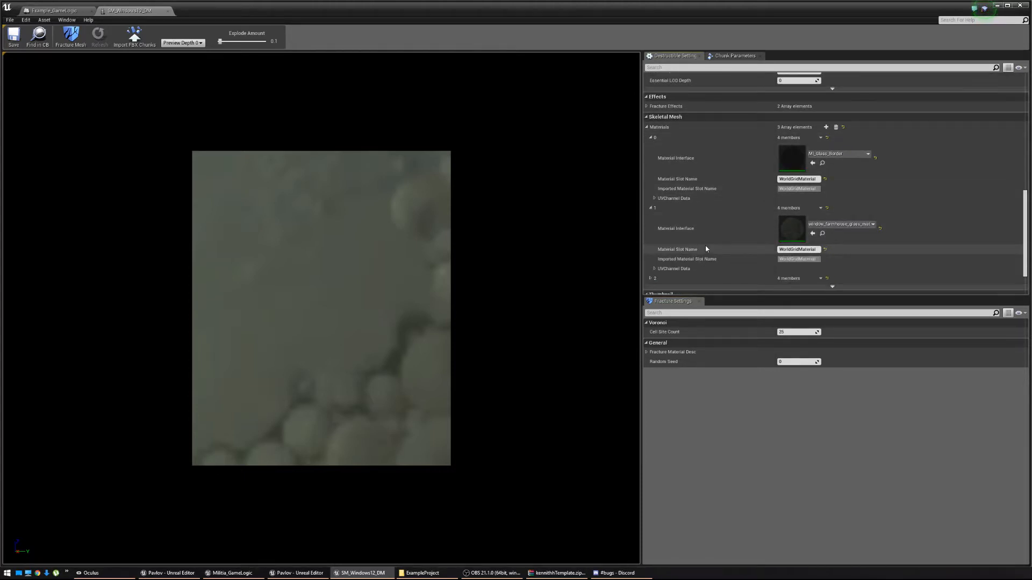
{"action": "left_click", "coordinate": [651, 244]}
{"action": "scroll", "coordinate": [651, 244], "scroll_direction": "down", "scroll_amount": 1}
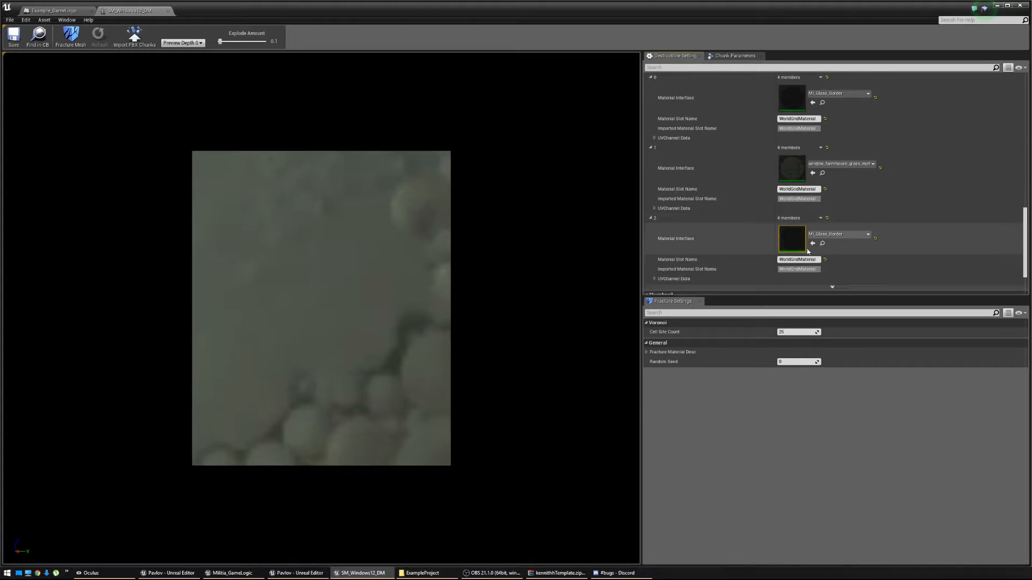
{"action": "double_click", "coordinate": [785, 171]}
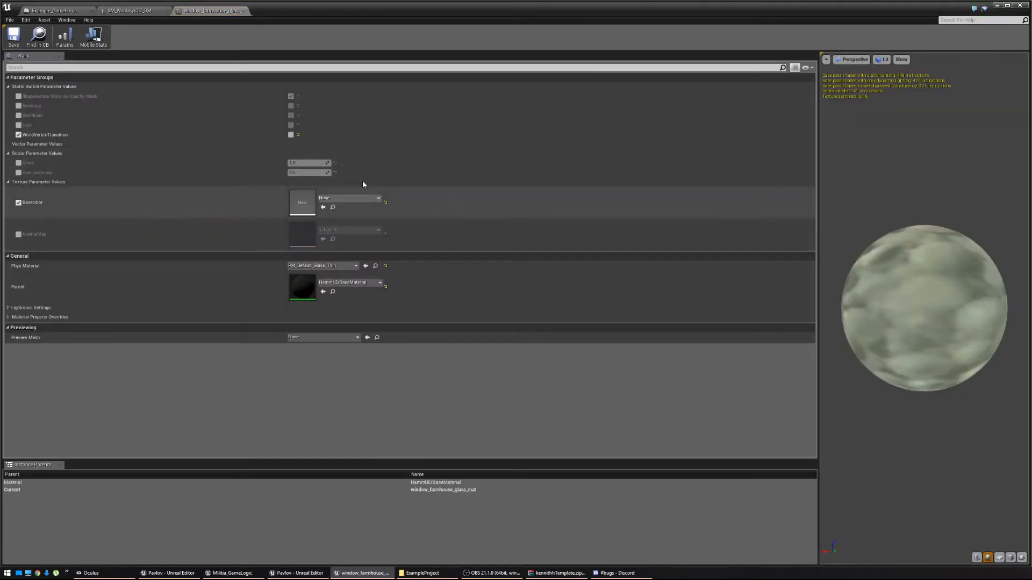
Set the glass material's Basecolor texture to window_uban_apt_glass and save the material.
{"action": "left_click", "coordinate": [347, 198]}
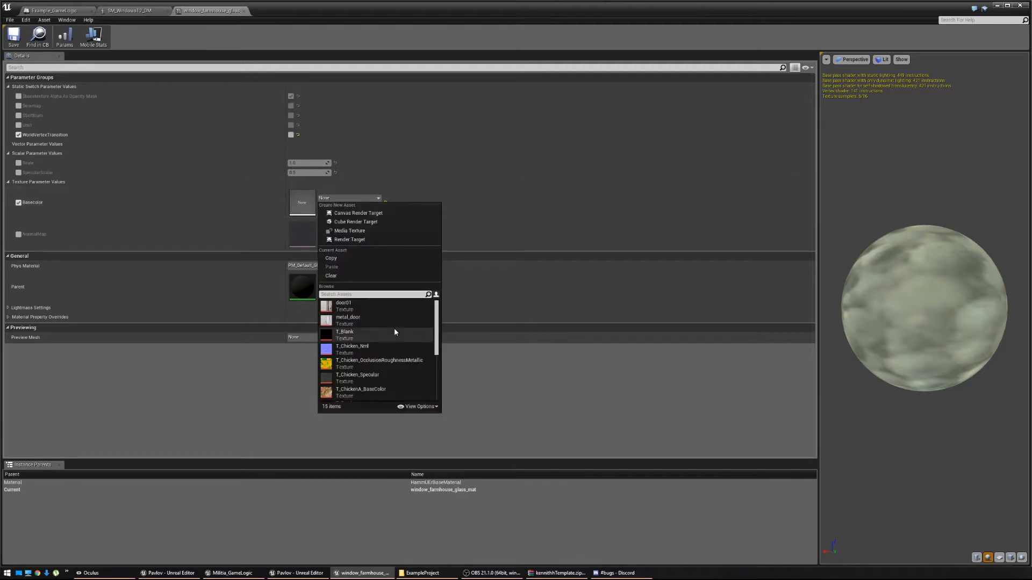
{"action": "type", "text": "window"}
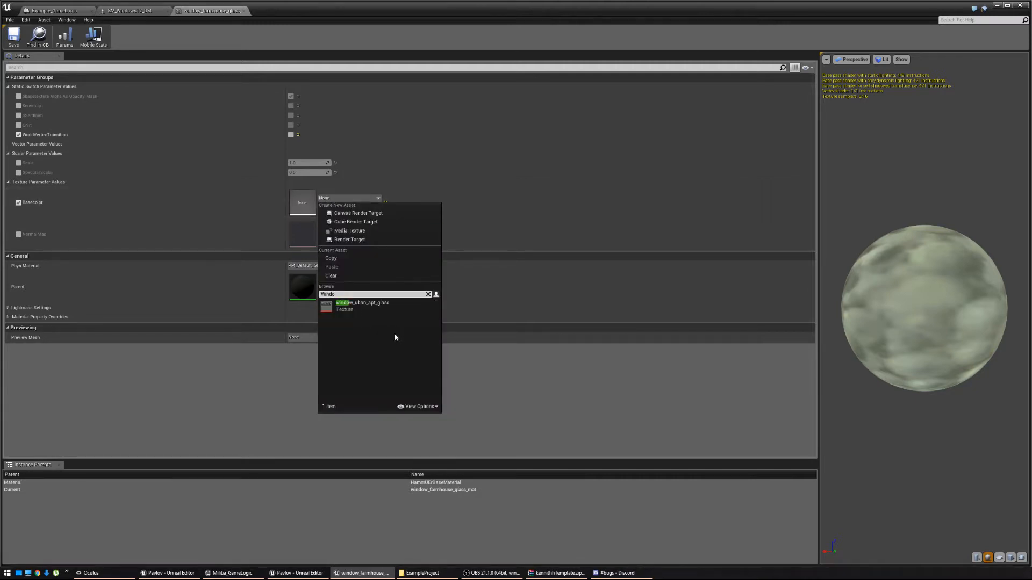
{"action": "left_click", "coordinate": [387, 309]}
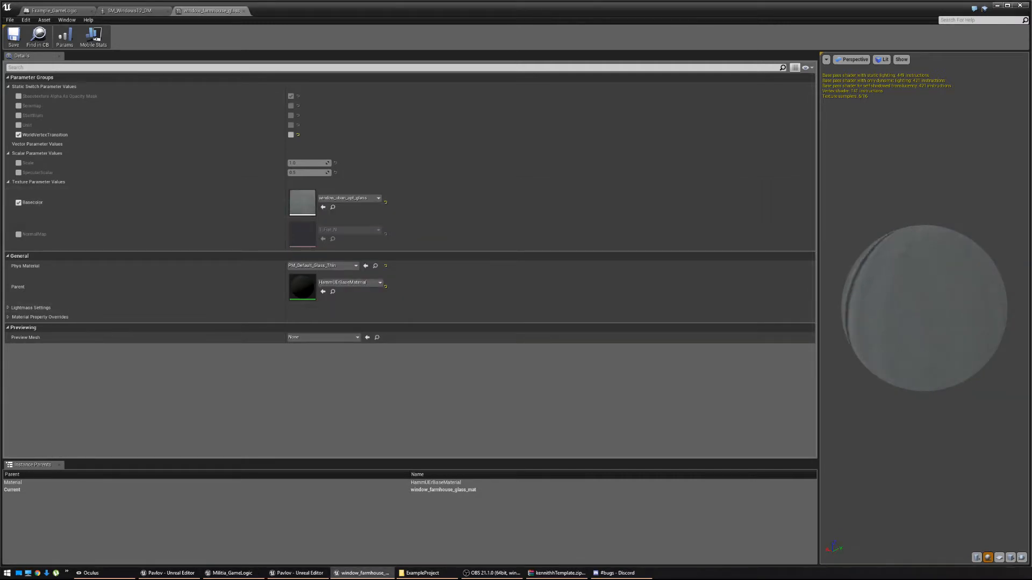
{"action": "left_click", "coordinate": [14, 37]}
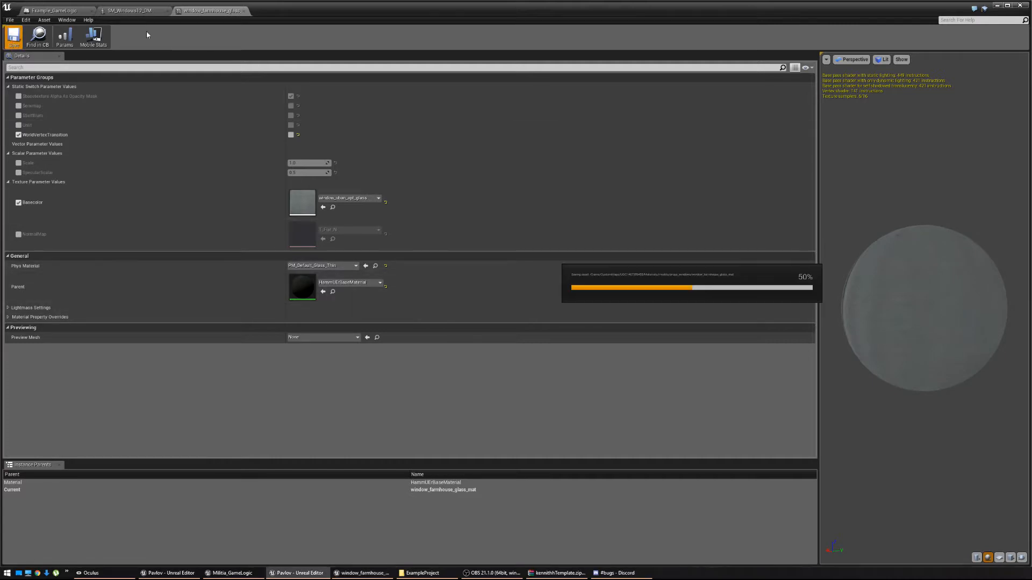
Close the material and SM_Windows12_DM editors and minimize the blueprint to reach the level editor.
{"action": "left_click", "coordinate": [244, 12]}
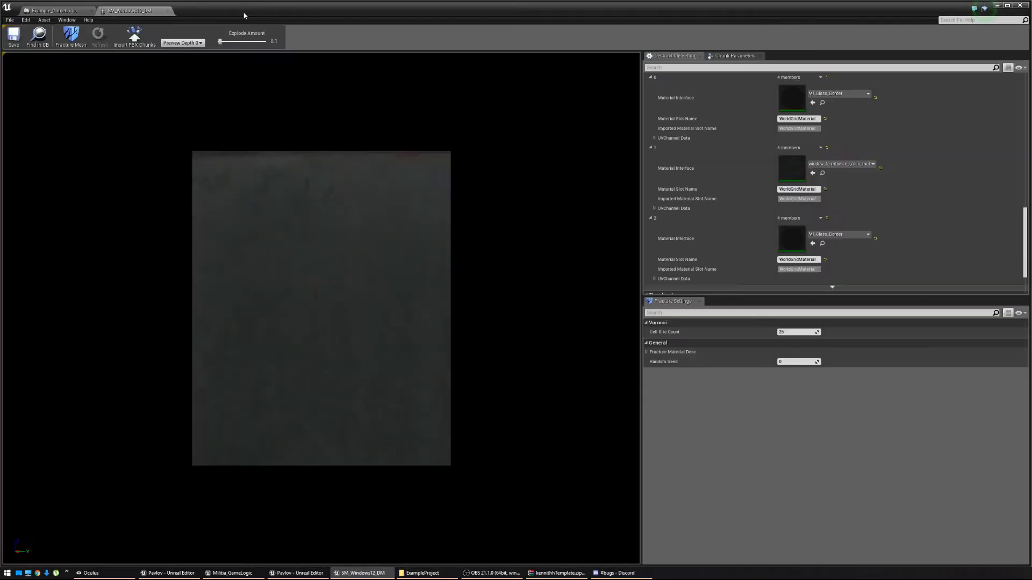
{"action": "left_click", "coordinate": [167, 11]}
{"action": "left_click", "coordinate": [996, 6]}
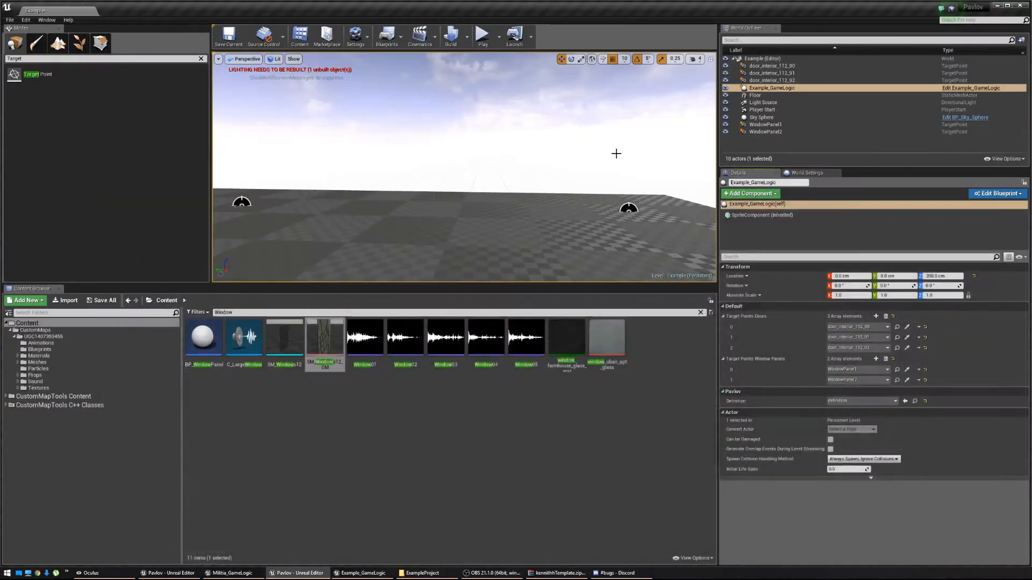
Play-test the level, walking between the doors and the retextured glass panels, then stop.
{"action": "left_click", "coordinate": [482, 35]}
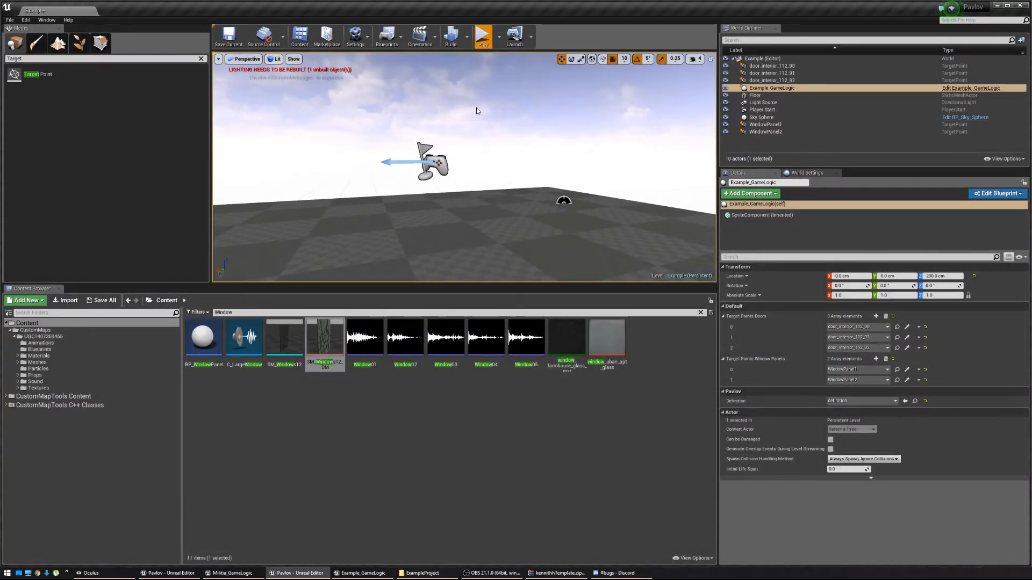
{"action": "key", "text": "w"}
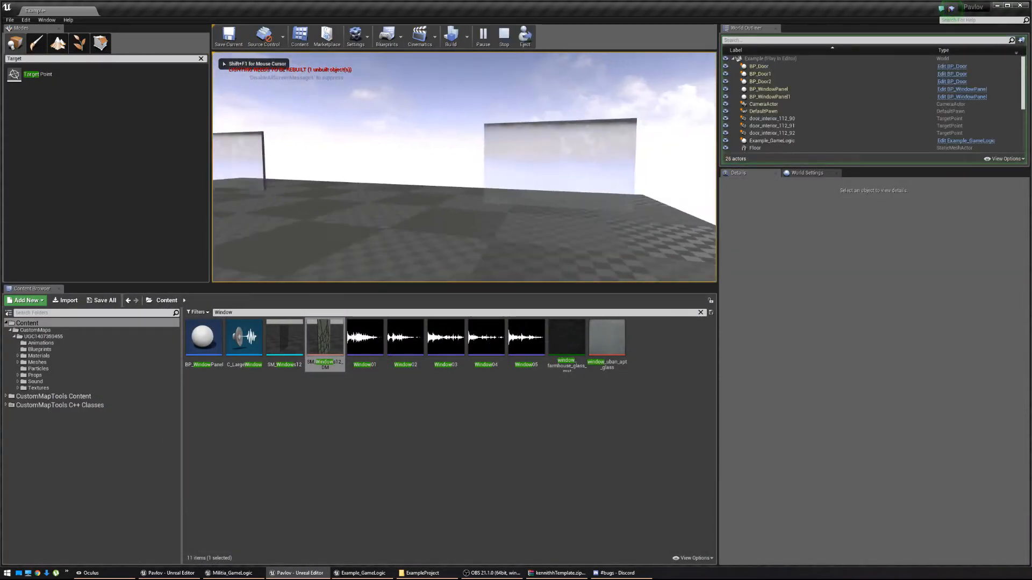
{"action": "key", "text": "w"}
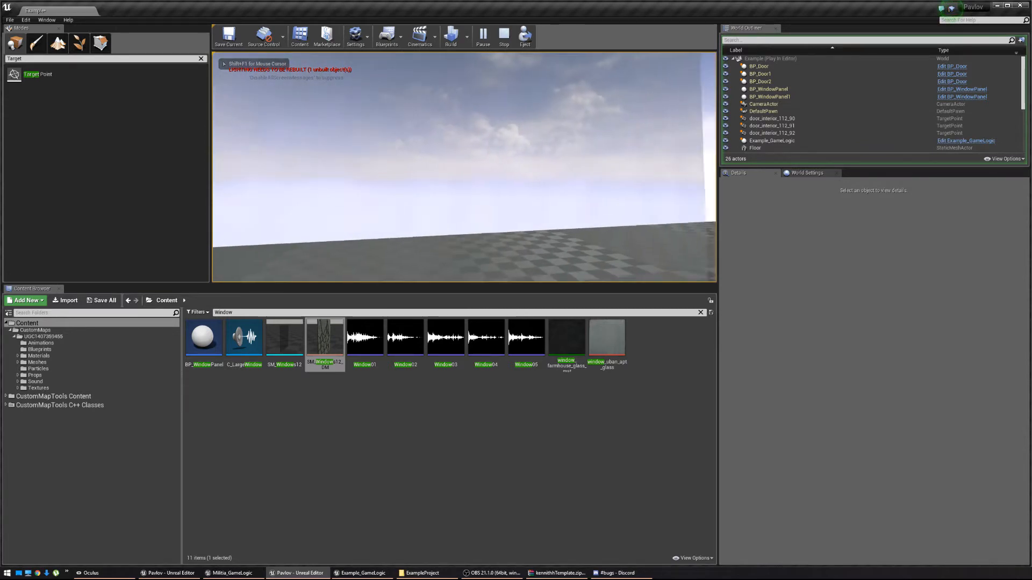
{"action": "key", "text": "s"}
{"action": "key", "text": "w"}
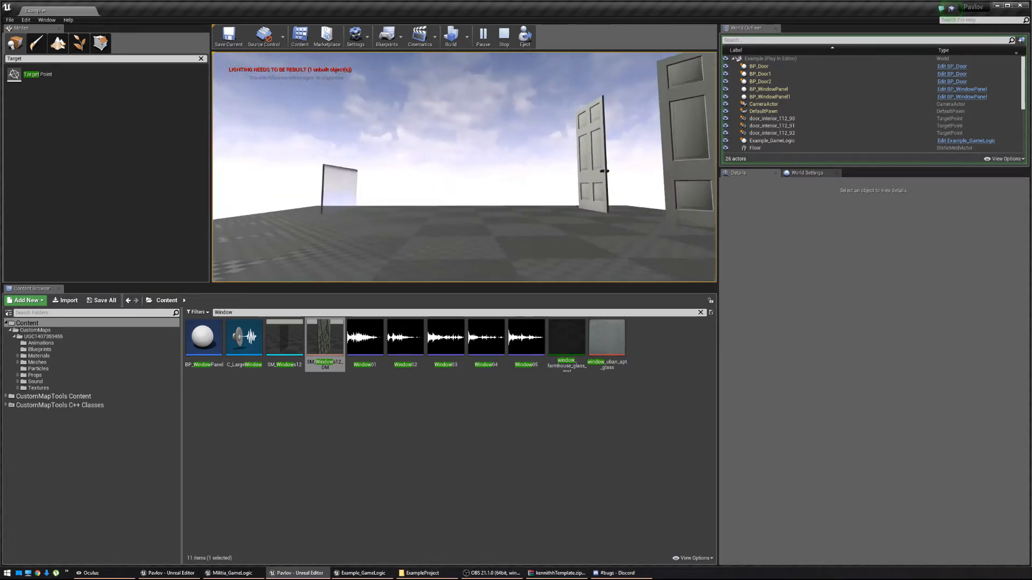
{"action": "key", "text": "w"}
{"action": "key", "text": "s"}
{"action": "key", "text": "s"}
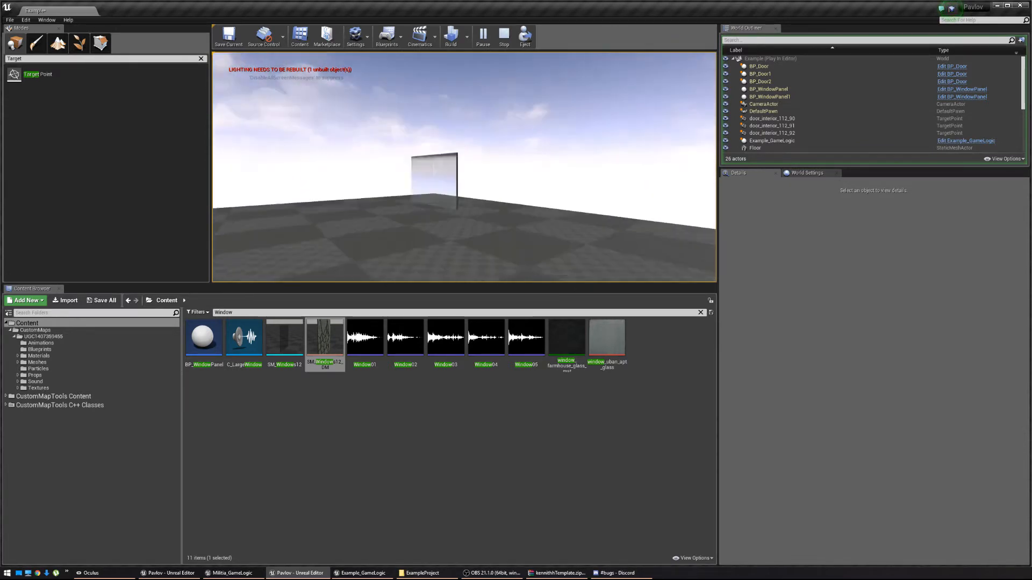
{"action": "key", "text": "w"}
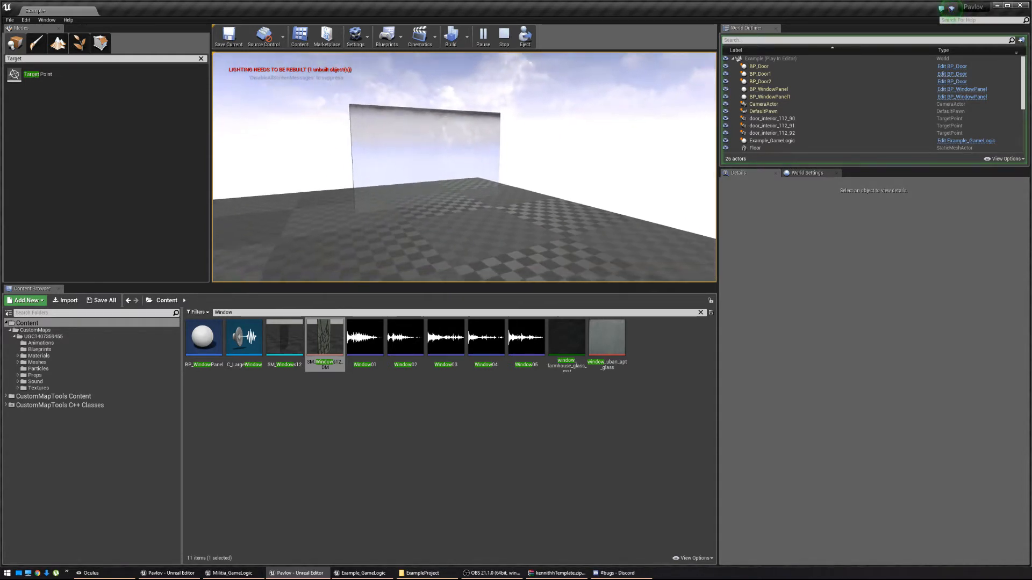
{"action": "key", "text": "w"}
{"action": "key", "text": "s"}
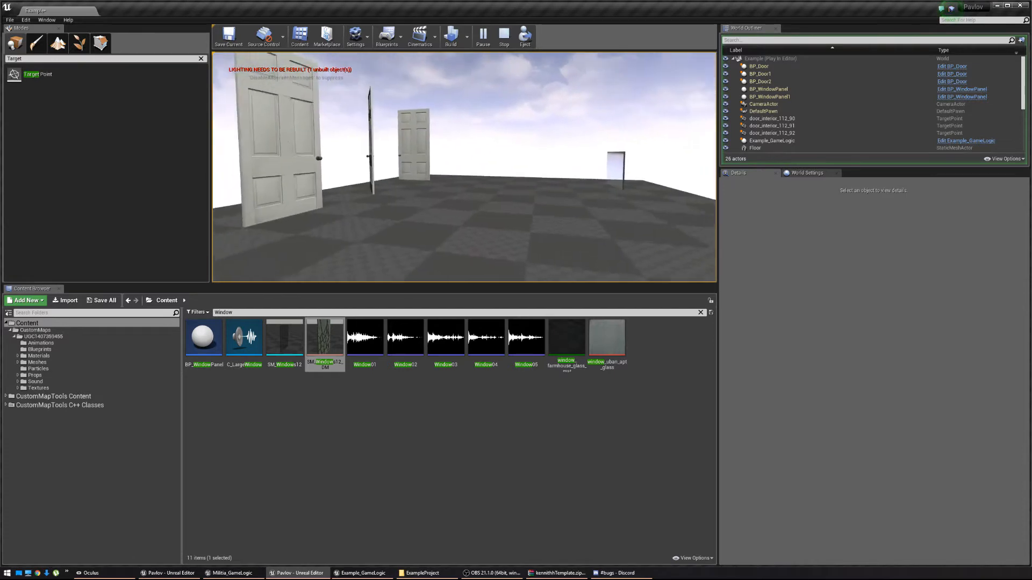
{"action": "key", "text": "Escape"}
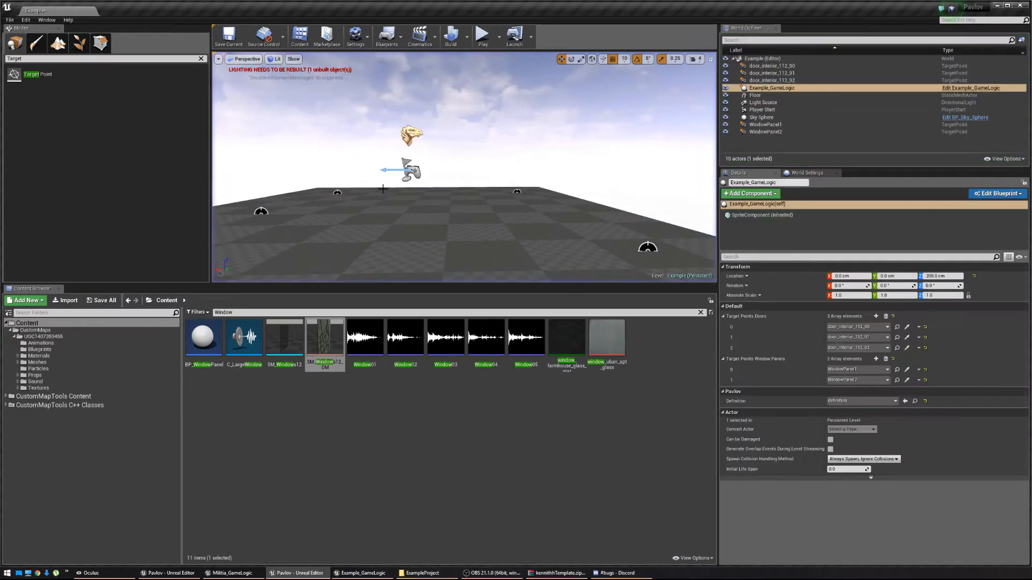
Tilt the level view over the target points and clear the 'Window' content search.
{"action": "key", "text": "s"}
{"action": "right_click_drag", "start_coordinate": [340, 267], "coordinate": [341, 267]}
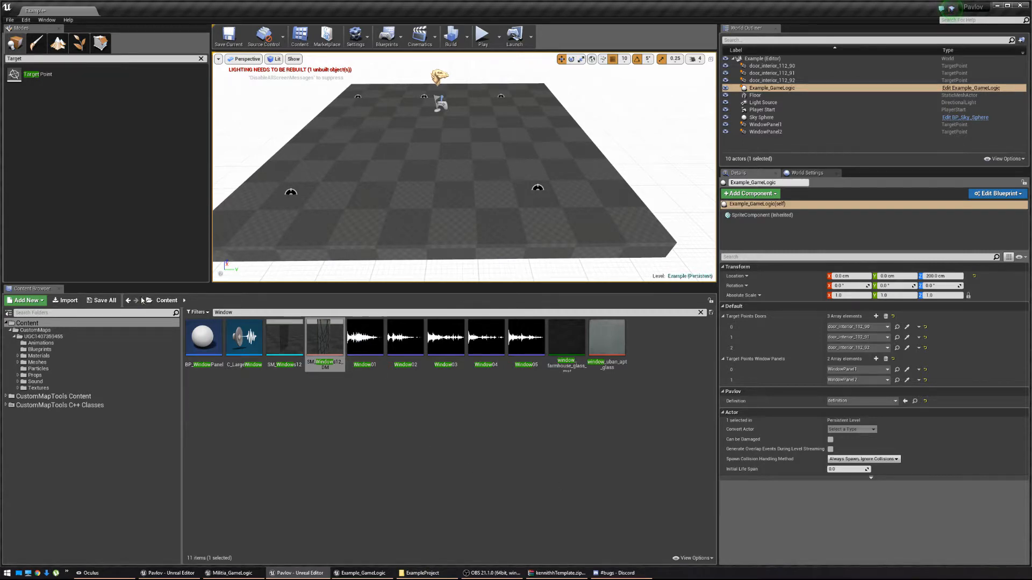
{"action": "key", "text": "BackSpace"}
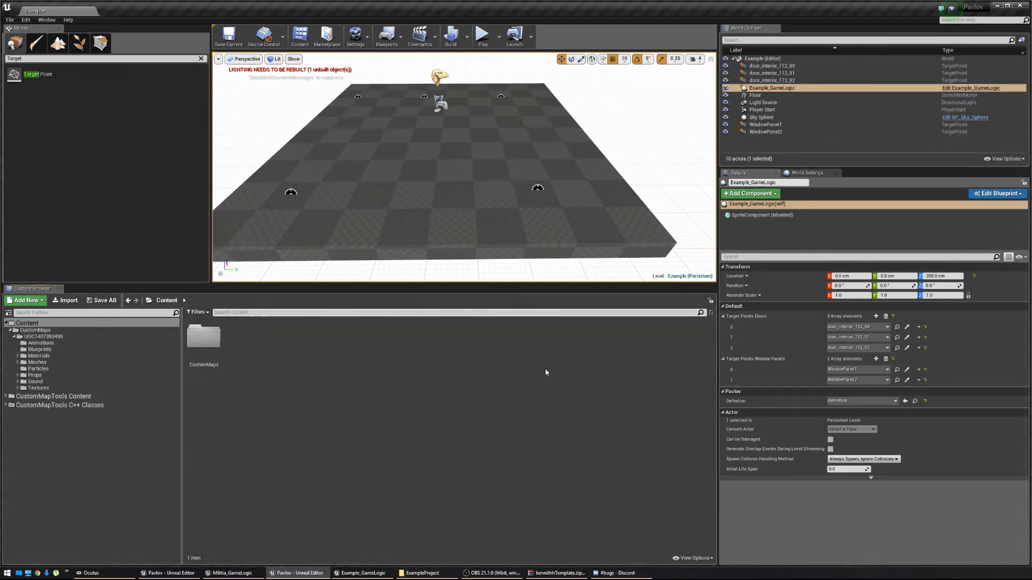
In Example_GameLogic's Event Graph, add a Custom Event named SpawnChickens below the door and window logic.
{"action": "left_click", "coordinate": [346, 572]}
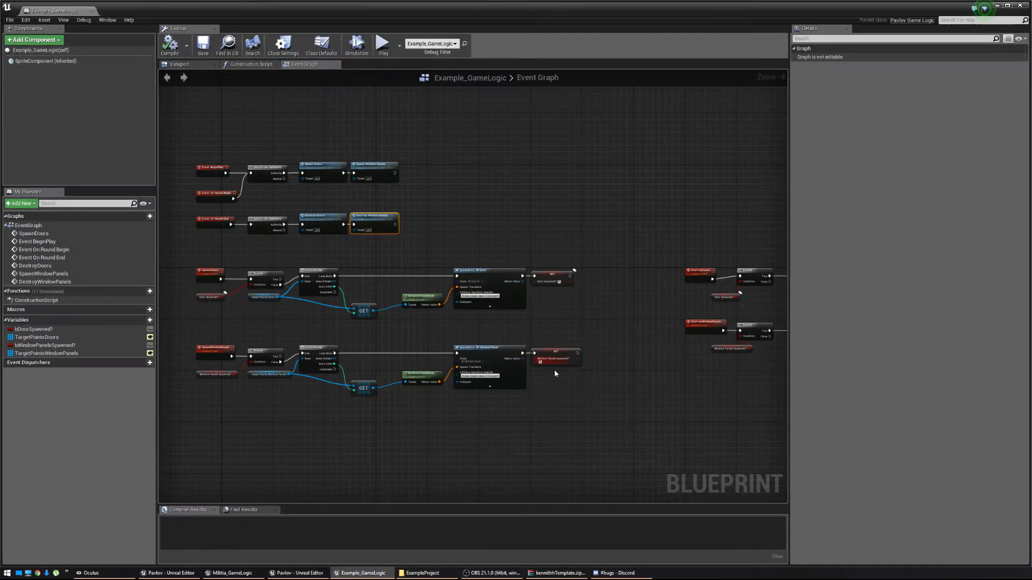
{"action": "scroll", "coordinate": [355, 356], "scroll_direction": "up", "scroll_amount": 2}
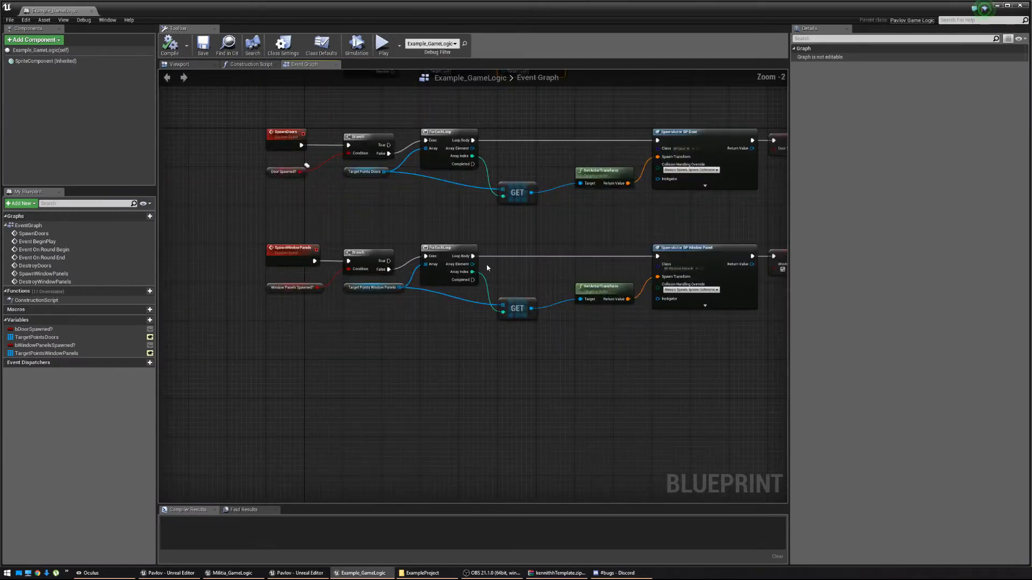
{"action": "right_click_drag", "start_coordinate": [407, 353], "coordinate": [440, 312]}
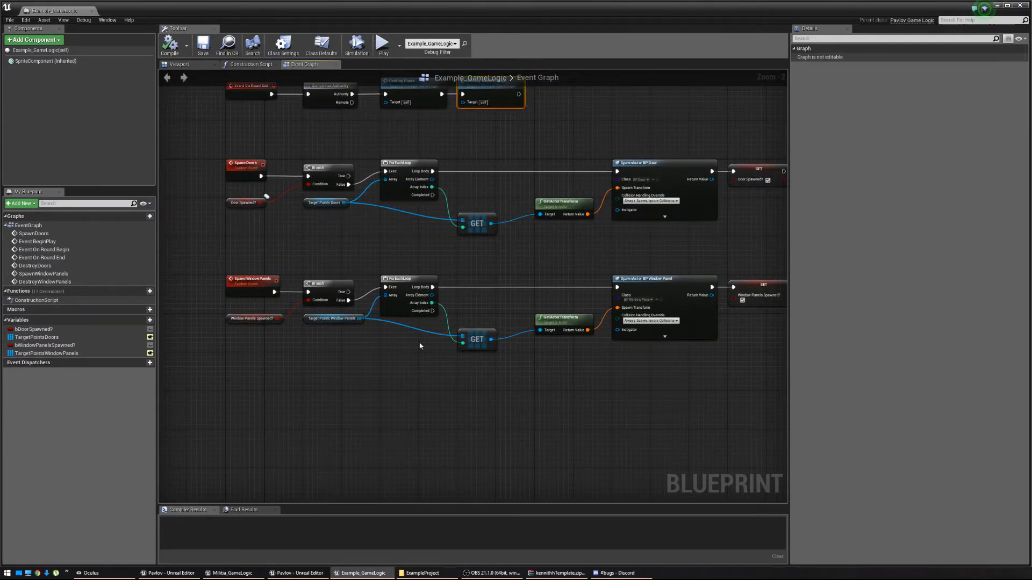
{"action": "right_click_drag", "start_coordinate": [508, 418], "coordinate": [494, 368]}
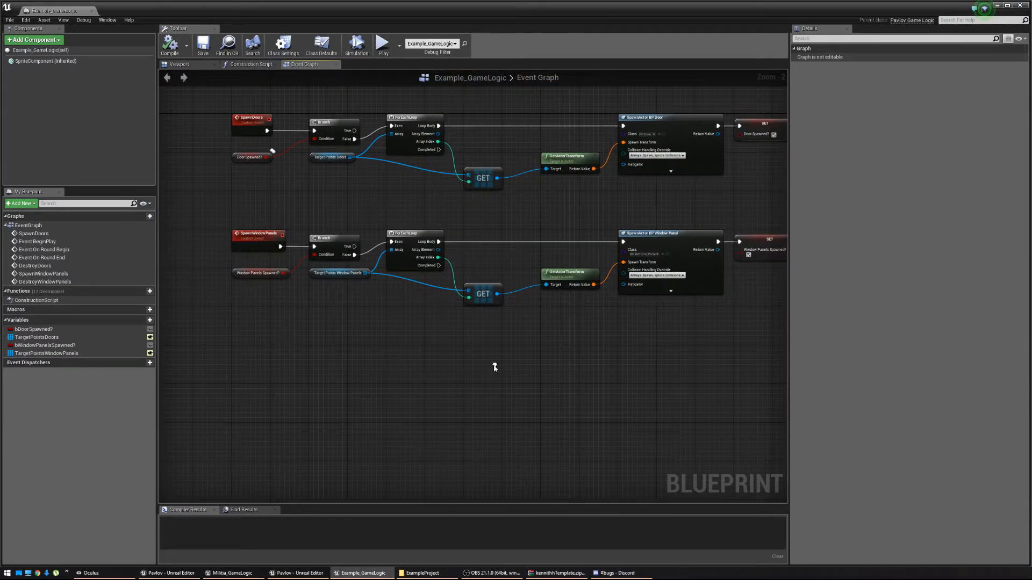
{"action": "right_click", "coordinate": [242, 346]}
{"action": "type", "text": "custom event"}
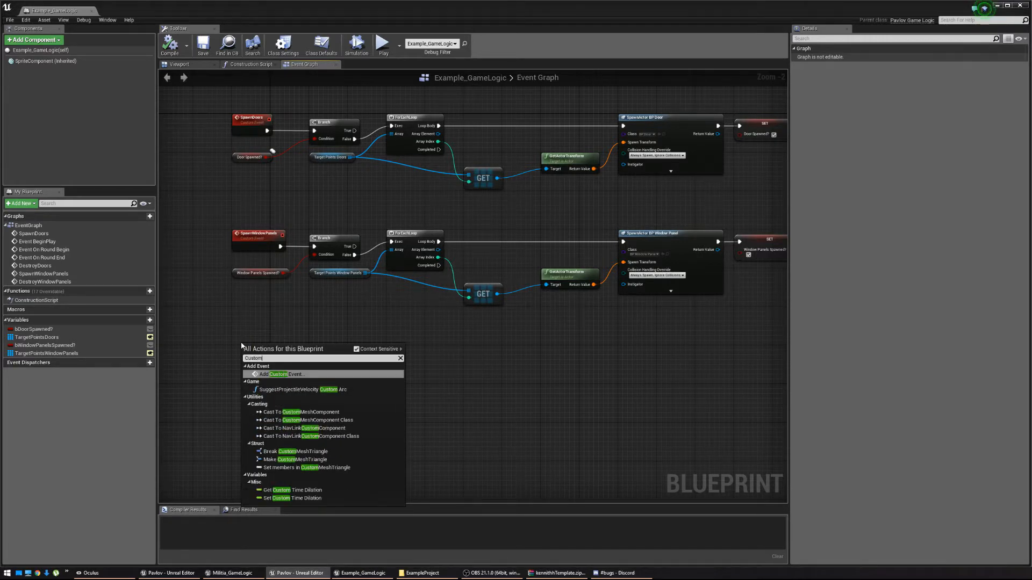
{"action": "key", "text": "Return"}
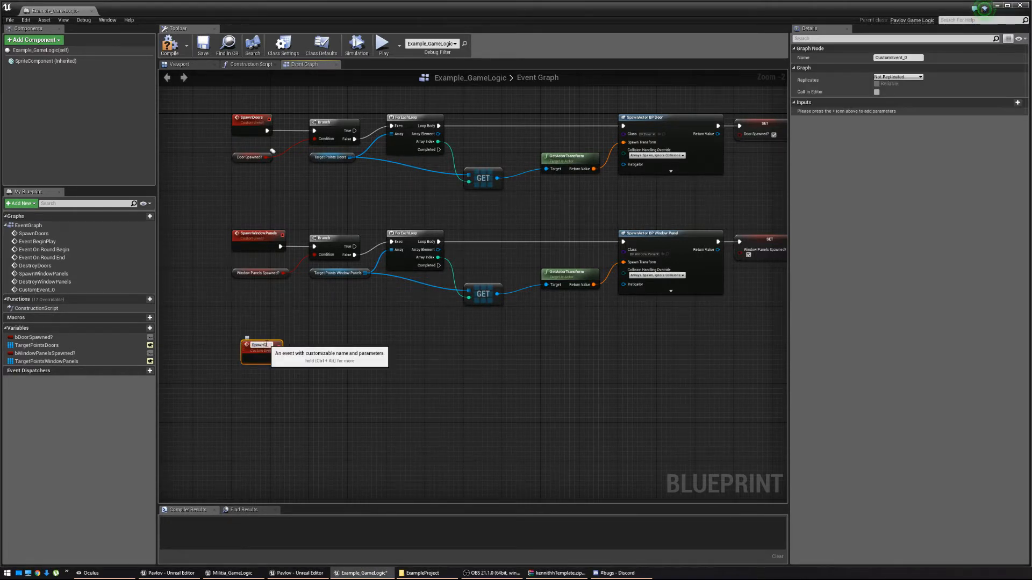
{"action": "type", "text": "SpawnChickens"}
{"action": "key", "text": "Return"}
Add a Branch node after SpawnChickens and pull a connection from its Condition pin.
{"action": "left_click_drag", "start_coordinate": [275, 349], "coordinate": [319, 359]}
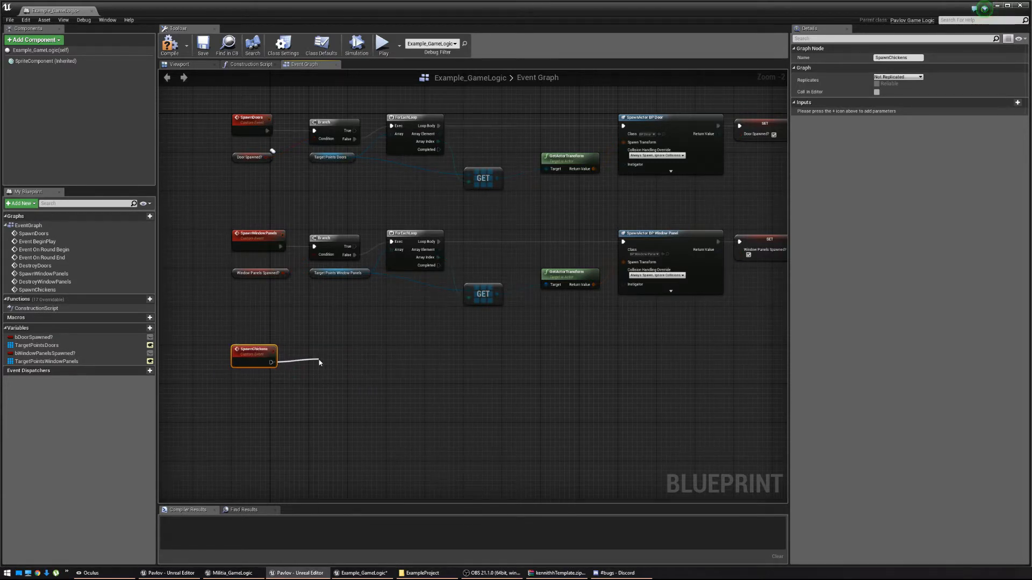
{"action": "type", "text": "branch"}
{"action": "key", "text": "Return"}
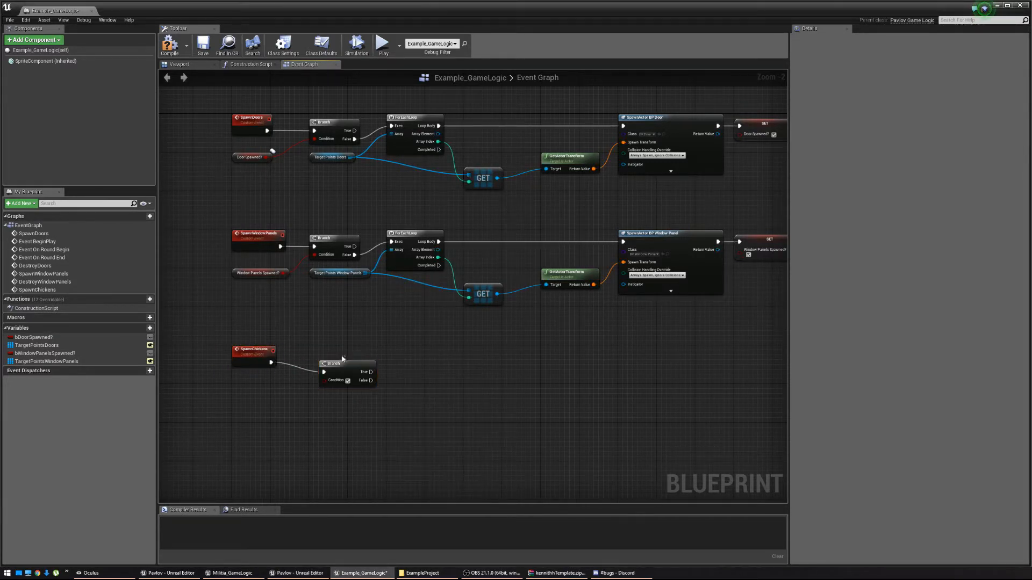
{"action": "left_click_drag", "start_coordinate": [342, 359], "coordinate": [233, 396]}
Promote the Branch condition to a boolean named bChickensSpawned? and compile the blueprint.
{"action": "left_click", "coordinate": [255, 430]}
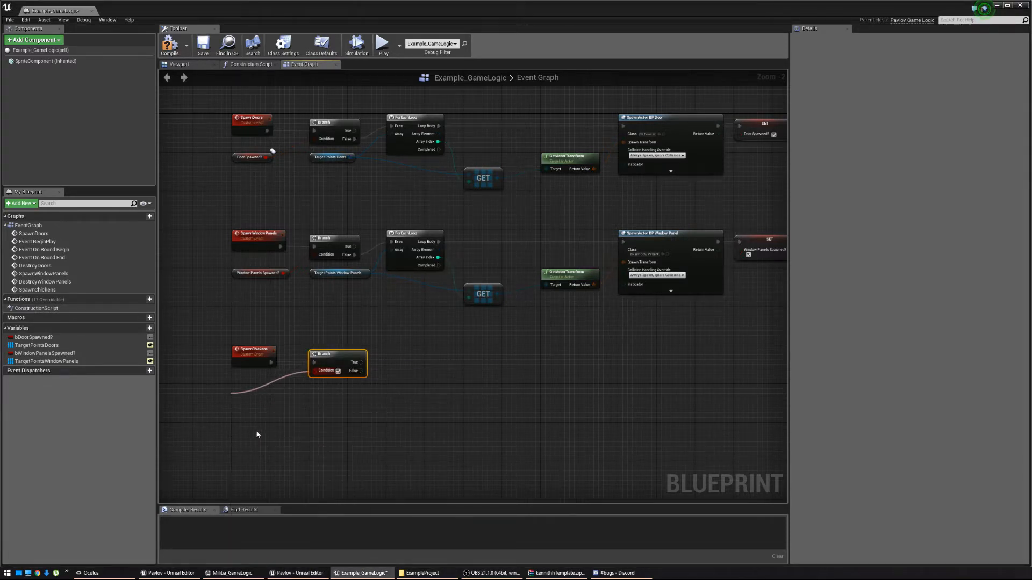
{"action": "left_click_drag", "start_coordinate": [282, 357], "coordinate": [262, 389]}
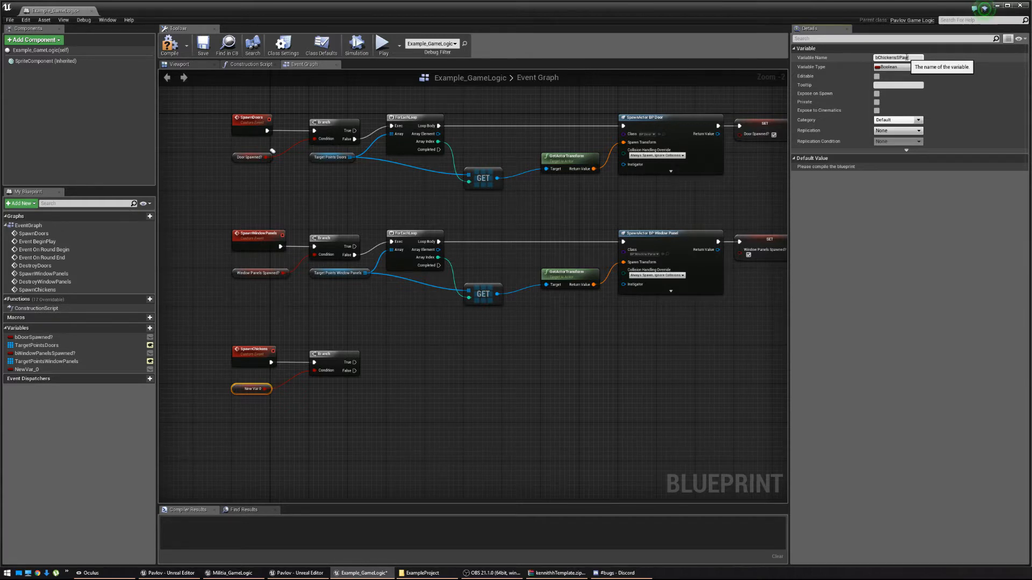
{"action": "type", "text": "?"}
{"action": "key", "text": "Return"}
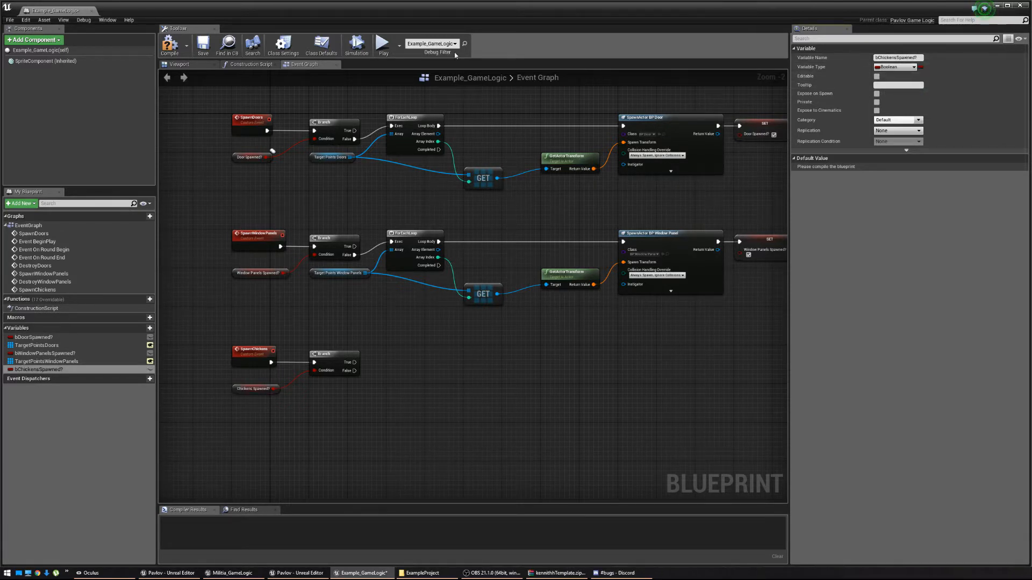
{"action": "left_click", "coordinate": [170, 47]}
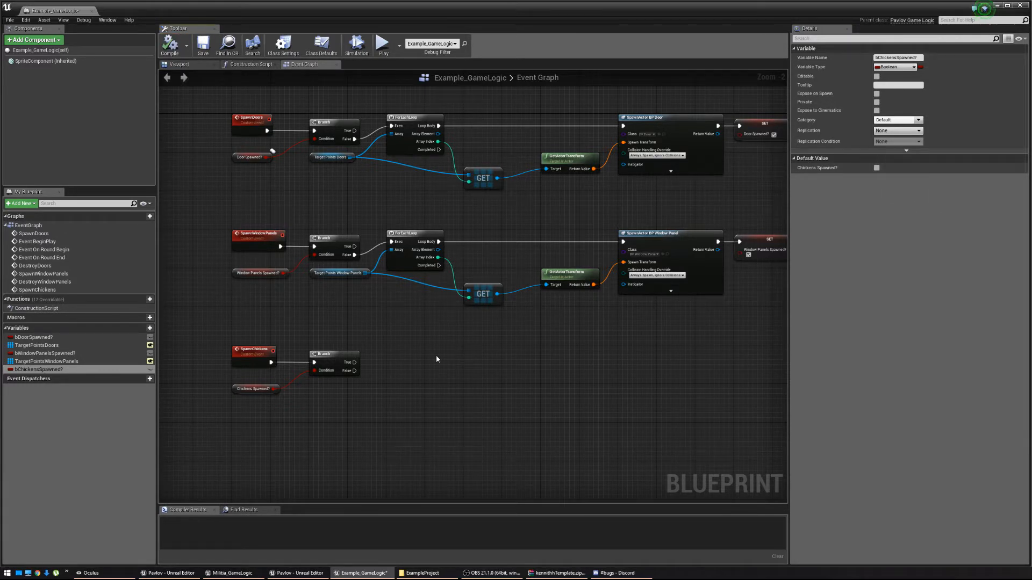
Attach a ForEachLoop node to the Branch's False output.
{"action": "right_click_drag", "start_coordinate": [357, 358], "coordinate": [328, 331]}
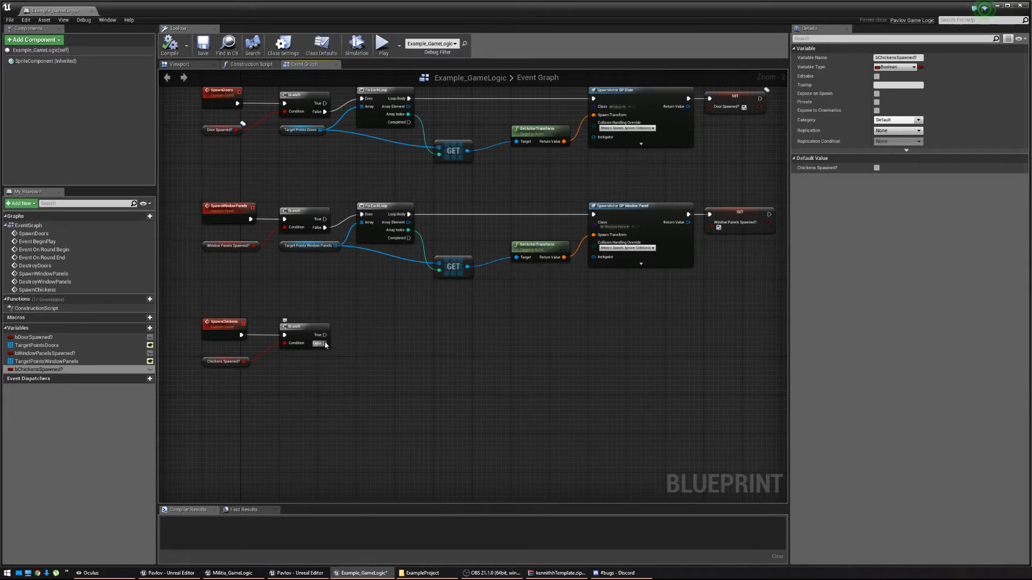
{"action": "left_click_drag", "start_coordinate": [325, 343], "coordinate": [377, 327]}
{"action": "type", "text": "foreach"}
{"action": "key", "text": "Return"}
Duplicate TargetPointsWindowPanels as TargetPointsChickens and place its getter beside the chickens branch.
{"action": "right_click", "coordinate": [35, 363]}
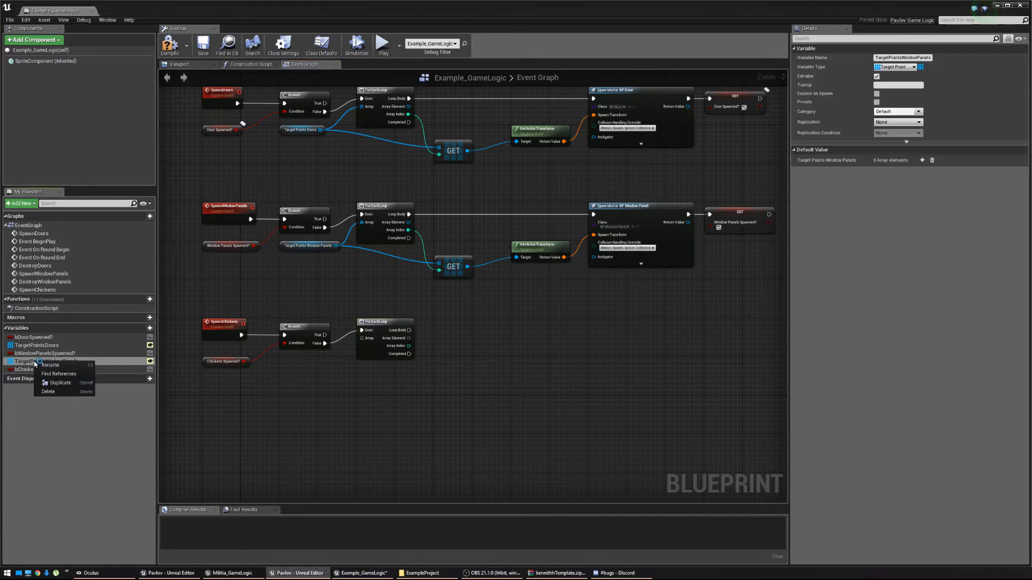
{"action": "left_click", "coordinate": [59, 385]}
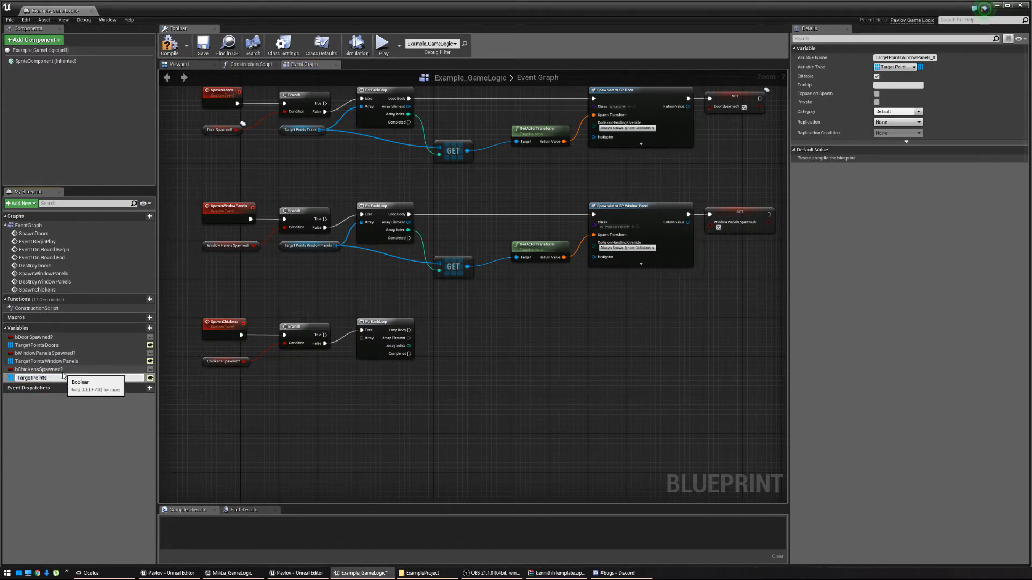
{"action": "key", "text": "Return"}
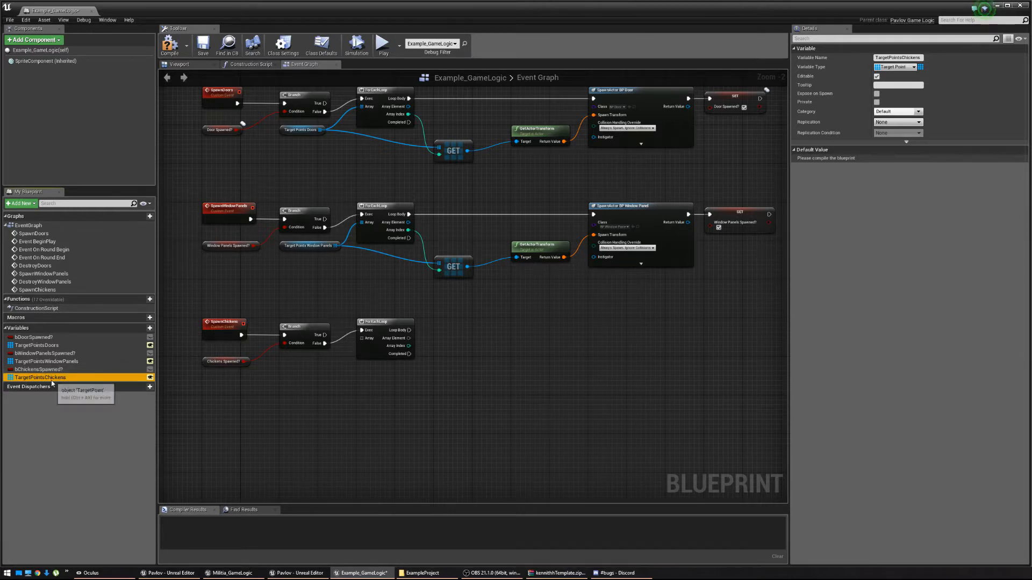
{"action": "left_click_drag", "start_coordinate": [40, 378], "coordinate": [362, 339]}
{"action": "left_click", "coordinate": [330, 383]}
{"action": "left_click_drag", "start_coordinate": [329, 378], "coordinate": [290, 363]}
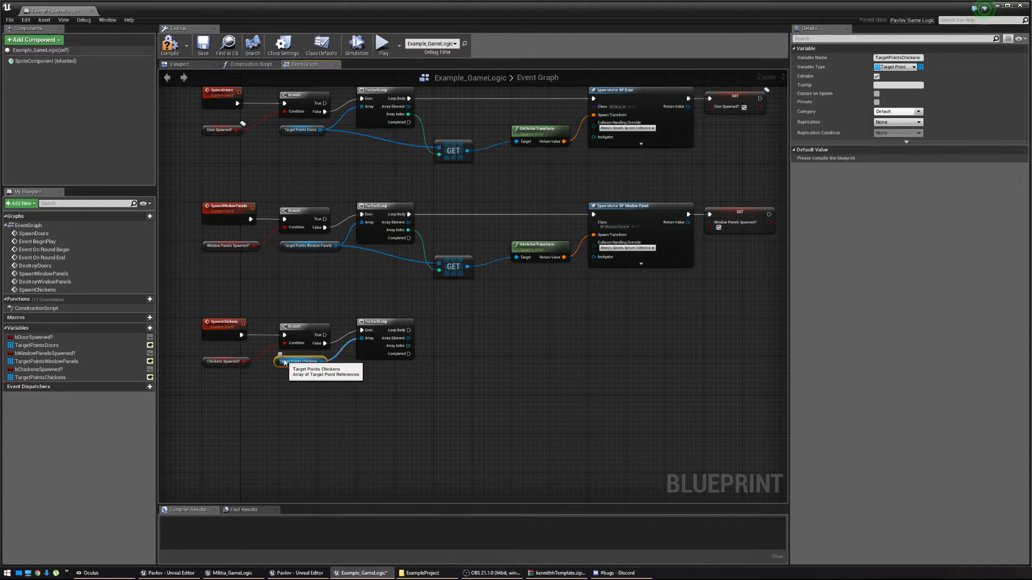
{"action": "right_click_drag", "start_coordinate": [510, 361], "coordinate": [375, 366]}
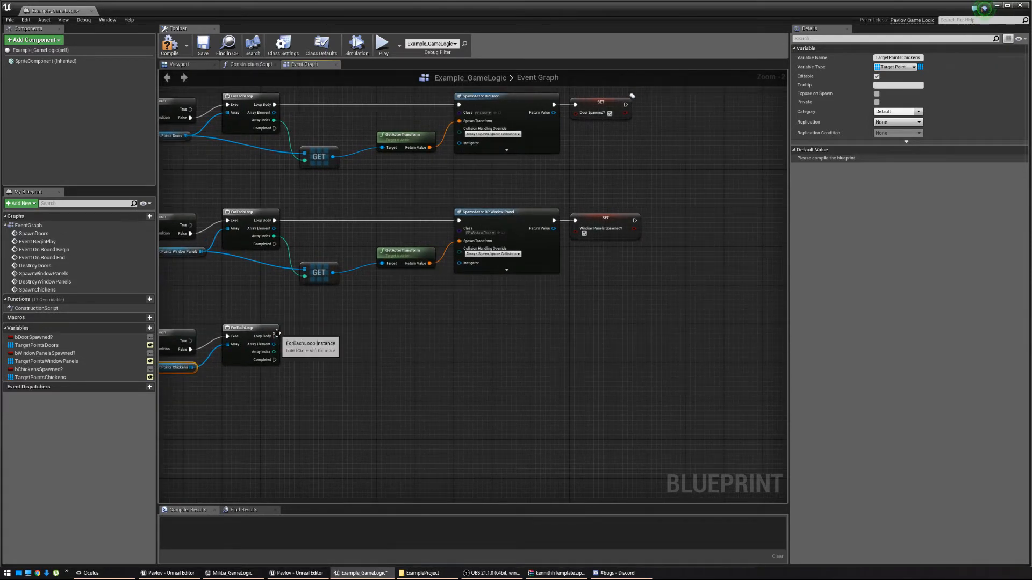
Add a Spawn AI From Class node on Loop Body with Pawn Class BP_Chicken, then pull from its Location input.
{"action": "left_click_drag", "start_coordinate": [277, 334], "coordinate": [459, 338]}
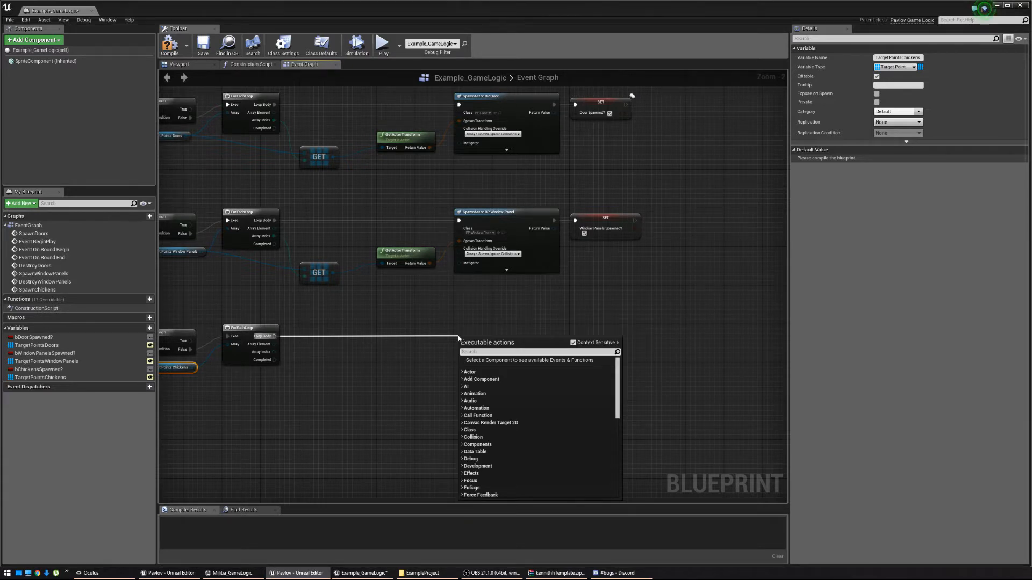
{"action": "type", "text": "Spawn a"}
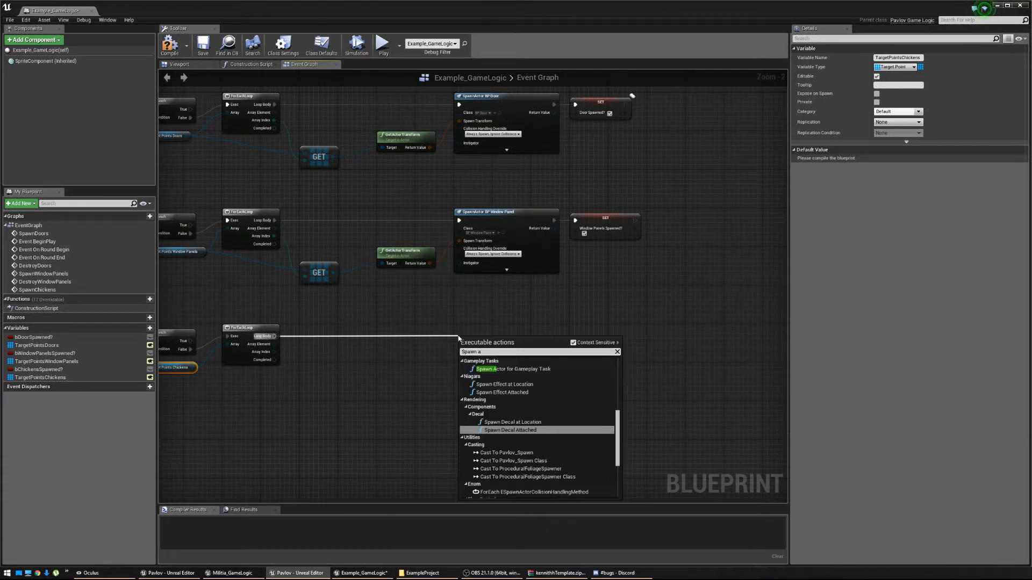
{"action": "type", "text": "i"}
{"action": "left_click", "coordinate": [504, 367]}
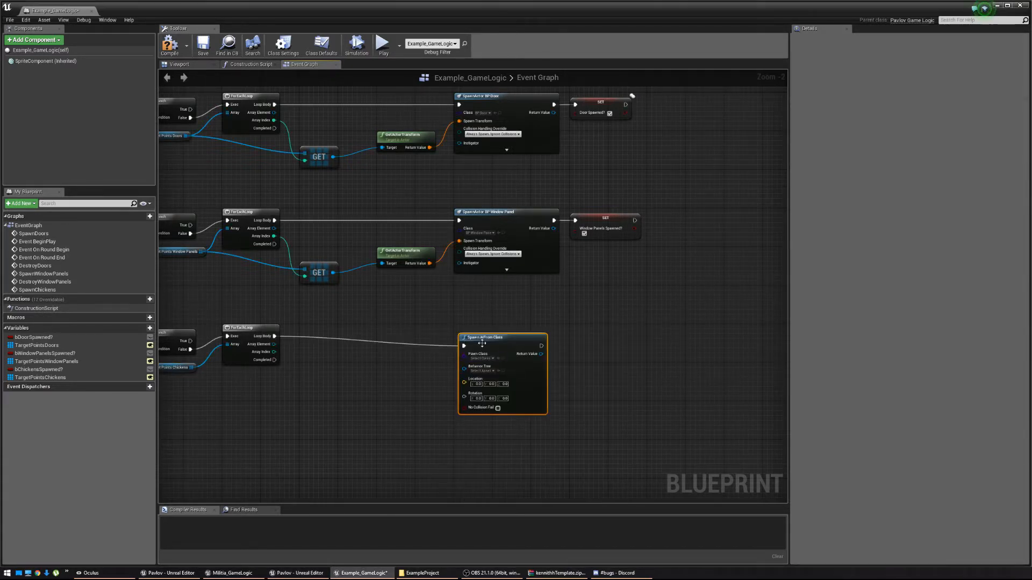
{"action": "left_click_drag", "start_coordinate": [490, 328], "coordinate": [489, 333]}
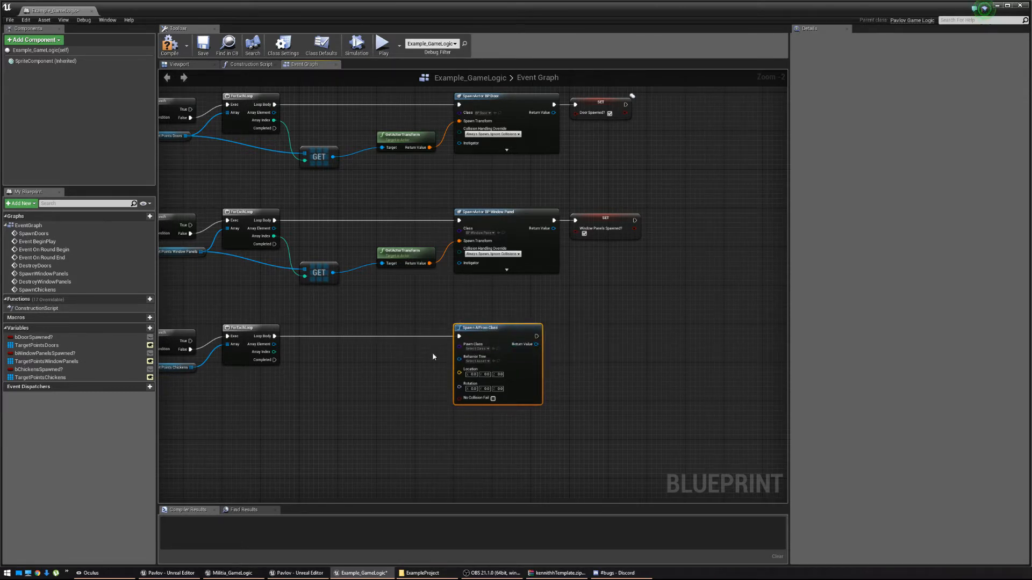
{"action": "right_click_drag", "start_coordinate": [433, 357], "coordinate": [480, 354]}
{"action": "left_click", "coordinate": [568, 342]}
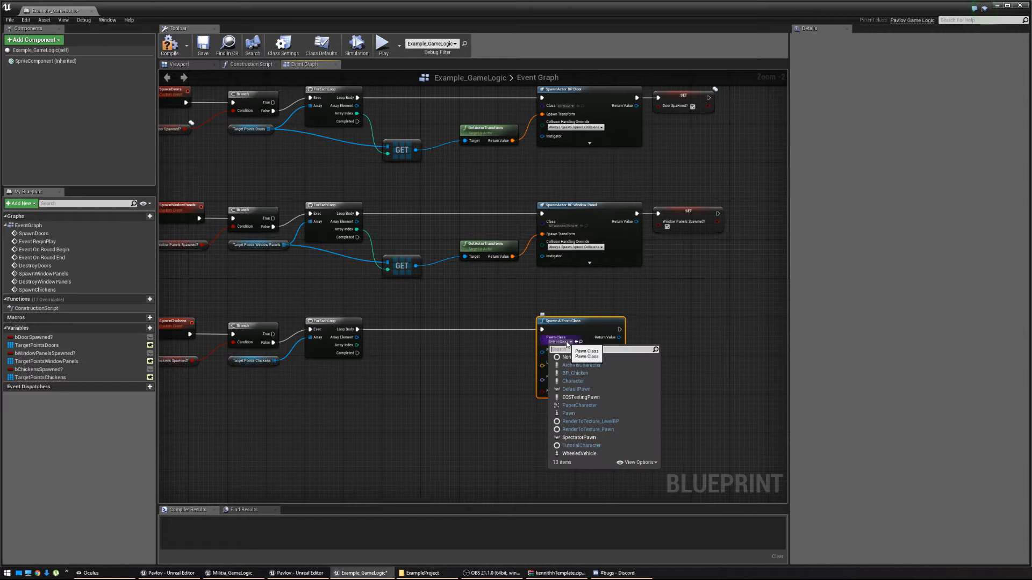
{"action": "left_click", "coordinate": [575, 373]}
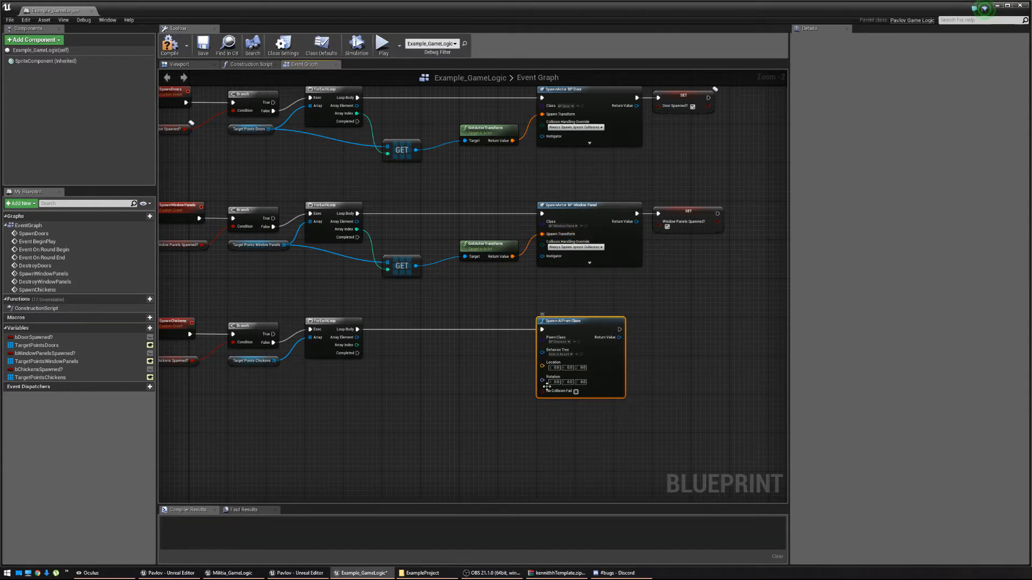
{"action": "left_click_drag", "start_coordinate": [543, 367], "coordinate": [458, 380]}
Feed GetActorLocation's Target from a GET of TargetPointsChickens at the loop's Array Index.
{"action": "type", "text": "Get actor loc"}
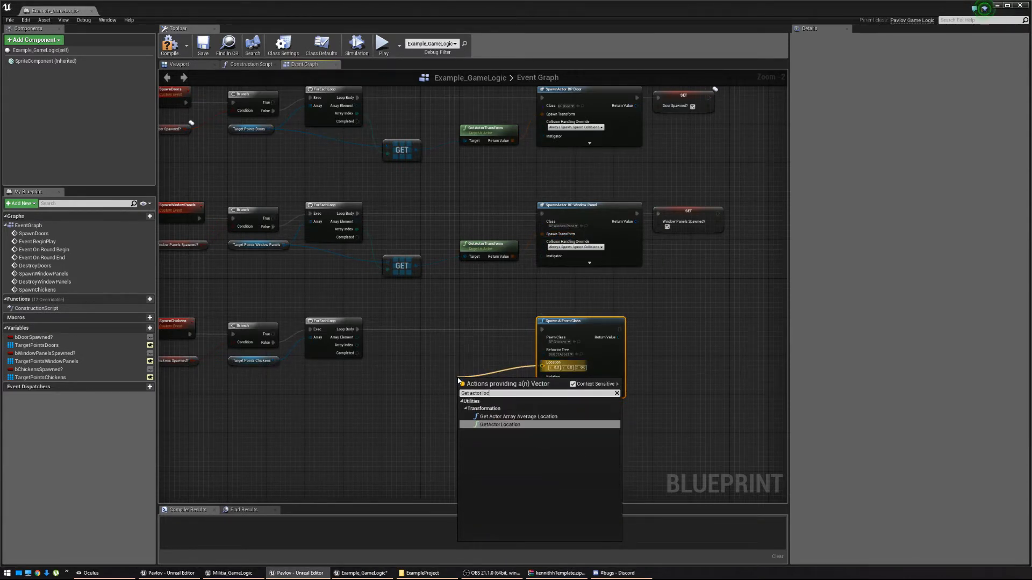
{"action": "key", "text": "Return"}
{"action": "left_click_drag", "start_coordinate": [465, 378], "coordinate": [395, 370]}
{"action": "type", "text": "Get"}
{"action": "left_click", "coordinate": [434, 462]}
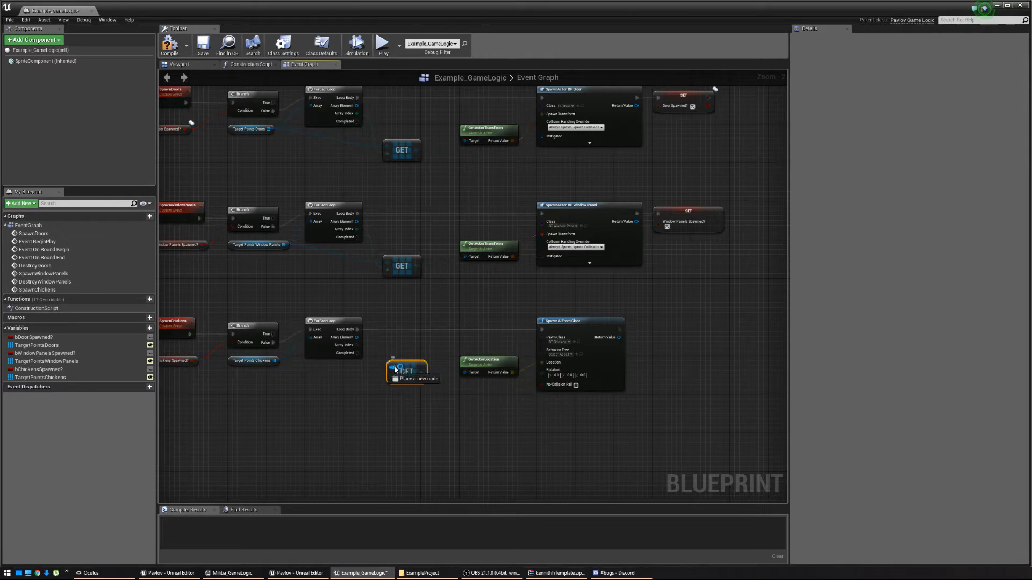
{"action": "left_click_drag", "start_coordinate": [278, 367], "coordinate": [275, 361]}
{"action": "left_click_drag", "start_coordinate": [356, 348], "coordinate": [393, 376]}
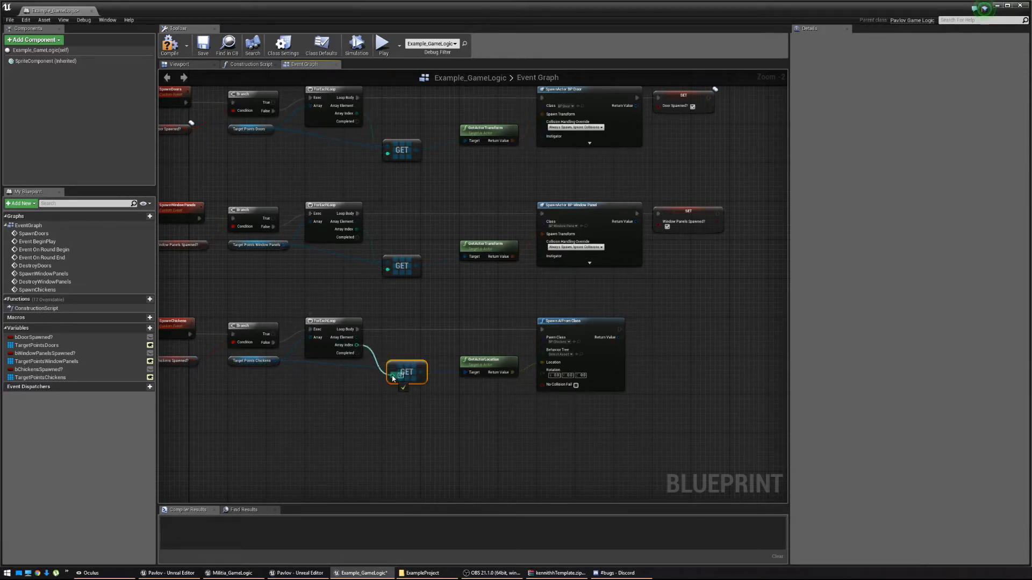
Add a SET Chickens Spawned? node after the spawn node, ticked true and aligned beside it.
{"action": "right_click_drag", "start_coordinate": [655, 410], "coordinate": [523, 421]}
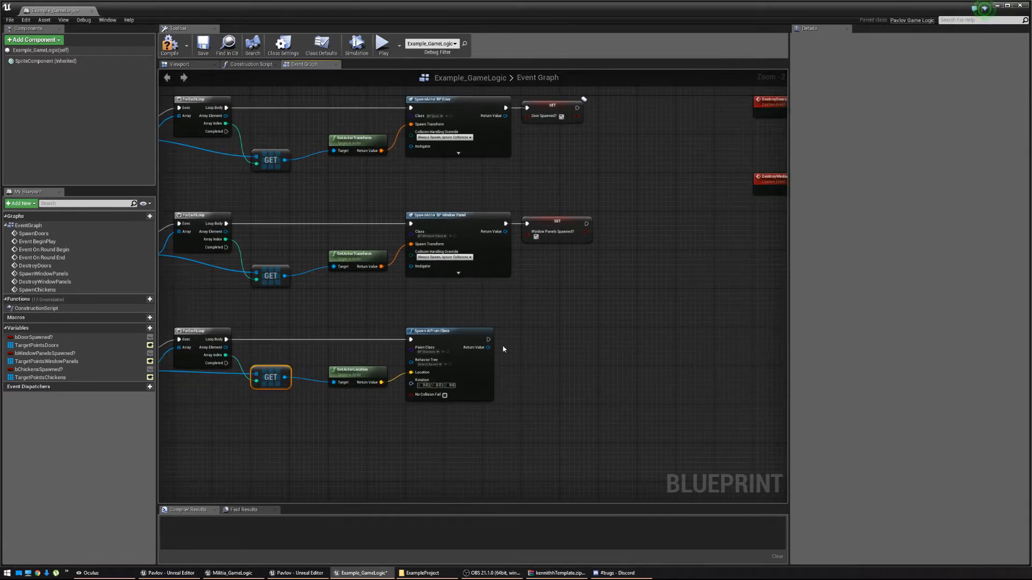
{"action": "left_click_drag", "start_coordinate": [488, 340], "coordinate": [536, 342]}
{"action": "type", "text": "S"}
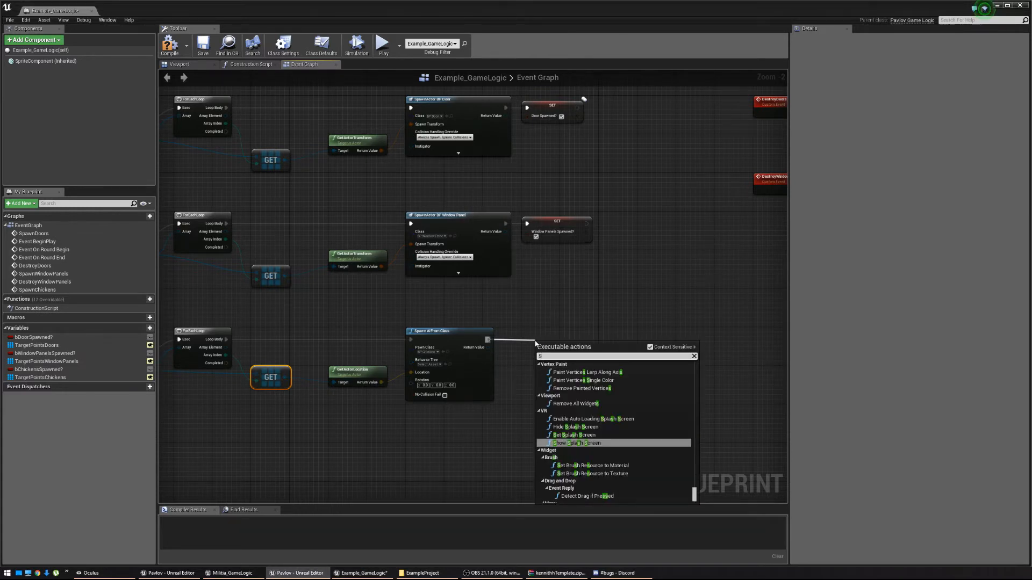
{"action": "type", "text": "et chickens"}
{"action": "key", "text": "Return"}
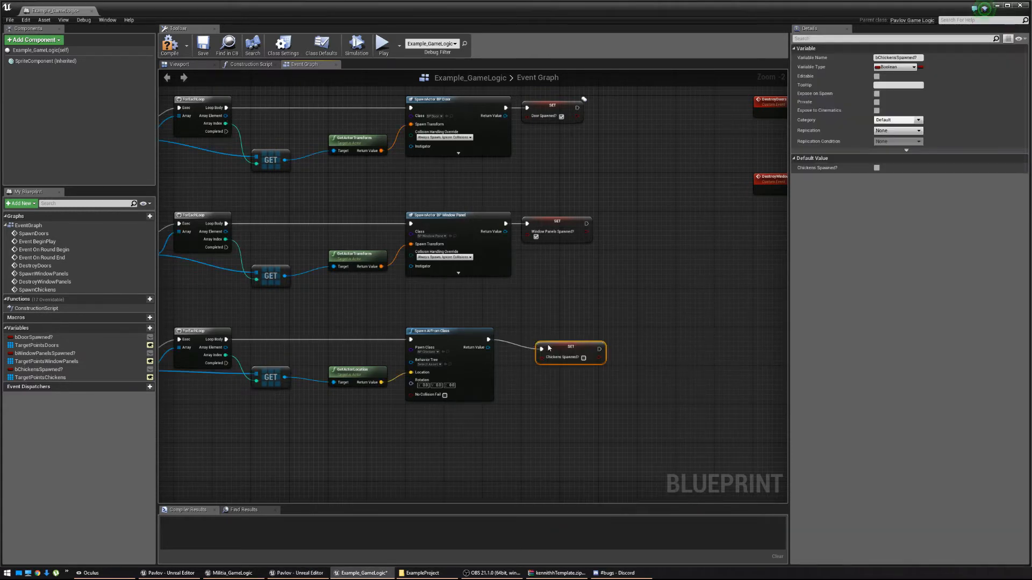
{"action": "left_click", "coordinate": [584, 358]}
{"action": "left_click_drag", "start_coordinate": [578, 346], "coordinate": [563, 337]}
{"action": "right_click_drag", "start_coordinate": [490, 409], "coordinate": [705, 390]}
{"action": "right_click_drag", "start_coordinate": [582, 375], "coordinate": [161, 397]}
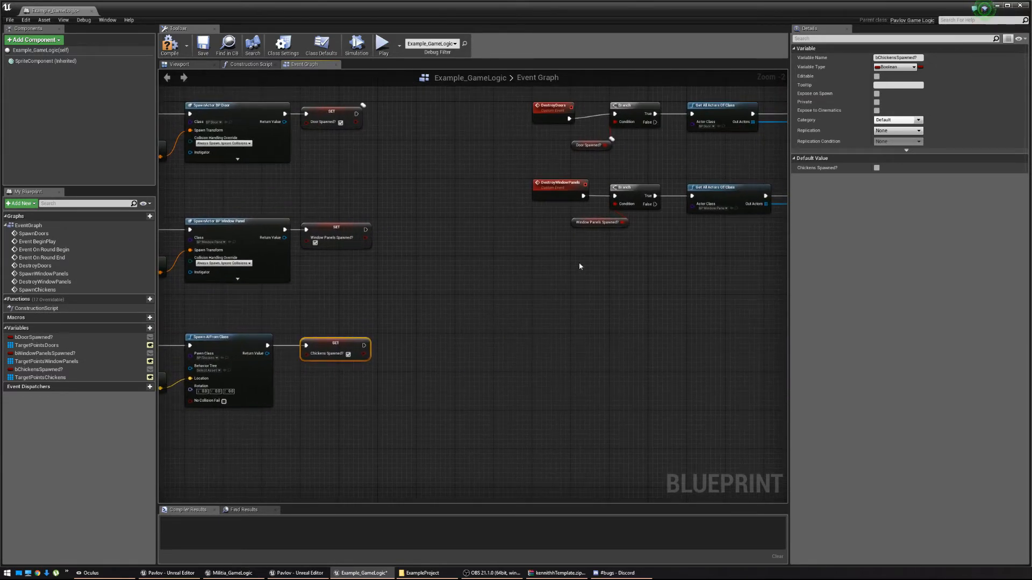
Add a custom event named DestroyChickens to the graph.
{"action": "right_click", "coordinate": [536, 265]}
{"action": "type", "text": "Cuys"}
{"action": "key", "text": "BackSpace"}
{"action": "type", "text": "stom"}
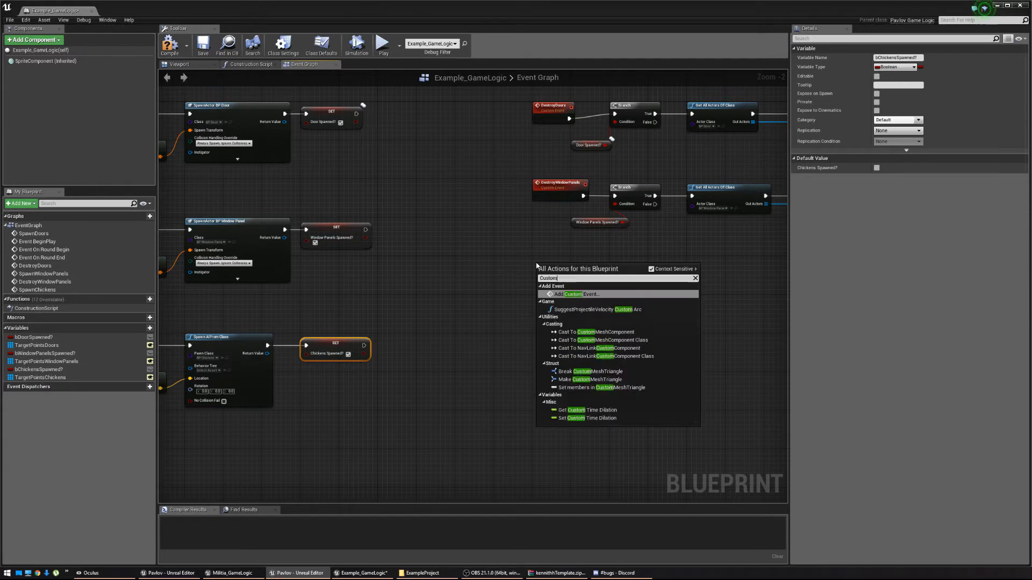
{"action": "key", "text": "Return"}
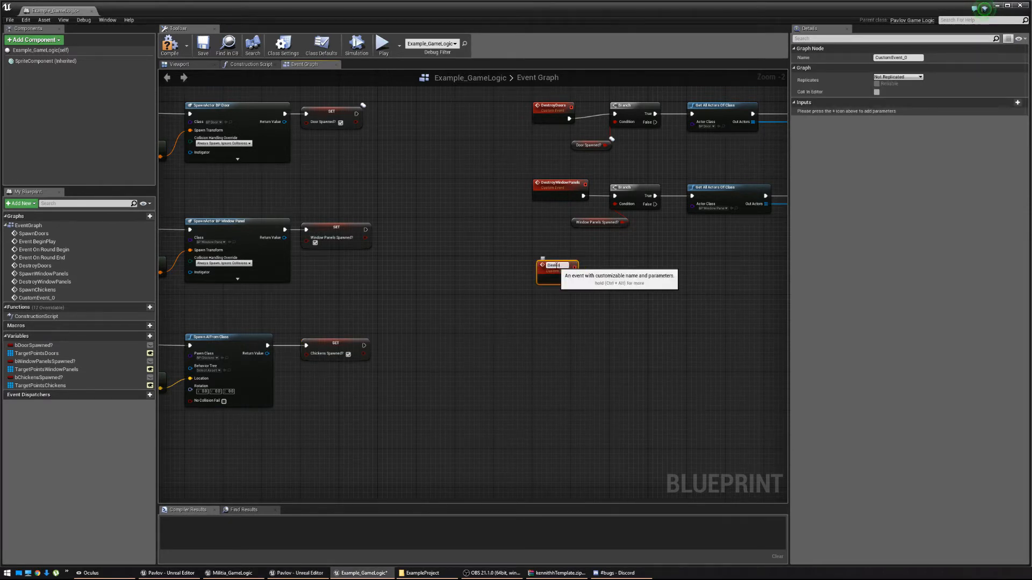
{"action": "type", "text": "DestroyChickens"}
{"action": "key", "text": "Return"}
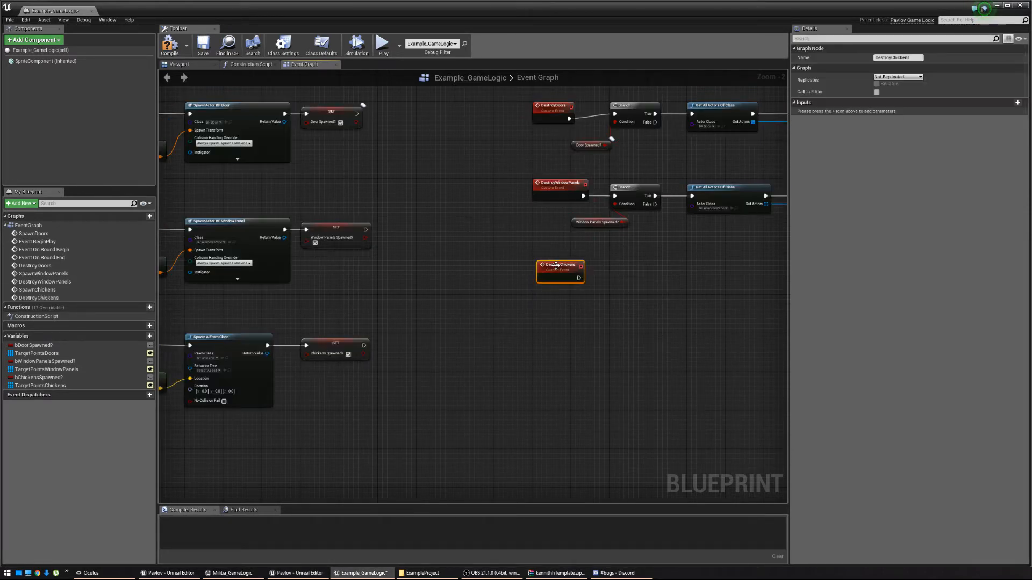
{"action": "left_click_drag", "start_coordinate": [562, 281], "coordinate": [571, 300]}
Branch after DestroyChickens using Chickens Spawned? as the condition.
{"action": "type", "text": "Branch"}
{"action": "key", "text": "Return"}
{"action": "type", "text": "Chickens"}
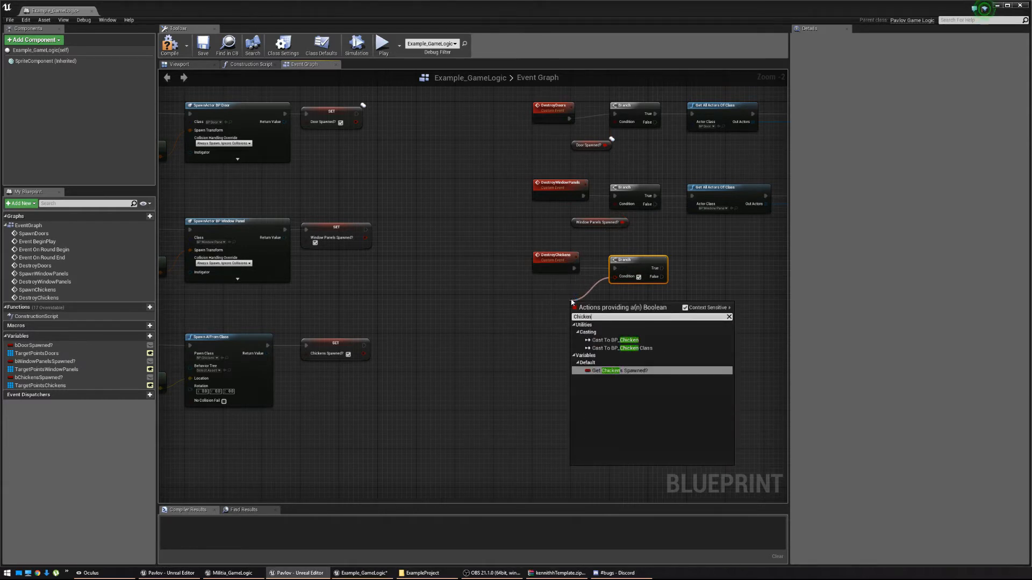
{"action": "key", "text": "Return"}
{"action": "left_click_drag", "start_coordinate": [590, 305], "coordinate": [590, 301]}
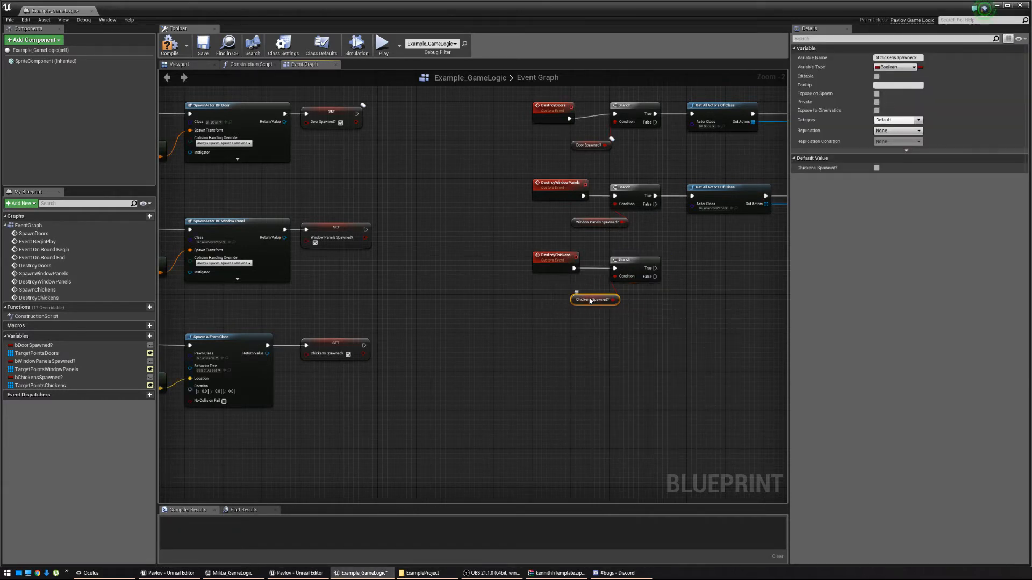
{"action": "right_click_drag", "start_coordinate": [691, 287], "coordinate": [525, 304]}
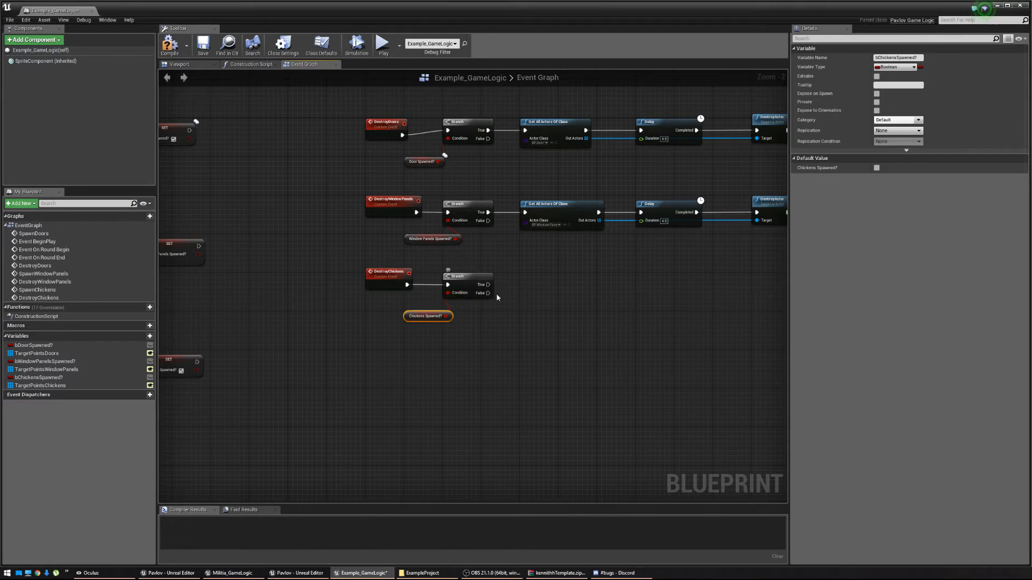
From the Branch's True pin, get all BP_Chicken actors, then add a Delay node.
{"action": "left_click_drag", "start_coordinate": [488, 285], "coordinate": [521, 288]}
{"action": "type", "text": "Get all actors"}
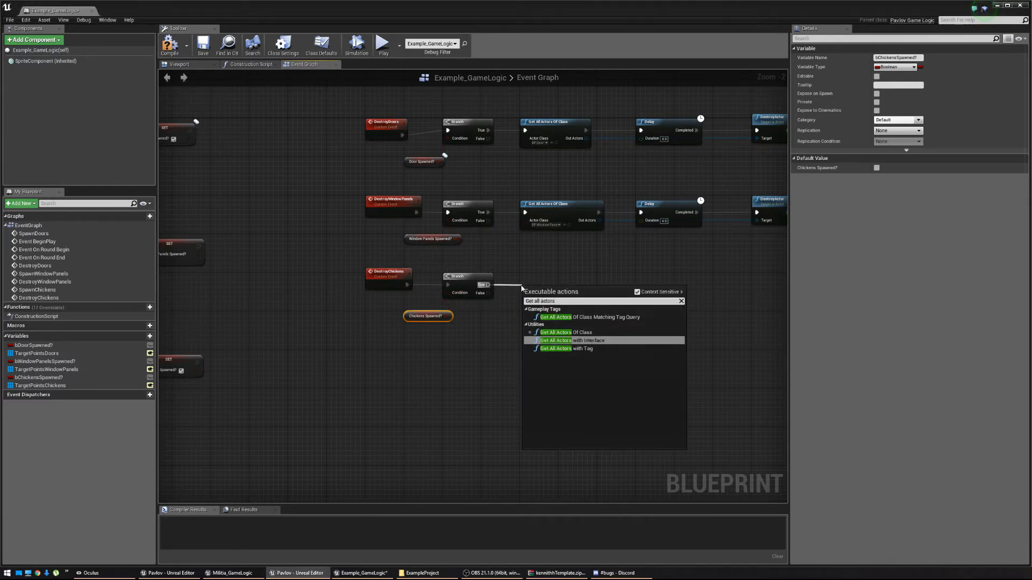
{"action": "key", "text": "Up"}
{"action": "key", "text": "Return"}
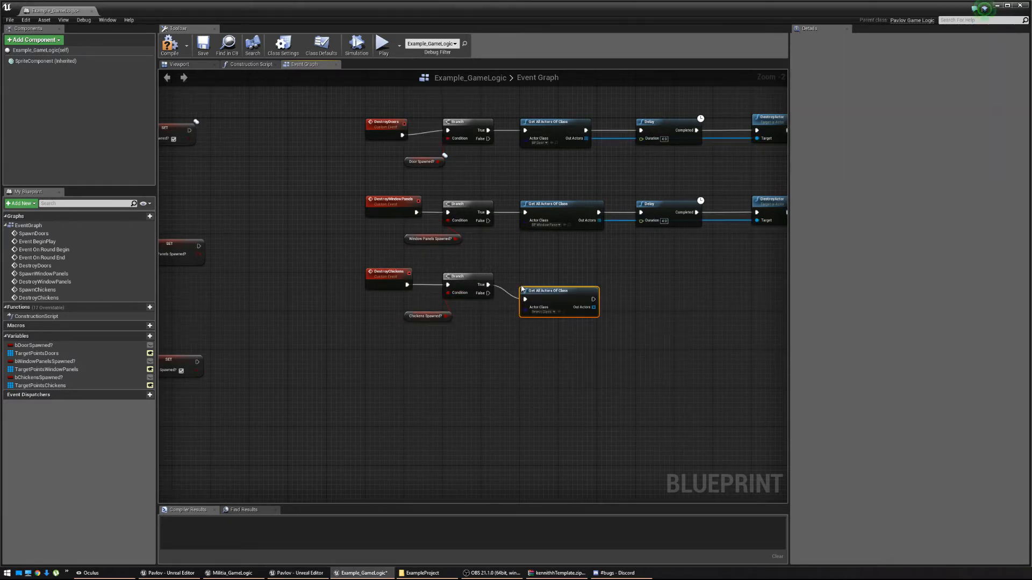
{"action": "left_click", "coordinate": [542, 312]}
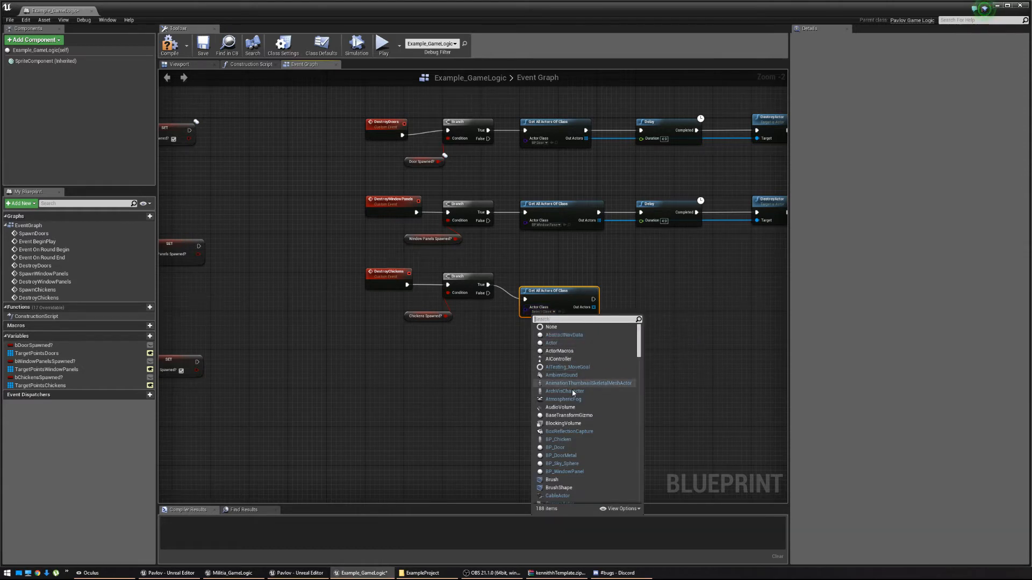
{"action": "left_click", "coordinate": [558, 439]}
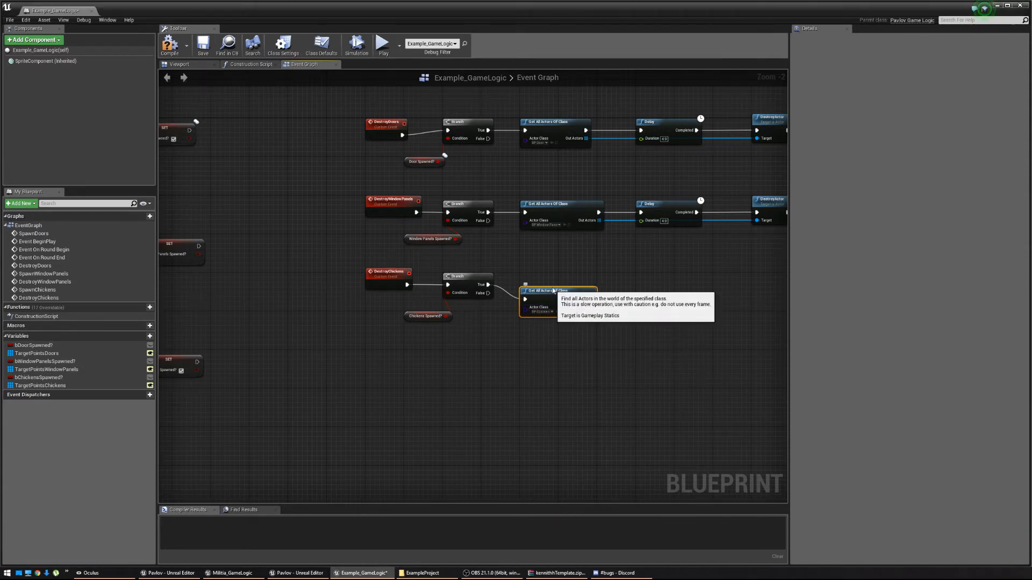
{"action": "left_click_drag", "start_coordinate": [553, 296], "coordinate": [636, 286]}
{"action": "type", "text": "delay"}
{"action": "key", "text": "Return"}
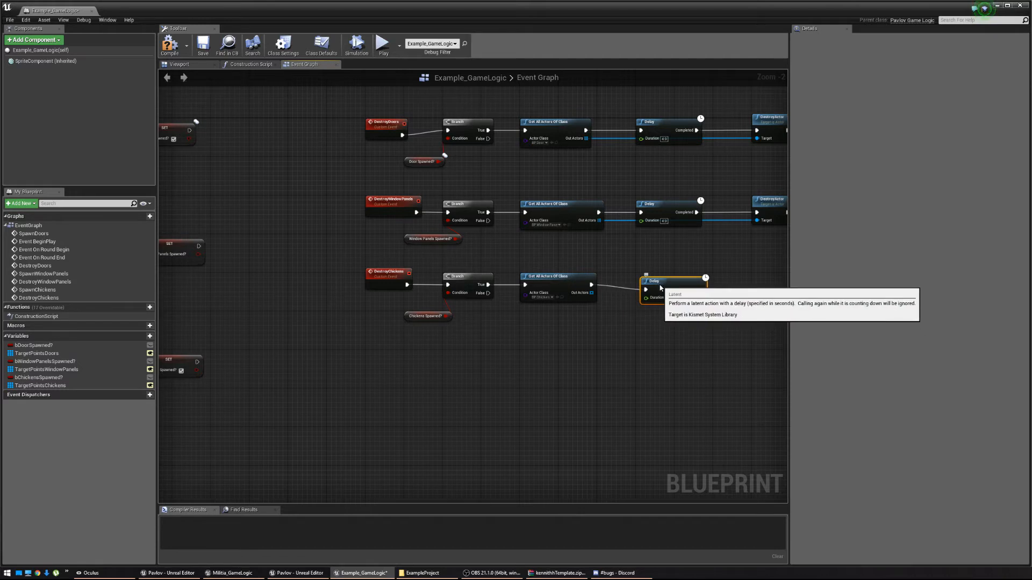
Add DestroyActor after the Delay, targeting the found chicken actors.
{"action": "right_click_drag", "start_coordinate": [699, 288], "coordinate": [569, 292]}
{"action": "left_click_drag", "start_coordinate": [569, 292], "coordinate": [634, 293]}
{"action": "type", "text": "Deso"}
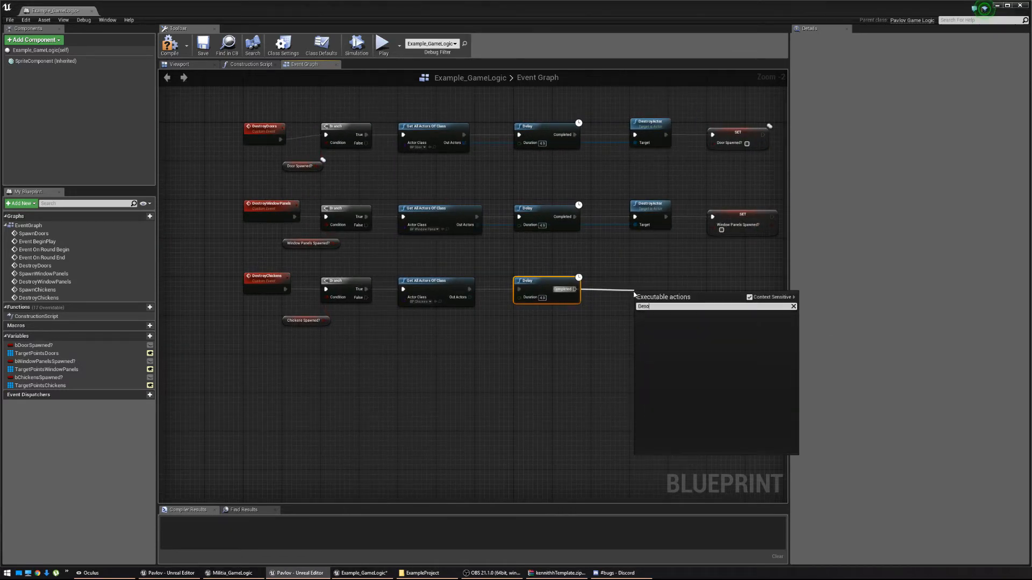
{"action": "key", "text": "Return"}
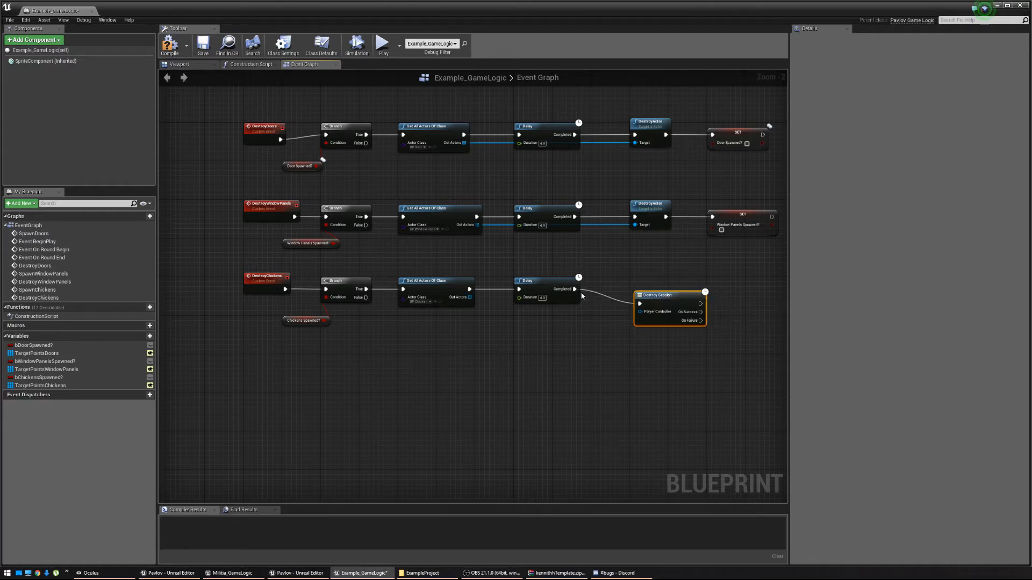
{"action": "key", "text": "Delete"}
{"action": "left_click_drag", "start_coordinate": [575, 290], "coordinate": [638, 292]}
{"action": "type", "text": "Destroy"}
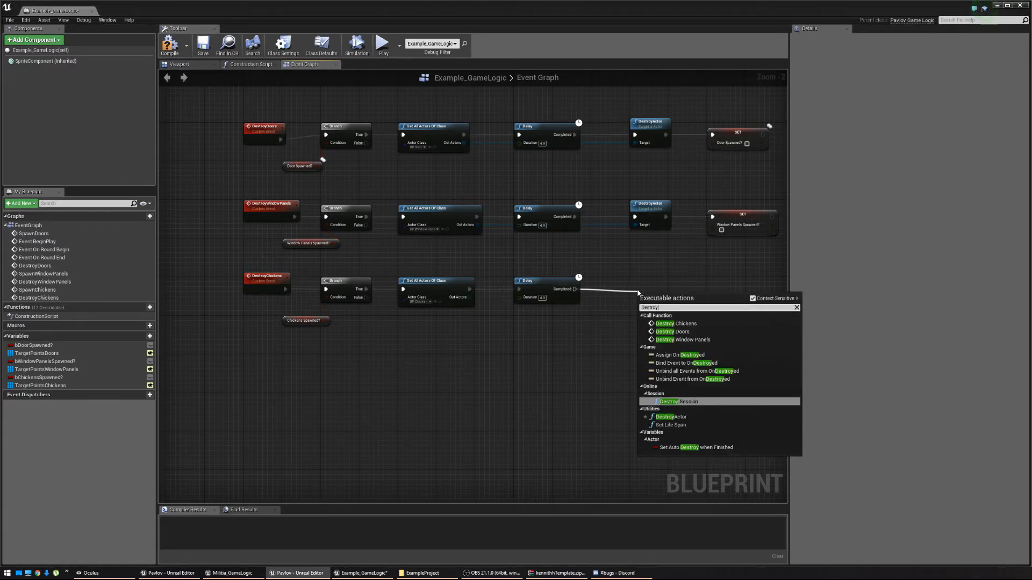
{"action": "key", "text": "Down"}
{"action": "key", "text": "Return"}
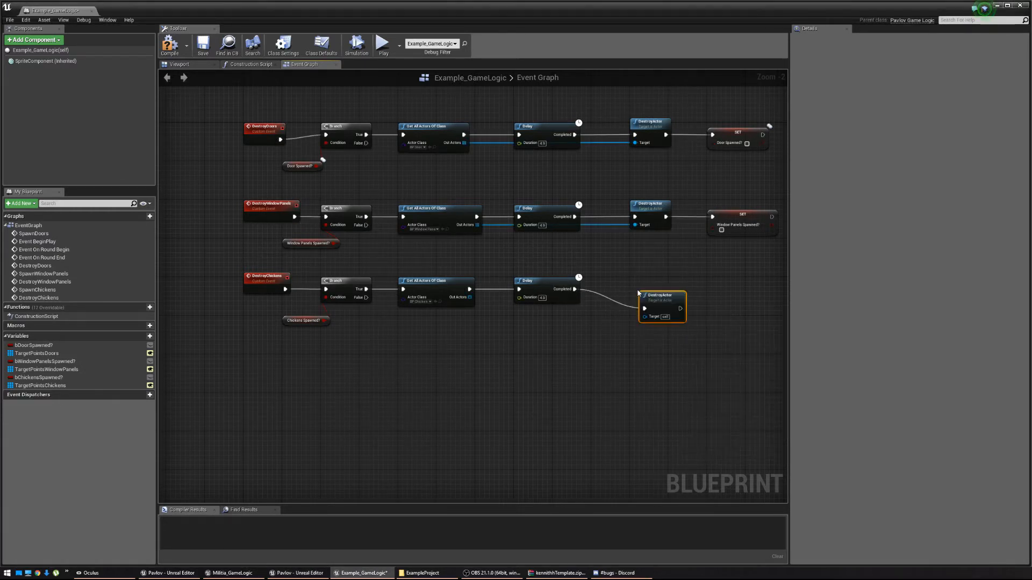
{"action": "left_click_drag", "start_coordinate": [661, 296], "coordinate": [603, 302]}
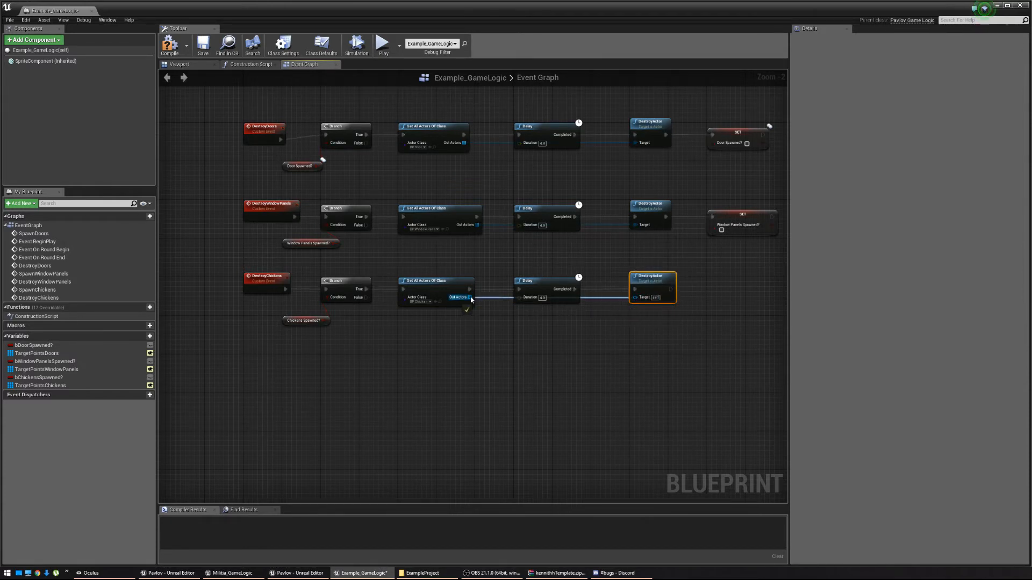
{"action": "left_click_drag", "start_coordinate": [468, 300], "coordinate": [469, 299]}
{"action": "right_click_drag", "start_coordinate": [696, 307], "coordinate": [598, 313]}
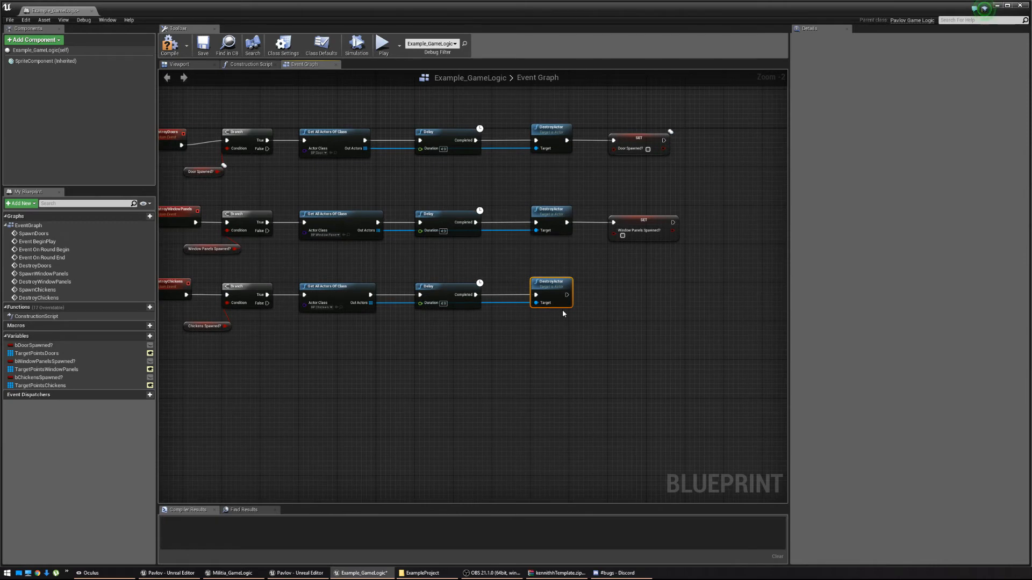
Add a Set Chickens Spawned? node after DestroyActor.
{"action": "left_click_drag", "start_coordinate": [563, 297], "coordinate": [618, 295]}
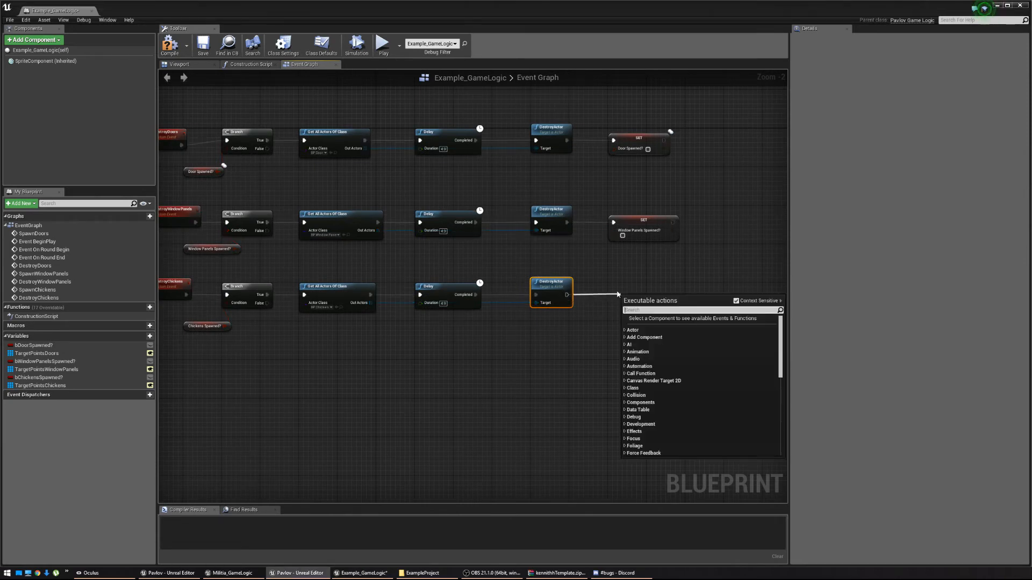
{"action": "type", "text": "Set"}
{"action": "scroll", "coordinate": [661, 370], "scroll_direction": "down", "scroll_amount": 10}
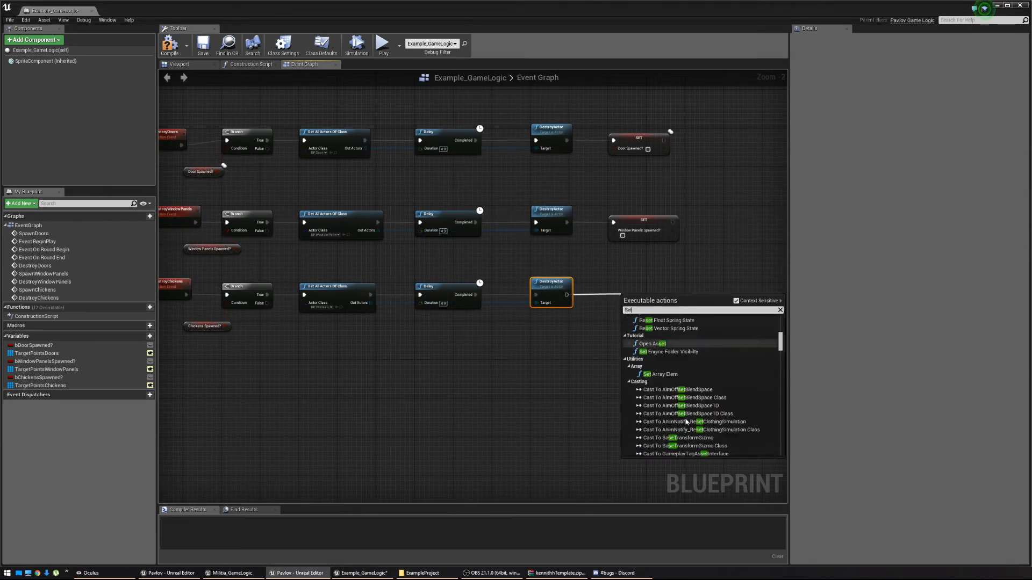
{"action": "type", "text": "Ch"}
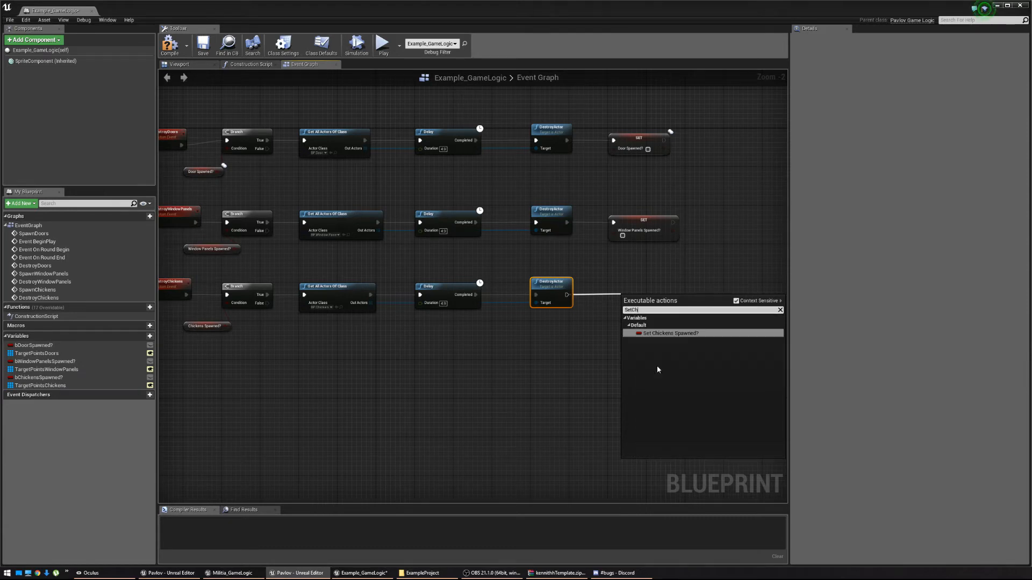
{"action": "type", "text": "i"}
{"action": "left_click", "coordinate": [660, 333]}
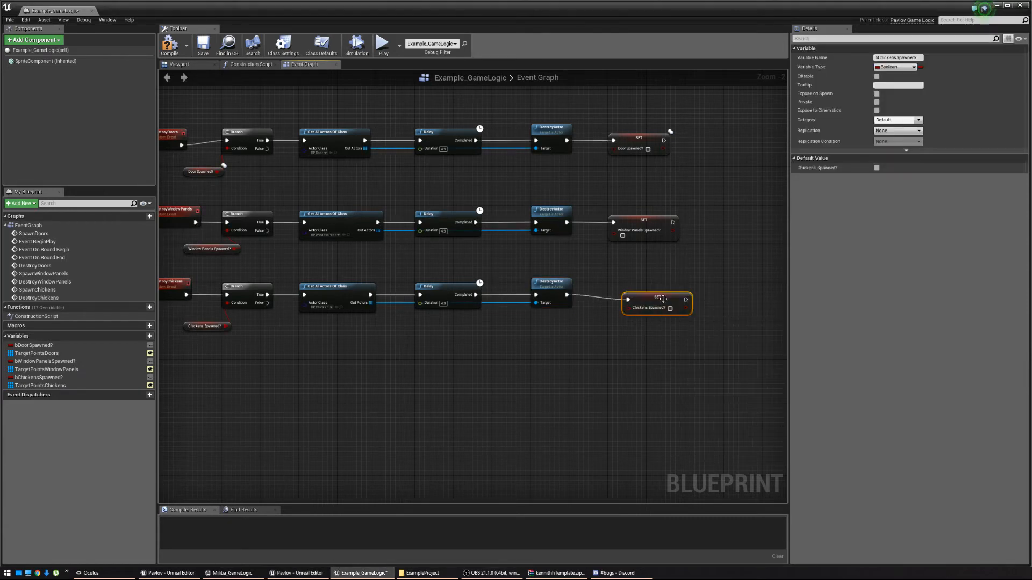
{"action": "right_click_drag", "start_coordinate": [524, 378], "coordinate": [622, 375]}
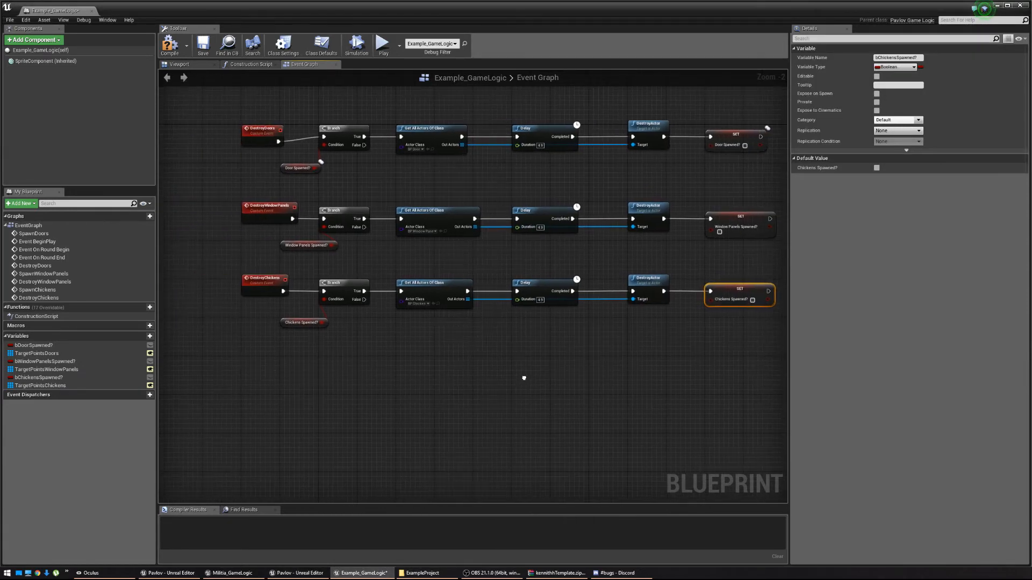
{"action": "right_click_drag", "start_coordinate": [525, 378], "coordinate": [522, 380]}
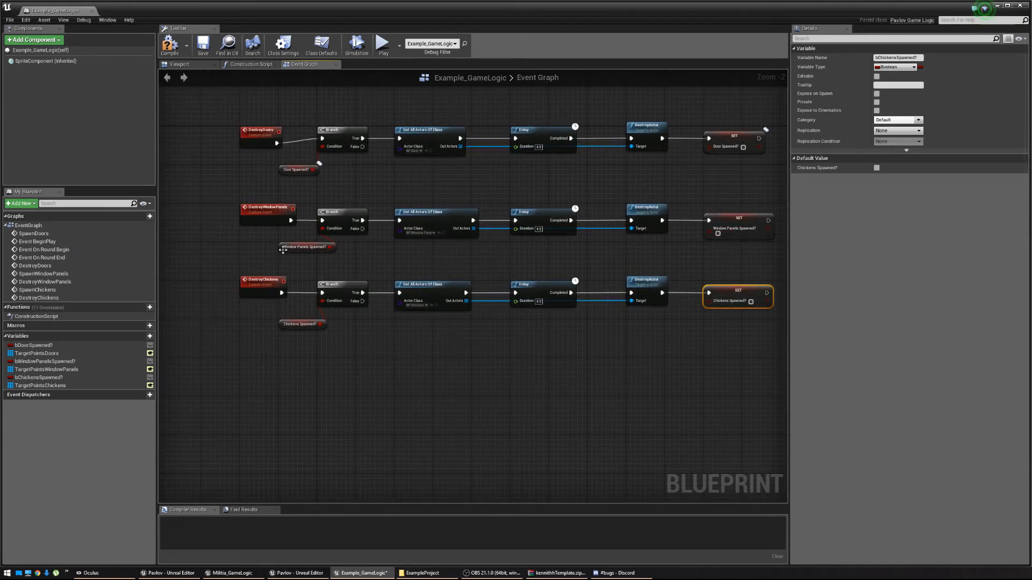
Change bChickensSpawned?'s Replication from None to Replicated, matching bWindowPanelsSpawned?
{"action": "left_click", "coordinate": [60, 362]}
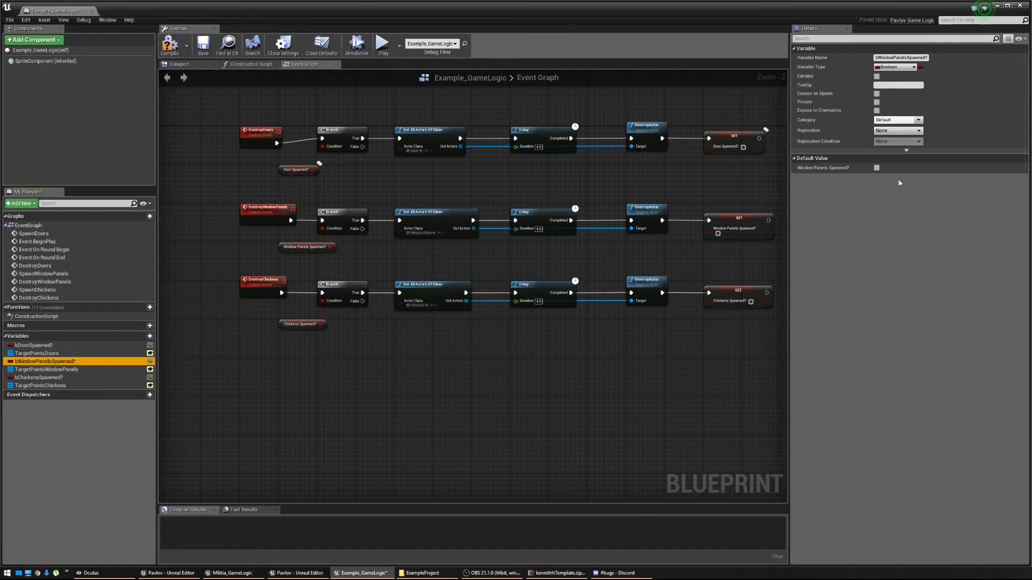
{"action": "left_click", "coordinate": [40, 377]}
{"action": "left_click", "coordinate": [897, 131]}
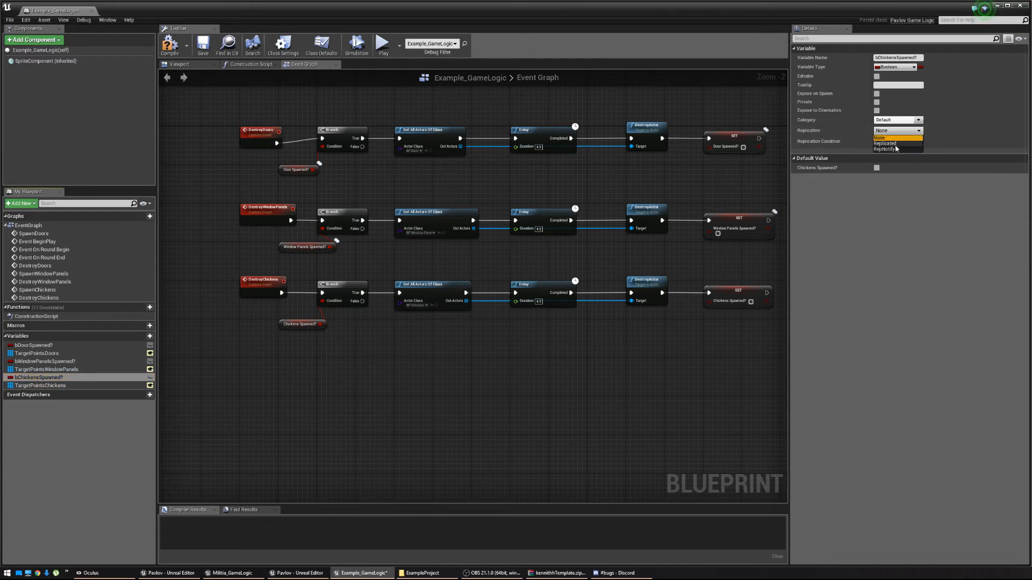
{"action": "left_click", "coordinate": [892, 144]}
{"action": "right_click_drag", "start_coordinate": [712, 285], "coordinate": [597, 294]}
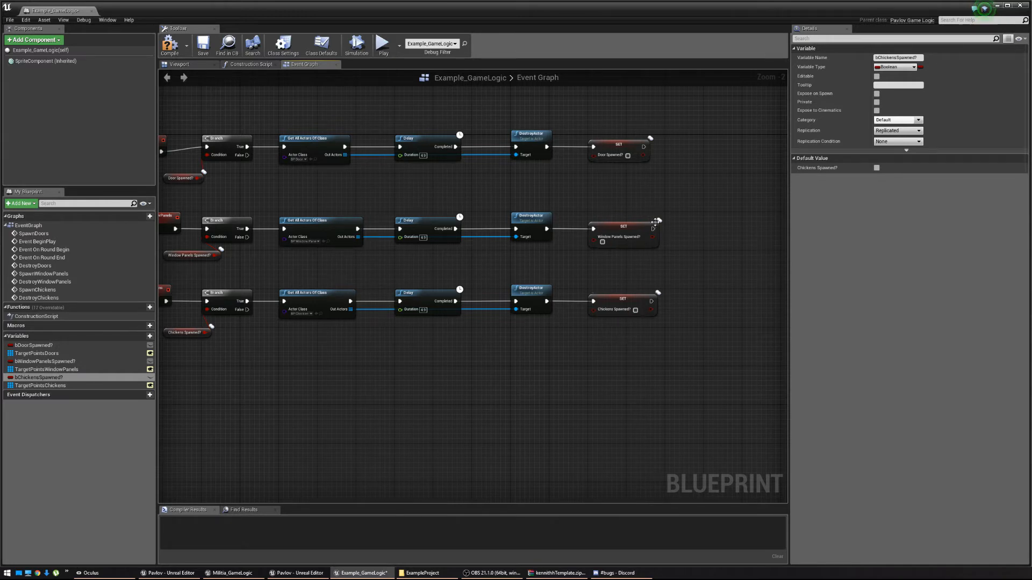
{"action": "right_click_drag", "start_coordinate": [393, 372], "coordinate": [528, 351]}
Add a Spawn Chickens call after Spawn Window Panels in the round-start chain.
{"action": "right_click_drag", "start_coordinate": [435, 332], "coordinate": [550, 326]}
{"action": "scroll", "coordinate": [551, 325], "scroll_direction": "down", "scroll_amount": 3}
{"action": "right_click_drag", "start_coordinate": [450, 298], "coordinate": [686, 339]}
{"action": "scroll", "coordinate": [686, 339], "scroll_direction": "down", "scroll_amount": 1}
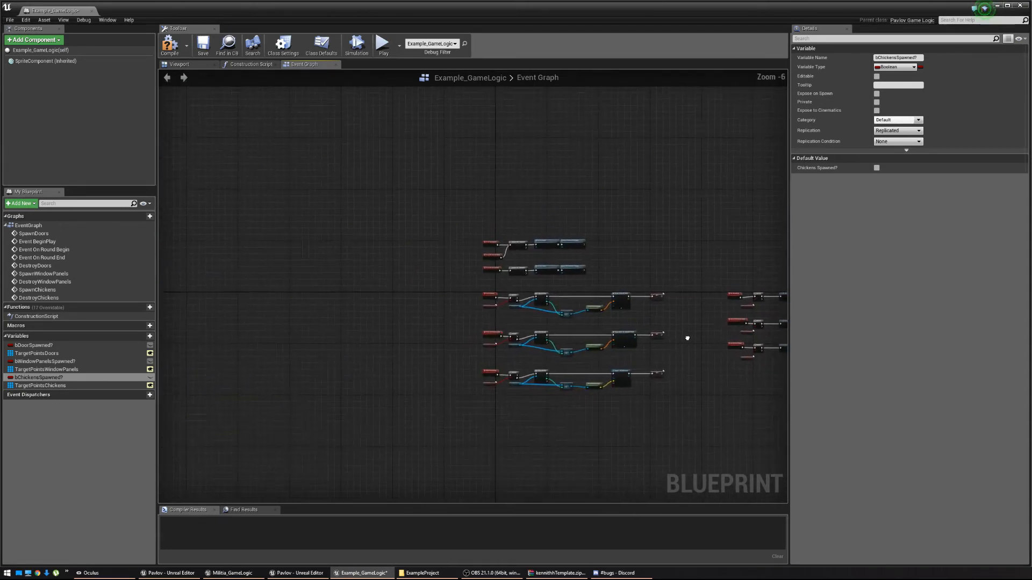
{"action": "scroll", "coordinate": [647, 302], "scroll_direction": "up", "scroll_amount": 4}
{"action": "right_click_drag", "start_coordinate": [456, 125], "coordinate": [472, 175]}
{"action": "left_click_drag", "start_coordinate": [468, 186], "coordinate": [488, 187]}
{"action": "type", "text": "Call"}
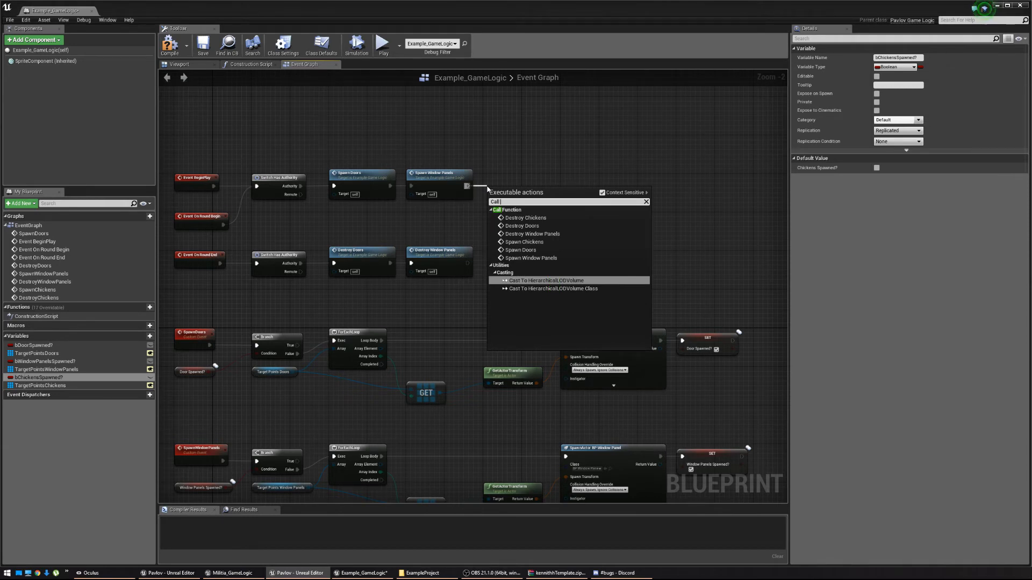
{"action": "left_click", "coordinate": [535, 247]}
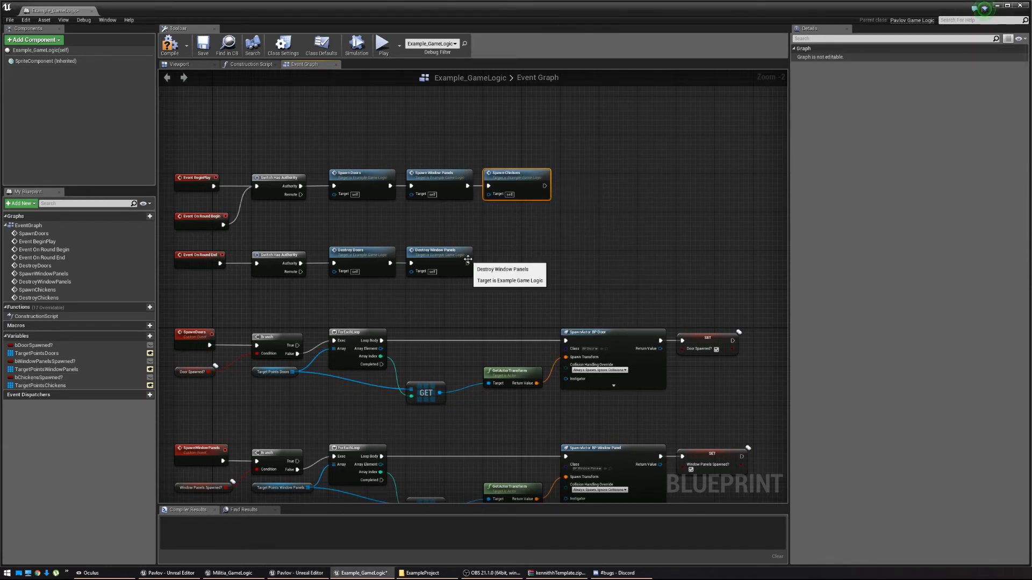
Add a Destroy Chickens call after Destroy Window Panels, then compile and save the blueprint.
{"action": "left_click_drag", "start_coordinate": [468, 260], "coordinate": [493, 264]}
{"action": "type", "text": "Destroy chicke"}
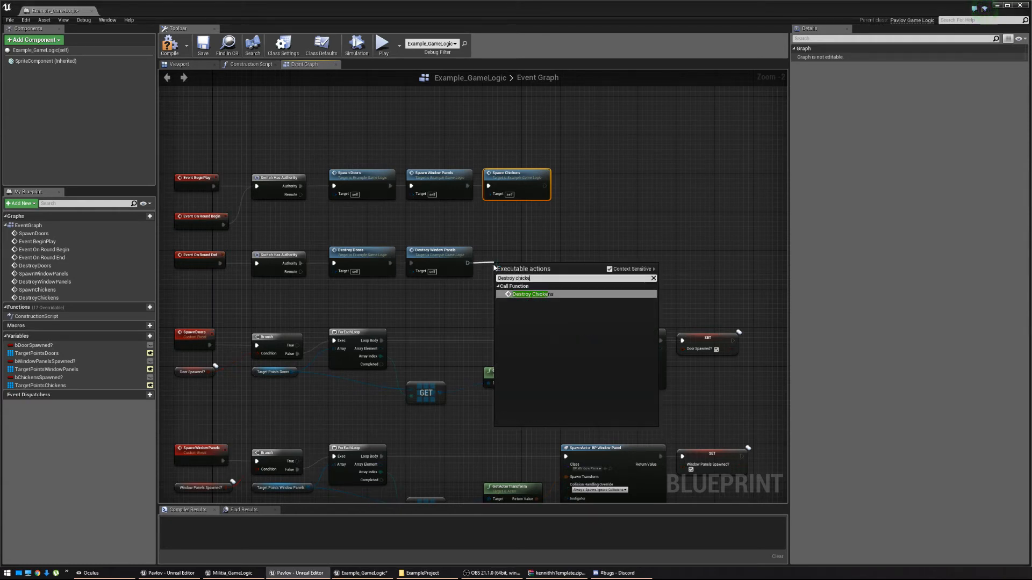
{"action": "key", "text": "Return"}
{"action": "left_click_drag", "start_coordinate": [511, 271], "coordinate": [502, 260]}
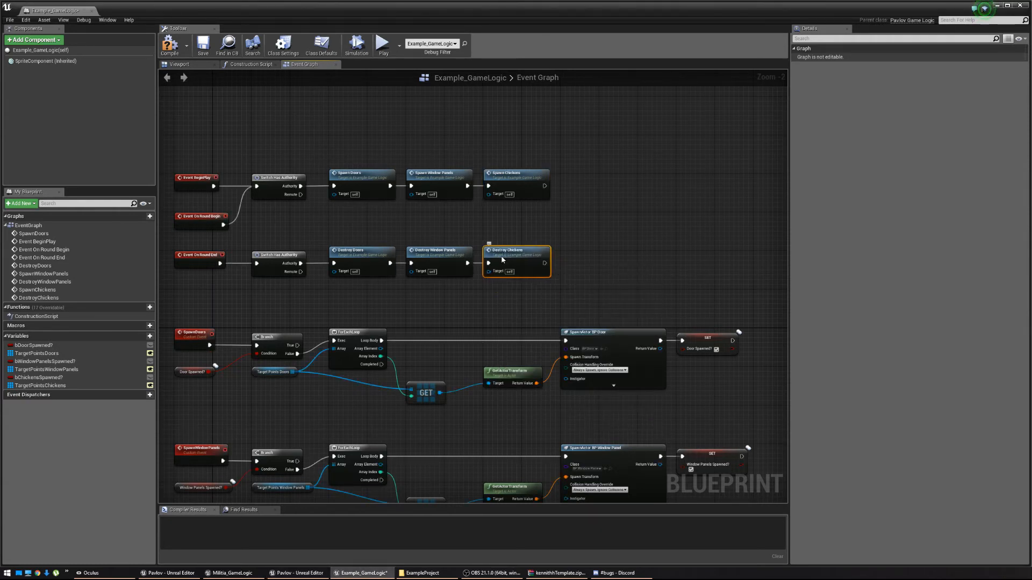
{"action": "left_click", "coordinate": [170, 48]}
{"action": "left_click", "coordinate": [203, 48]}
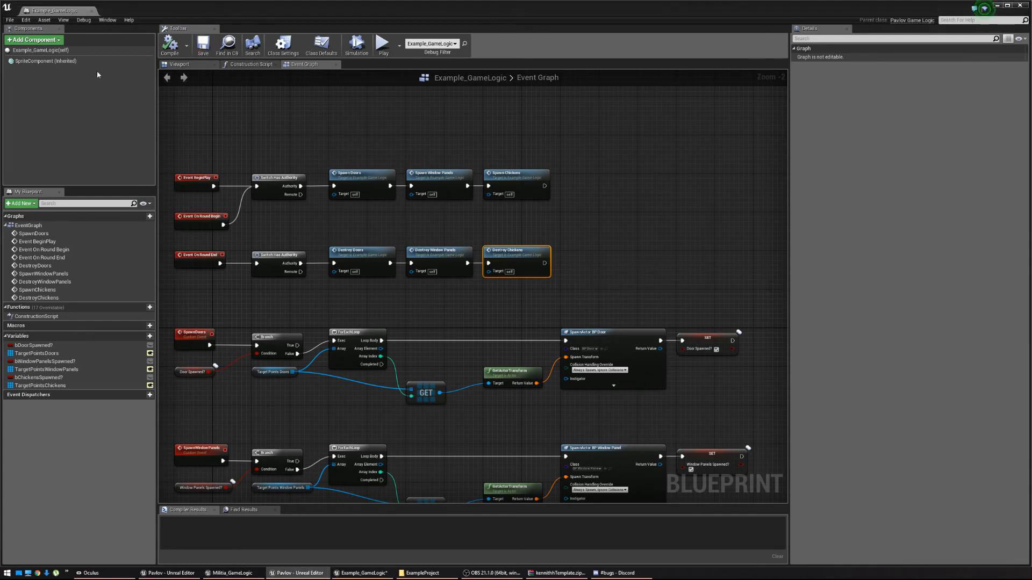
Check the TargetPointsChickens variable, save Example_GameLogic, and close the Blueprint editor.
{"action": "right_click_drag", "start_coordinate": [410, 385], "coordinate": [421, 256]}
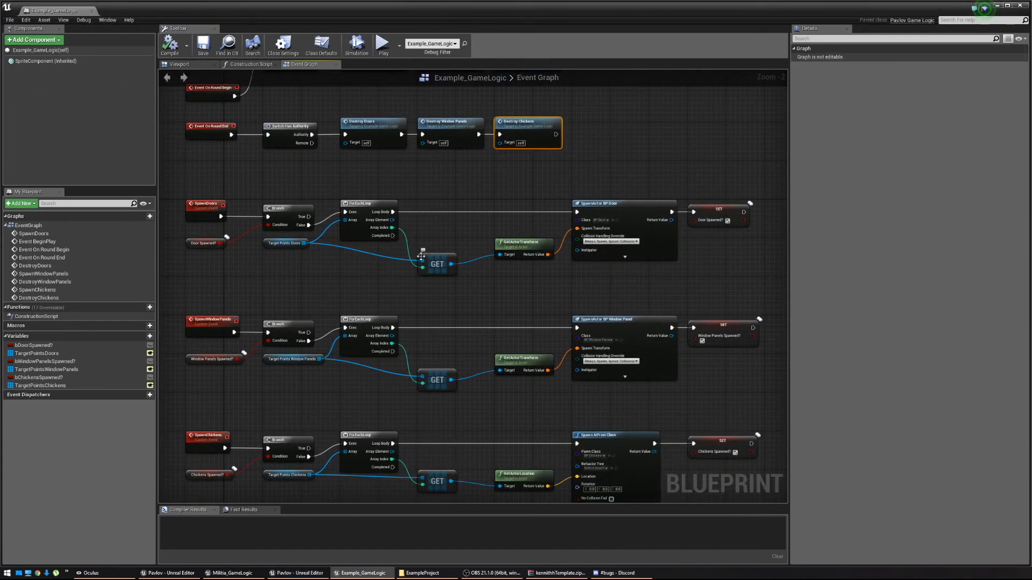
{"action": "left_click", "coordinate": [288, 475]}
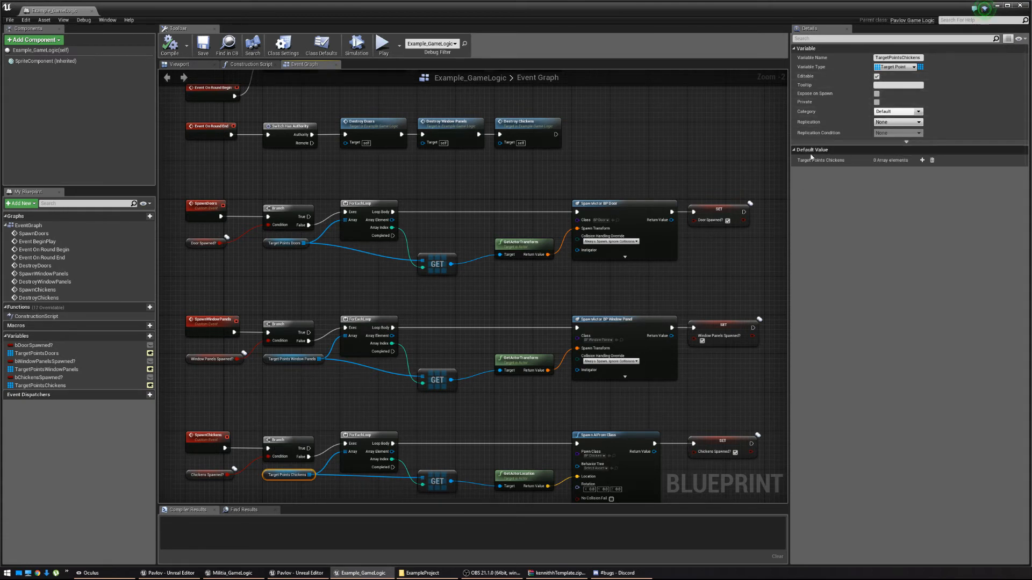
{"action": "right_click_drag", "start_coordinate": [381, 469], "coordinate": [469, 443]}
{"action": "left_click", "coordinate": [208, 48]}
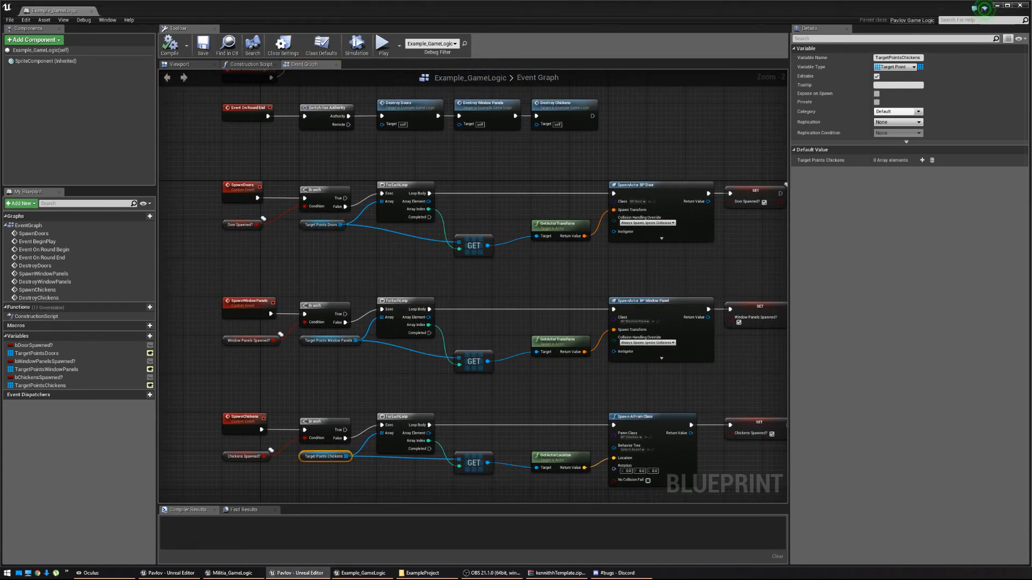
{"action": "left_click", "coordinate": [1020, 6]}
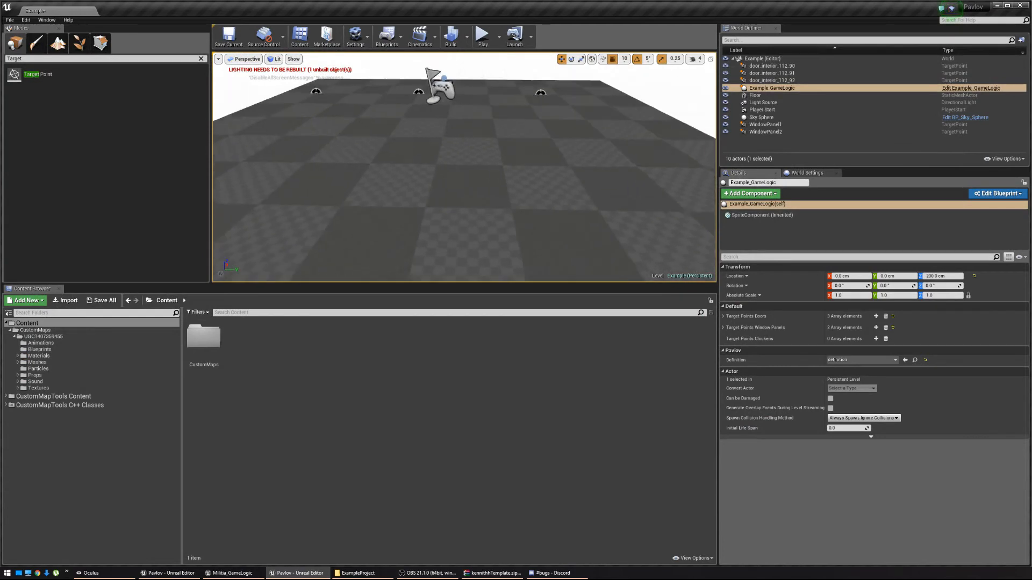
Place target points Chicken1, Chicken2 and Chicken3 at separate spots on the floor.
{"action": "right_click_drag", "start_coordinate": [430, 177], "coordinate": [430, 194]}
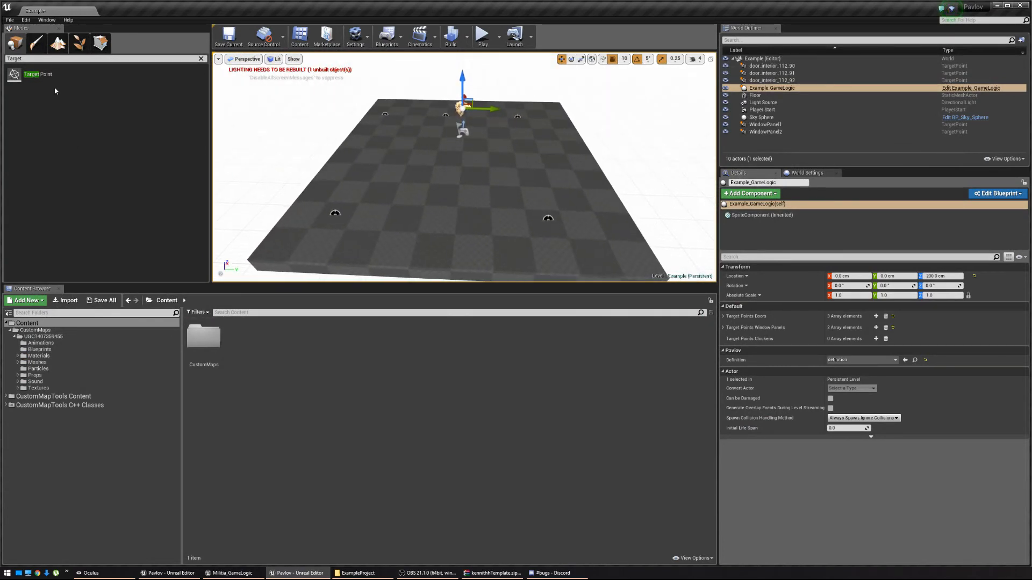
{"action": "left_click_drag", "start_coordinate": [49, 76], "coordinate": [510, 188]}
{"action": "left_click_drag", "start_coordinate": [568, 170], "coordinate": [567, 170]}
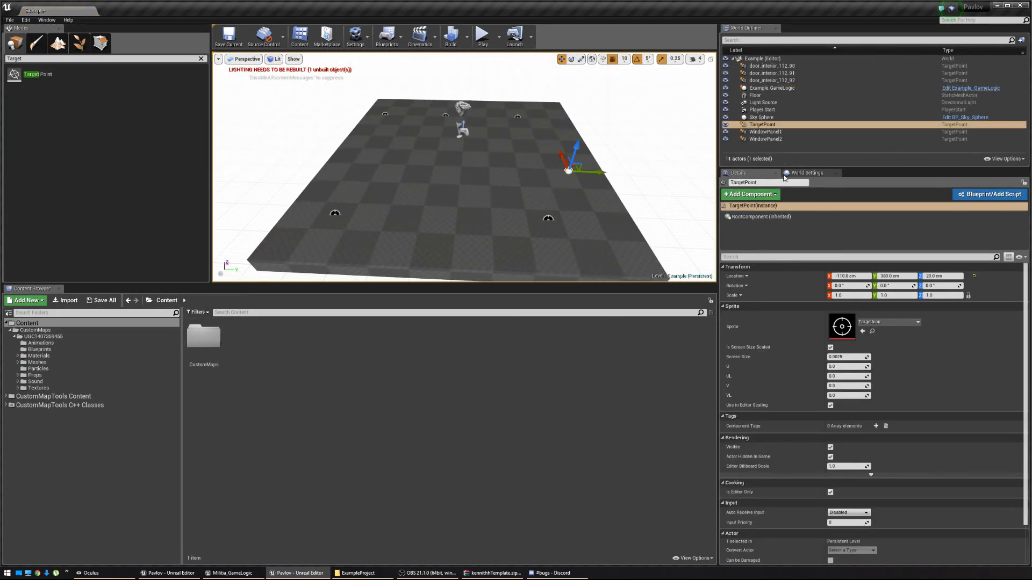
{"action": "left_click", "coordinate": [762, 124]}
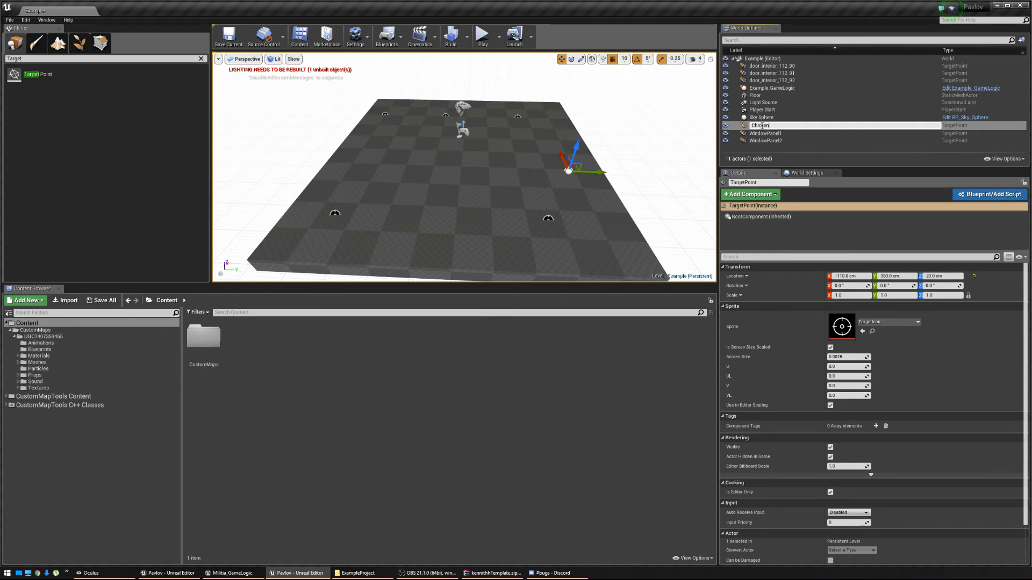
{"action": "key", "text": "Return"}
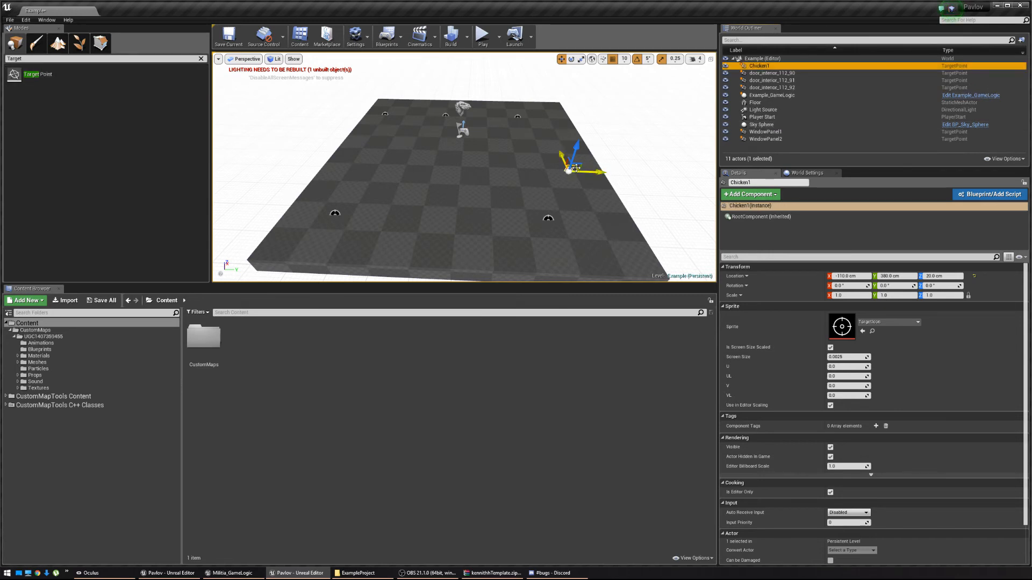
{"action": "left_click_drag", "start_coordinate": [574, 169], "coordinate": [444, 237], "text": "alt"}
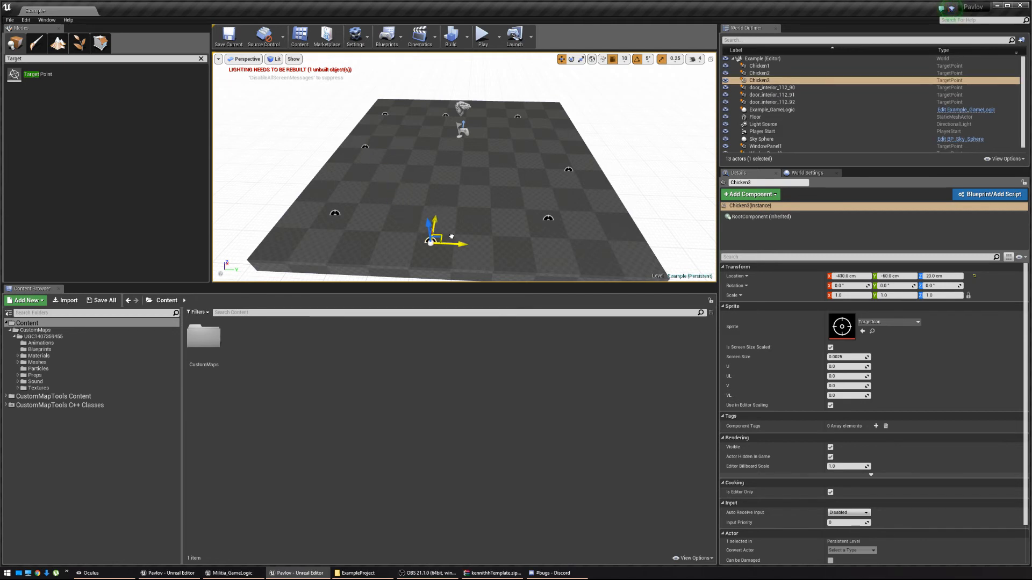
{"action": "left_click", "coordinate": [785, 109]}
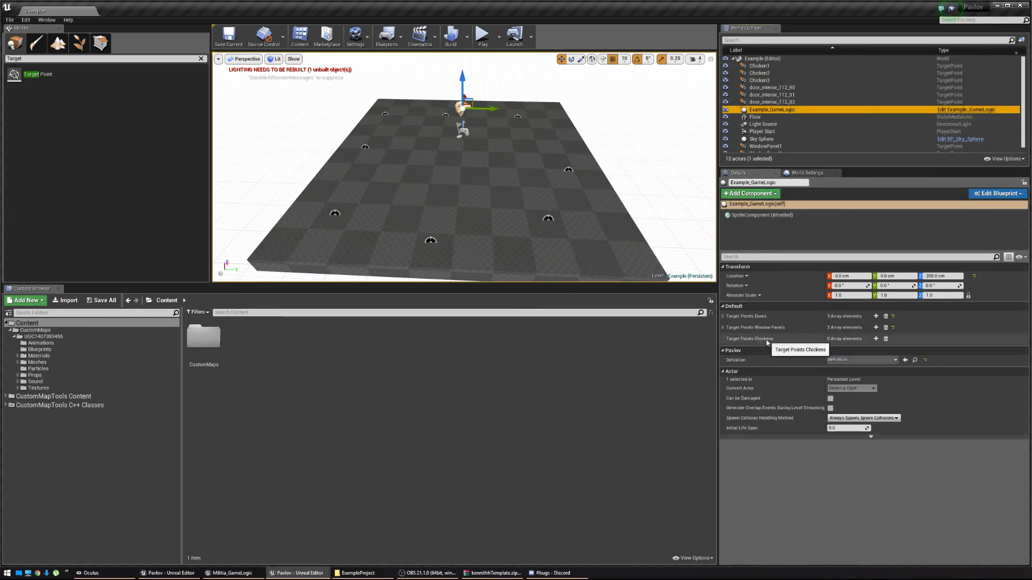
Assign Chicken1, Chicken2 and Chicken3 to Target Points Chickens elements 0–2, then save the level.
{"action": "left_click", "coordinate": [876, 338]}
{"action": "left_click", "coordinate": [876, 339]}
{"action": "left_click", "coordinate": [876, 339]}
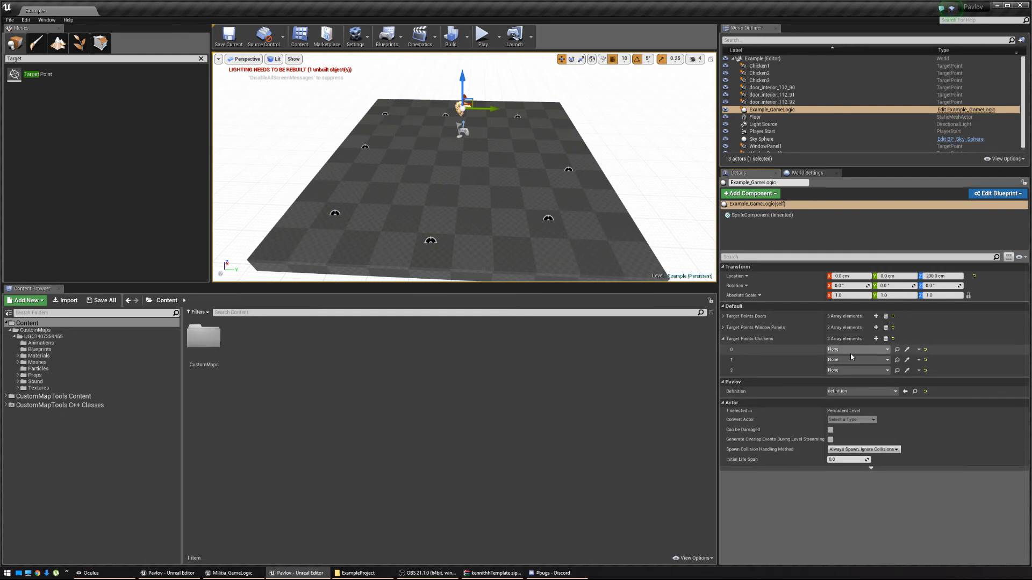
{"action": "left_click", "coordinate": [857, 349]}
{"action": "left_click", "coordinate": [862, 437]}
{"action": "left_click", "coordinate": [857, 359]}
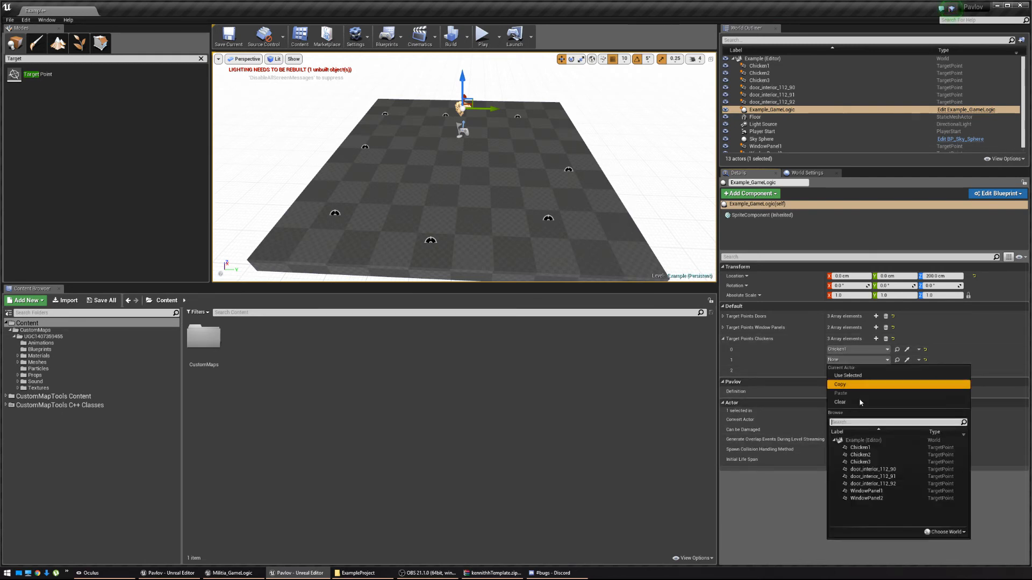
{"action": "left_click", "coordinate": [861, 455]}
{"action": "left_click", "coordinate": [856, 370]}
{"action": "left_click", "coordinate": [859, 475]}
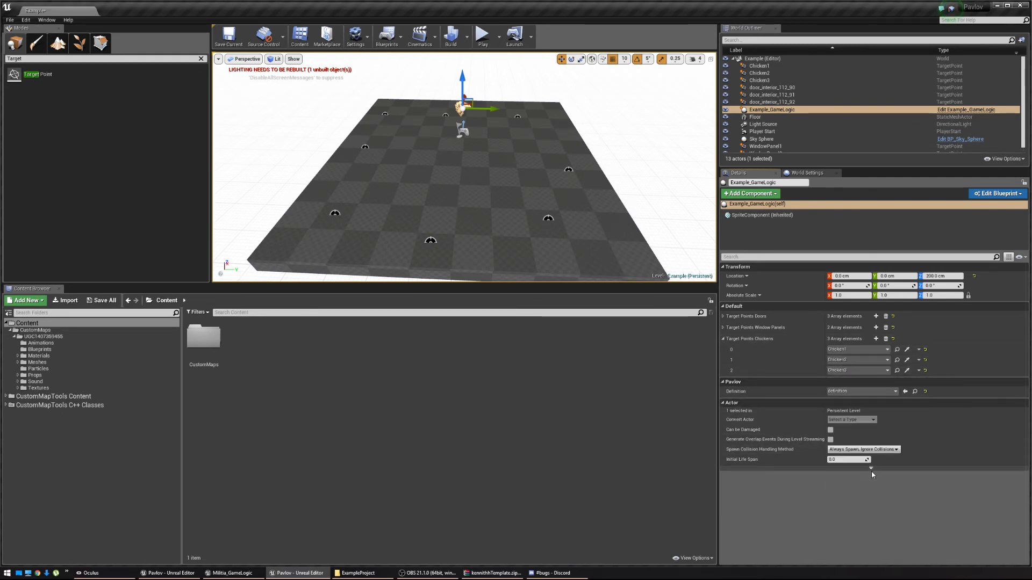
{"action": "left_click", "coordinate": [229, 30]}
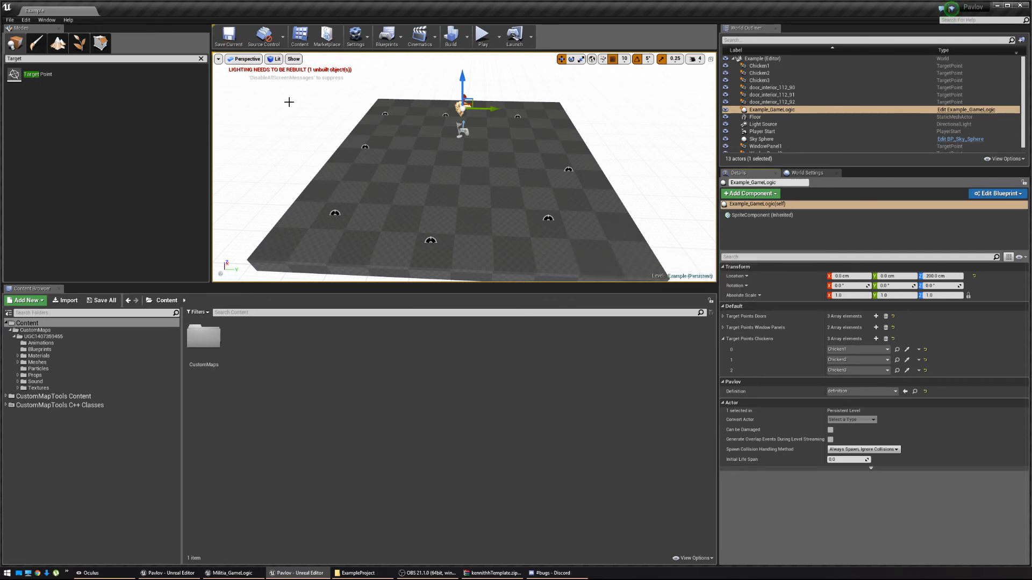
{"action": "left_click", "coordinate": [483, 38]}
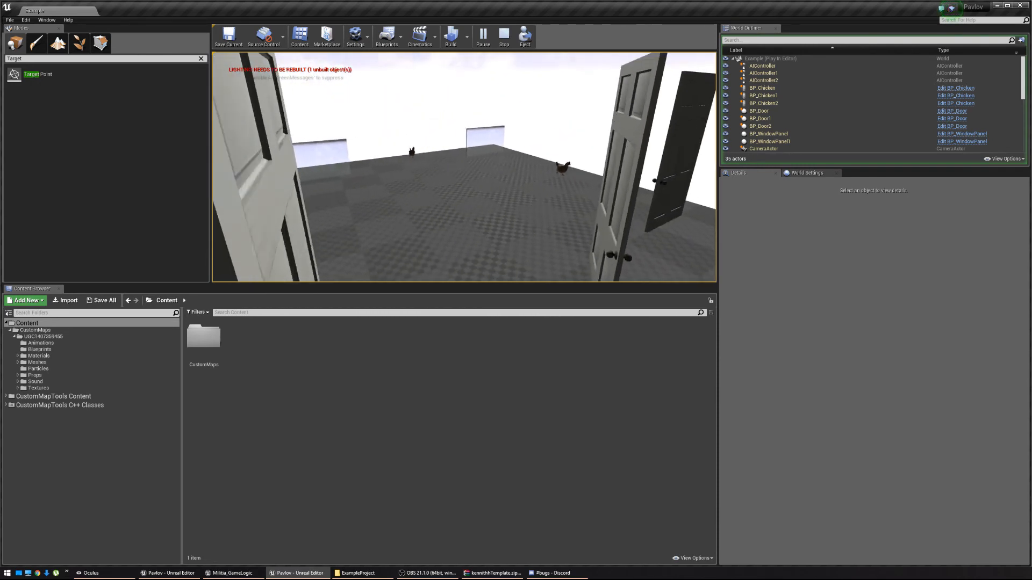
{"action": "key", "text": "Escape"}
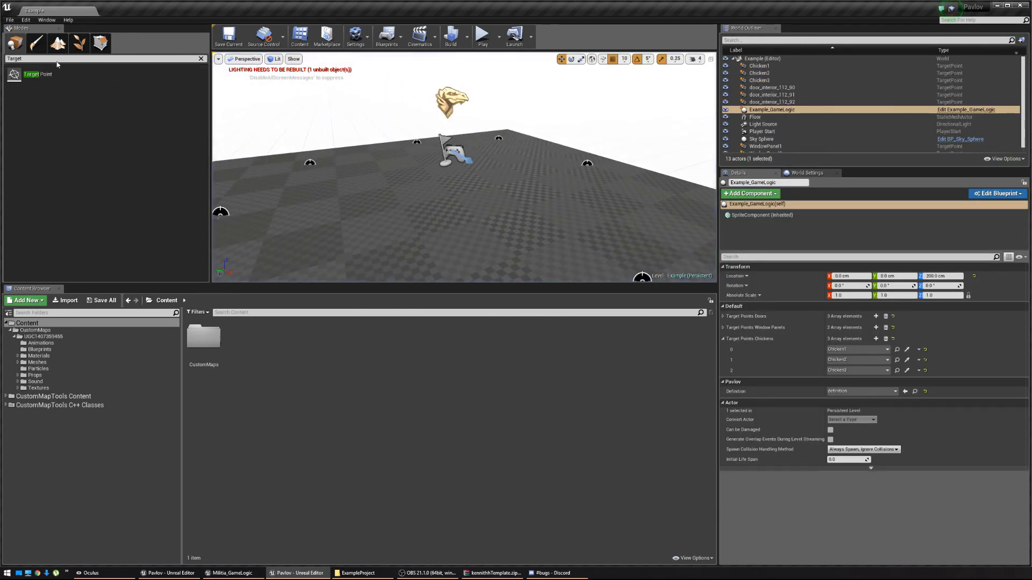
Add a Nav Mesh Bounds Volume scaled to 9.75 over the floor, show navigation, and play test.
{"action": "type", "text": "nav mesh"}
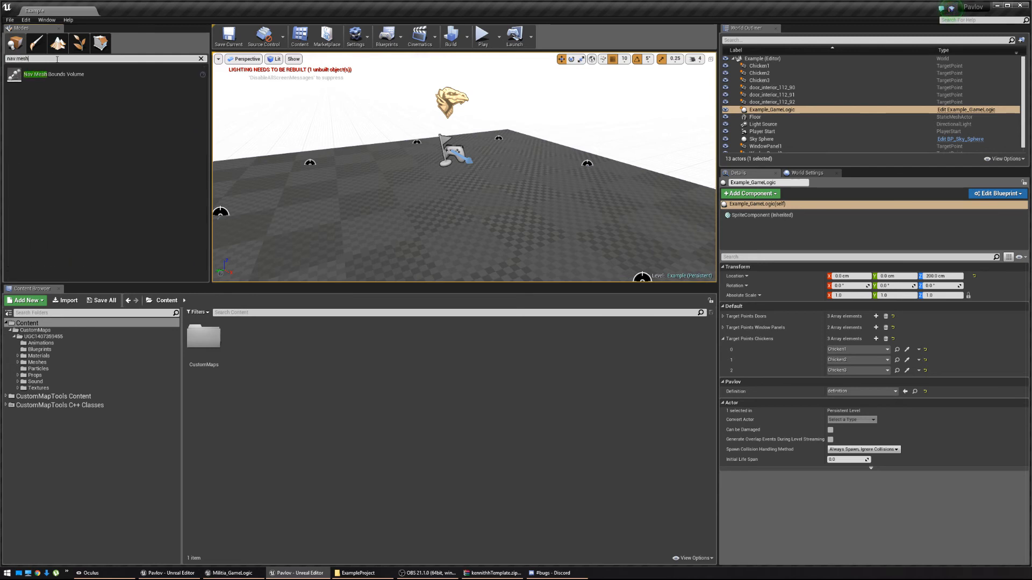
{"action": "left_click_drag", "start_coordinate": [54, 74], "coordinate": [446, 208]}
{"action": "key", "text": "s"}
{"action": "mouse_move", "coordinate": [446, 208]}
{"action": "right_mouse_down"}
{"action": "mouse_move", "coordinate": [447, 220]}
{"action": "mouse_move", "coordinate": [446, 208]}
{"action": "right_mouse_up"}
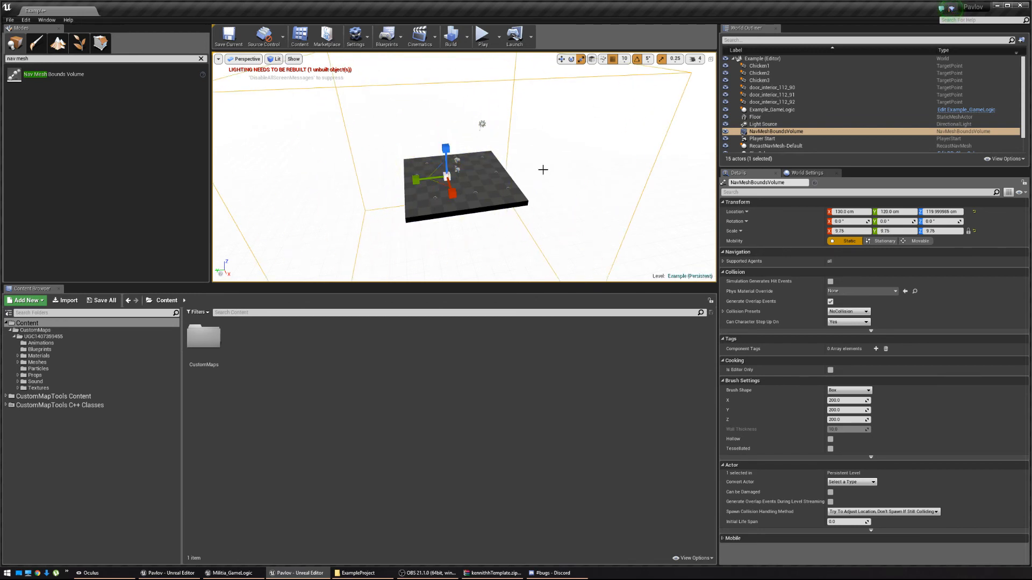
{"action": "right_click_drag", "start_coordinate": [501, 60], "coordinate": [501, 60]}
{"action": "key", "text": "w"}
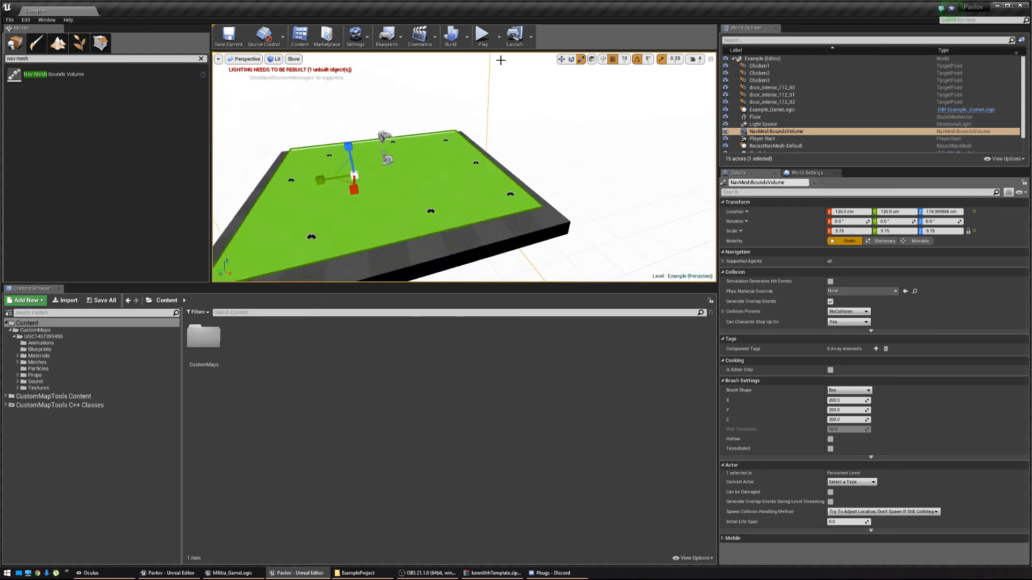
{"action": "left_click", "coordinate": [494, 42]}
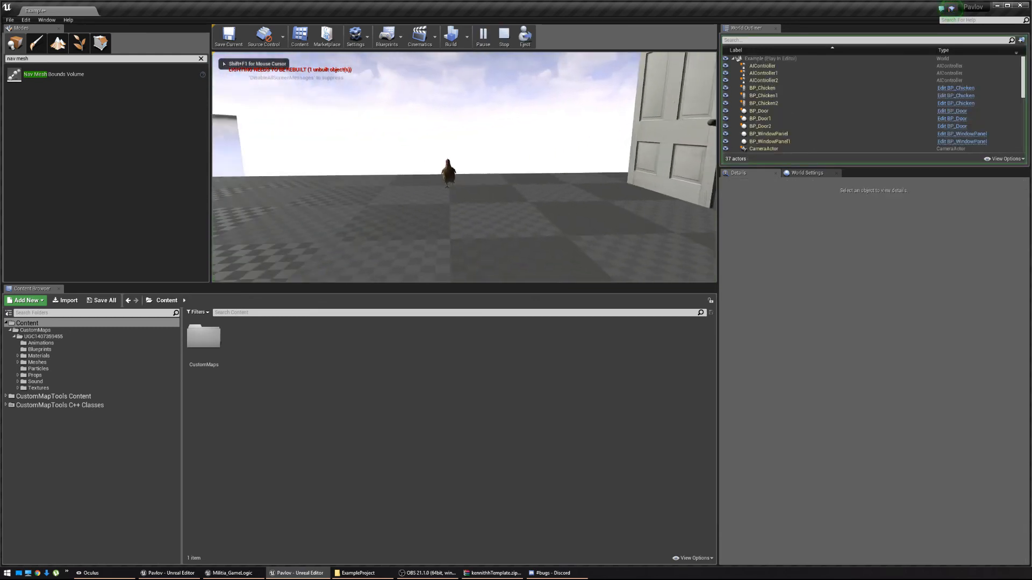
{"action": "key", "text": "s"}
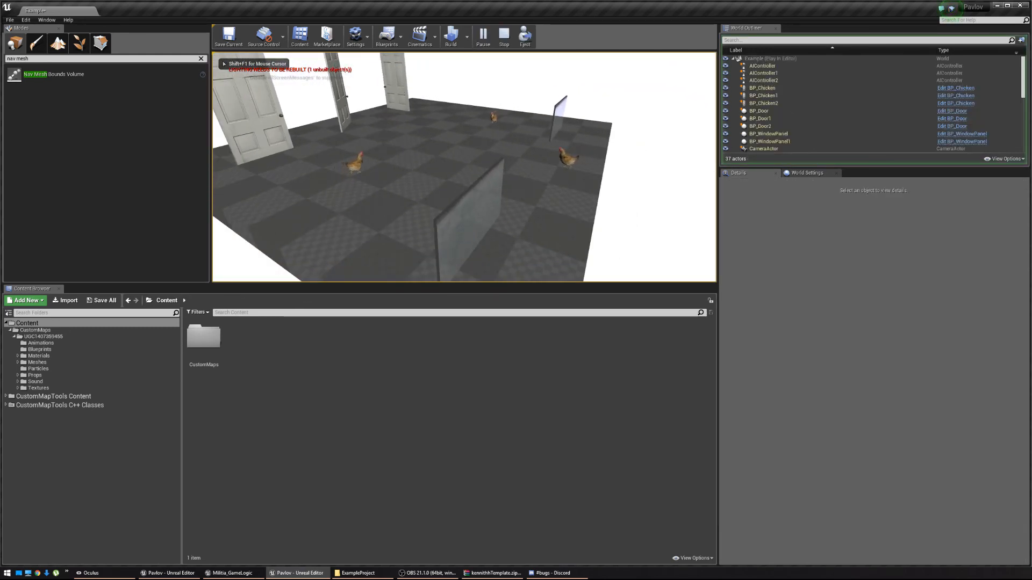
{"action": "key", "text": "w"}
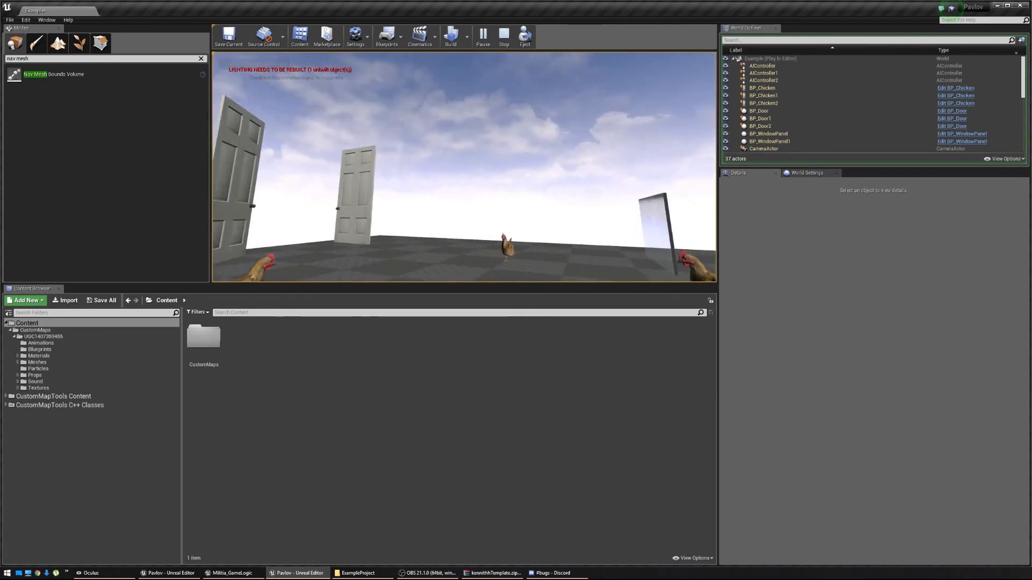
{"action": "key", "text": "s"}
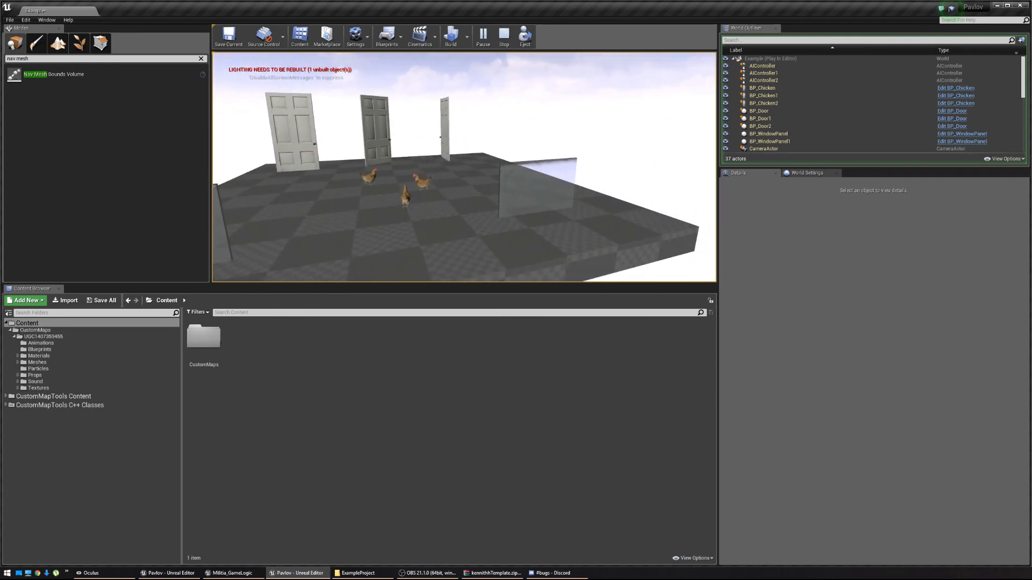
{"action": "key", "text": "w"}
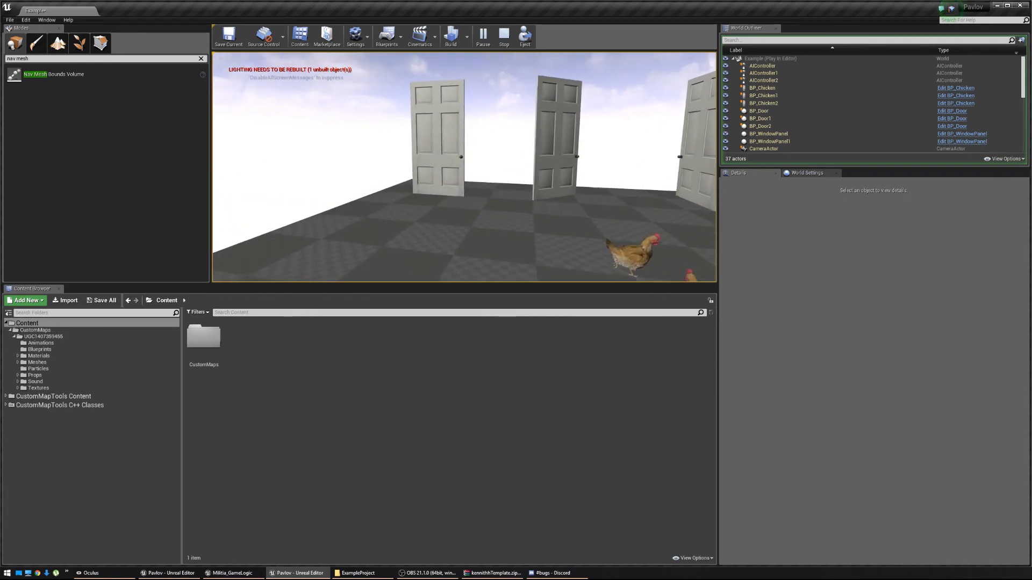
{"action": "key", "text": "w"}
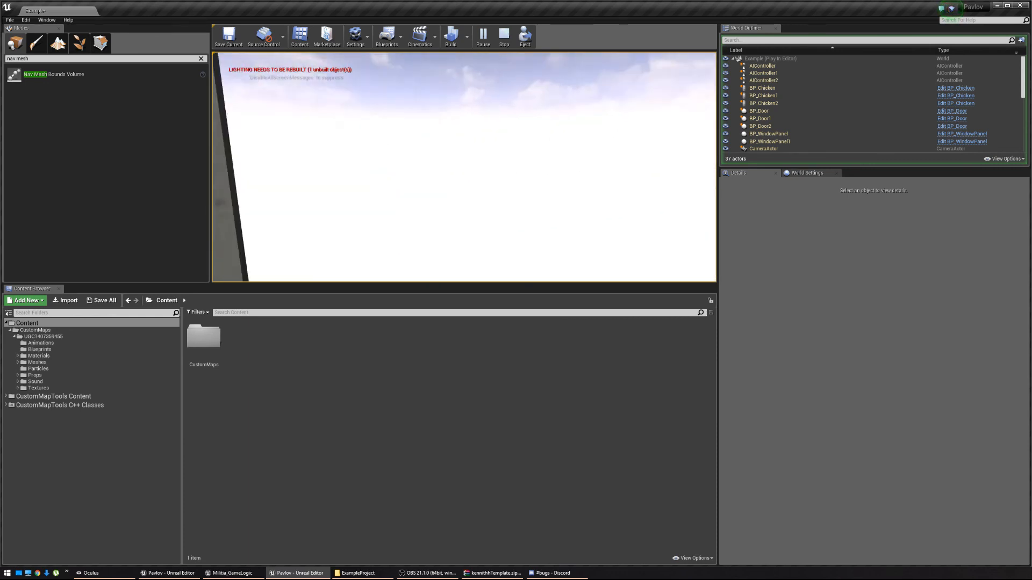
{"action": "key", "text": "w"}
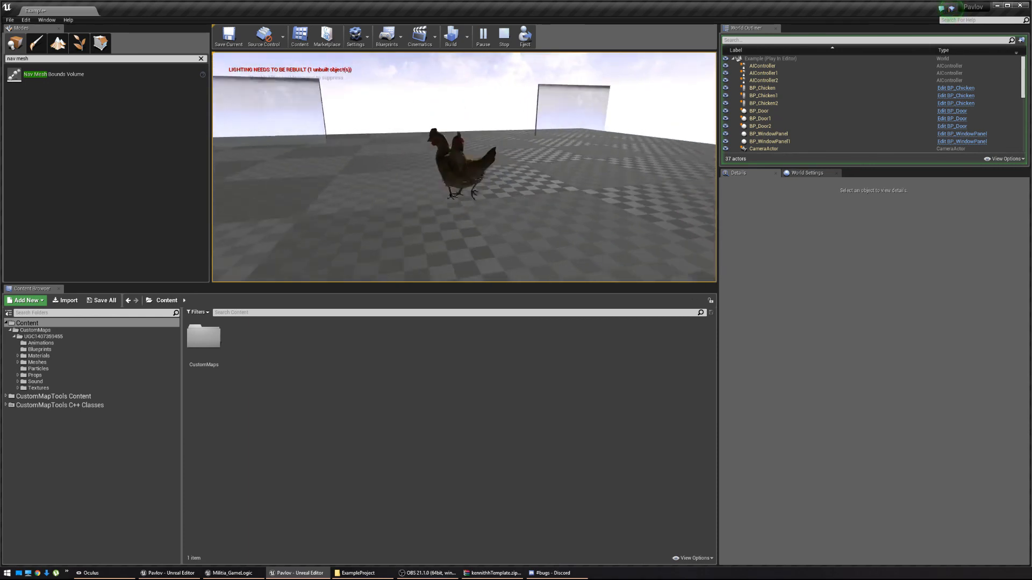
{"action": "key", "text": "s"}
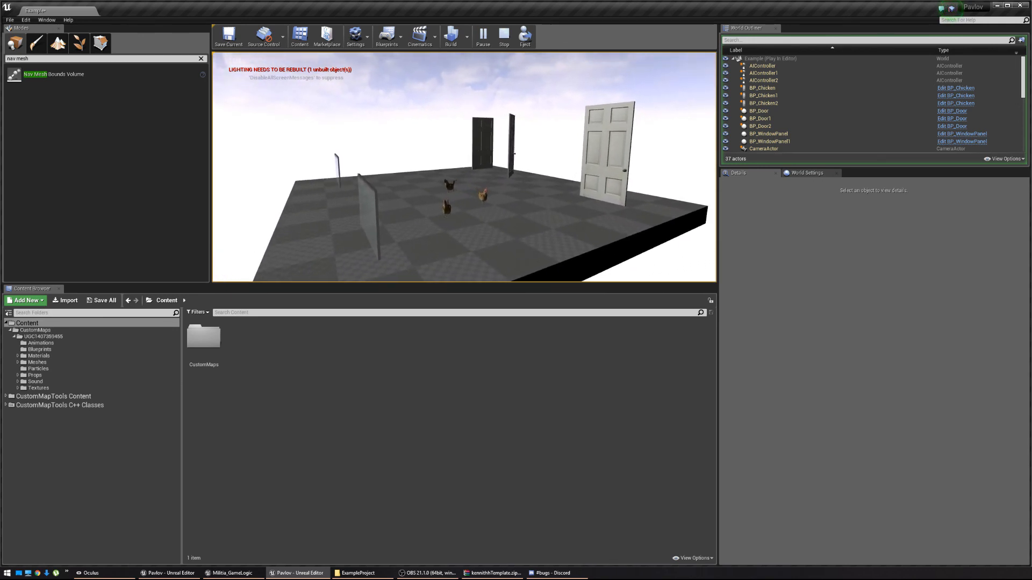
{"action": "key", "text": "Escape"}
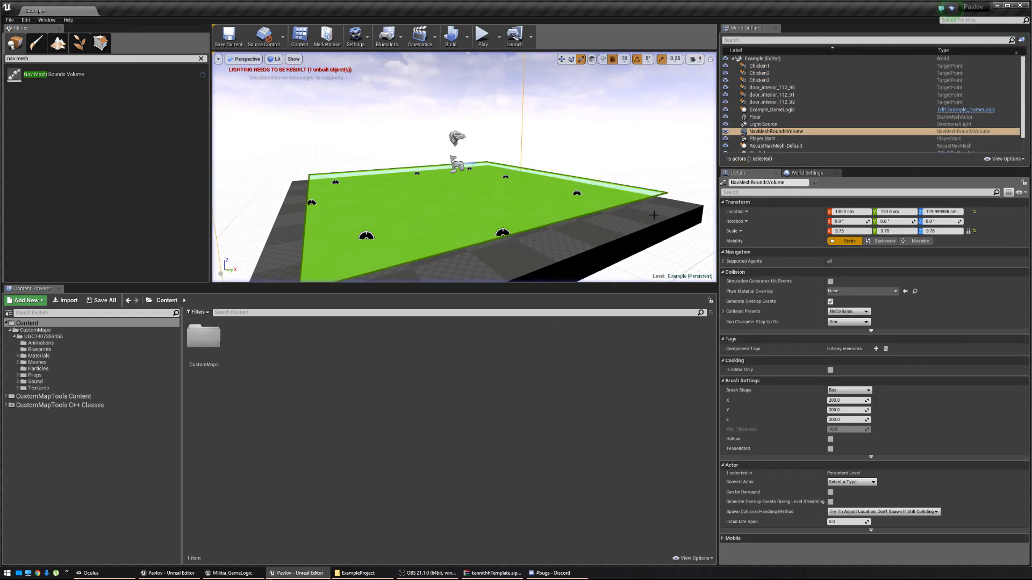
{"action": "key", "text": "f"}
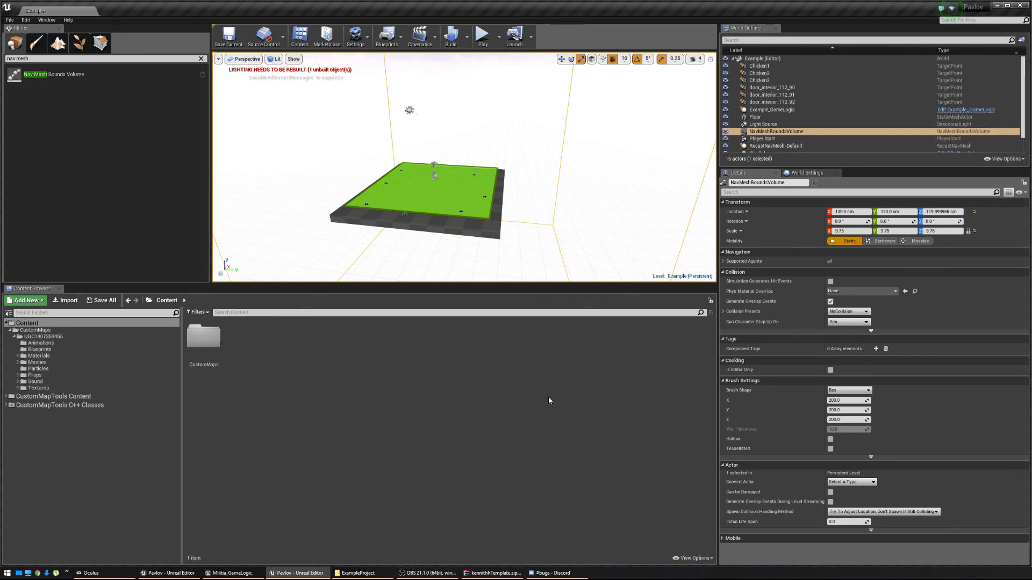
{"action": "scroll", "coordinate": [794, 110], "scroll_direction": "down", "scroll_amount": 1}
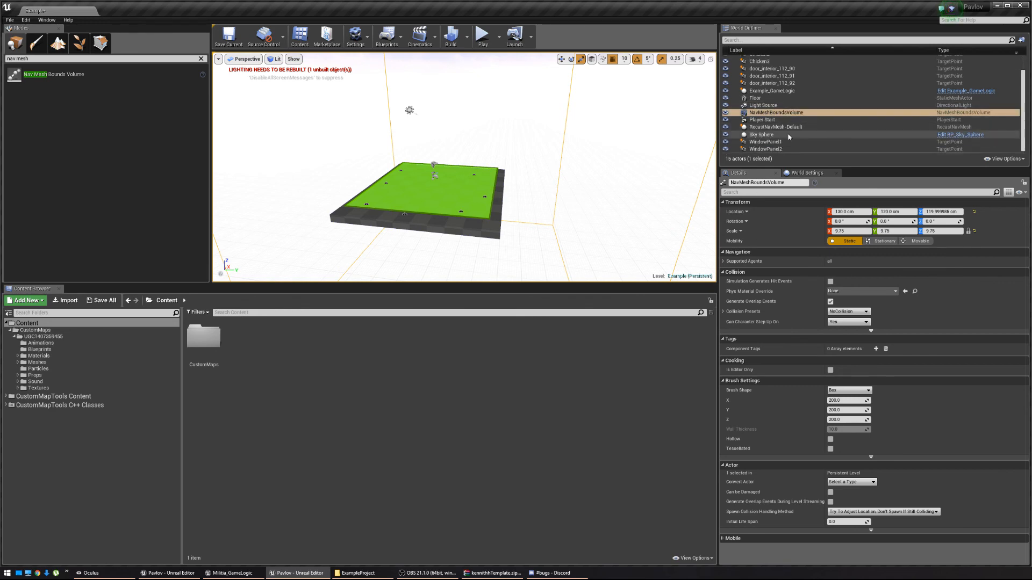